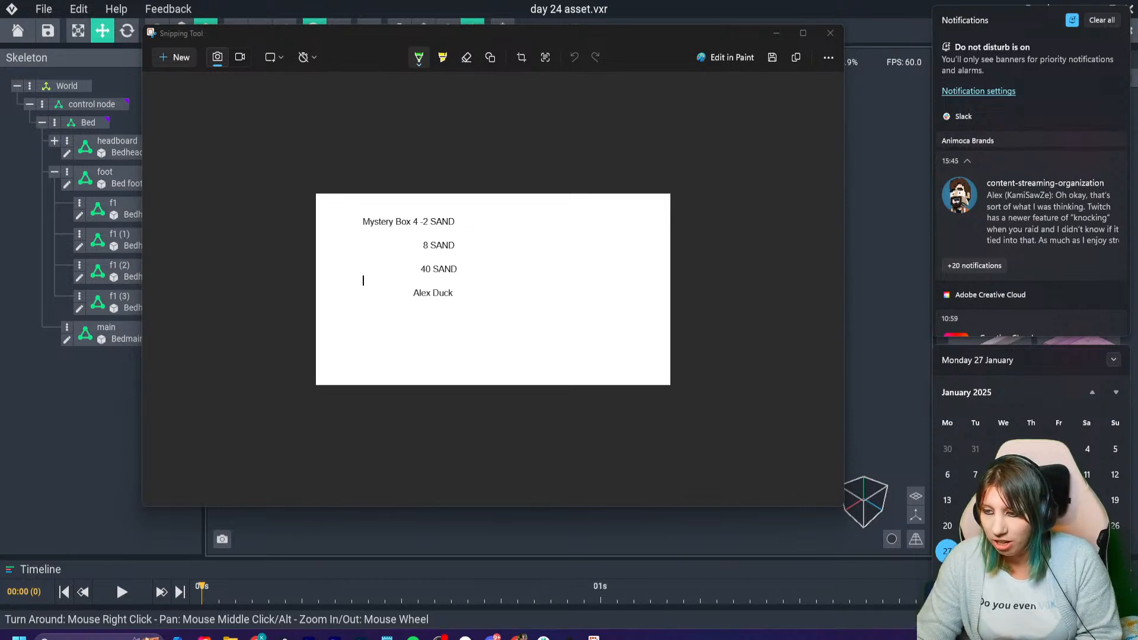
# - Mark the 2, 8 and 40 SAND amounts on the snip with the green pen, circle them, and write 50 beside them
pyautogui.click(427, 224)
pyautogui.click(426, 249)
pyautogui.moveTo(422, 273); pyautogui.dragTo(435, 273)
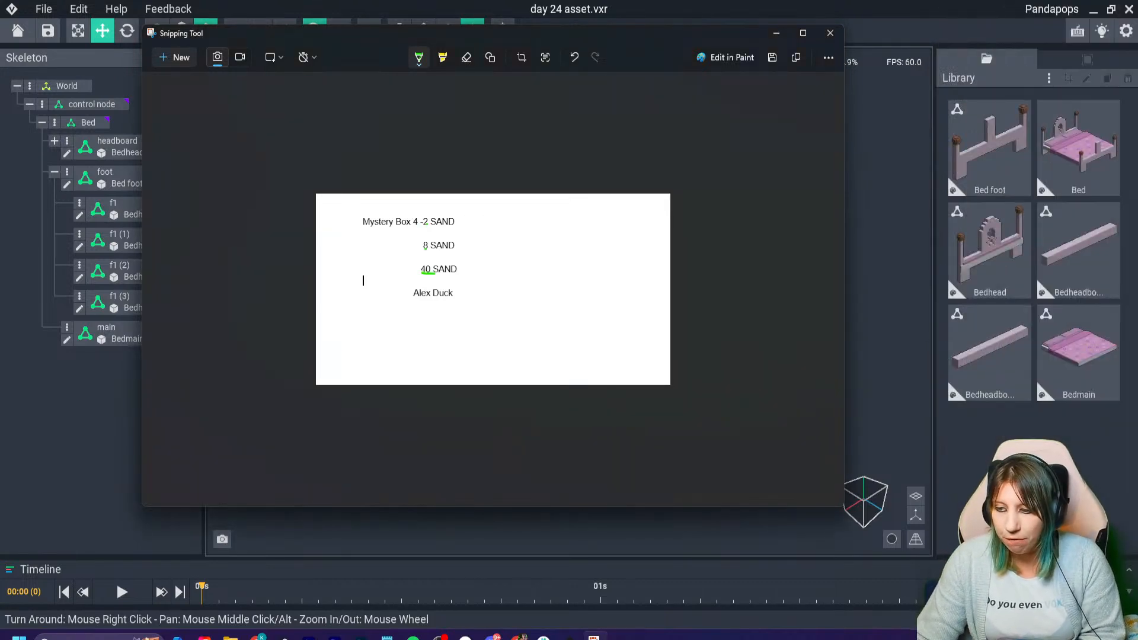
pyautogui.moveTo(486, 210)
pyautogui.mouseDown()
pyautogui.moveTo(517, 221)
pyautogui.moveTo(520, 245)
pyautogui.mouseUp()
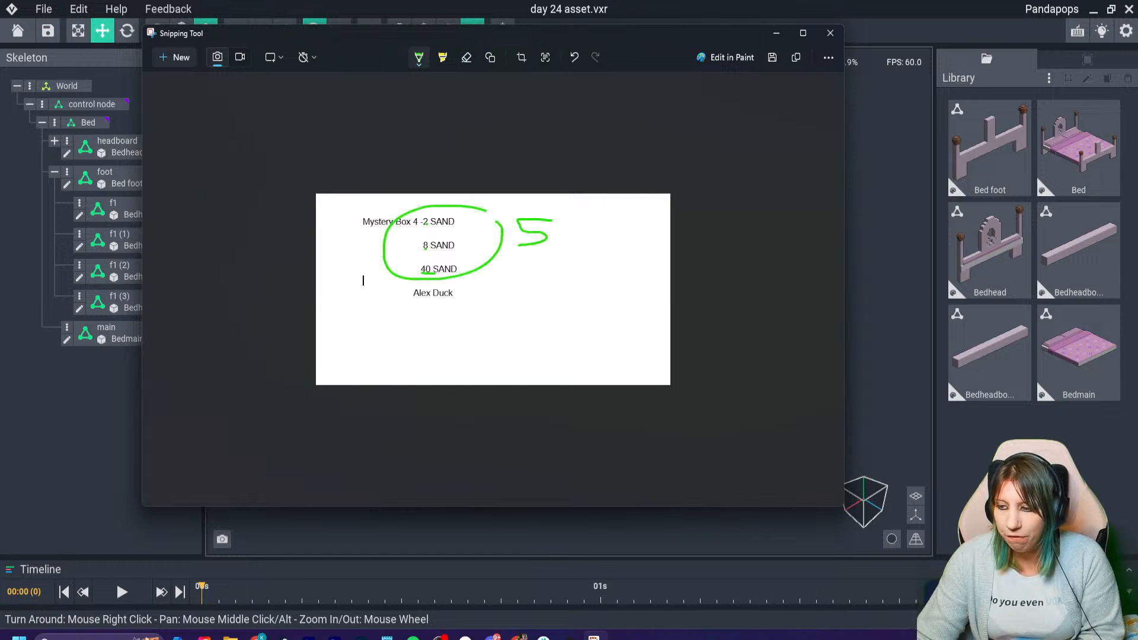
pyautogui.moveTo(593, 220); pyautogui.dragTo(578, 218)
# - Draw a smiley below the 50, loop the Alex Duck line, and close the snip
pyautogui.moveTo(546, 268)
pyautogui.mouseDown()
pyautogui.moveTo(577, 305)
pyautogui.moveTo(623, 250)
pyautogui.moveTo(626, 277)
pyautogui.moveTo(591, 285)
pyautogui.moveTo(633, 285)
pyautogui.moveTo(673, 239)
pyautogui.mouseUp()
pyautogui.moveTo(456, 283); pyautogui.dragTo(479, 296)
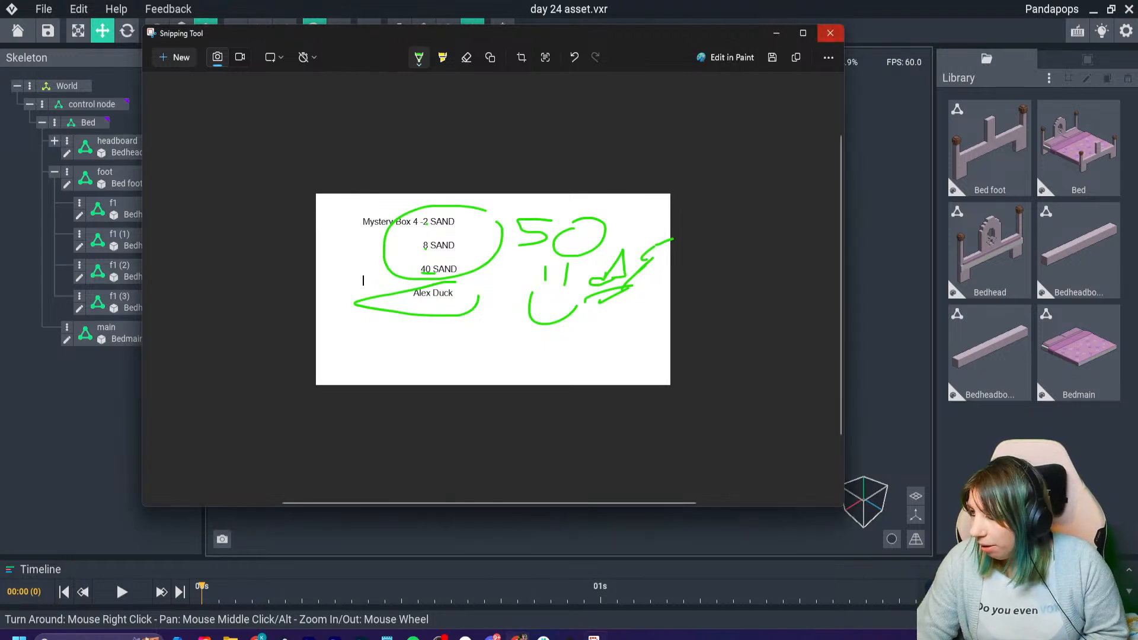
pyautogui.click(830, 33)
pyautogui.click(493, 307)
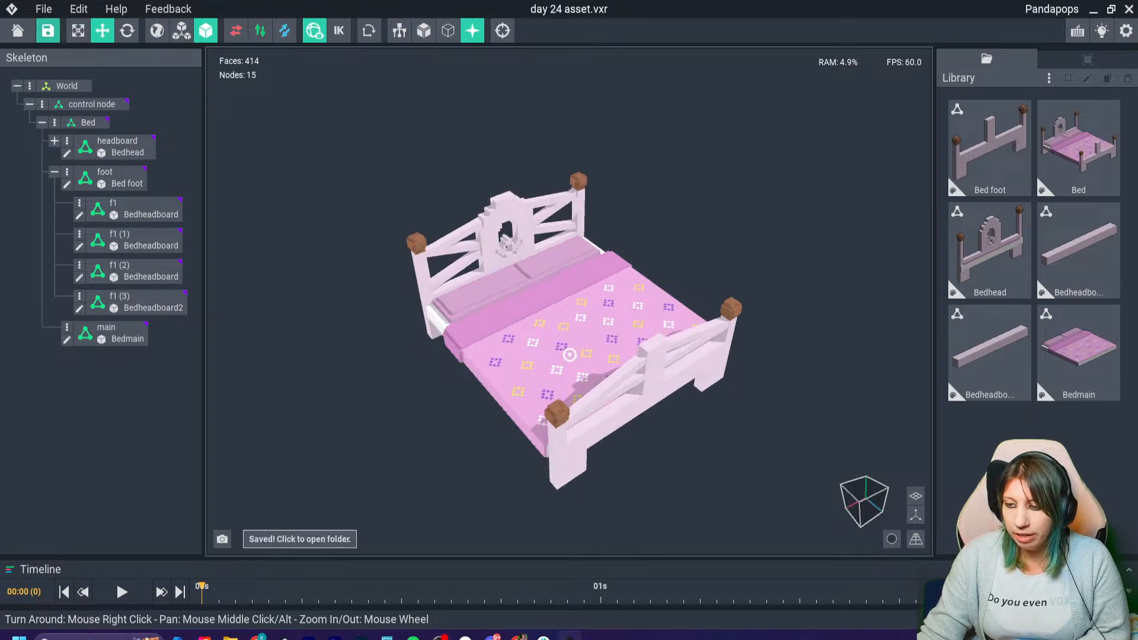
# - Look over the bed model and close day 24 asset.vxr, saving its changes
pyautogui.moveTo(569, 296); pyautogui.dragTo(592, 261, button='right')
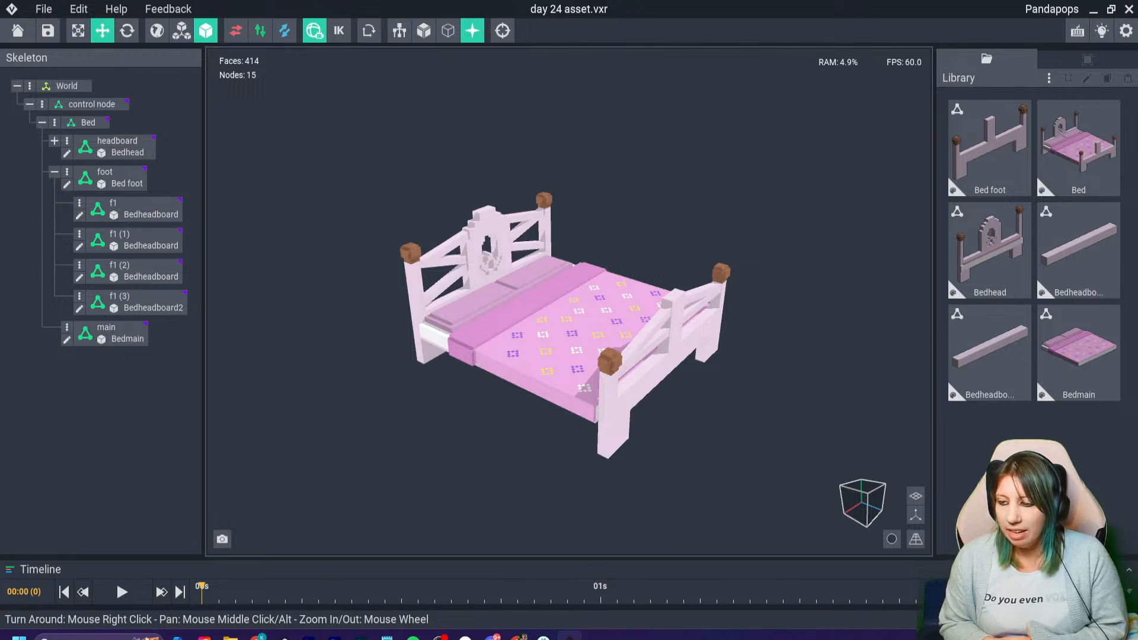
pyautogui.moveTo(569, 308); pyautogui.dragTo(572, 279, button='right')
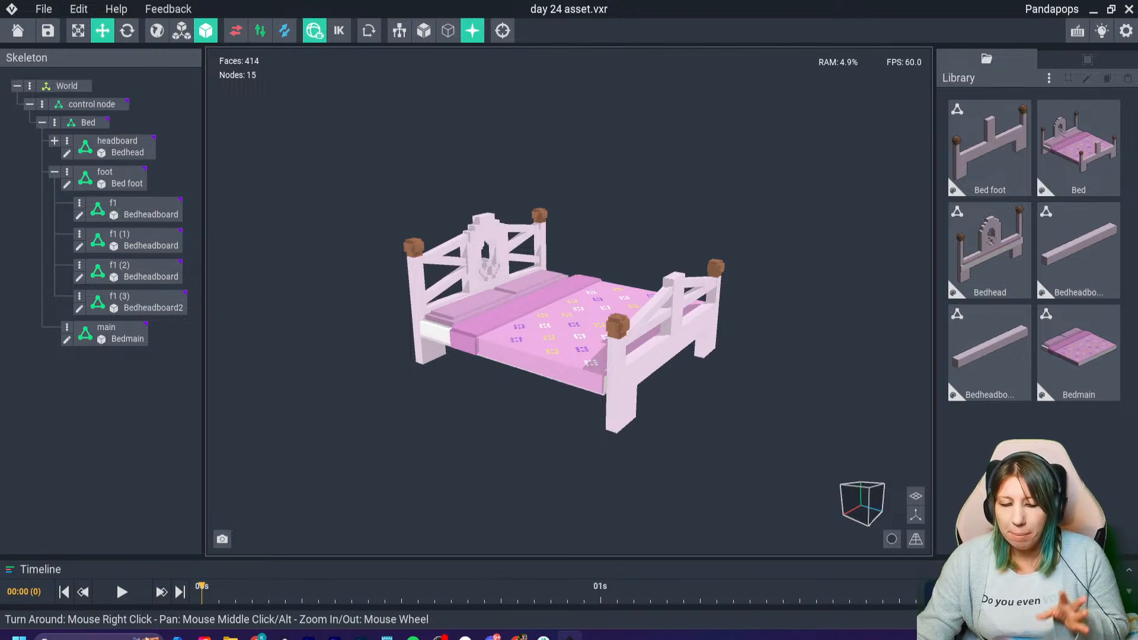
pyautogui.click(17, 31)
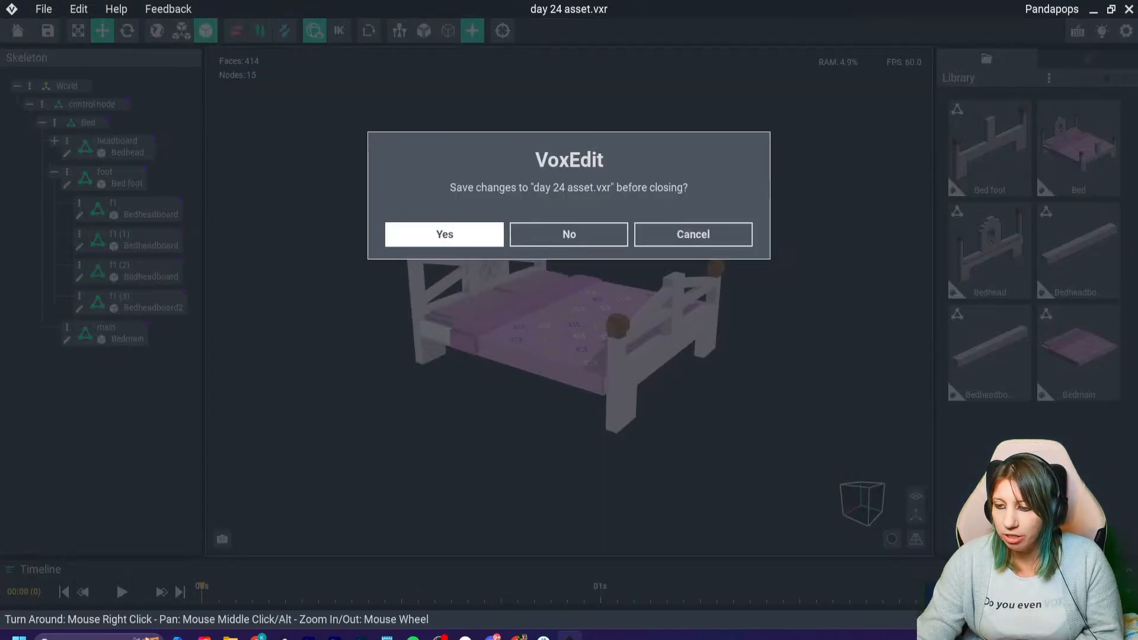
pyautogui.click(444, 234)
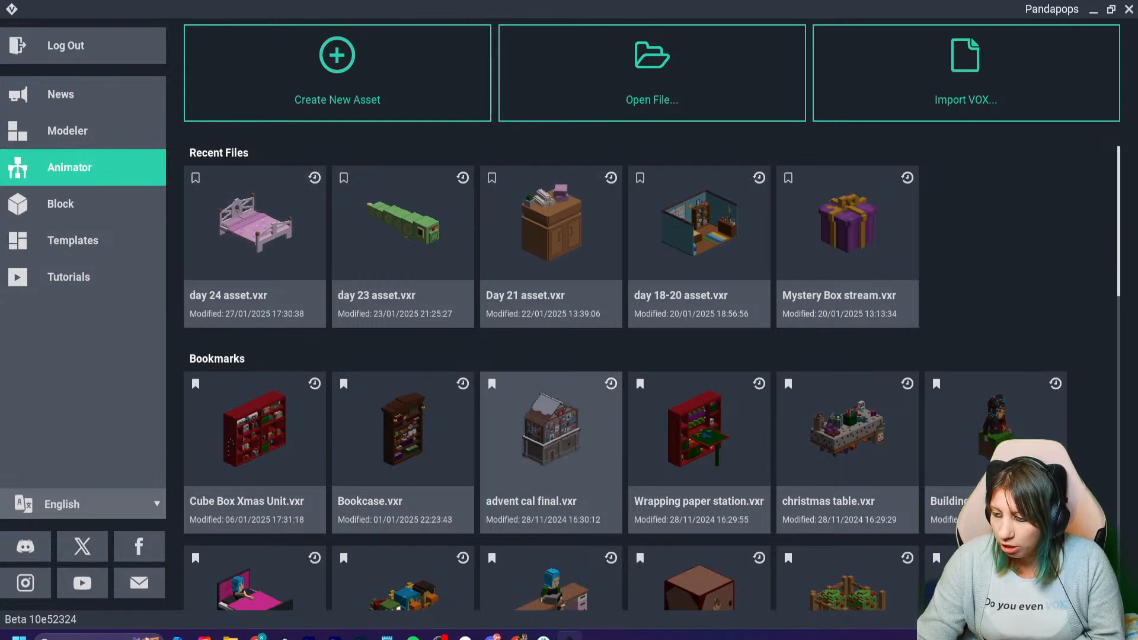
# - Open the bookmarked Wrapping paper station.vxr asset
pyautogui.scroll(-2, 700, 475)
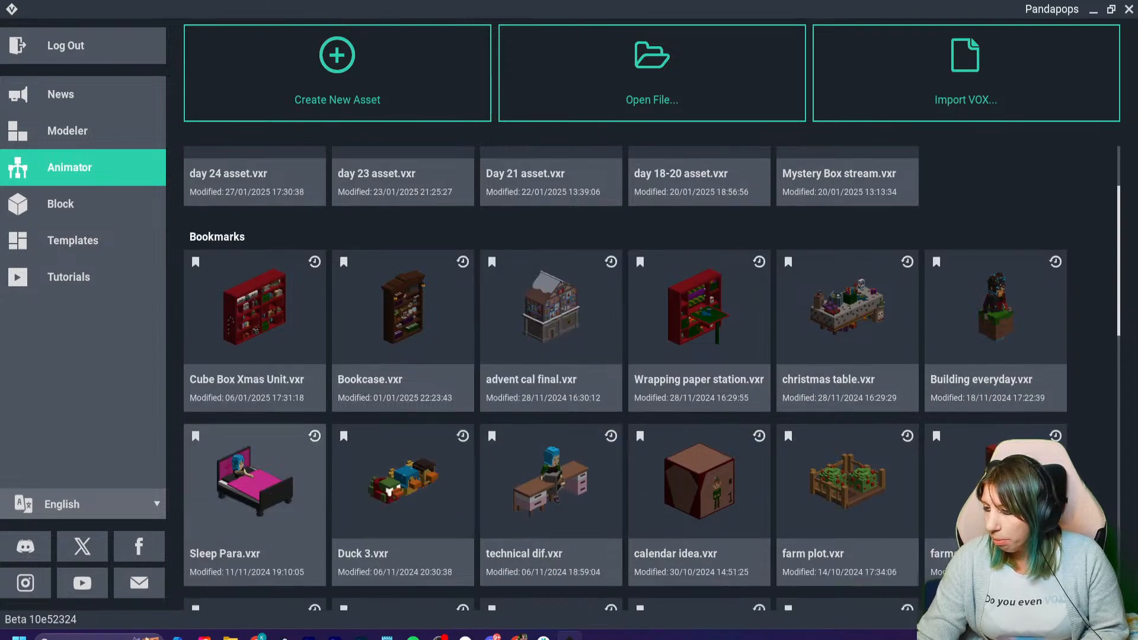
pyautogui.click(700, 332)
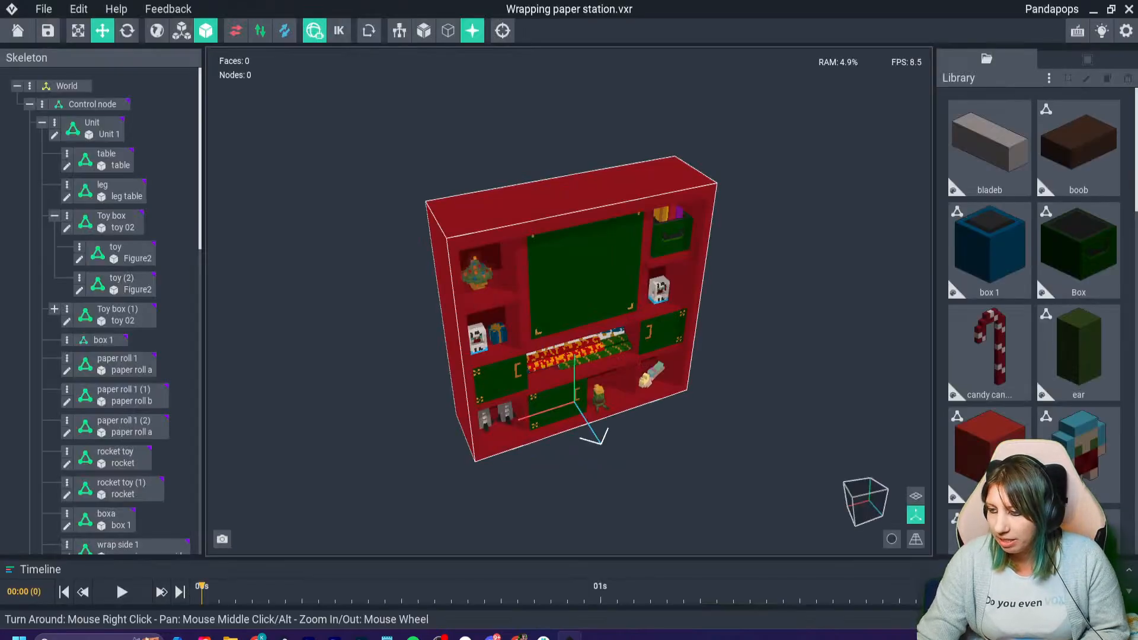
pyautogui.moveTo(682, 332); pyautogui.dragTo(593, 305, button='right')
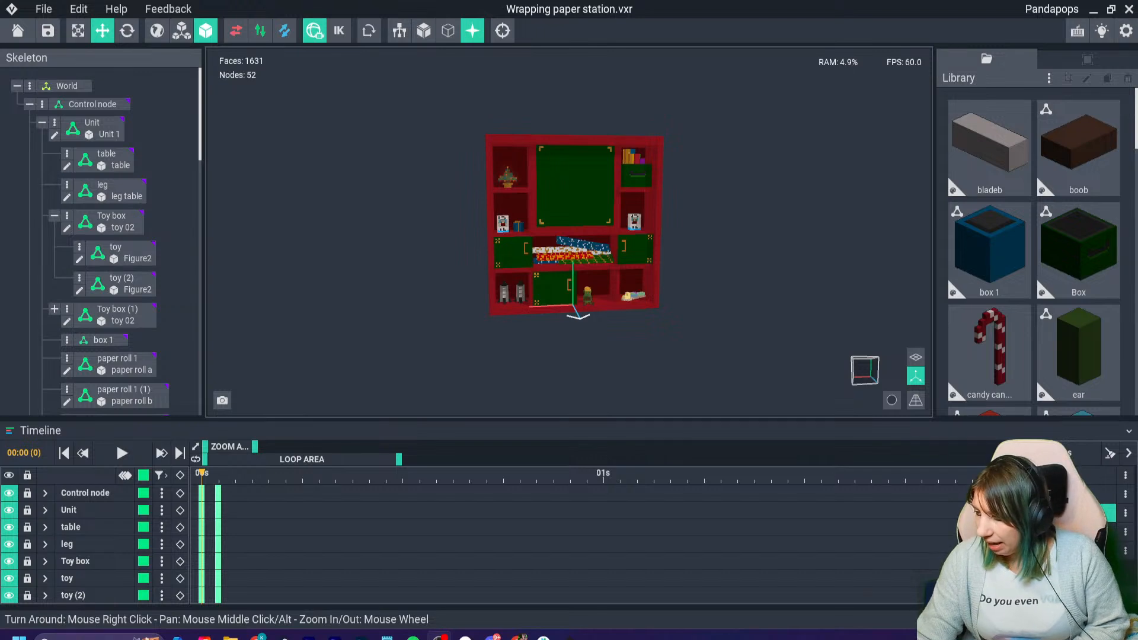
pyautogui.moveTo(569, 237); pyautogui.dragTo(622, 255, button='right')
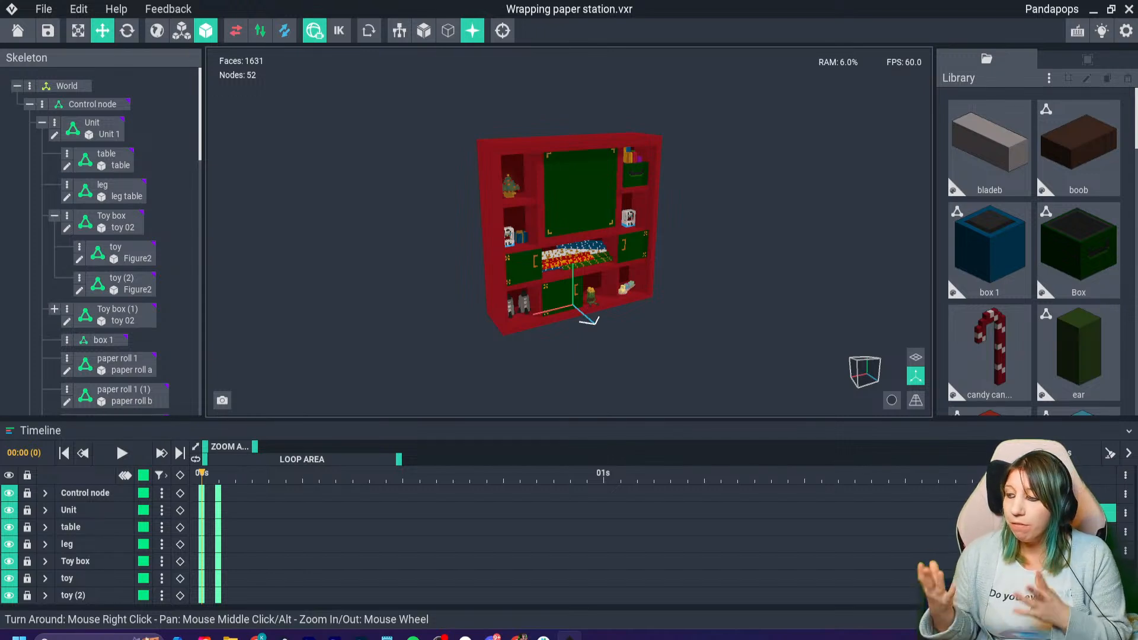
# - Show the floor grid beneath the wrapping station and play its first animation
pyautogui.moveTo(756, 163); pyautogui.dragTo(712, 181, button='right')
pyautogui.scroll(3, 711, 181)
pyautogui.click(915, 400)
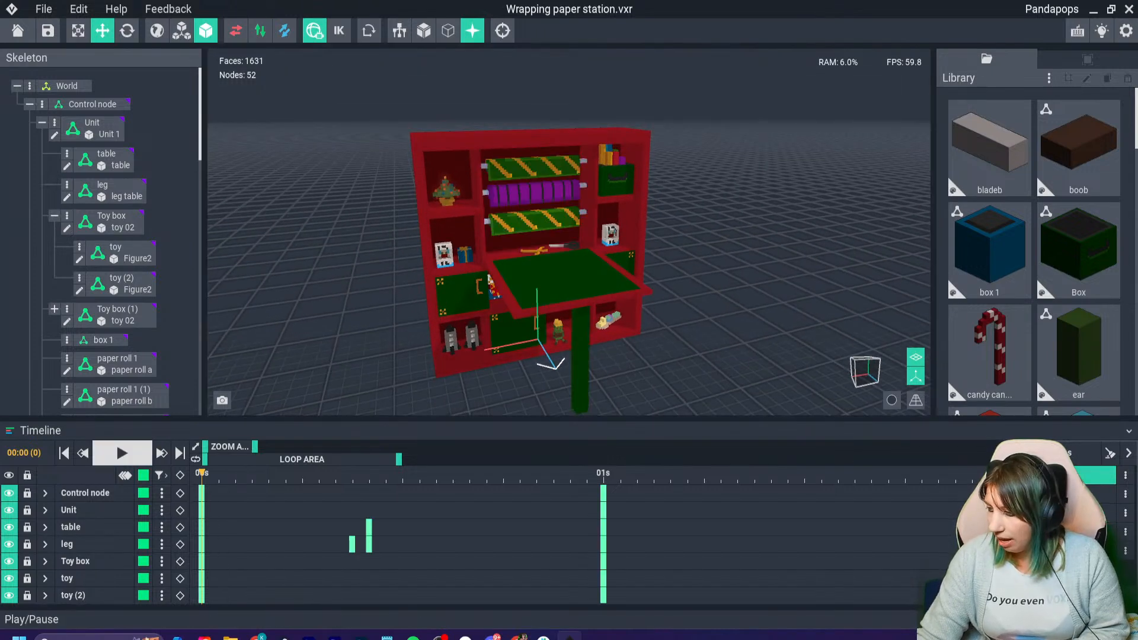
pyautogui.click(121, 453)
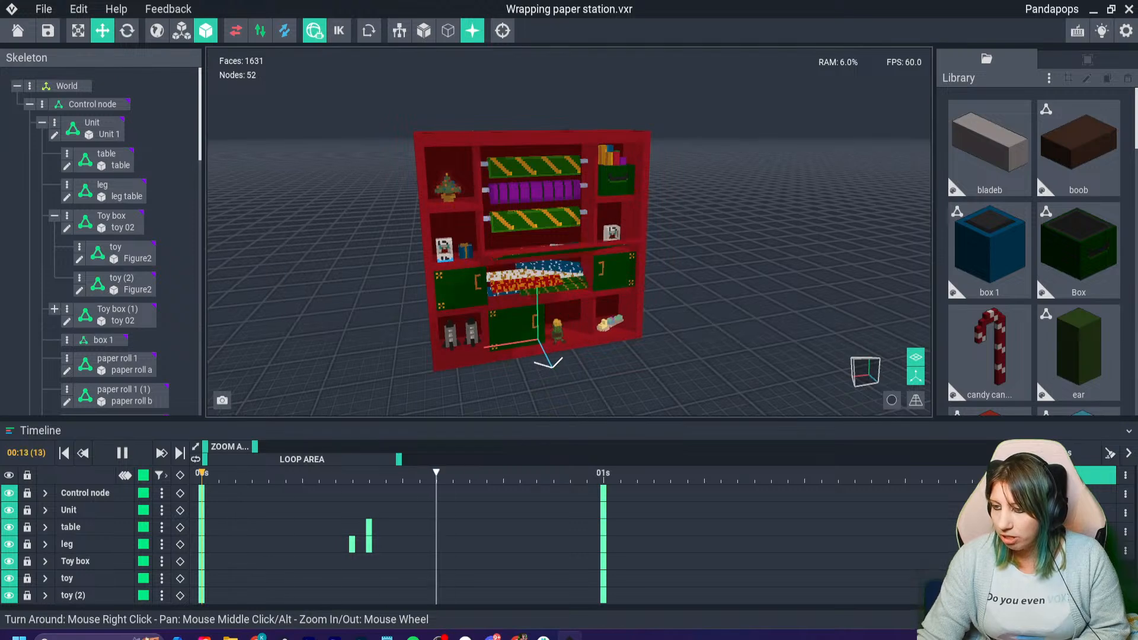
# - Play the Gift wrap 01 animation and examine the fold-down table up close
pyautogui.click(1046, 493)
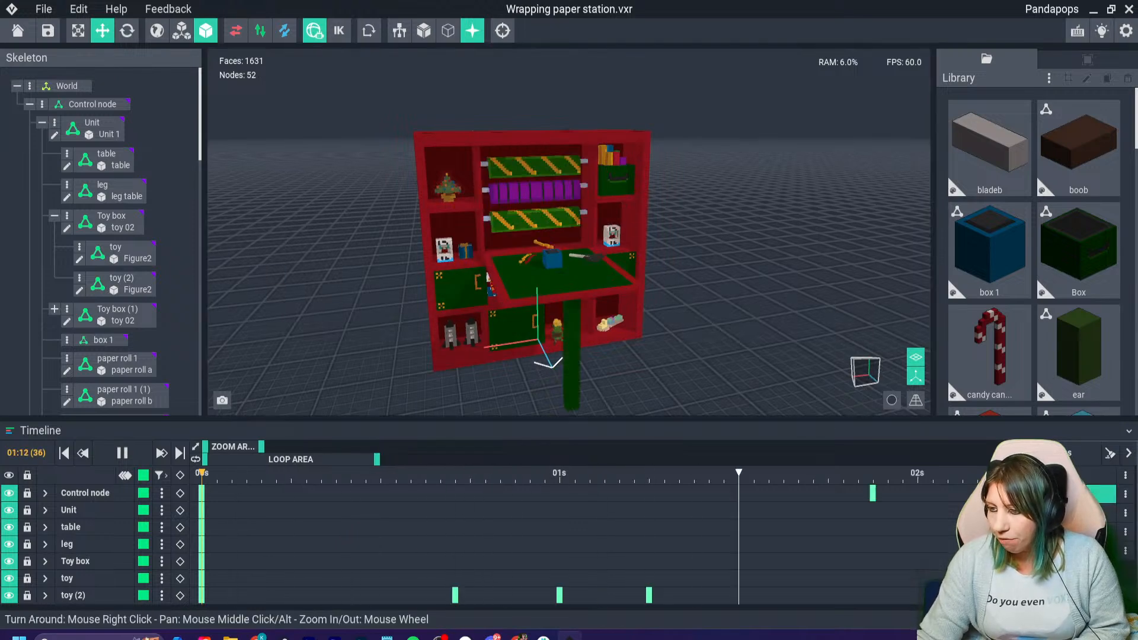
pyautogui.scroll(2, 569, 237)
pyautogui.moveTo(569, 237); pyautogui.dragTo(572, 270, button='right')
pyautogui.scroll(2, 534, 237)
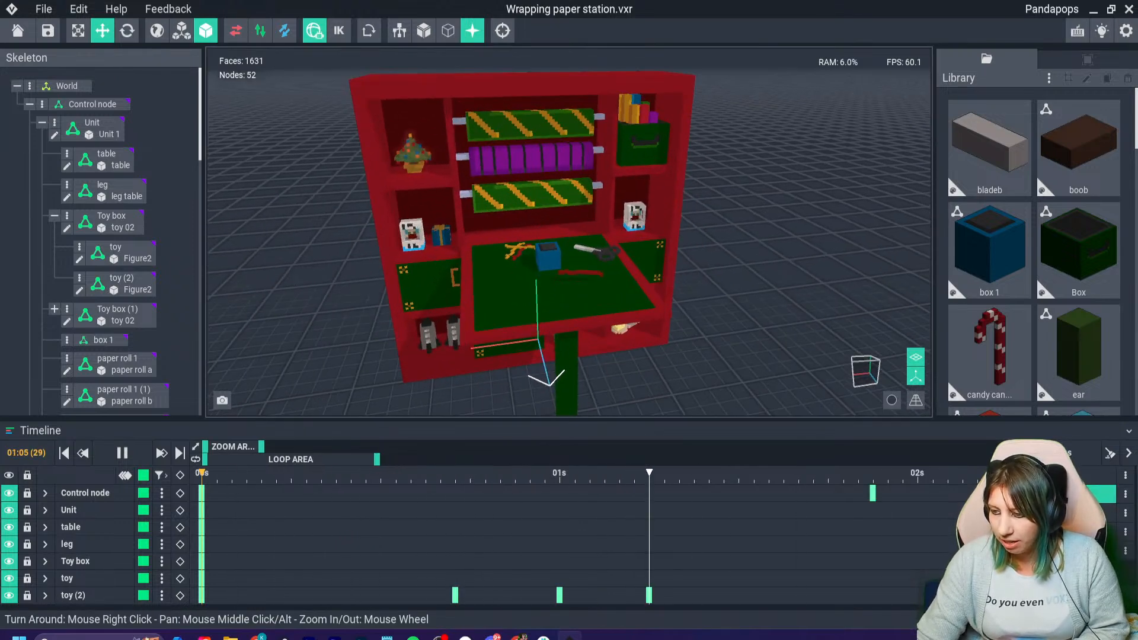
# - Play the Idle 01 animation and the fifth animation, viewing the wrapping station from different angles
pyautogui.click(1047, 512)
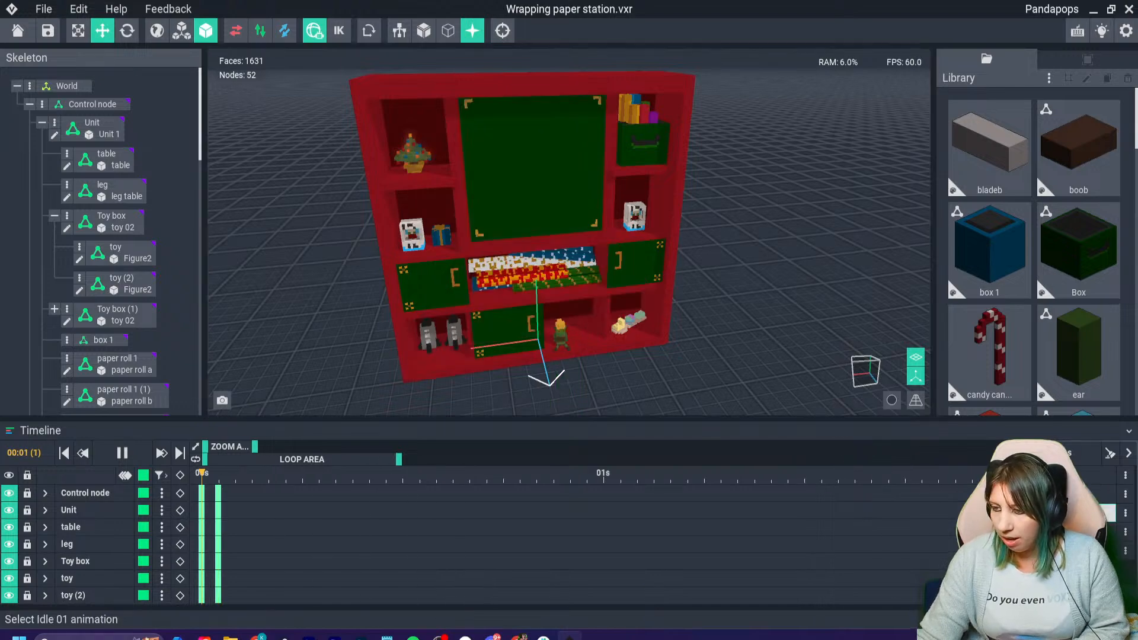
pyautogui.moveTo(593, 255); pyautogui.dragTo(735, 261, button='right')
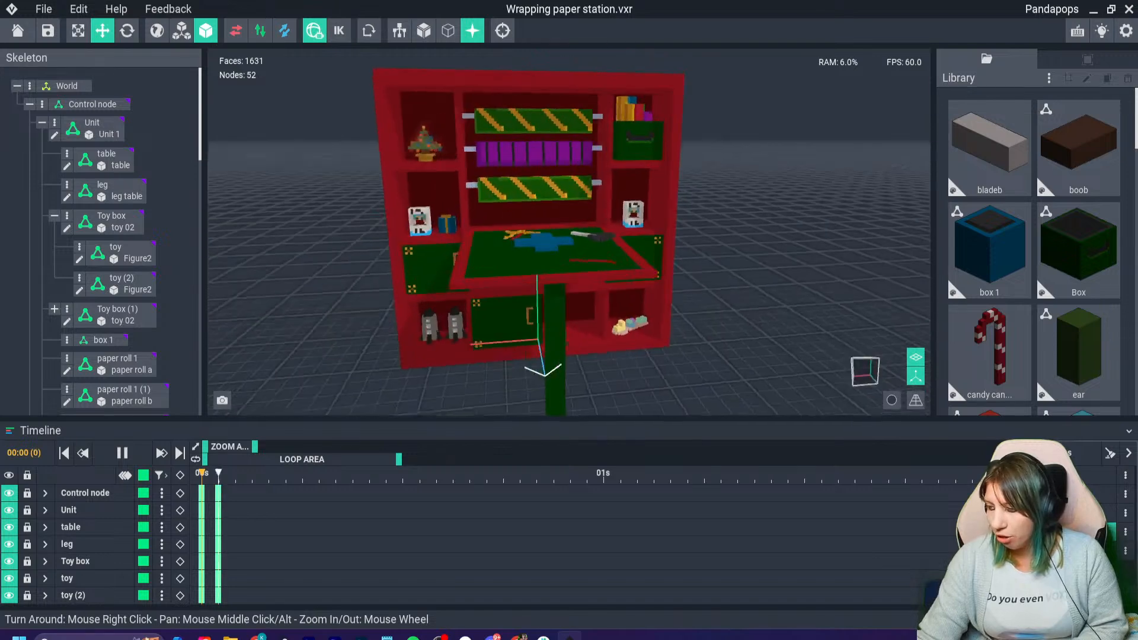
pyautogui.click(1046, 550)
pyautogui.moveTo(593, 255); pyautogui.dragTo(658, 237, button='right')
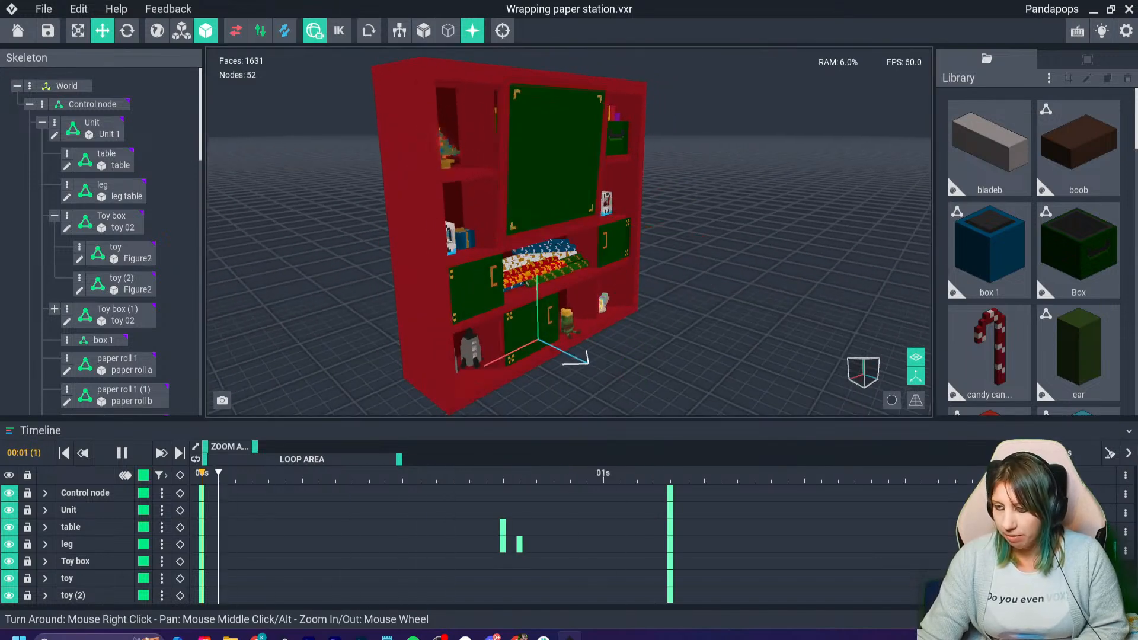
# - Play the first four animations in turn, stop playback, and select Idle 01
pyautogui.click(1046, 474)
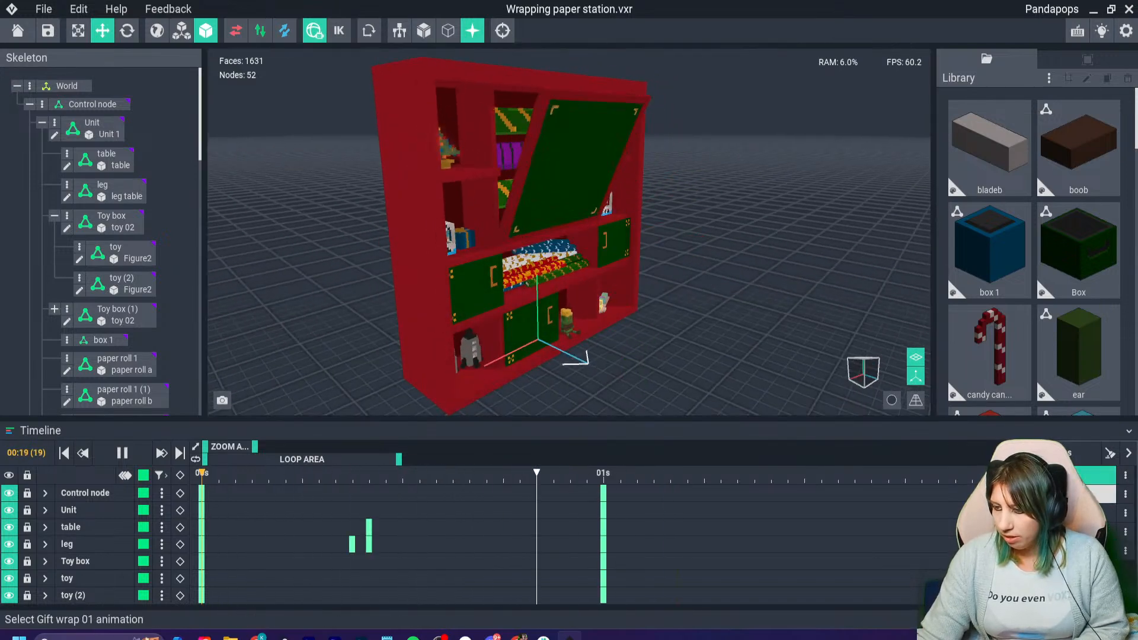
pyautogui.click(1046, 493)
pyautogui.click(1046, 513)
pyautogui.click(1046, 532)
pyautogui.moveTo(658, 237); pyautogui.dragTo(575, 285, button='right')
pyautogui.press('space')
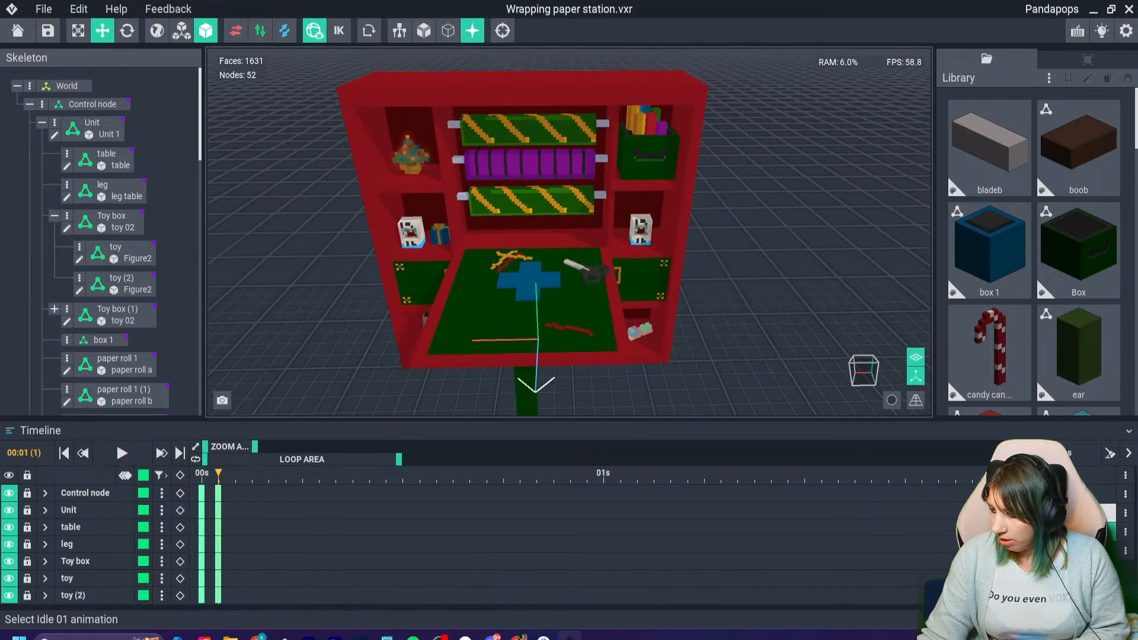
pyautogui.click(1046, 513)
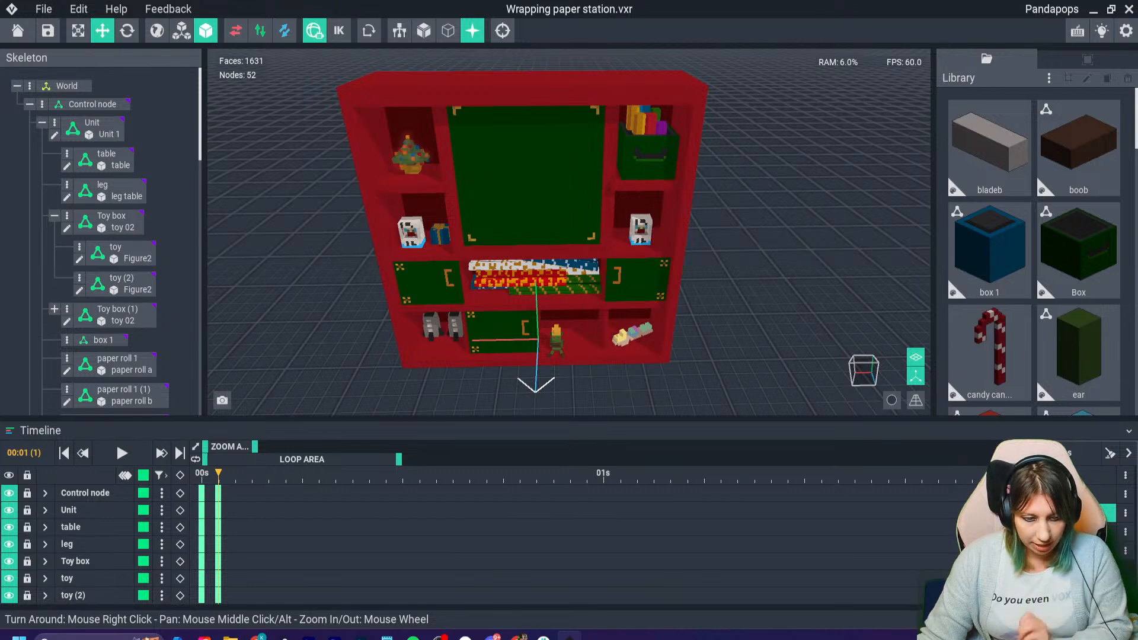
# - Try to export the wrapping station as GLTF into the GLTF BANNERS folder, decline replacing the existing file, and cancel the export
pyautogui.click(44, 9)
pyautogui.moveTo(71, 107)
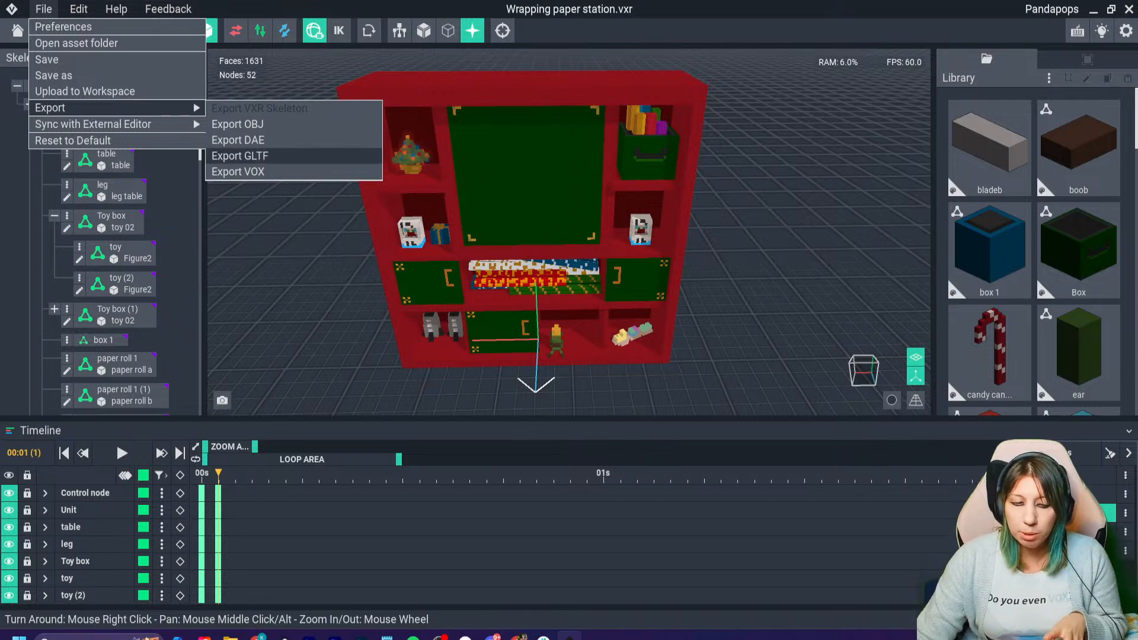
pyautogui.click(238, 155)
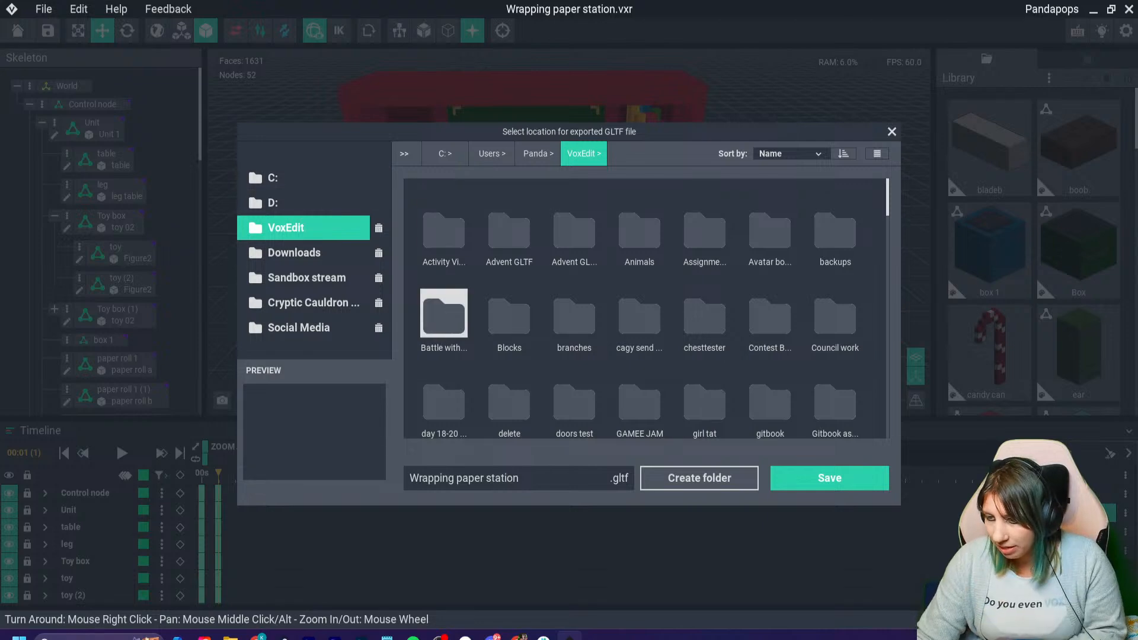
pyautogui.scroll(-2, 574, 359)
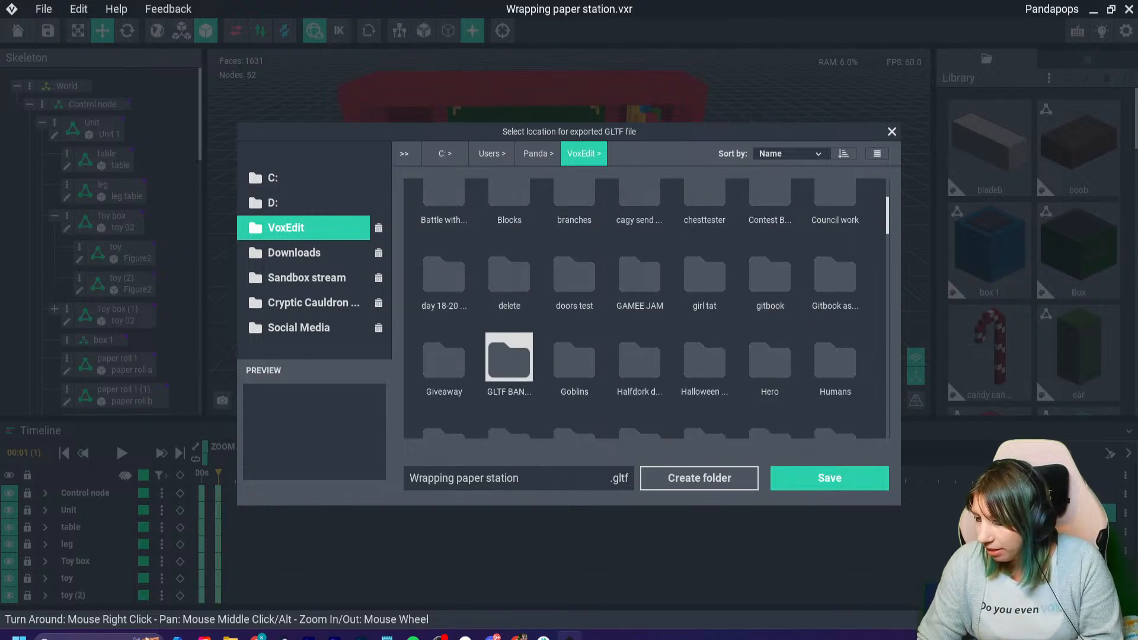
pyautogui.doubleClick(508, 357)
pyautogui.click(829, 477)
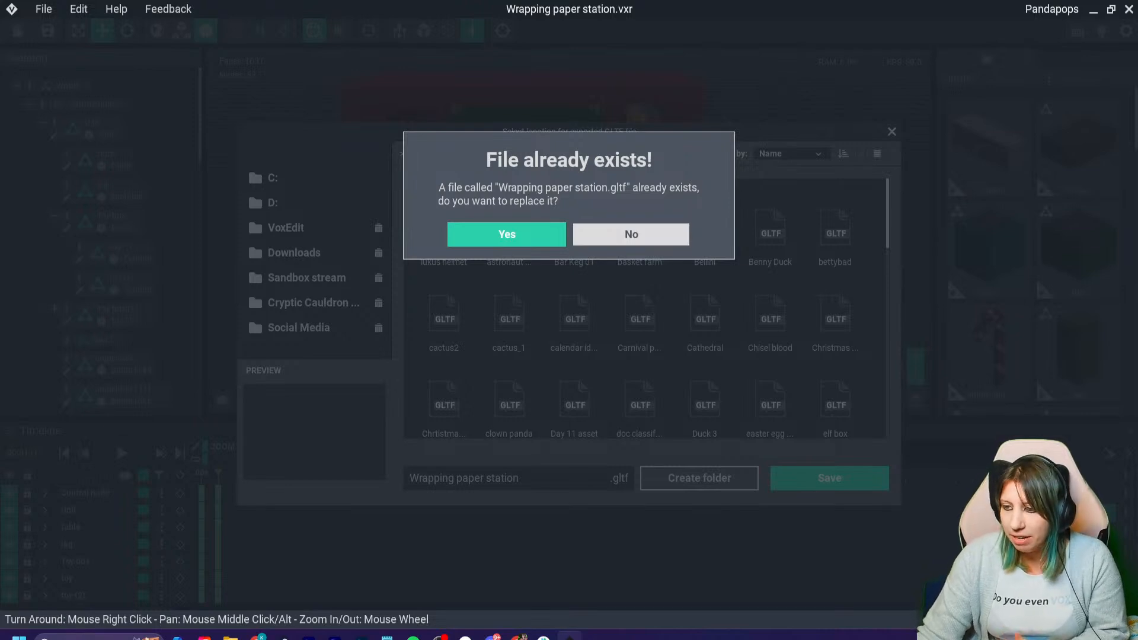
pyautogui.click(631, 234)
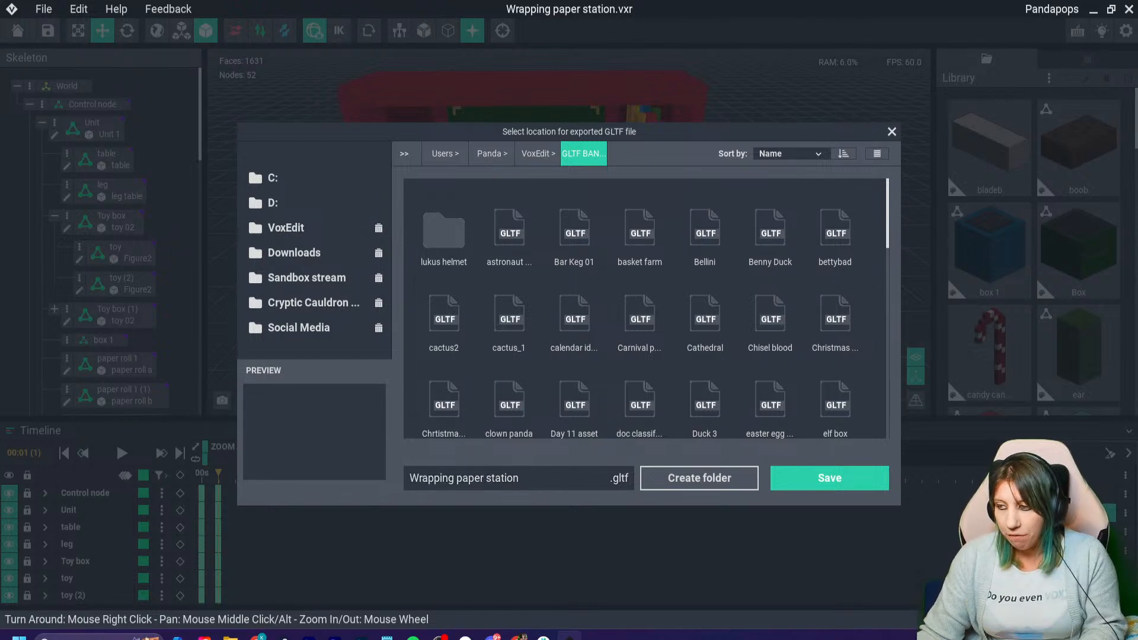
pyautogui.click(892, 132)
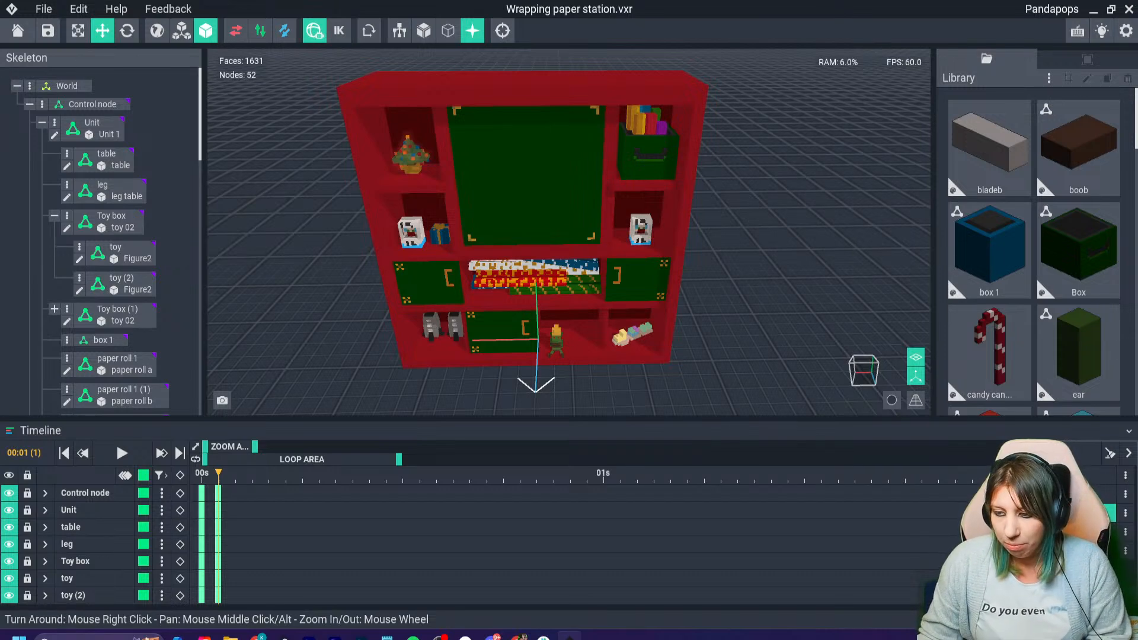
pyautogui.moveTo(569, 237); pyautogui.dragTo(644, 207, button='right')
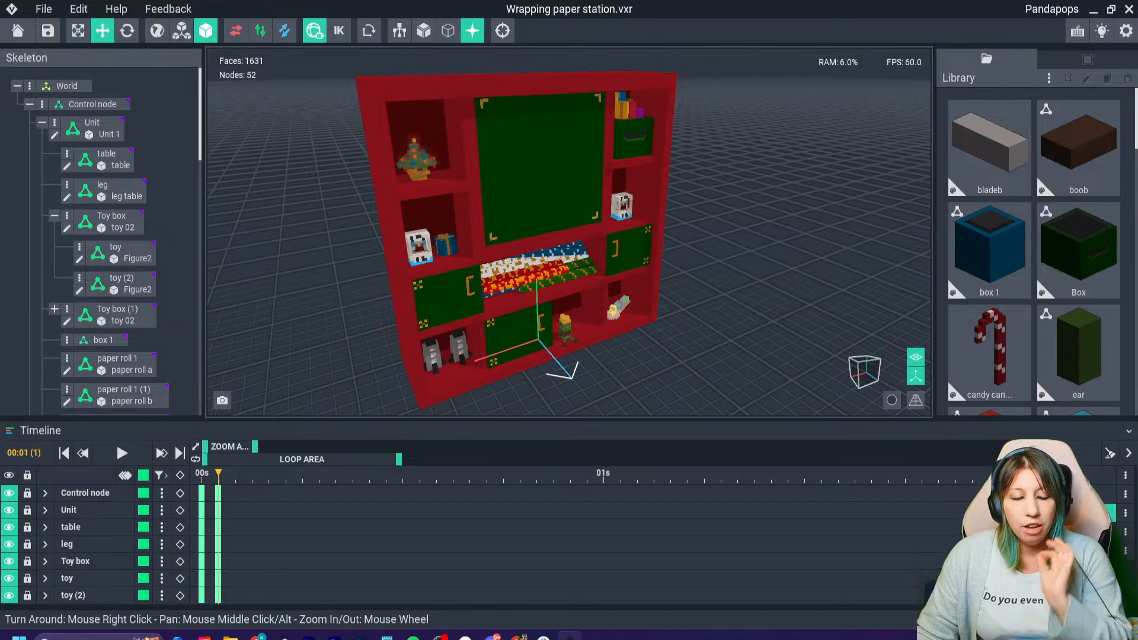
pyautogui.click(43, 9)
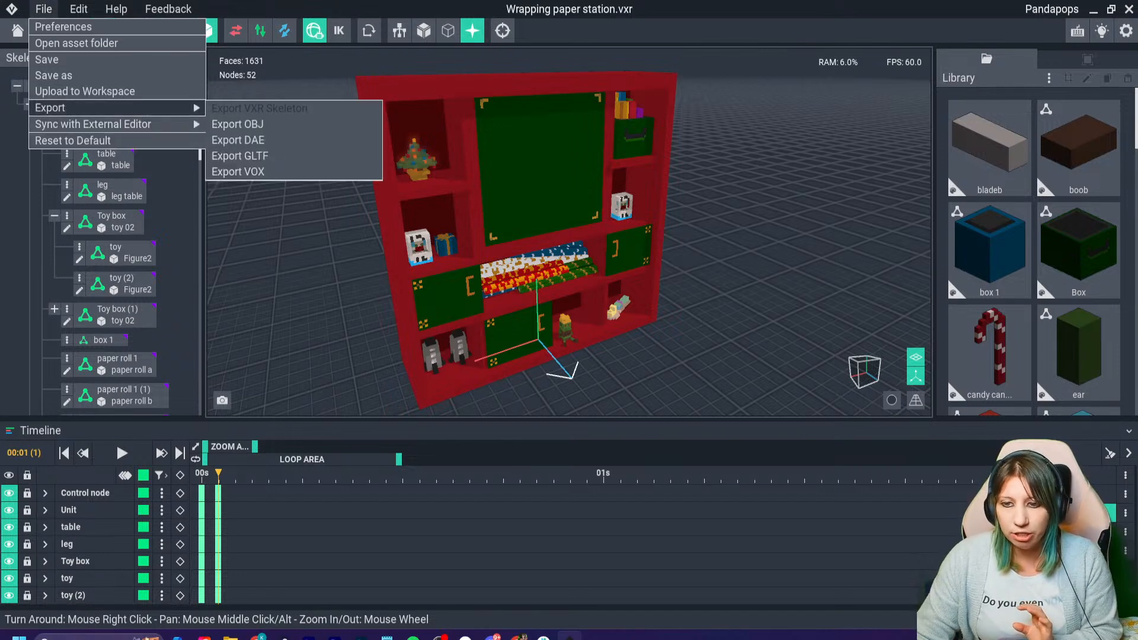
pyautogui.moveTo(89, 107)
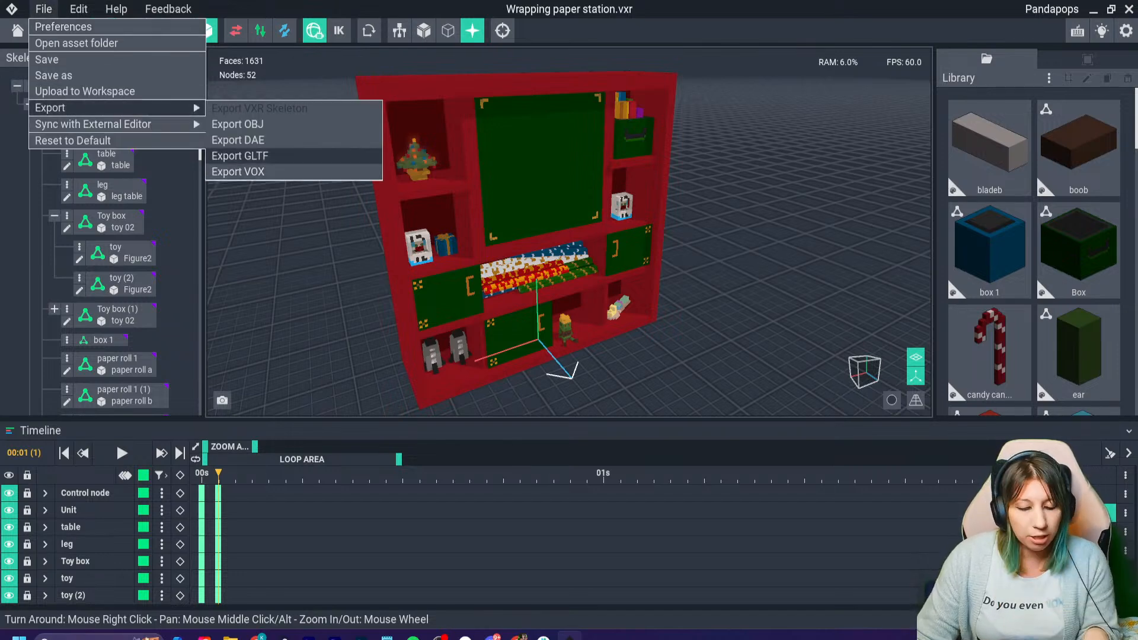
pyautogui.press('Escape')
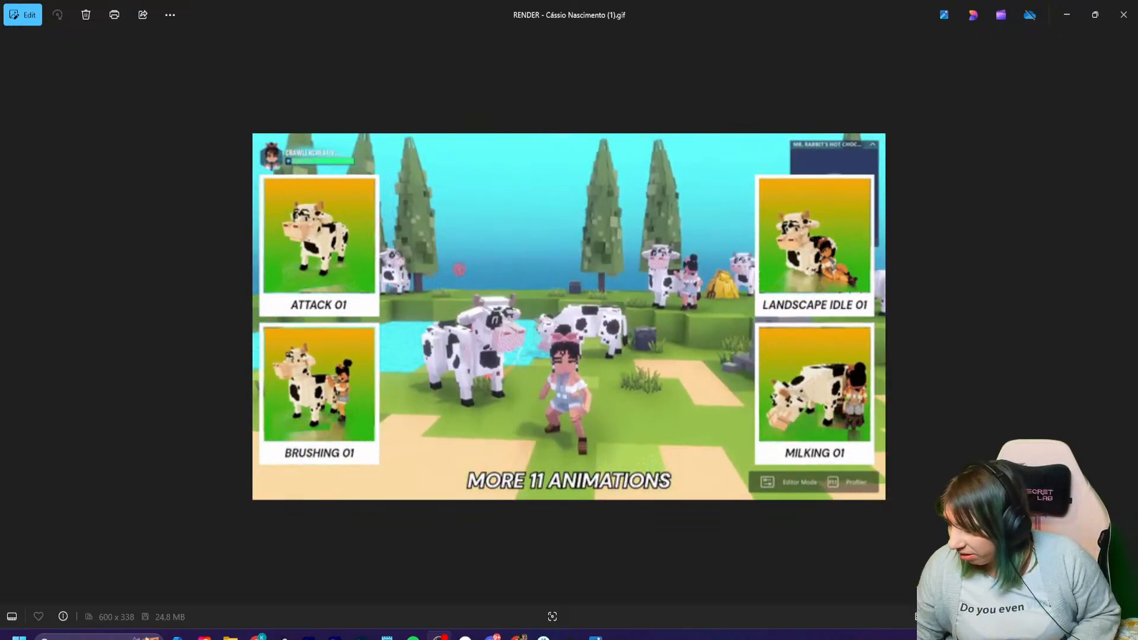
# - Close both contest GIFs and the Downloads folder, returning to the wrapping station in VoxEdit
pyautogui.click(1124, 15)
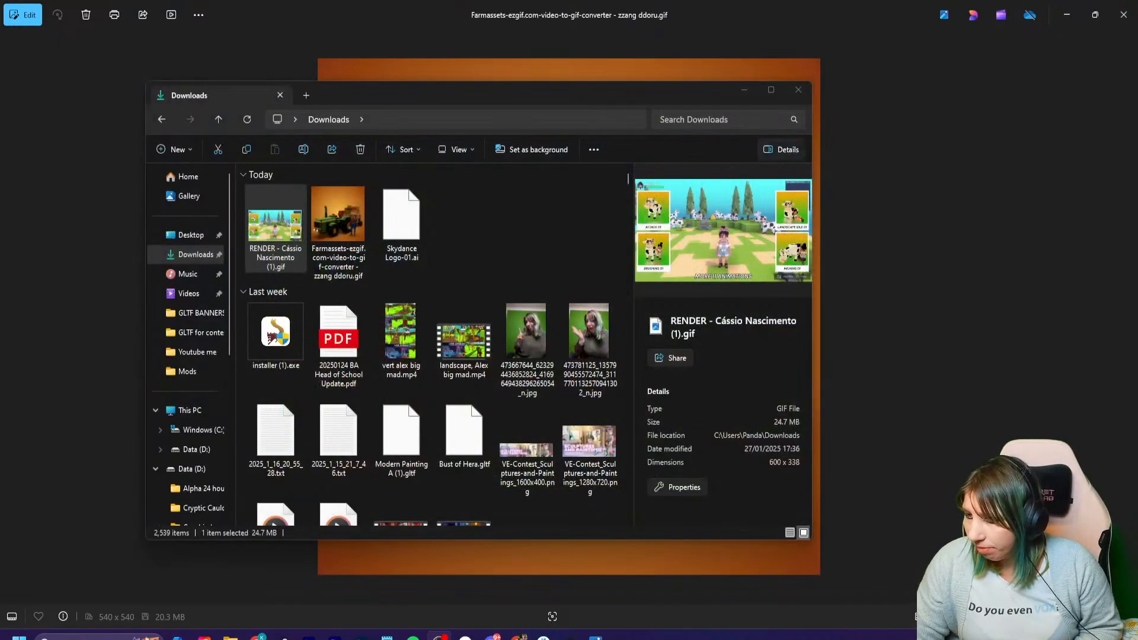
pyautogui.click(798, 89)
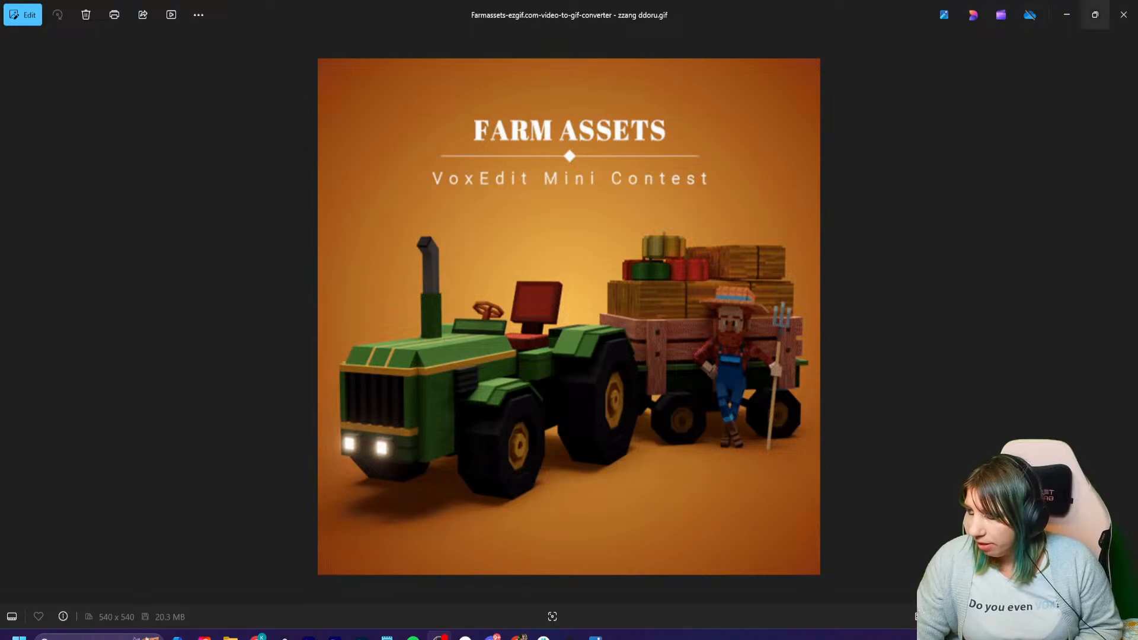
pyautogui.click(1124, 15)
pyautogui.moveTo(474, 166)
pyautogui.mouseDown(button='right')
pyautogui.moveTo(403, 163)
pyautogui.moveTo(474, 169)
pyautogui.mouseUp(button='right')
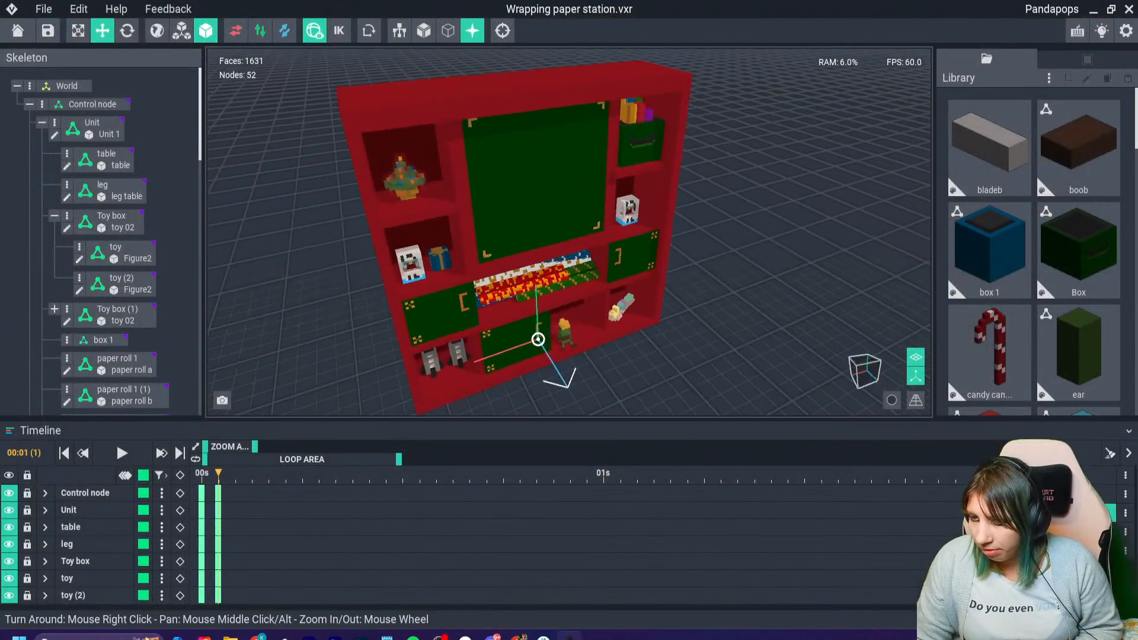
pyautogui.scroll(3, 438, 160)
pyautogui.moveTo(361, 127); pyautogui.dragTo(418, 222, button='middle')
pyautogui.moveTo(474, 267); pyautogui.dragTo(516, 207, button='right')
pyautogui.scroll(-5, 515, 225)
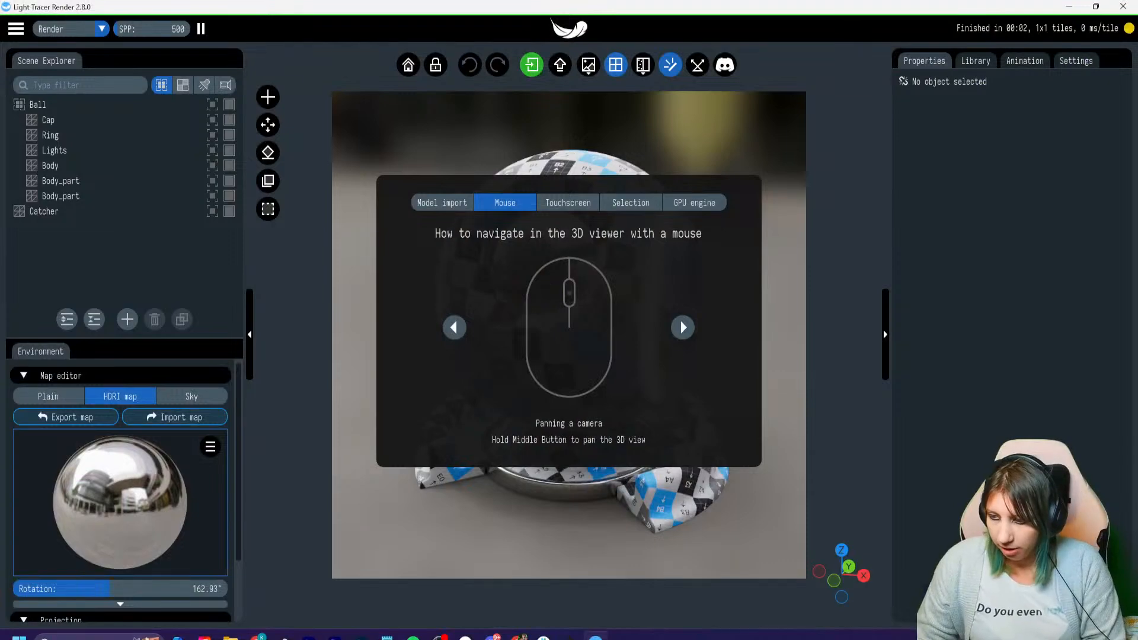
# - Switch to Light Tracer Render, dismiss the navigation help, and delete the Ball model from the scene
pyautogui.press('Escape')
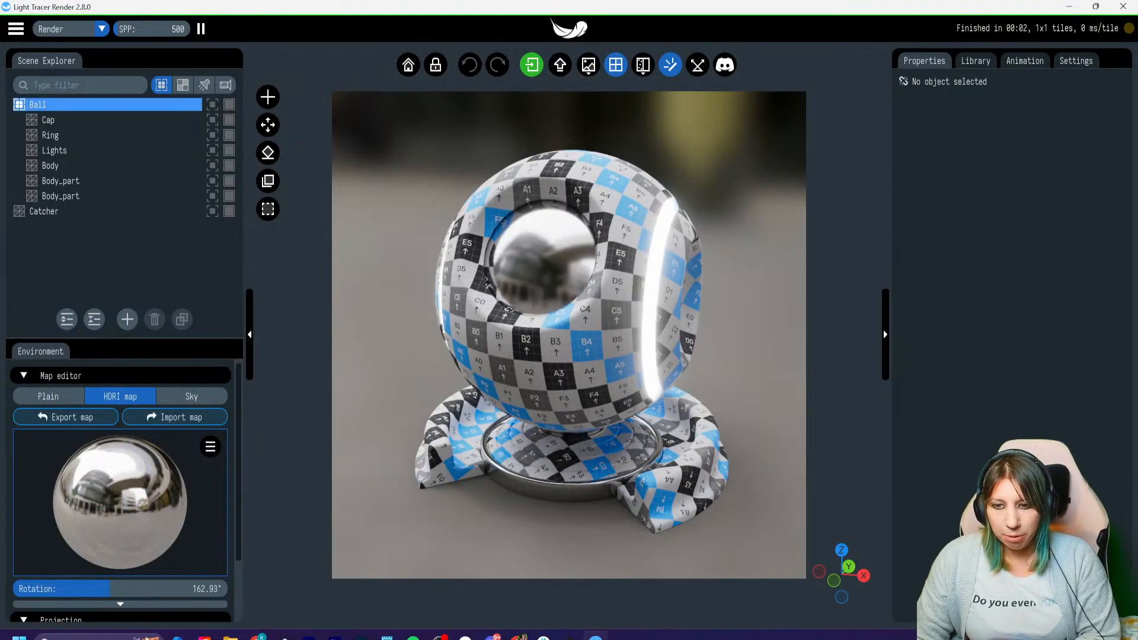
pyautogui.click(98, 104)
pyautogui.press('Delete')
pyautogui.click(193, 120)
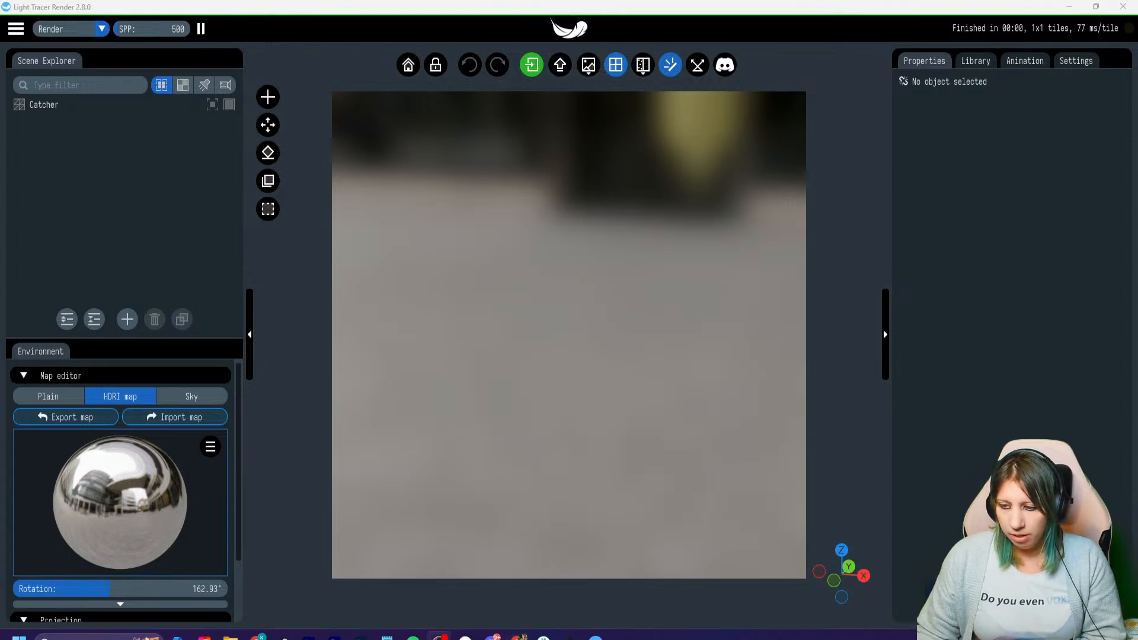
# - Select the Catcher object and examine its plane from different angles
pyautogui.click(53, 105)
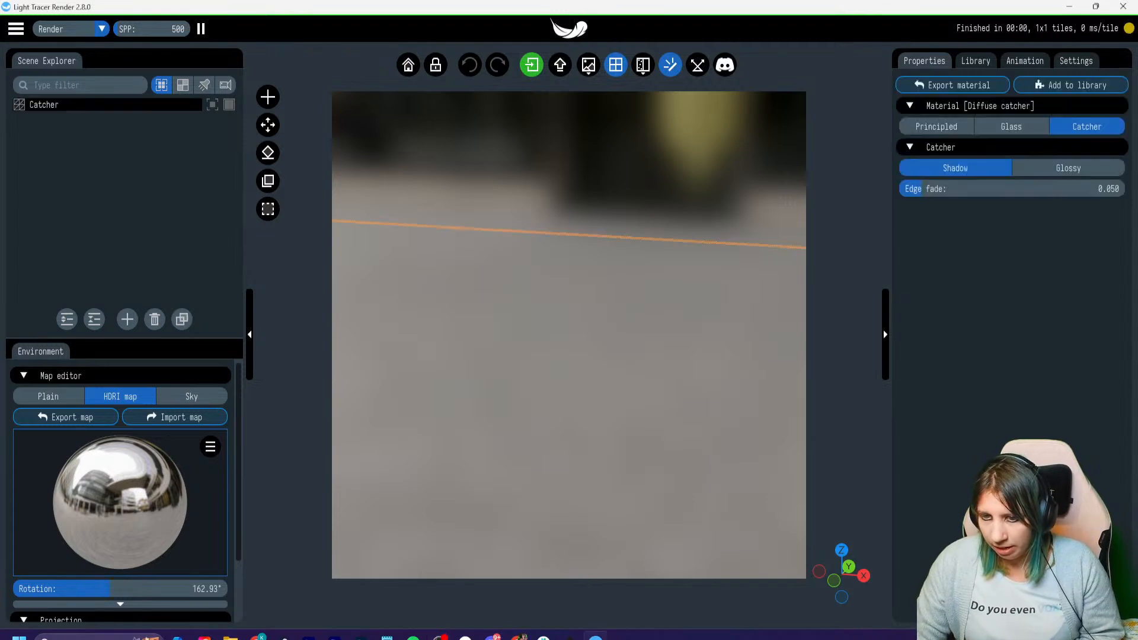
pyautogui.click(19, 28)
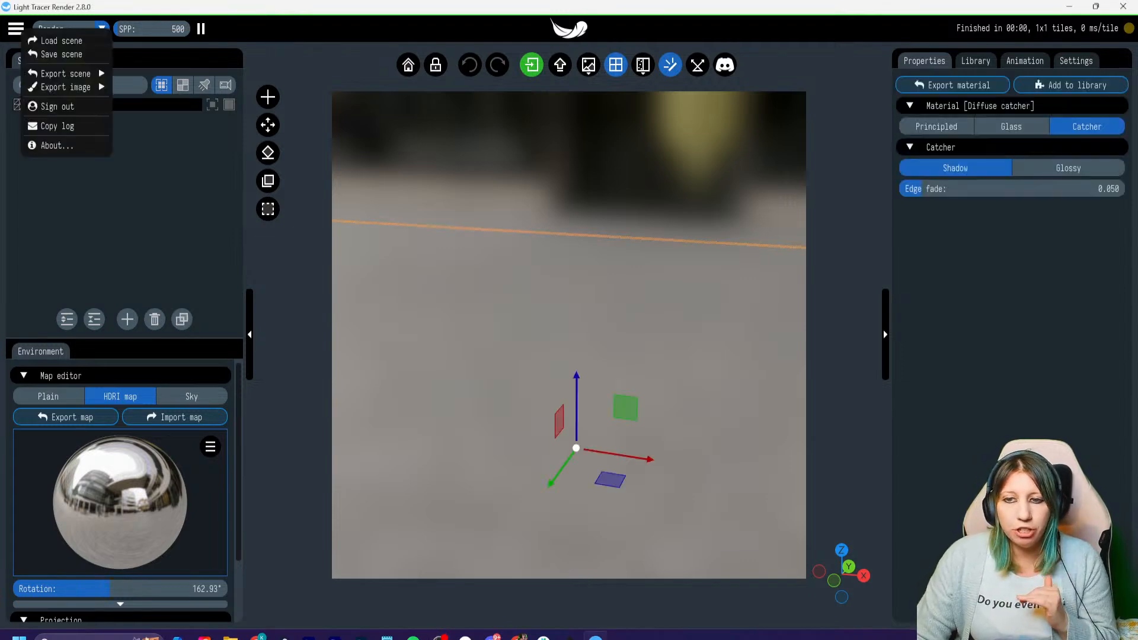
pyautogui.press('Escape')
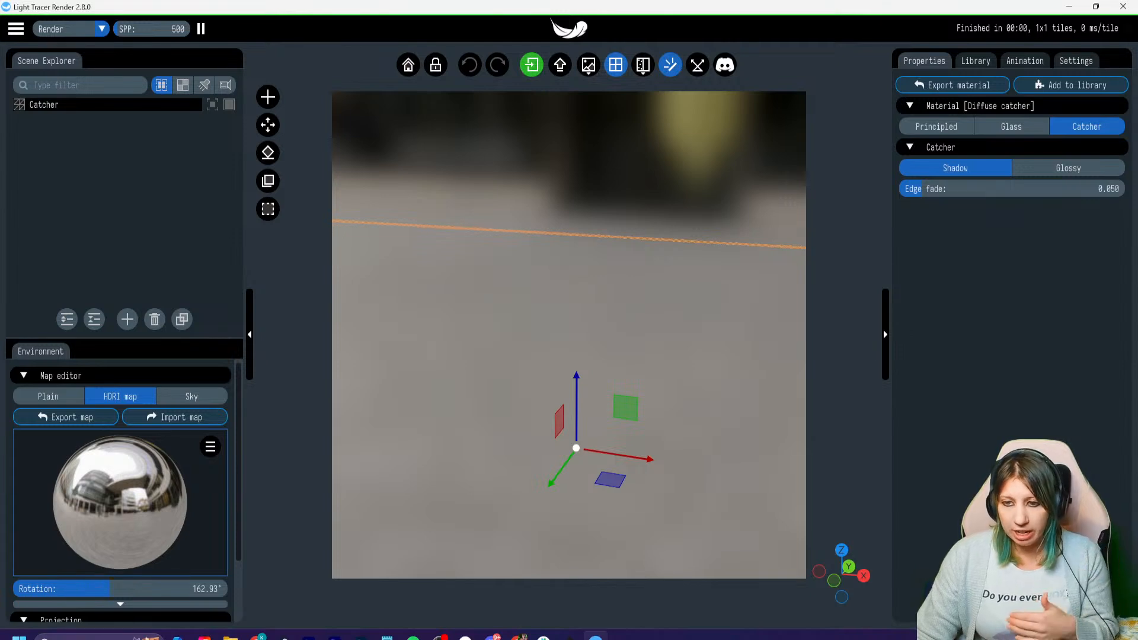
pyautogui.scroll(-10, 569, 334)
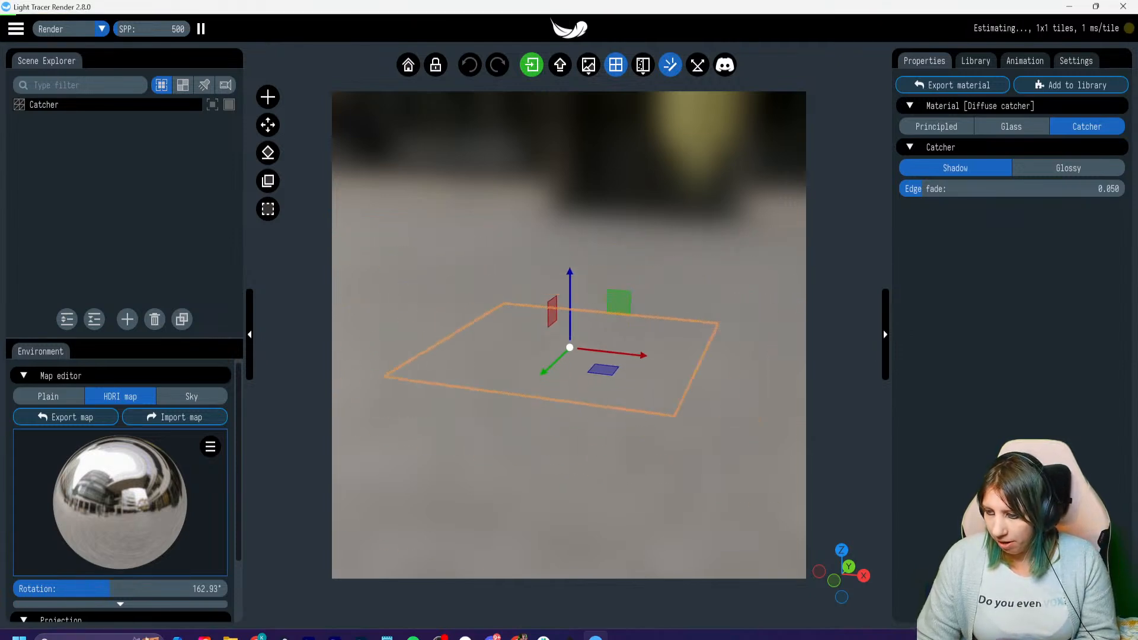
pyautogui.scroll(2, 569, 335)
pyautogui.moveTo(569, 335); pyautogui.dragTo(503, 338)
pyautogui.moveTo(681, 341); pyautogui.dragTo(445, 341, button='right')
pyautogui.moveTo(444, 341); pyautogui.dragTo(421, 338)
pyautogui.moveTo(421, 338); pyautogui.dragTo(545, 332, button='right')
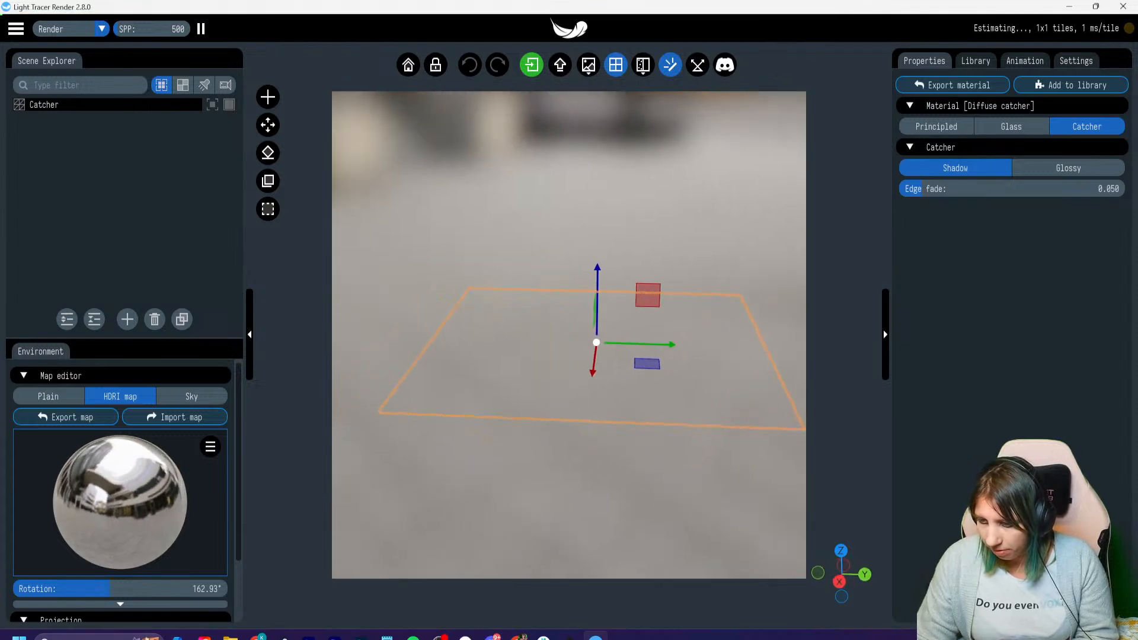
pyautogui.moveTo(545, 332); pyautogui.dragTo(527, 350)
# - Load Wrapping paper station.gltf from the GLTF BANNERS folder and add it to the current scene with Auto axis conversion
pyautogui.click(16, 28)
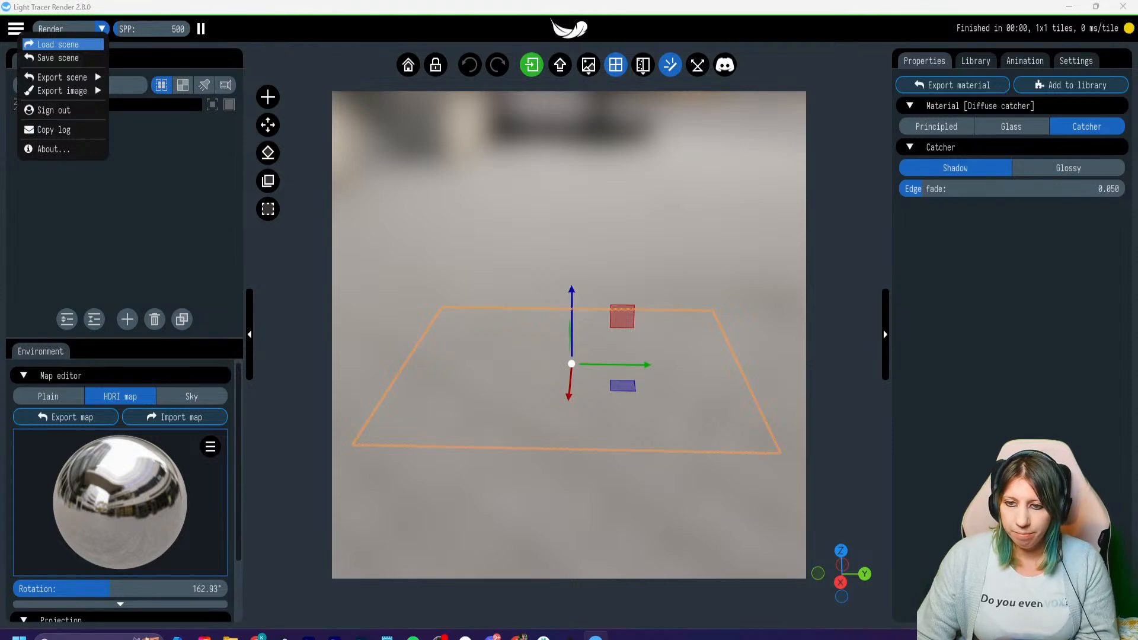
pyautogui.click(57, 44)
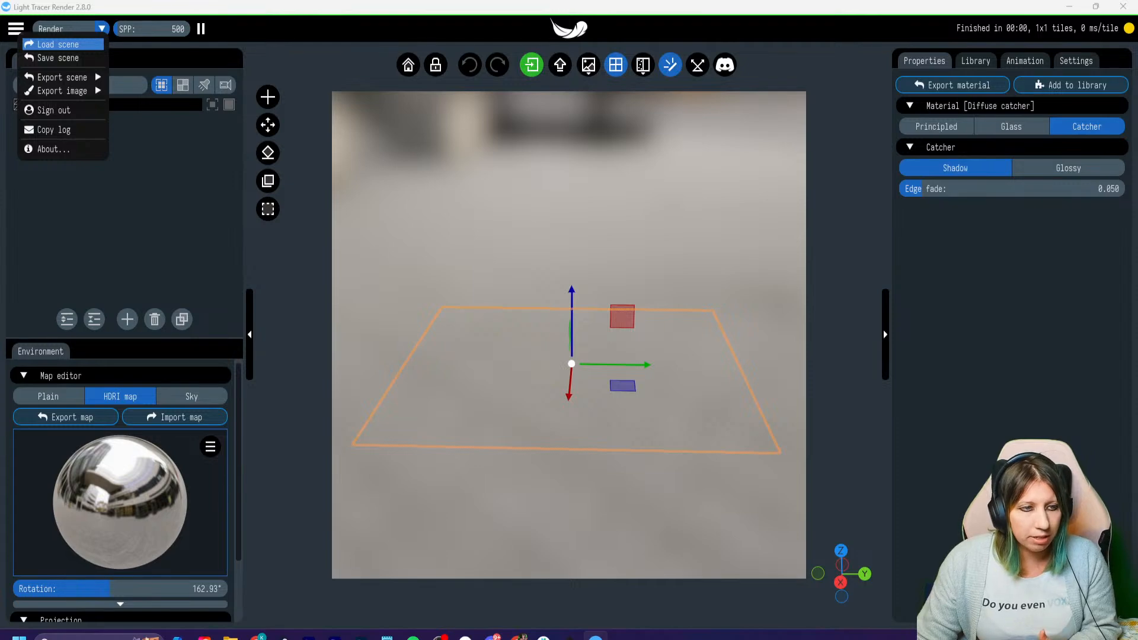
pyautogui.moveTo(0, 128); pyautogui.dragTo(353, 34)
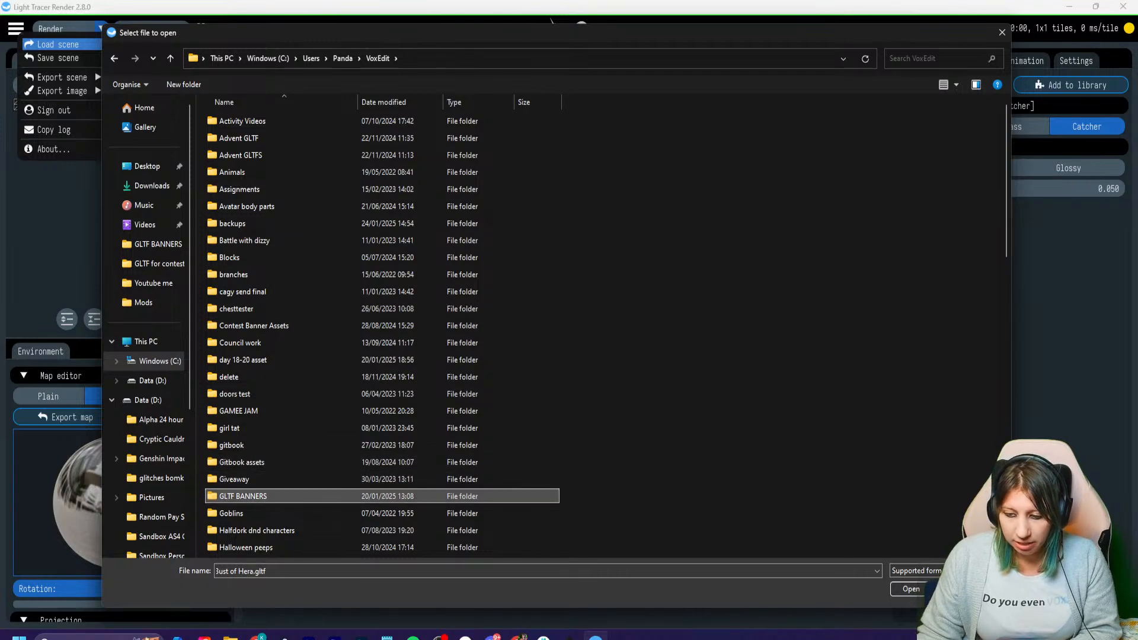
pyautogui.doubleClick(243, 496)
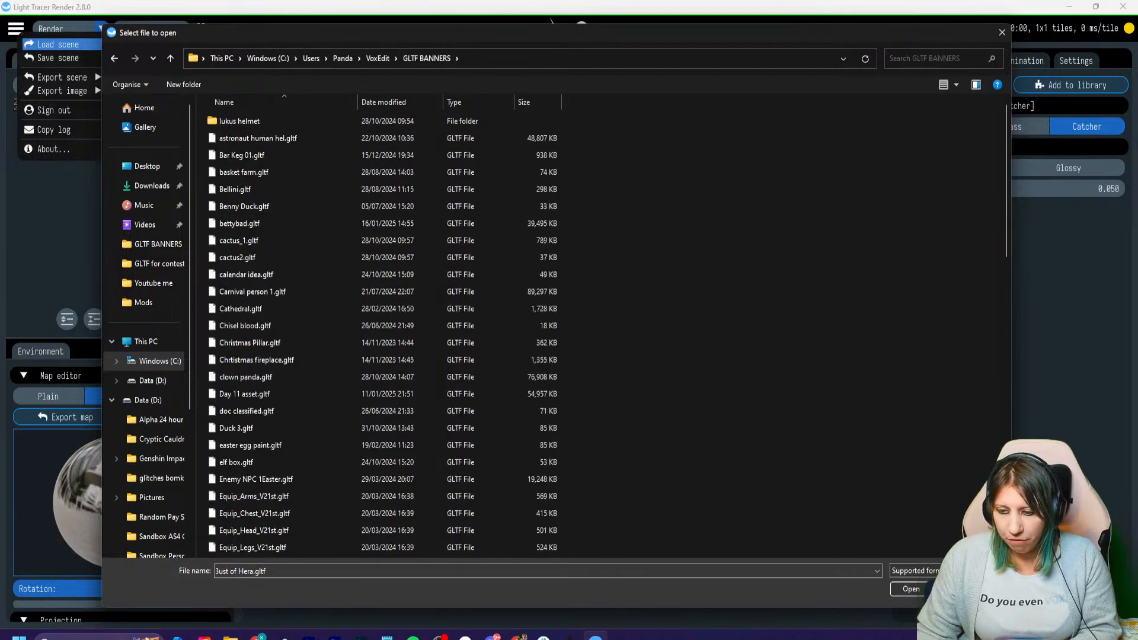
pyautogui.scroll(-20, 266, 356)
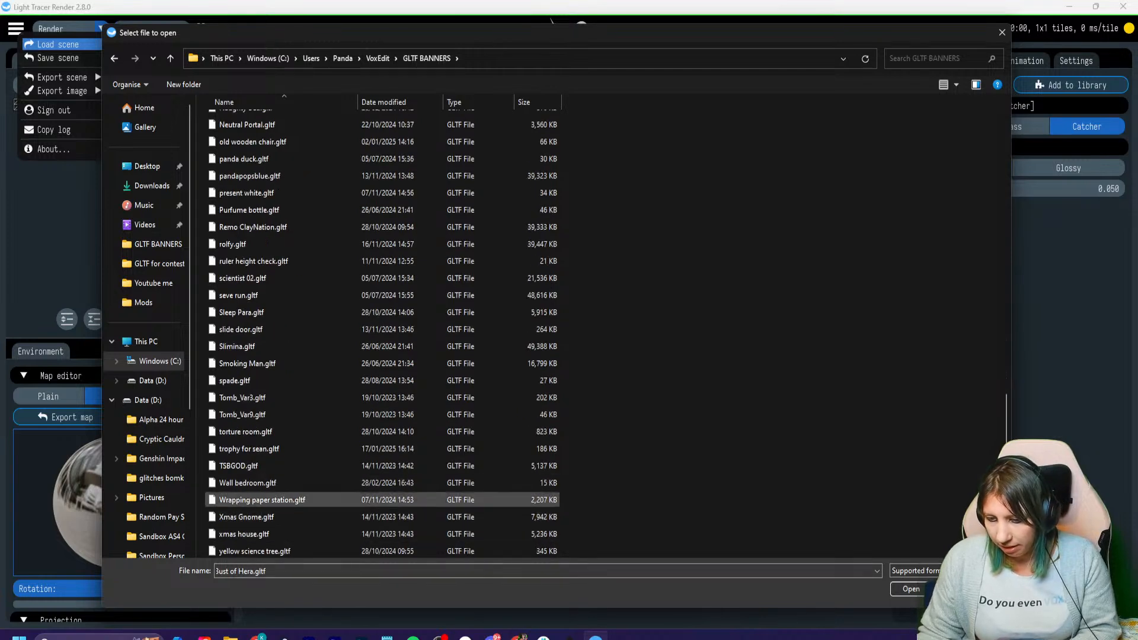
pyautogui.click(255, 502)
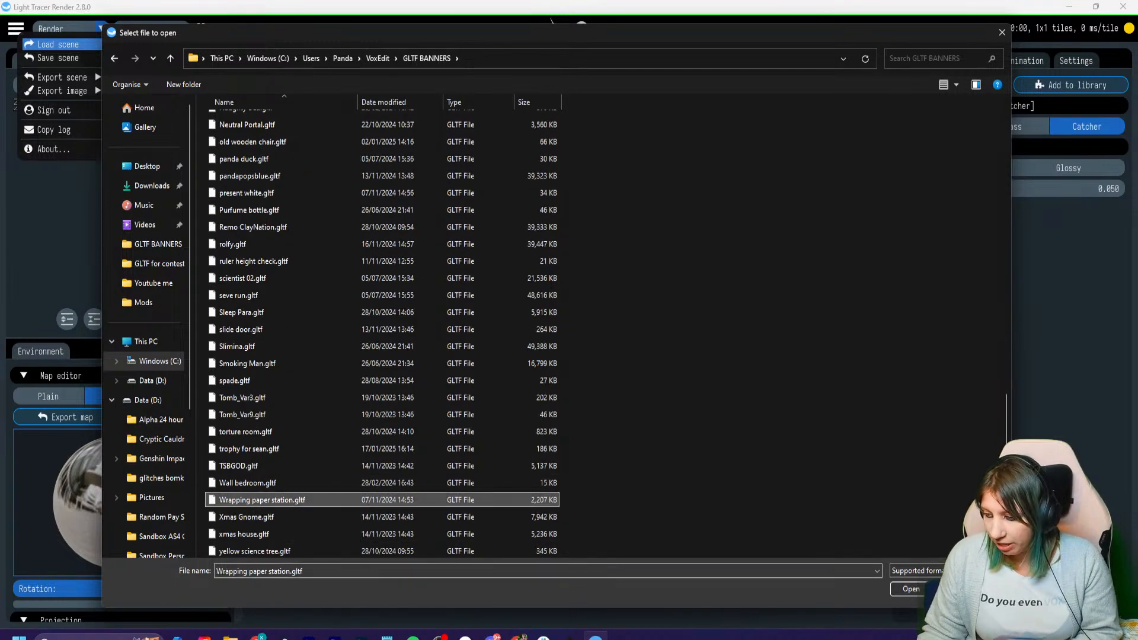
pyautogui.click(911, 589)
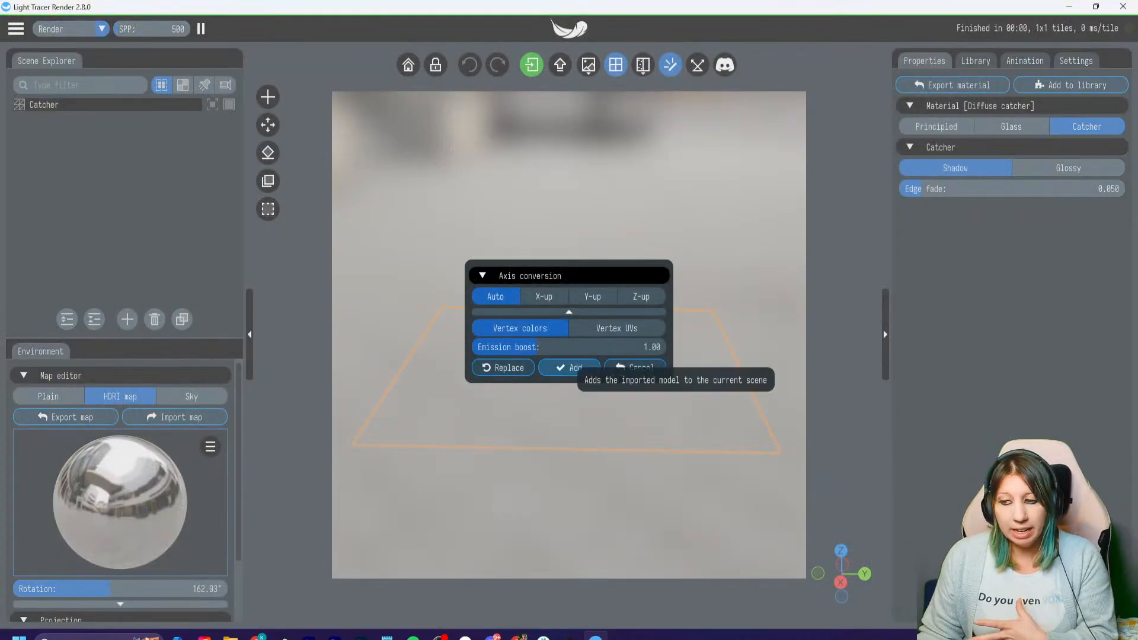
pyautogui.click(569, 368)
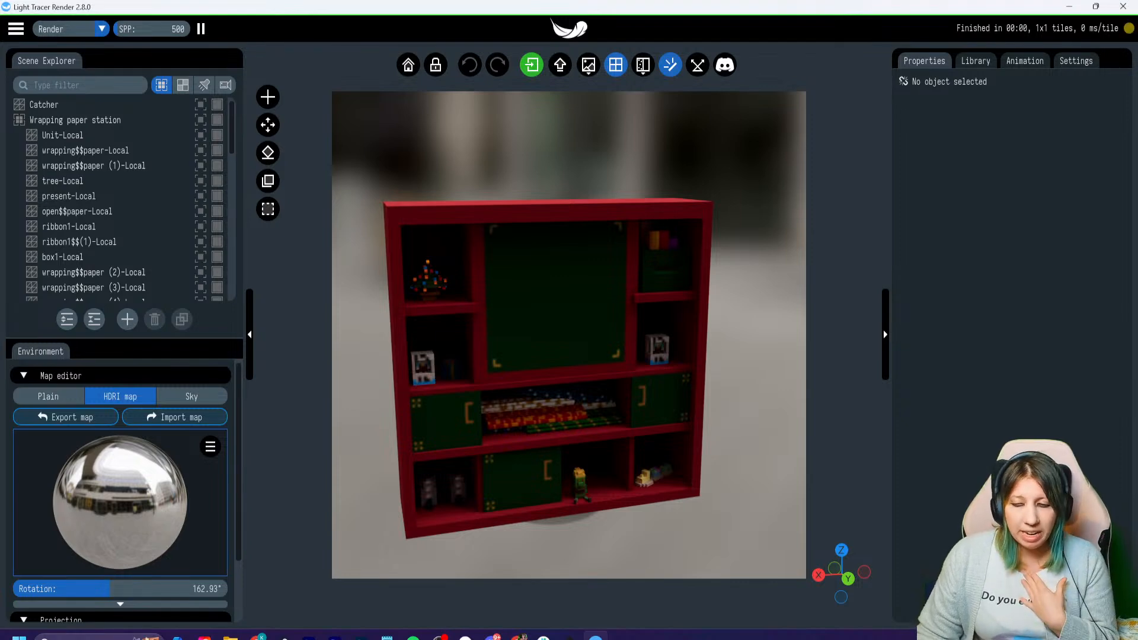
# - Enable pixel textures in the advanced render settings
pyautogui.click(1076, 60)
pyautogui.scroll(-5, 1007, 296)
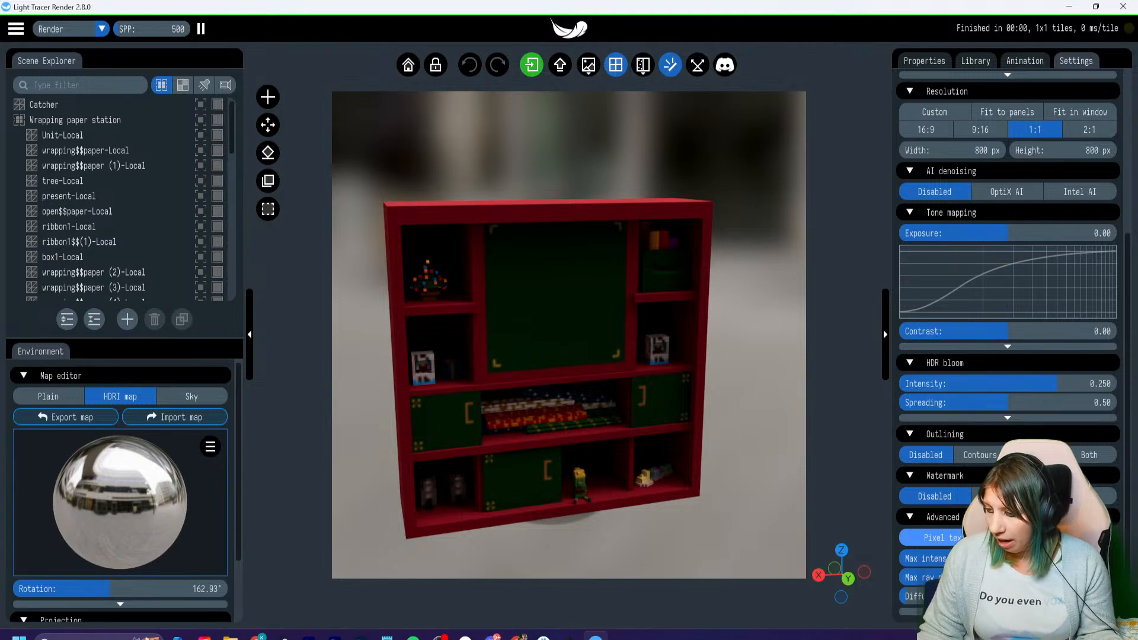
pyautogui.click(933, 538)
pyautogui.click(934, 538)
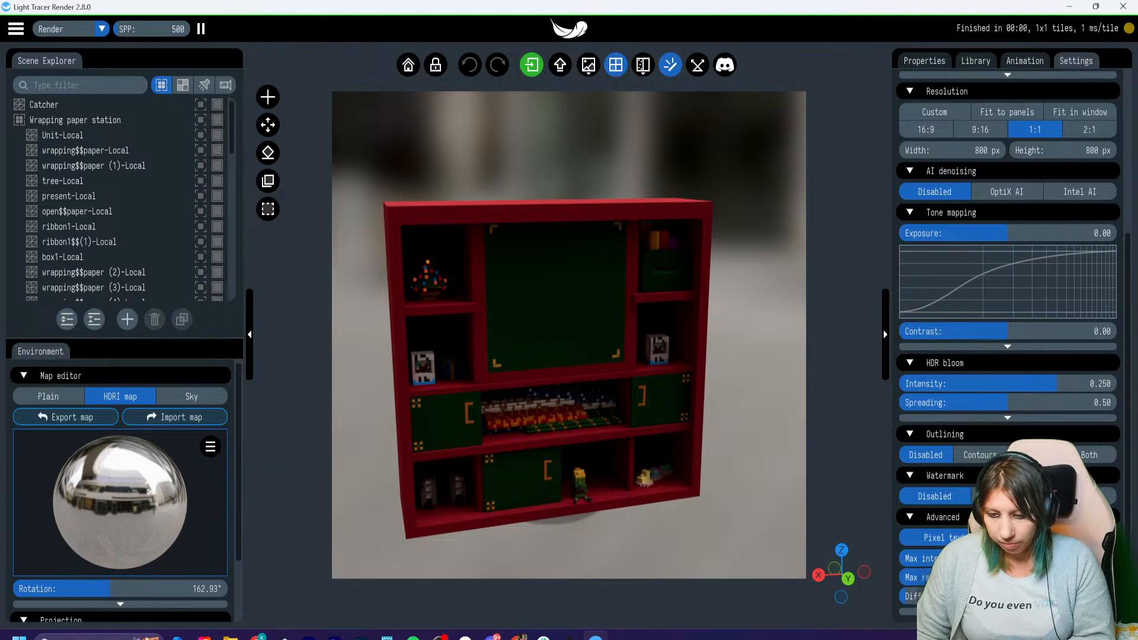
# - Expand the environment map's extra options and set its rotation to 221.77°
pyautogui.scroll(-1, 213, 450)
pyautogui.scroll(-3, 118, 474)
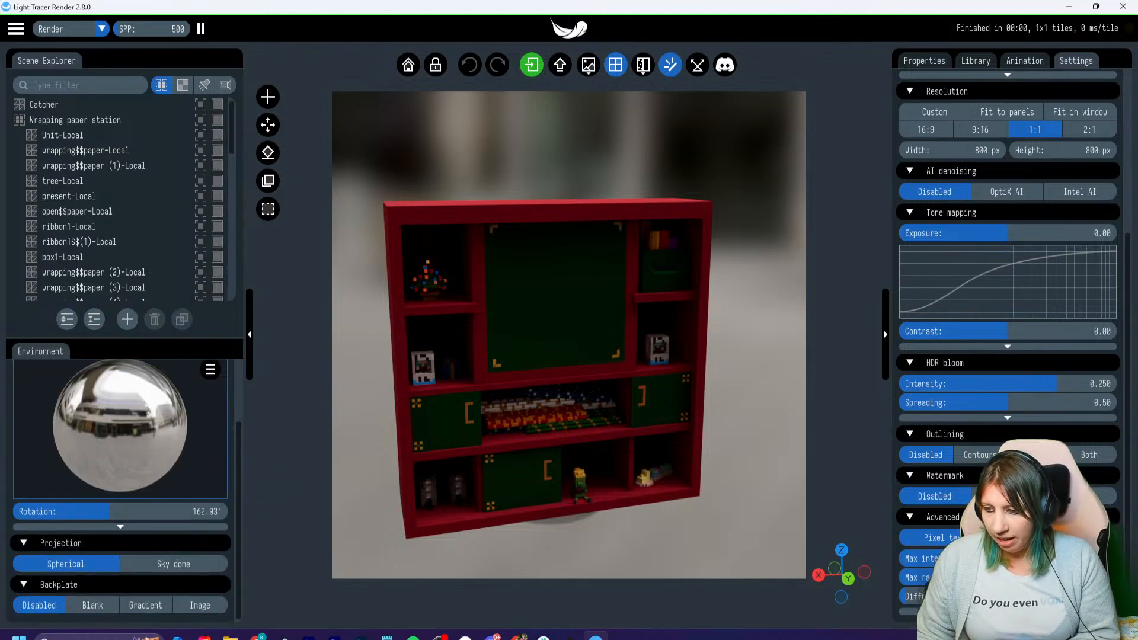
pyautogui.moveTo(569, 332); pyautogui.dragTo(554, 294)
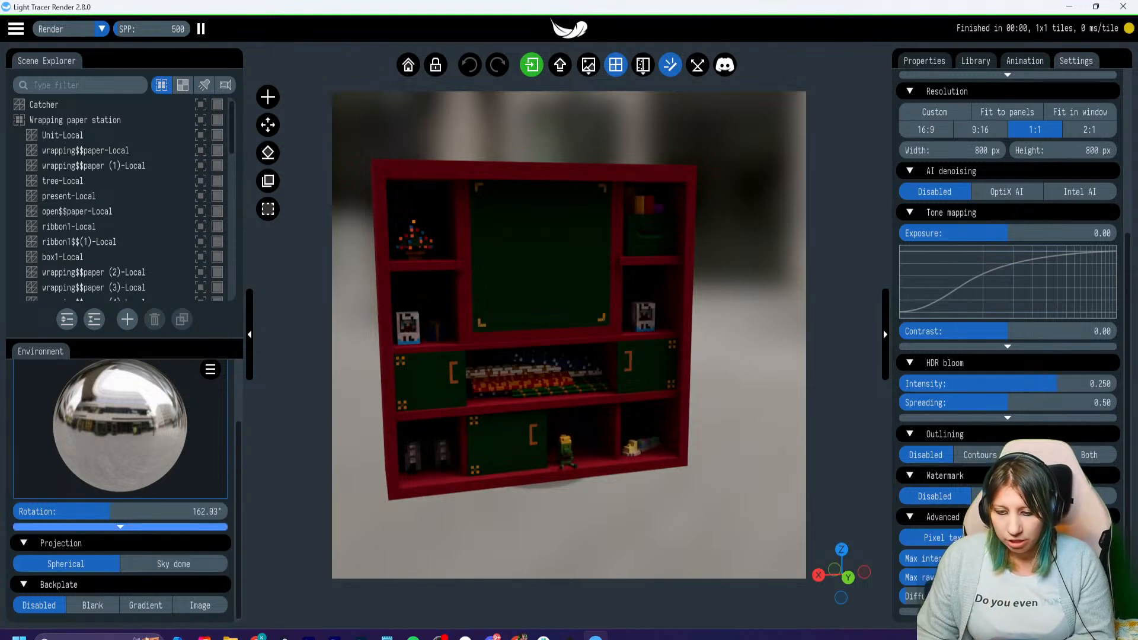
pyautogui.click(121, 526)
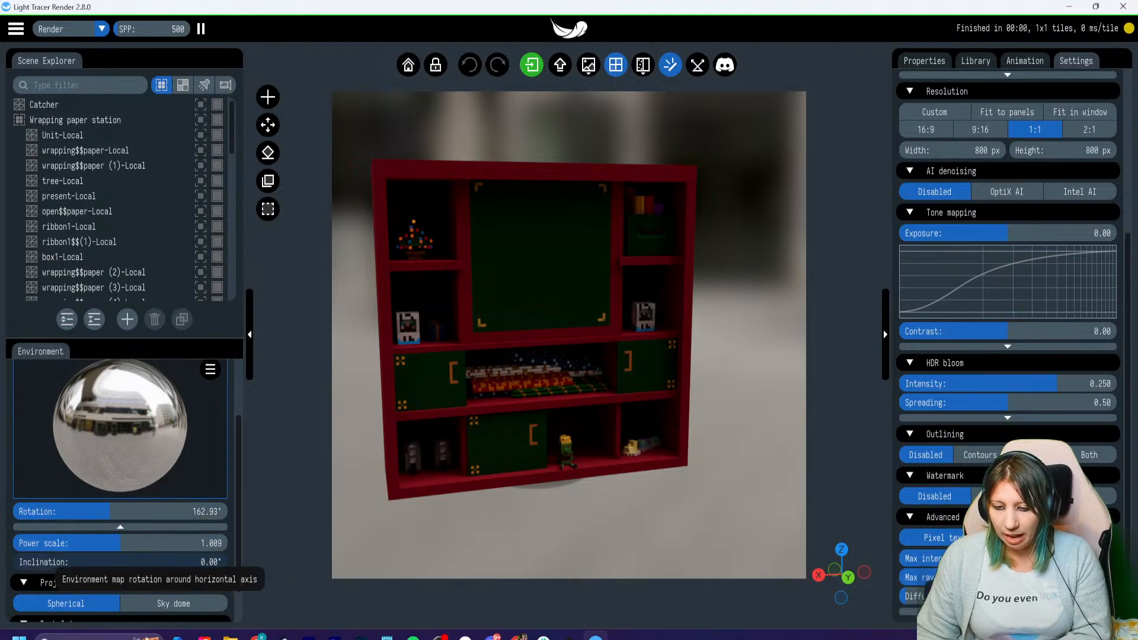
pyautogui.moveTo(110, 511); pyautogui.dragTo(141, 511)
pyautogui.moveTo(146, 512); pyautogui.dragTo(146, 512)
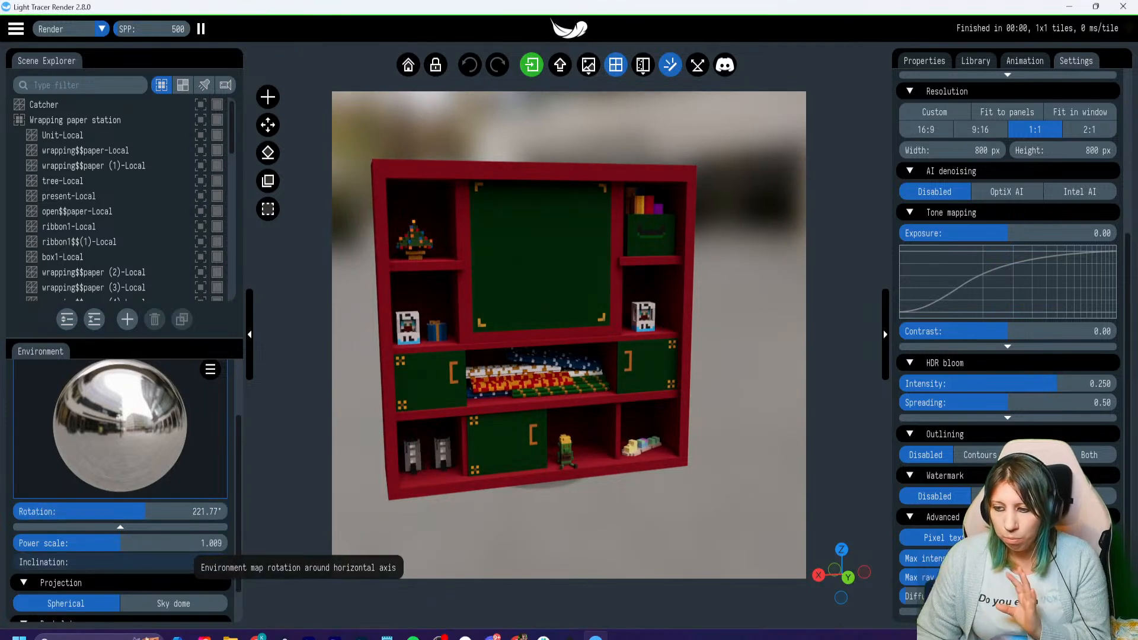
# - Try the Blank and Disabled backplate options, and set the backplate to Gradient
pyautogui.moveTo(510, 308); pyautogui.dragTo(510, 323)
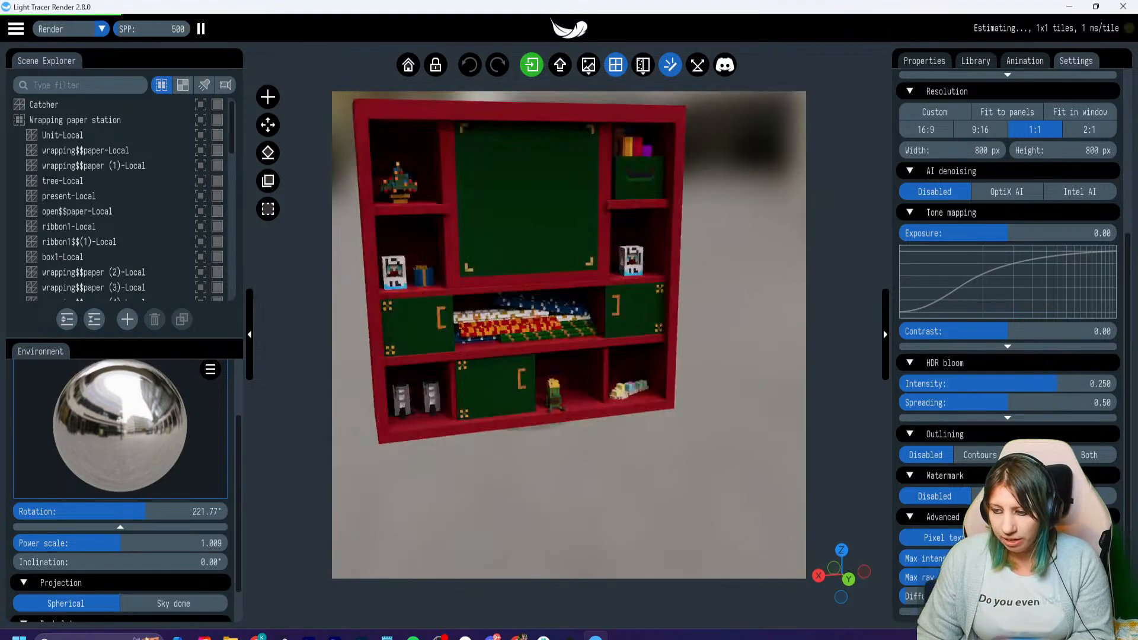
pyautogui.moveTo(511, 323); pyautogui.dragTo(514, 389, button='right')
pyautogui.moveTo(514, 389); pyautogui.dragTo(519, 398)
pyautogui.moveTo(520, 398); pyautogui.dragTo(549, 426, button='right')
pyautogui.scroll(1, 533, 403)
pyautogui.scroll(-1, 549, 426)
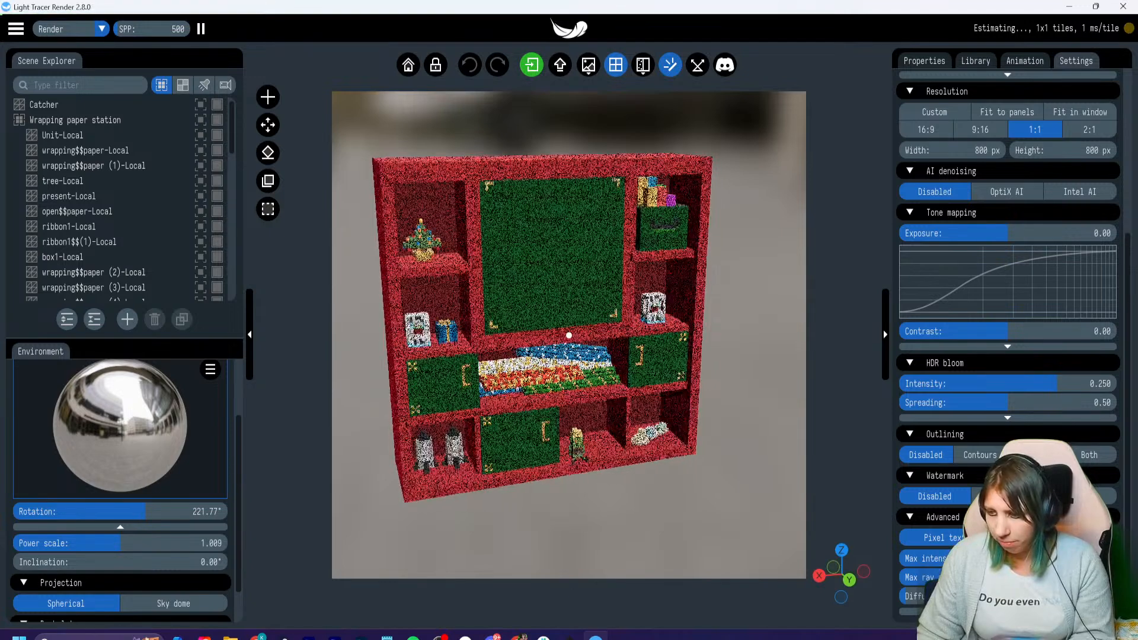
pyautogui.scroll(-1, 118, 580)
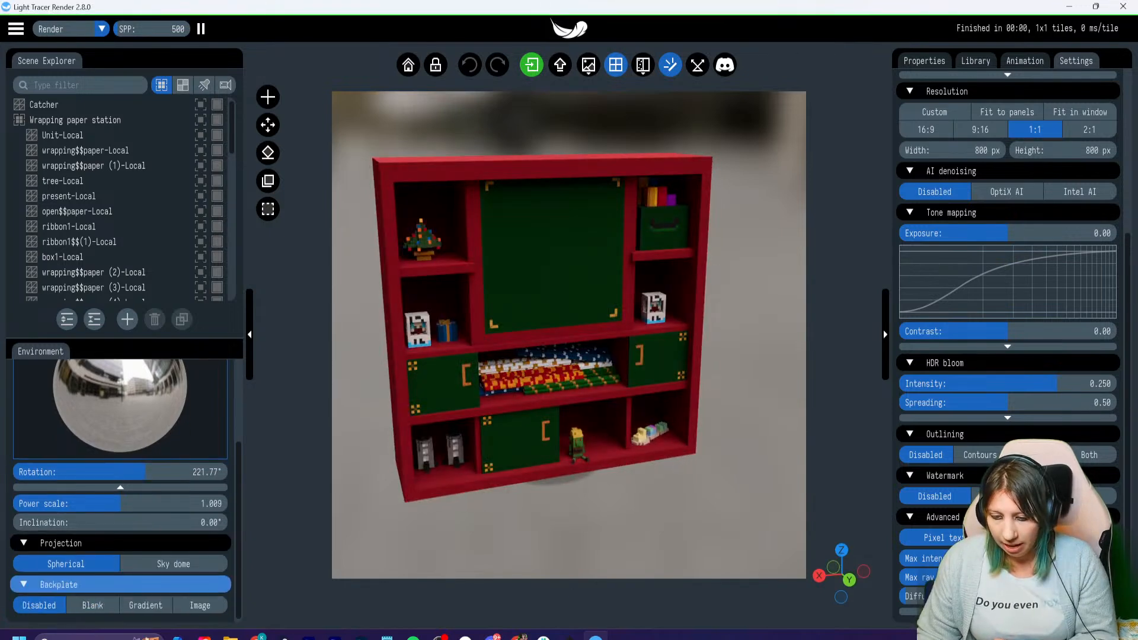
pyautogui.click(92, 606)
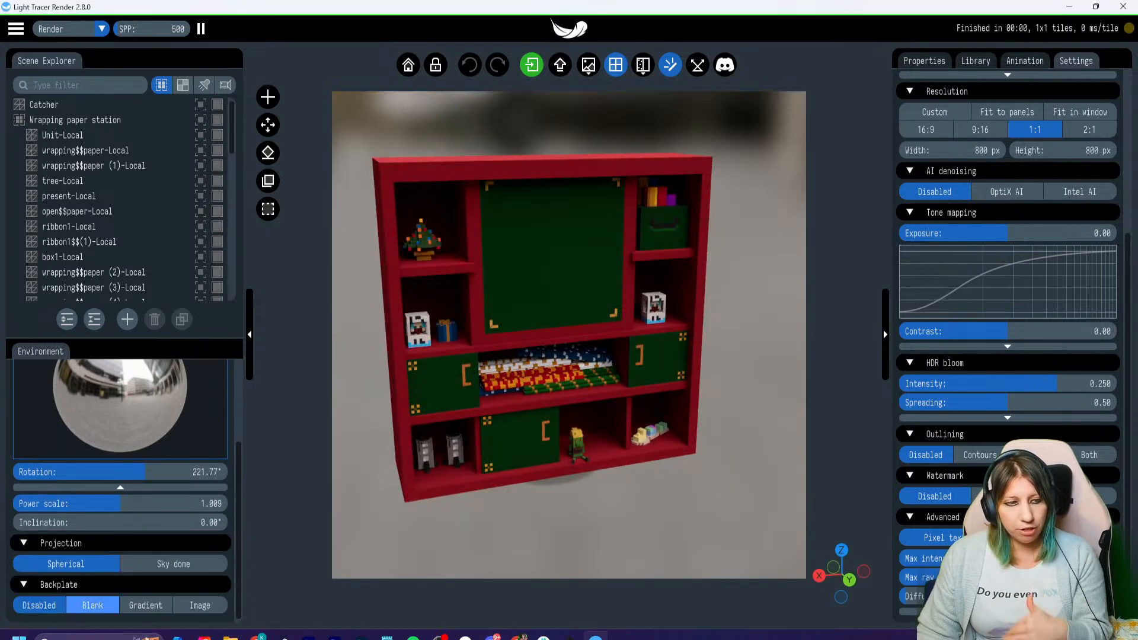
pyautogui.click(40, 605)
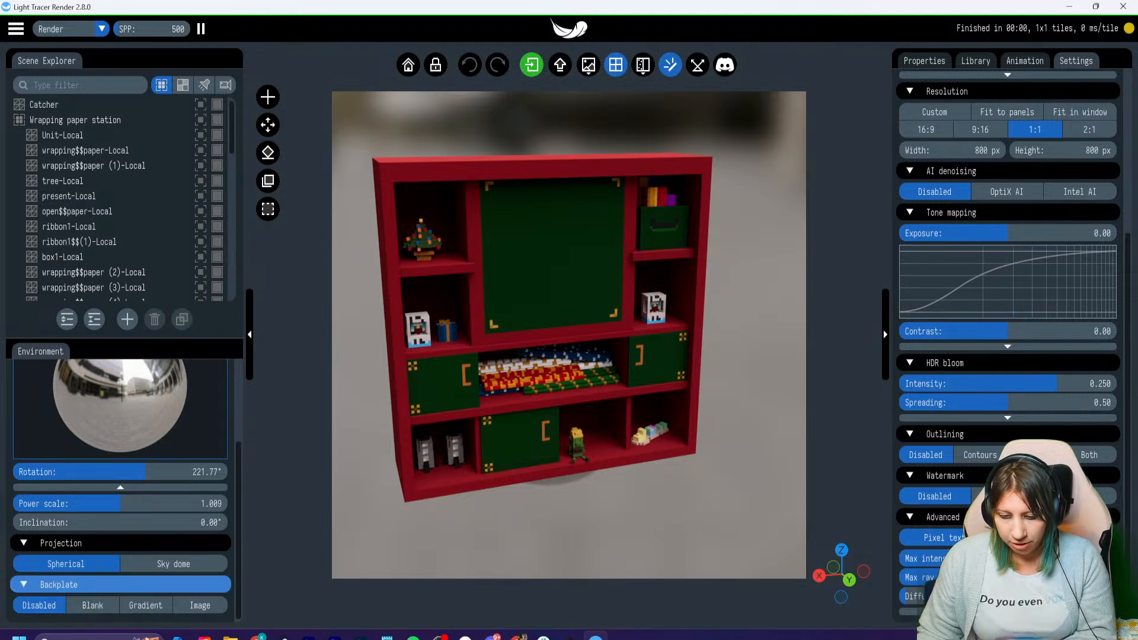
pyautogui.click(145, 605)
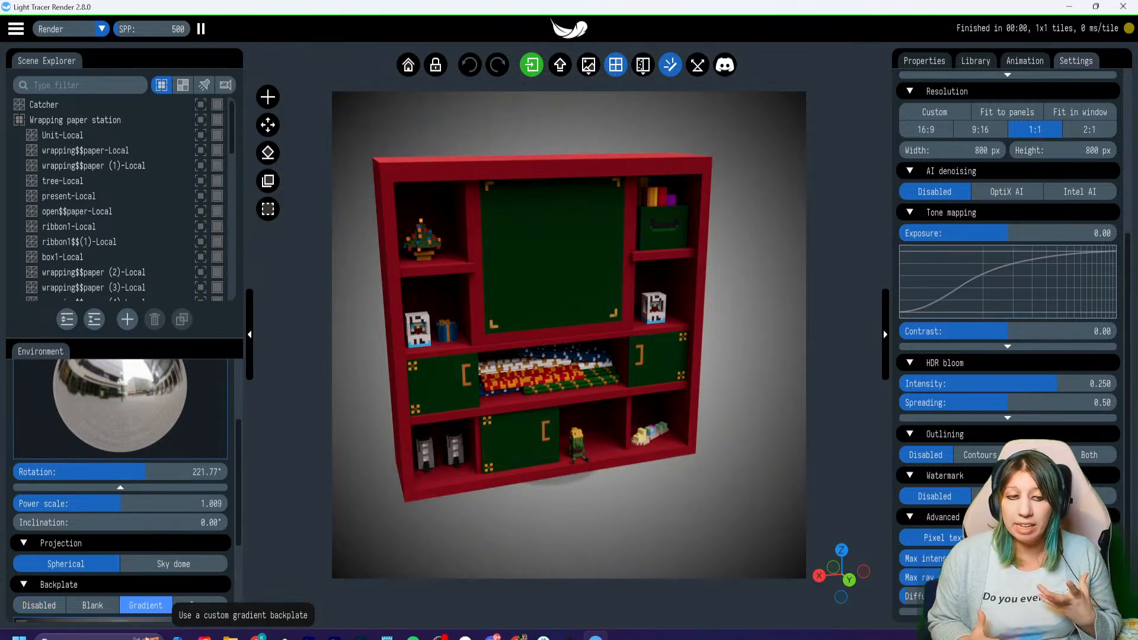
# - Try red and other hues for the gradient backplate's start color, settling on green with RGB 0.253, 0.542, 0.158
pyautogui.scroll(-3, 196, 587)
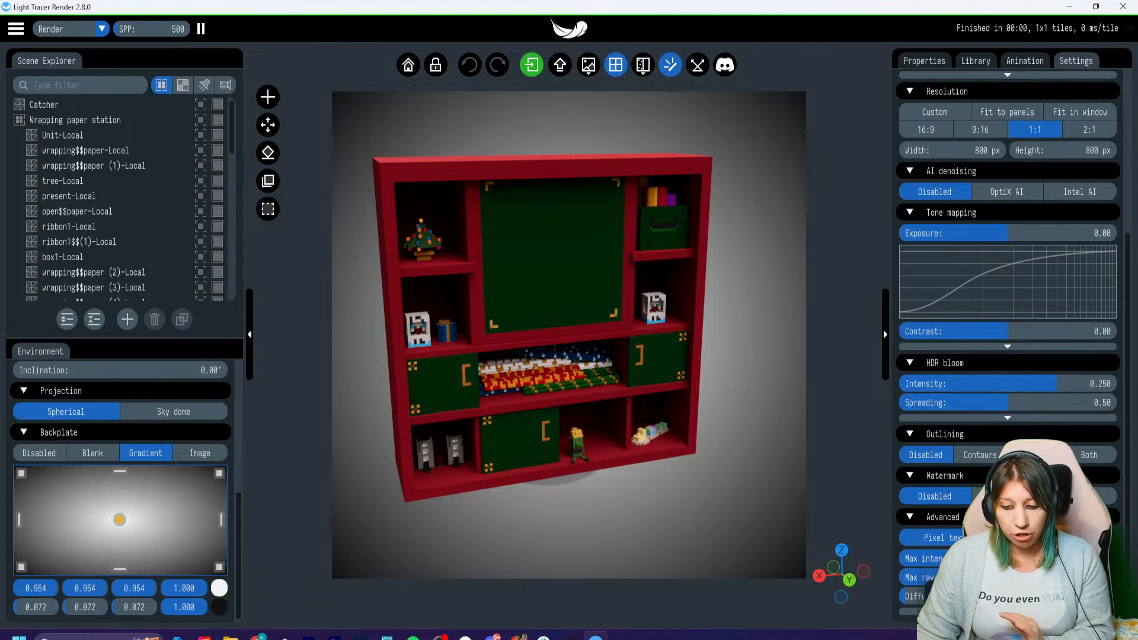
pyautogui.click(220, 588)
pyautogui.click(352, 470)
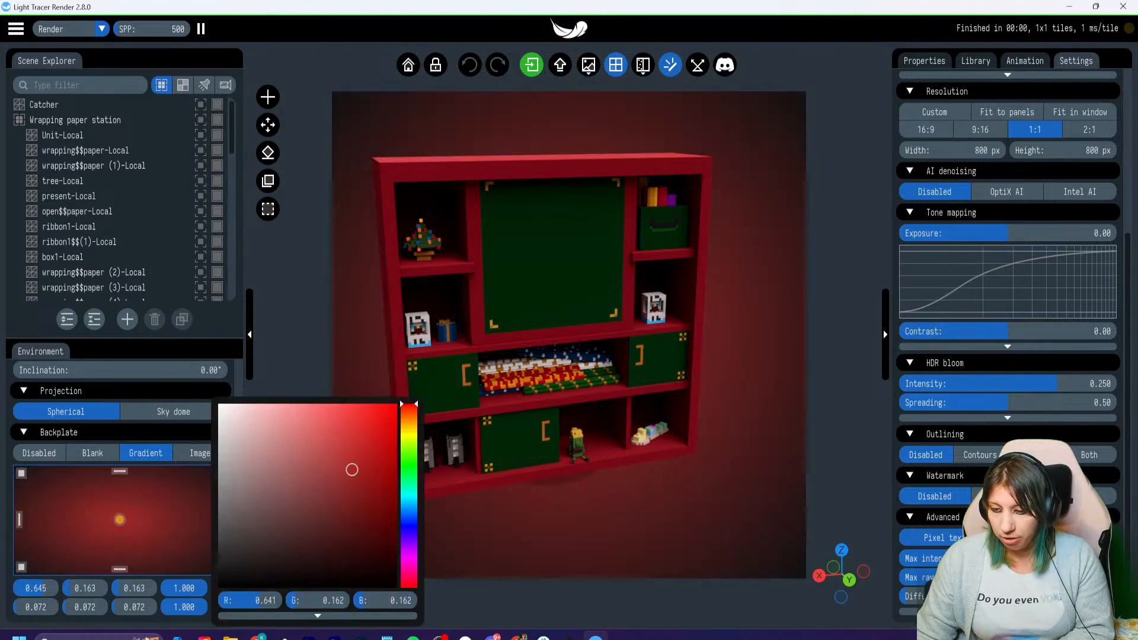
pyautogui.click(409, 424)
pyautogui.click(376, 452)
pyautogui.click(409, 458)
pyautogui.click(366, 432)
pyautogui.click(303, 543)
pyautogui.click(345, 487)
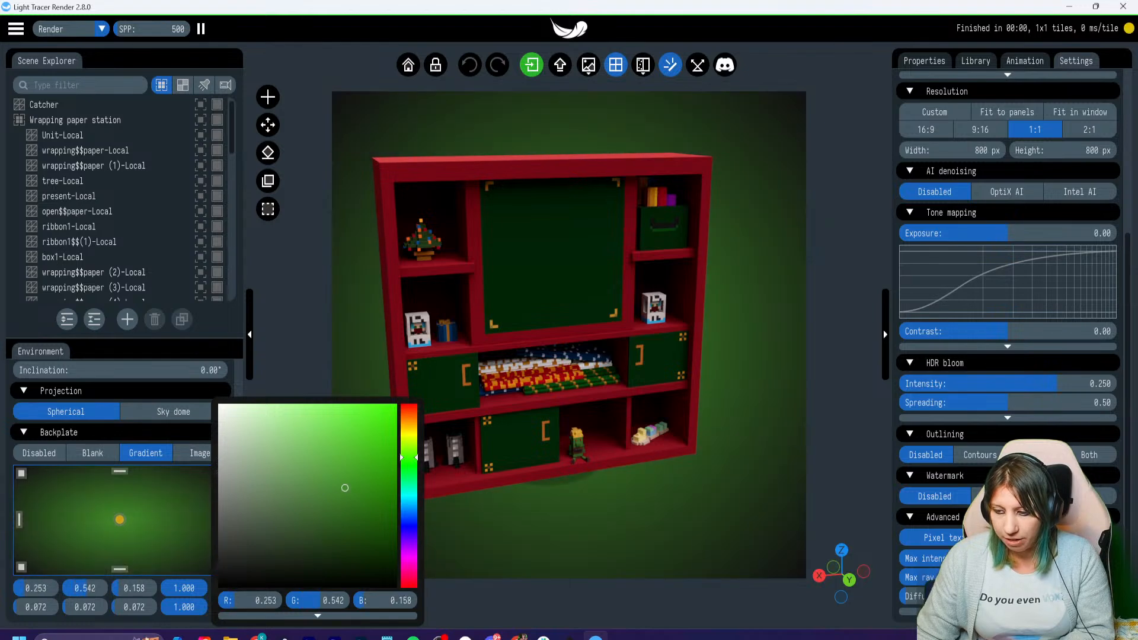
# - Set the gradient backplate's end color to a pale greyish pink with RGB 0.635, 0.563, 0.563
pyautogui.click(202, 607)
pyautogui.click(220, 607)
pyautogui.moveTo(344, 526); pyautogui.dragTo(238, 471)
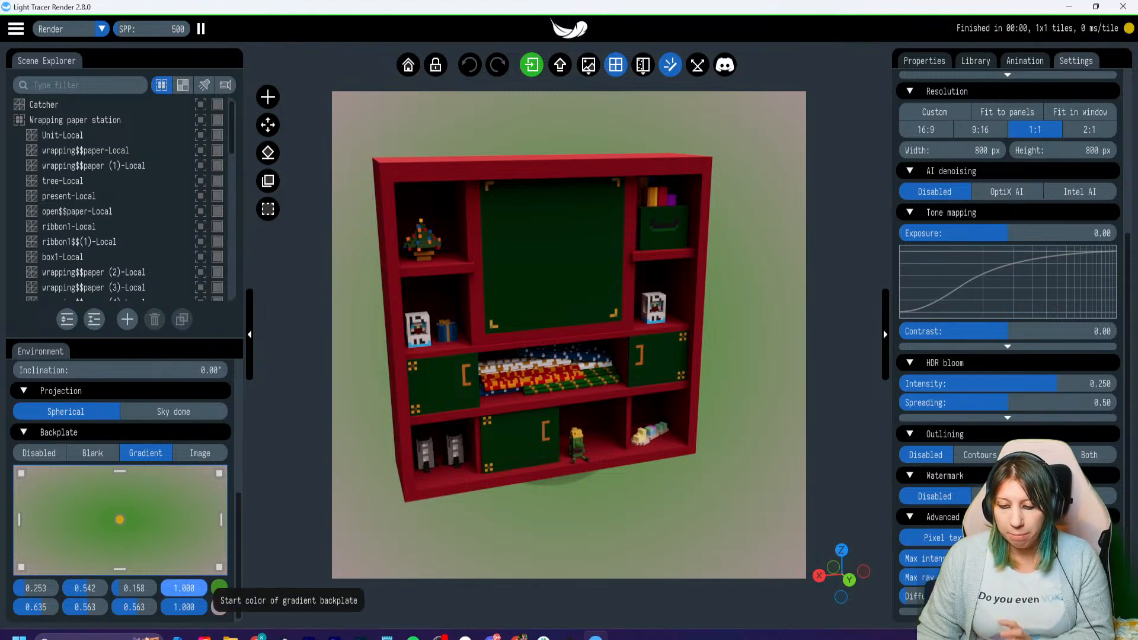
# - Make both gradient colors fully transparent with alpha 0.000, and restore both alphas to 1.000
pyautogui.moveTo(204, 585); pyautogui.dragTo(150, 606)
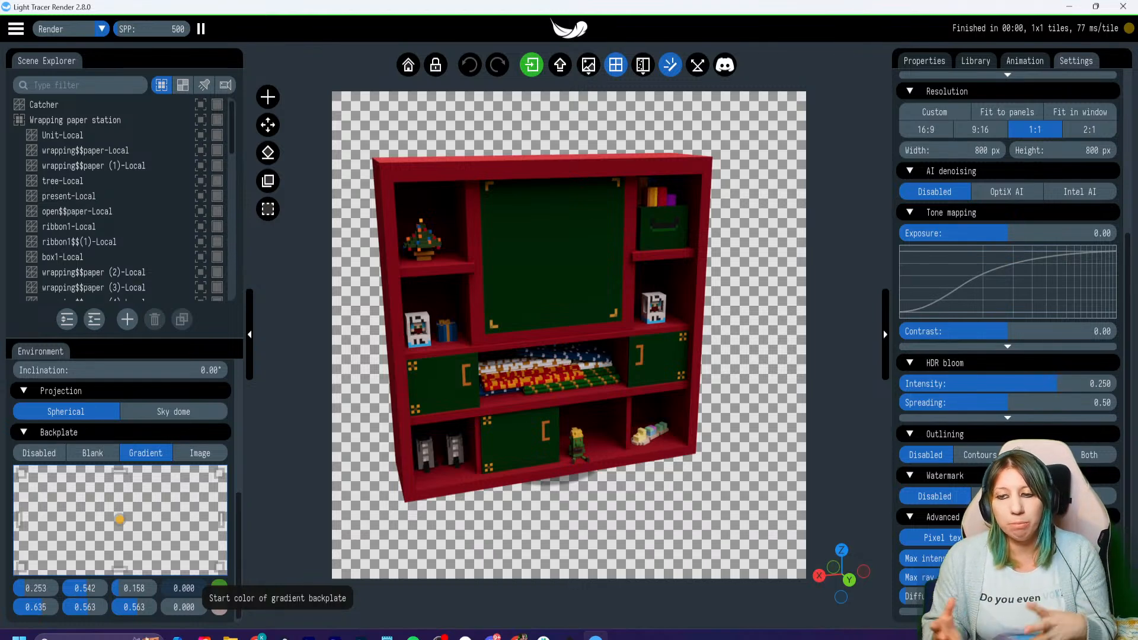
pyautogui.moveTo(176, 587); pyautogui.dragTo(209, 607)
# - Change the gradient backplate's start color to a darker olive green with RGB 0.261, 0.375, 0.112
pyautogui.click(219, 588)
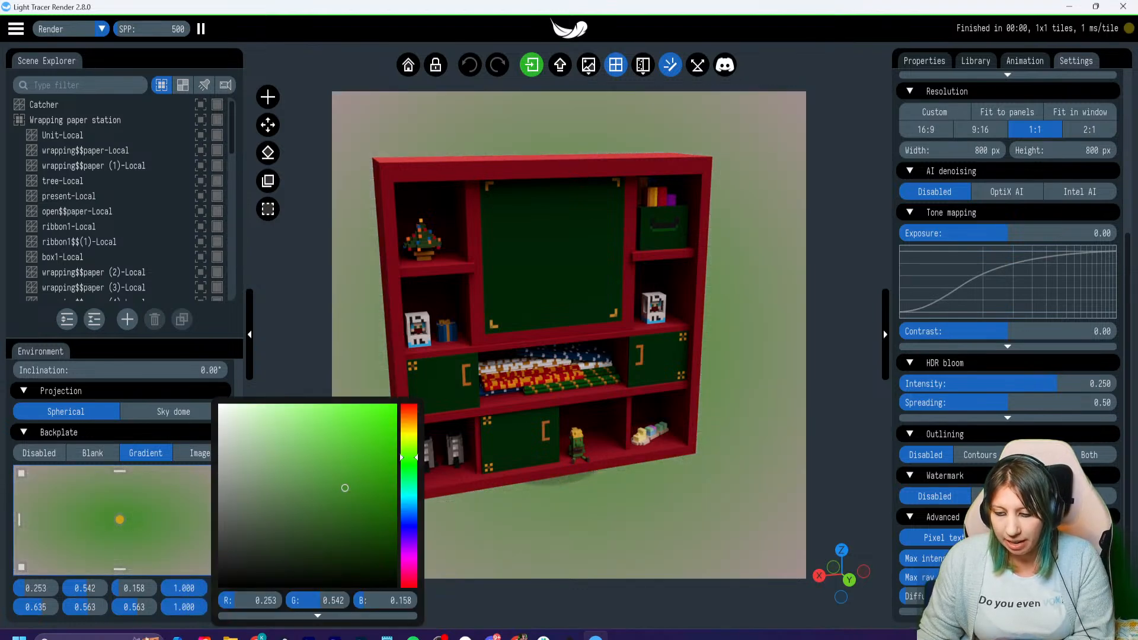
pyautogui.moveTo(345, 488)
pyautogui.mouseDown()
pyautogui.moveTo(360, 472)
pyautogui.moveTo(371, 503)
pyautogui.moveTo(344, 519)
pyautogui.mouseUp()
pyautogui.moveTo(409, 456); pyautogui.dragTo(409, 448)
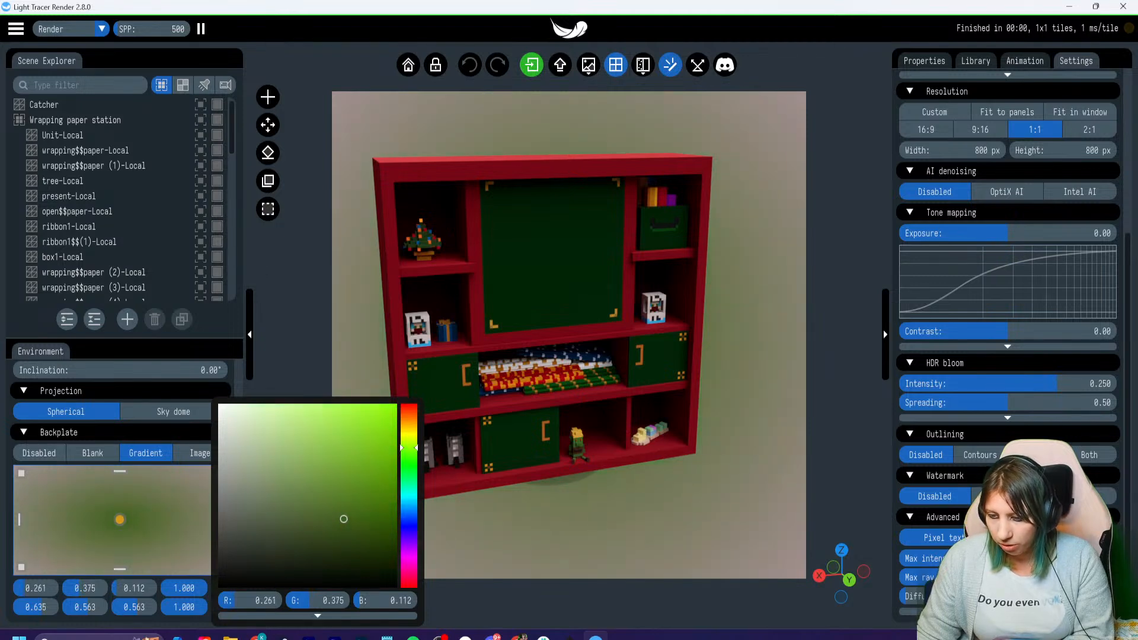
# - Set the gradient backplate's start color to green RGB 0.271, 0.402, 0.101 and its end color to near-black RGB 0.094, 0.096, 0.093
pyautogui.moveTo(348, 512); pyautogui.dragTo(352, 514)
pyautogui.click(202, 583)
pyautogui.click(219, 607)
pyautogui.moveTo(240, 477)
pyautogui.mouseDown()
pyautogui.moveTo(256, 520)
pyautogui.moveTo(224, 551)
pyautogui.moveTo(225, 570)
pyautogui.mouseUp()
pyautogui.click(219, 607)
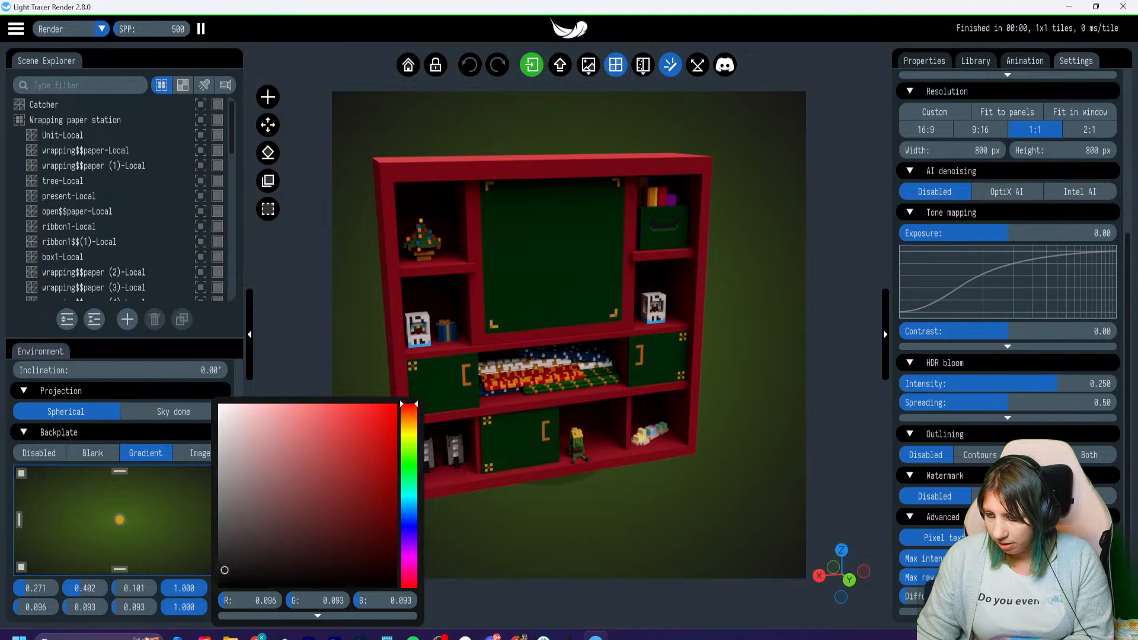
pyautogui.moveTo(409, 450); pyautogui.dragTo(409, 455)
pyautogui.press('Escape')
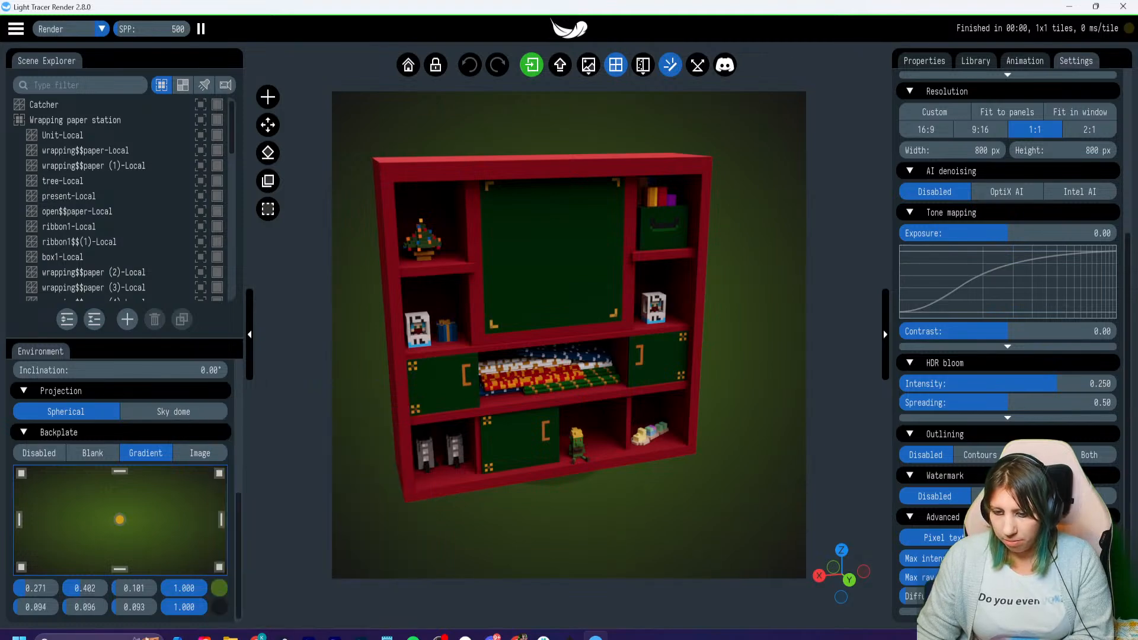
# - Examine the cabinet against the new backplate, including a close view of the Christmas tree inside its shelf
pyautogui.moveTo(569, 335); pyautogui.dragTo(573, 335)
pyautogui.moveTo(573, 335); pyautogui.dragTo(658, 427, button='right')
pyautogui.scroll(6, 569, 335)
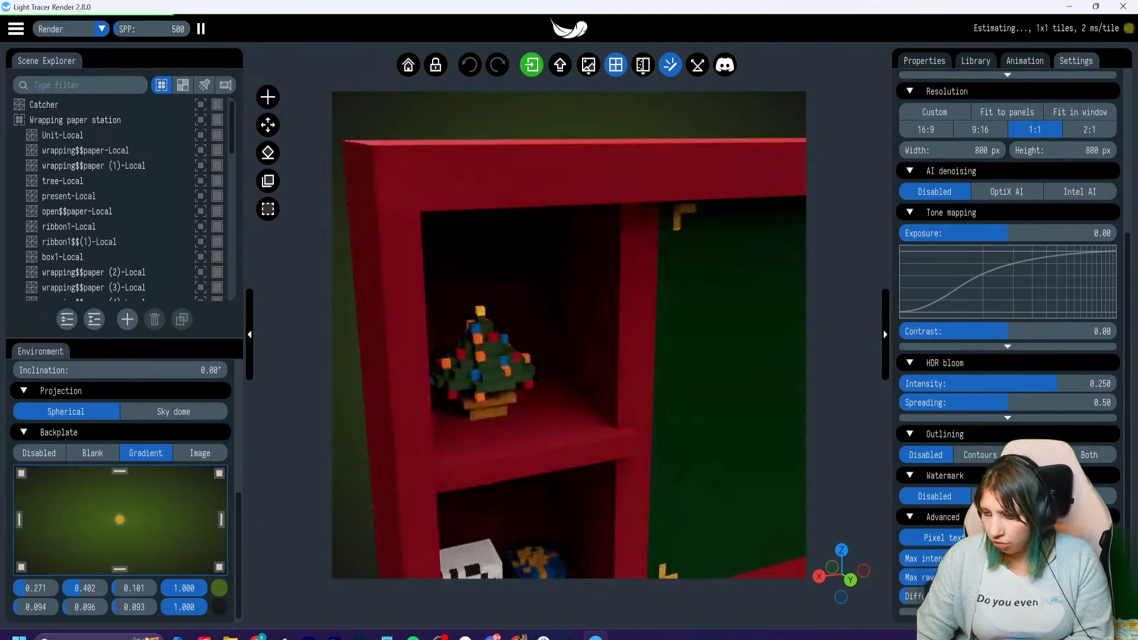
pyautogui.scroll(5, 569, 335)
pyautogui.scroll(2, 569, 335)
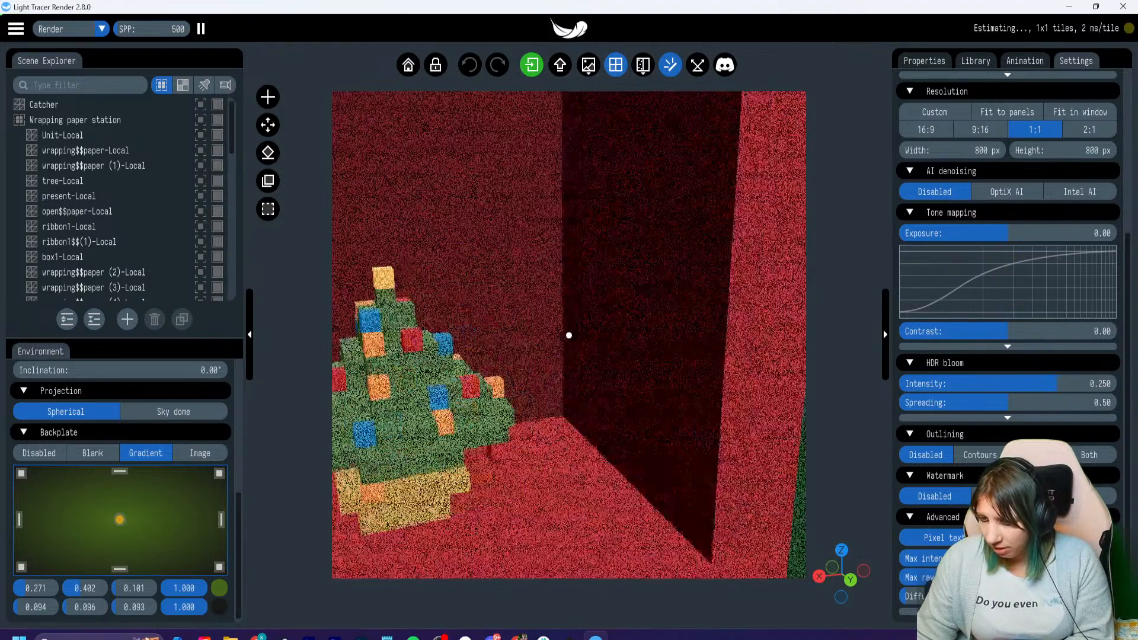
pyautogui.moveTo(569, 335); pyautogui.dragTo(658, 303, button='right')
pyautogui.scroll(2, 569, 335)
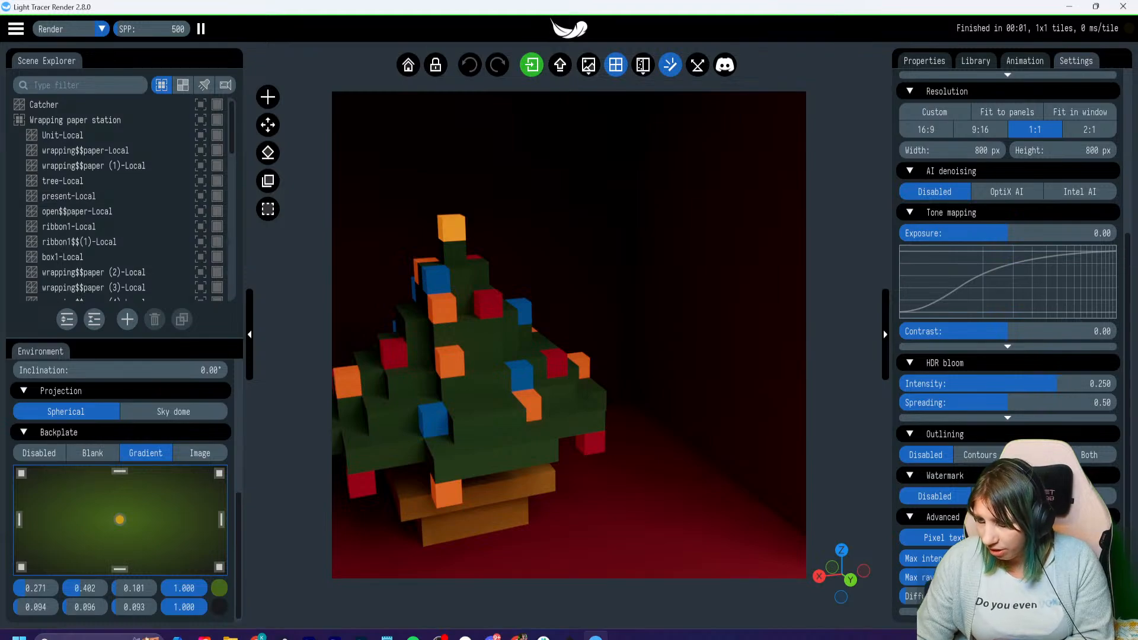
pyautogui.scroll(-10, 569, 335)
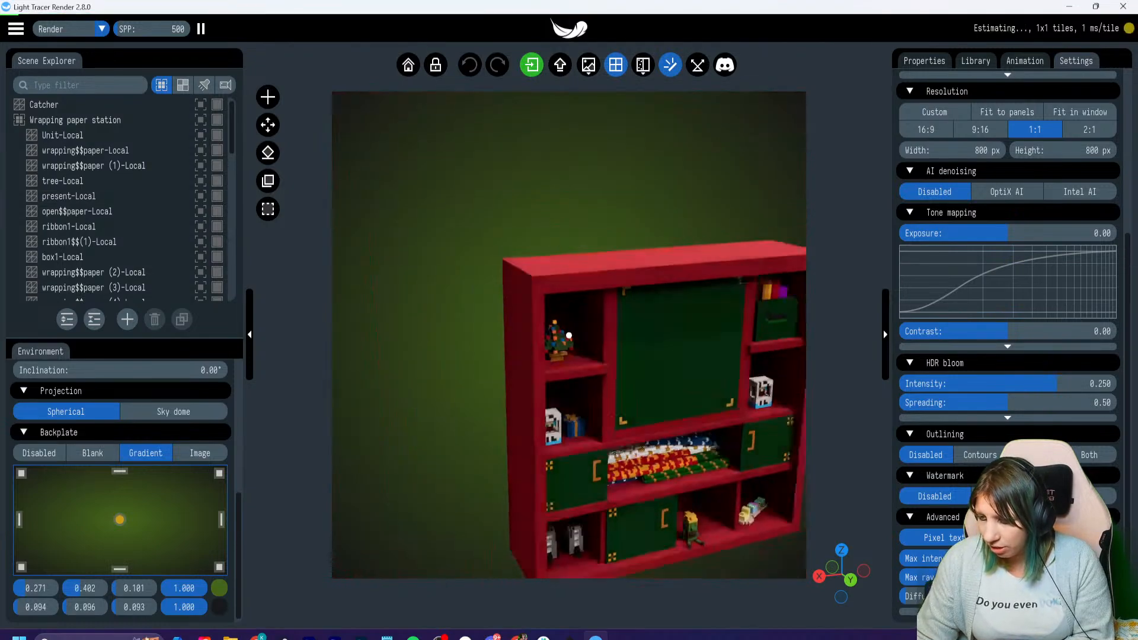
pyautogui.moveTo(569, 335); pyautogui.dragTo(607, 385, button='right')
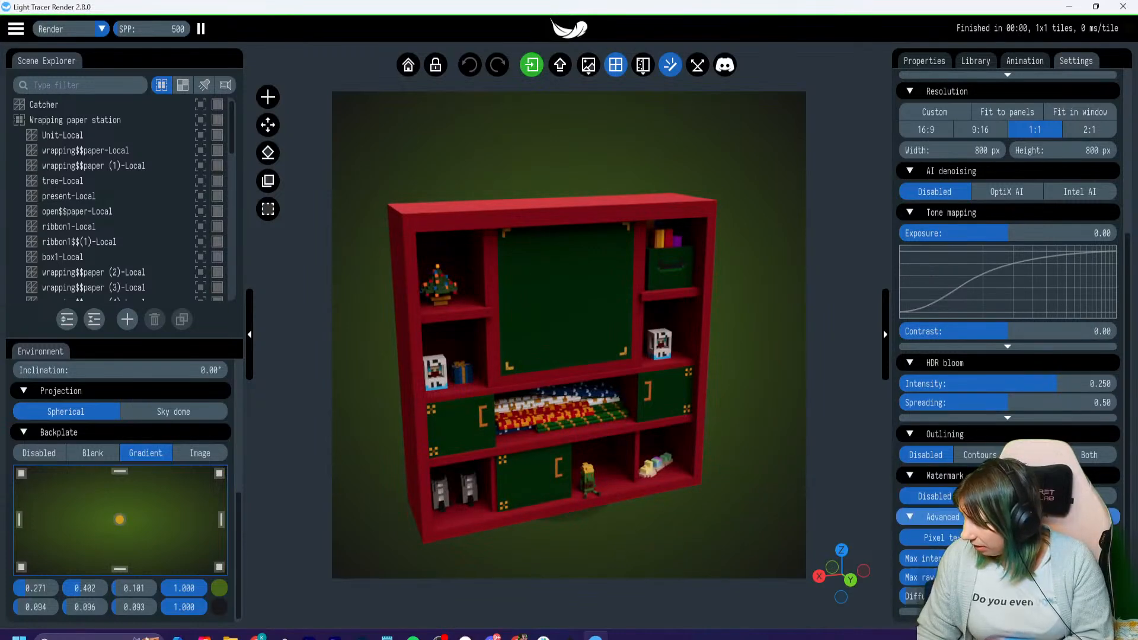
# - Look through the render settings and the light shape library, and examine the lighting of the Christmas tree compartment
pyautogui.scroll(1, 1008, 453)
pyautogui.scroll(3, 1008, 454)
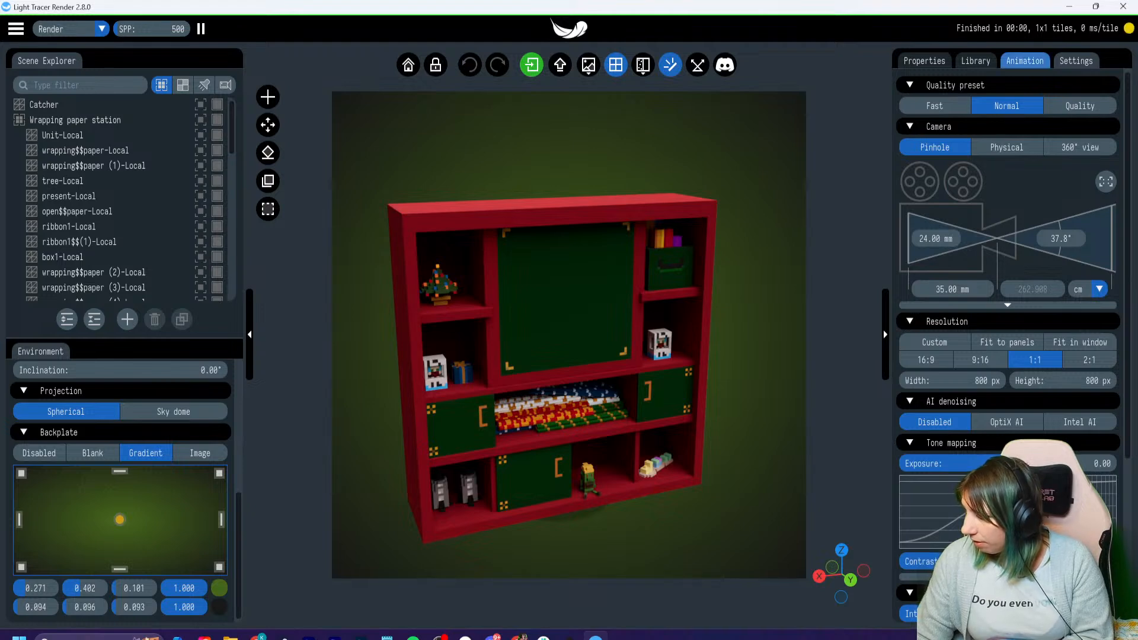
pyautogui.click(1025, 60)
pyautogui.click(975, 60)
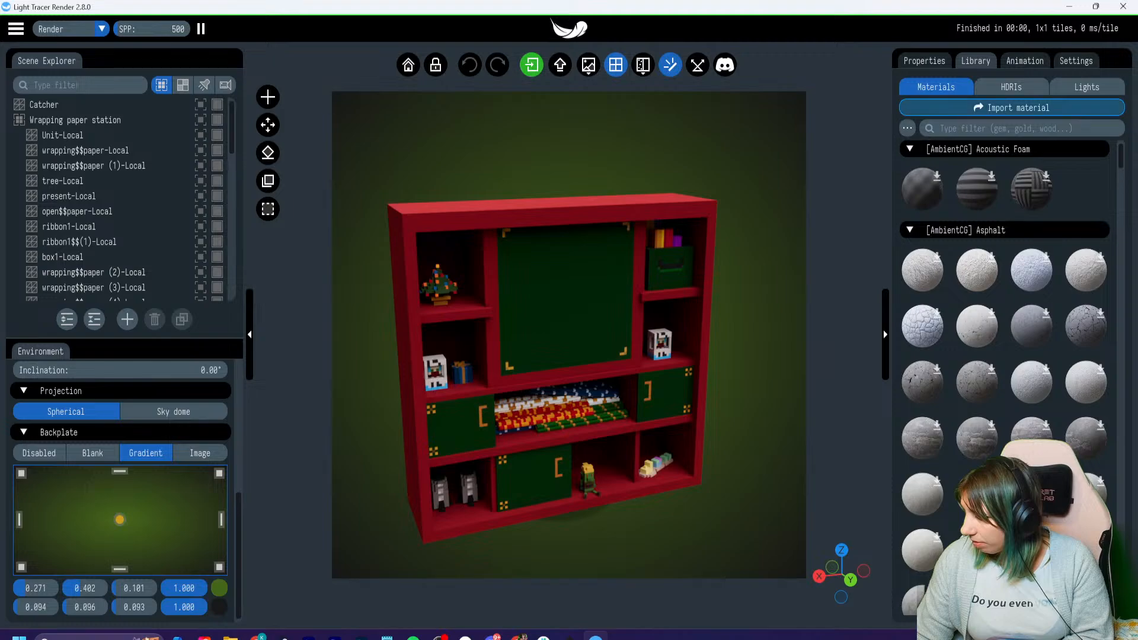
pyautogui.click(1086, 87)
pyautogui.scroll(6, 569, 335)
pyautogui.moveTo(438, 309); pyautogui.dragTo(711, 358, button='right')
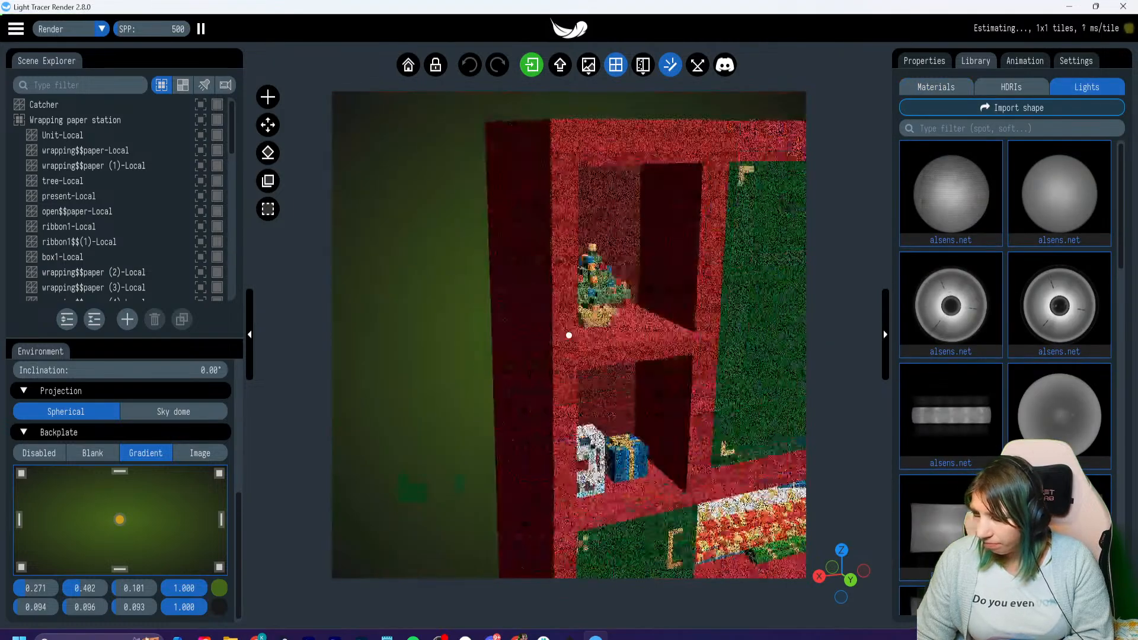
pyautogui.scroll(4, 569, 335)
pyautogui.moveTo(658, 314); pyautogui.dragTo(475, 356, button='right')
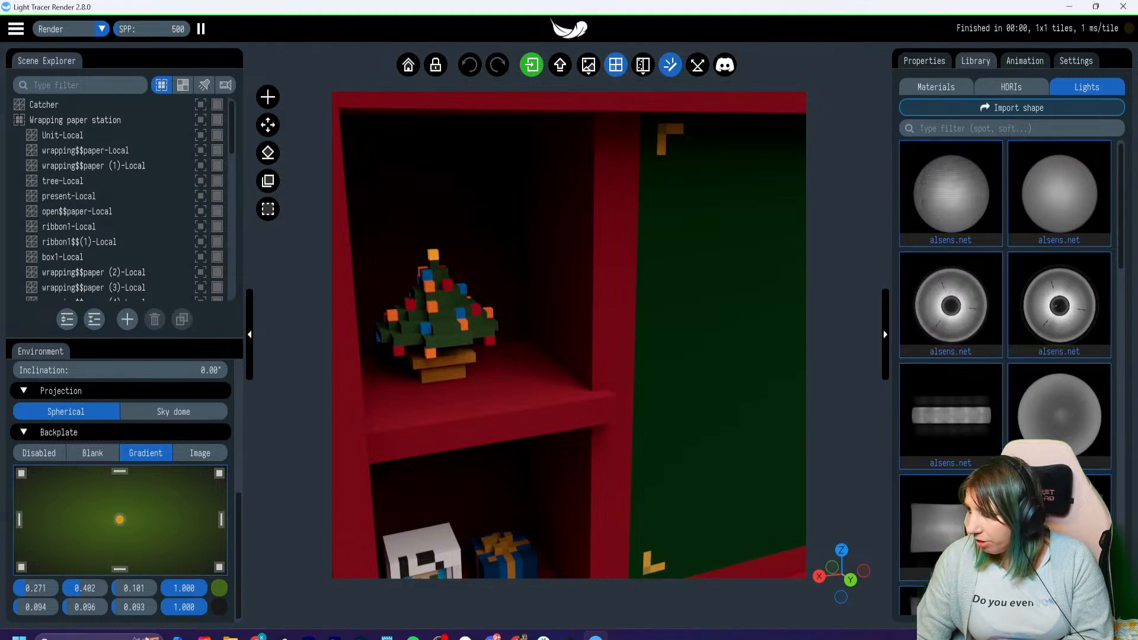
# - Browse the material and light shape libraries, check the whole cabinet, and open the animation settings
pyautogui.click(936, 87)
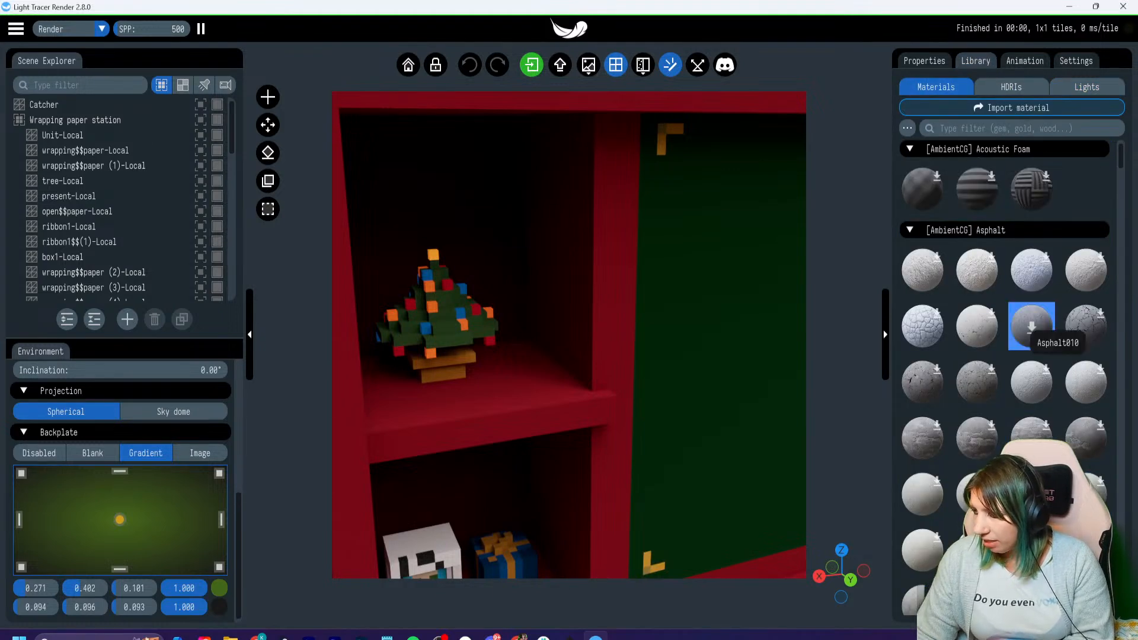
pyautogui.scroll(-3, 1085, 326)
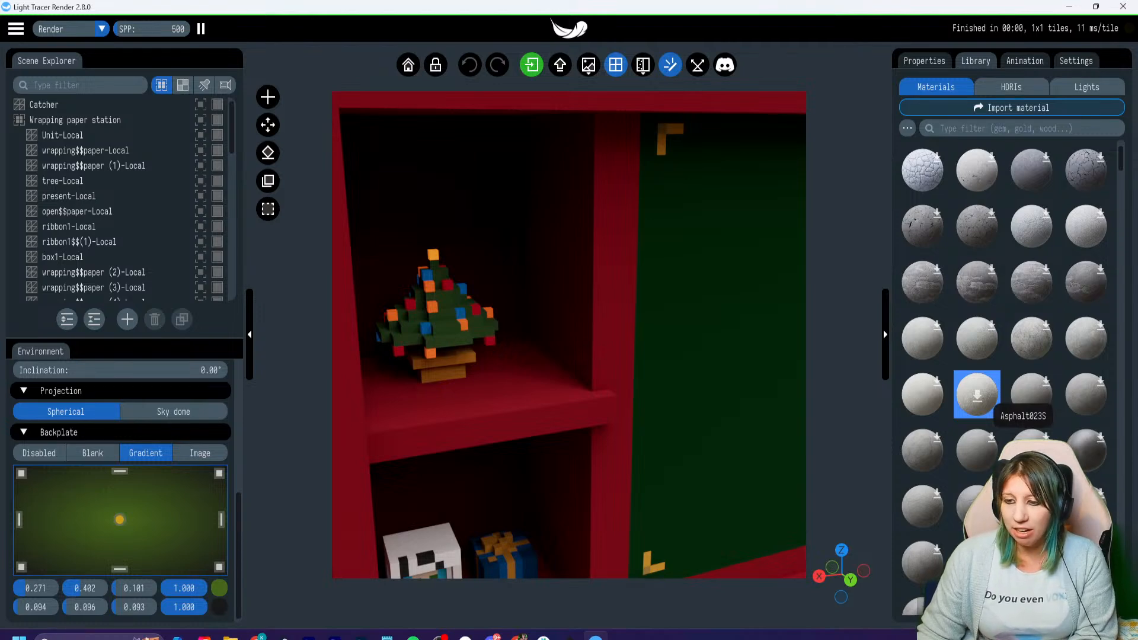
pyautogui.scroll(-5, 976, 396)
pyautogui.scroll(-3, 922, 403)
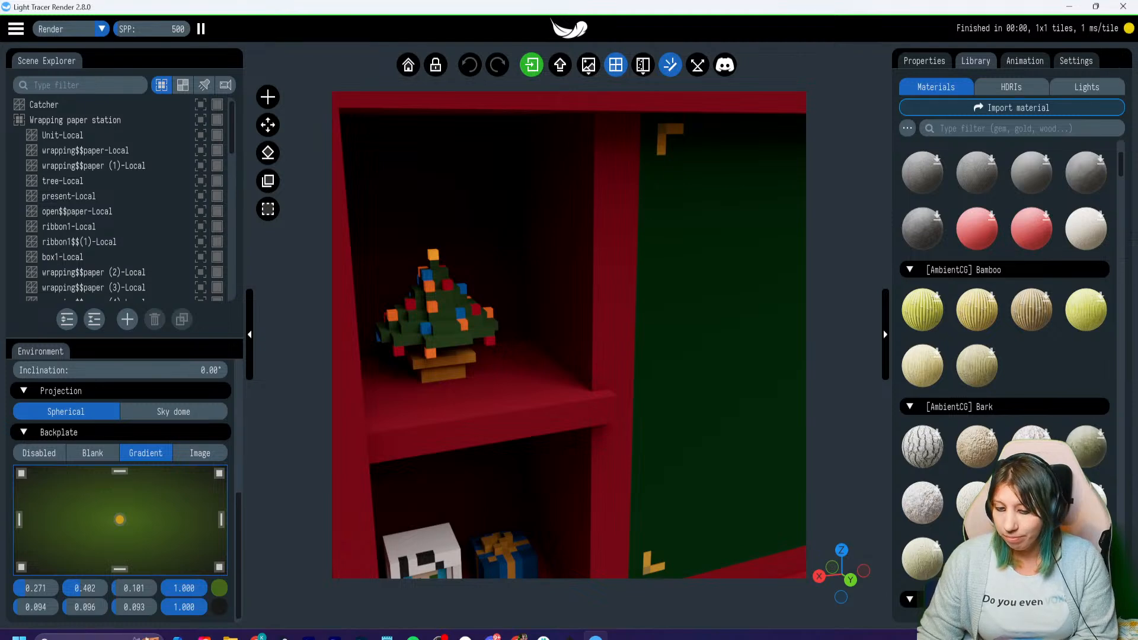
pyautogui.scroll(-1, 977, 392)
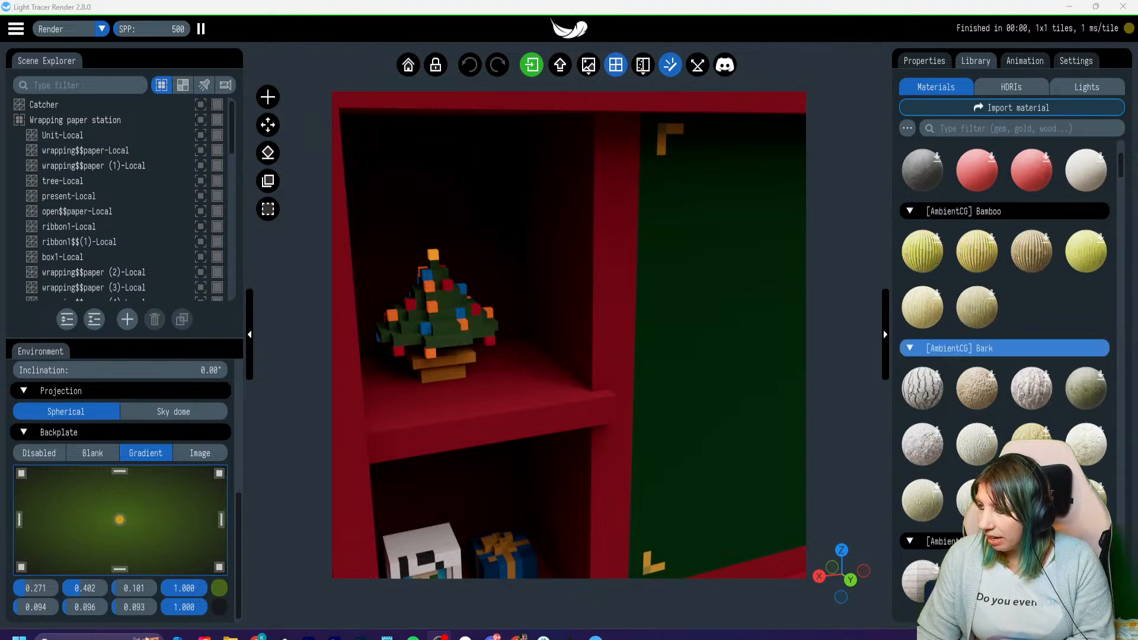
pyautogui.click(1011, 86)
pyautogui.click(1087, 87)
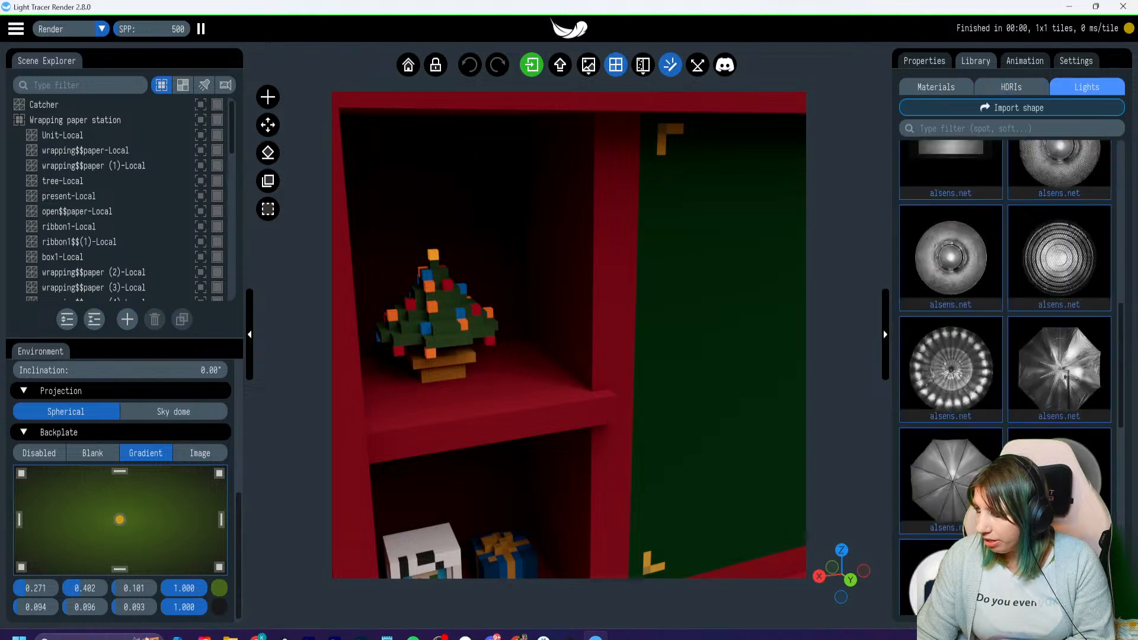
pyautogui.scroll(-2, 1043, 356)
pyautogui.scroll(-5, 1043, 355)
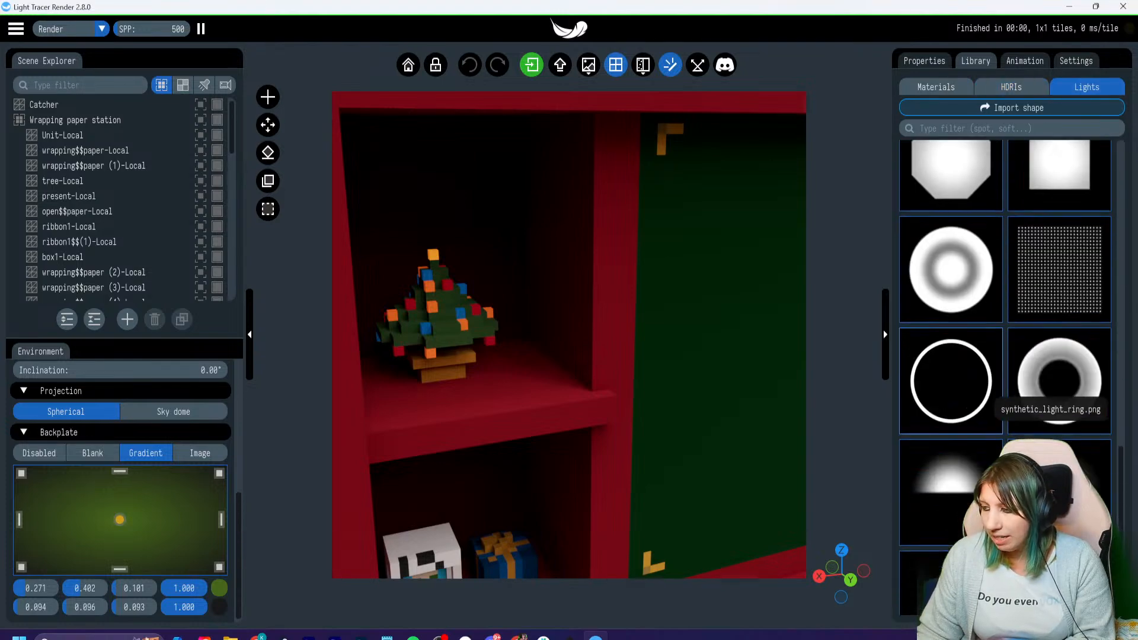
pyautogui.scroll(4, 1043, 356)
pyautogui.scroll(-5, 569, 334)
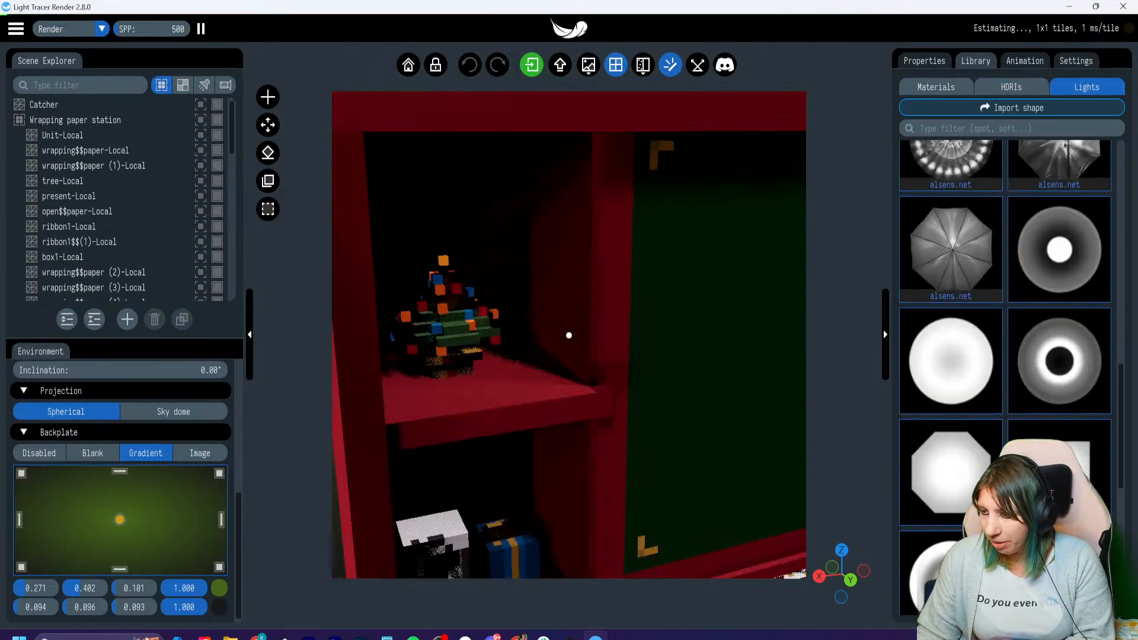
pyautogui.moveTo(569, 335); pyautogui.dragTo(596, 420, button='right')
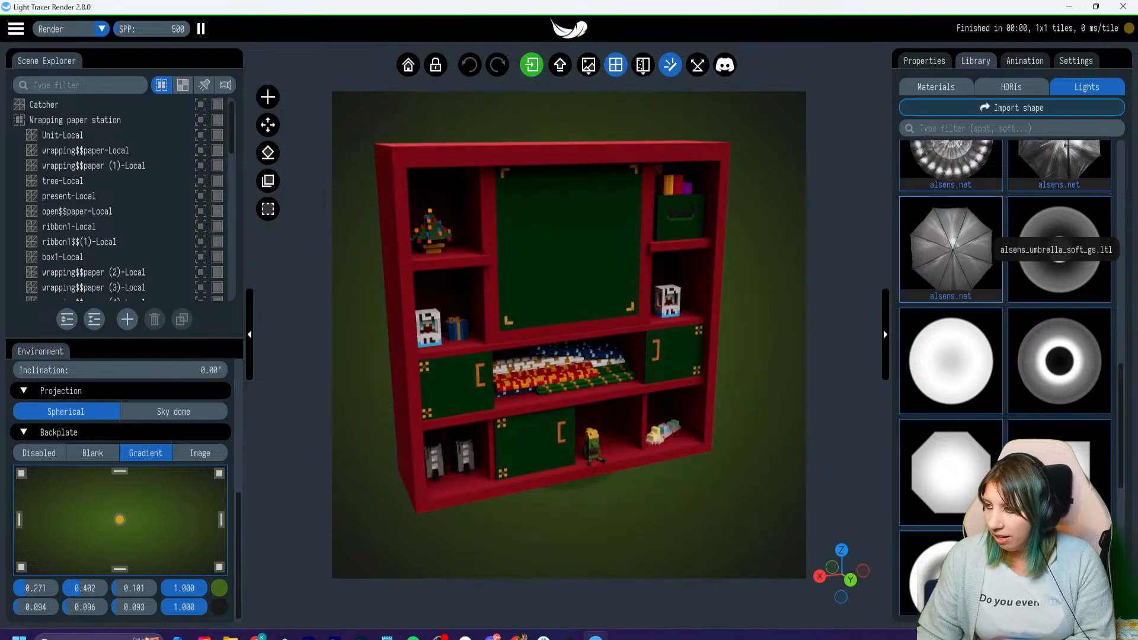
pyautogui.click(924, 61)
pyautogui.click(1024, 61)
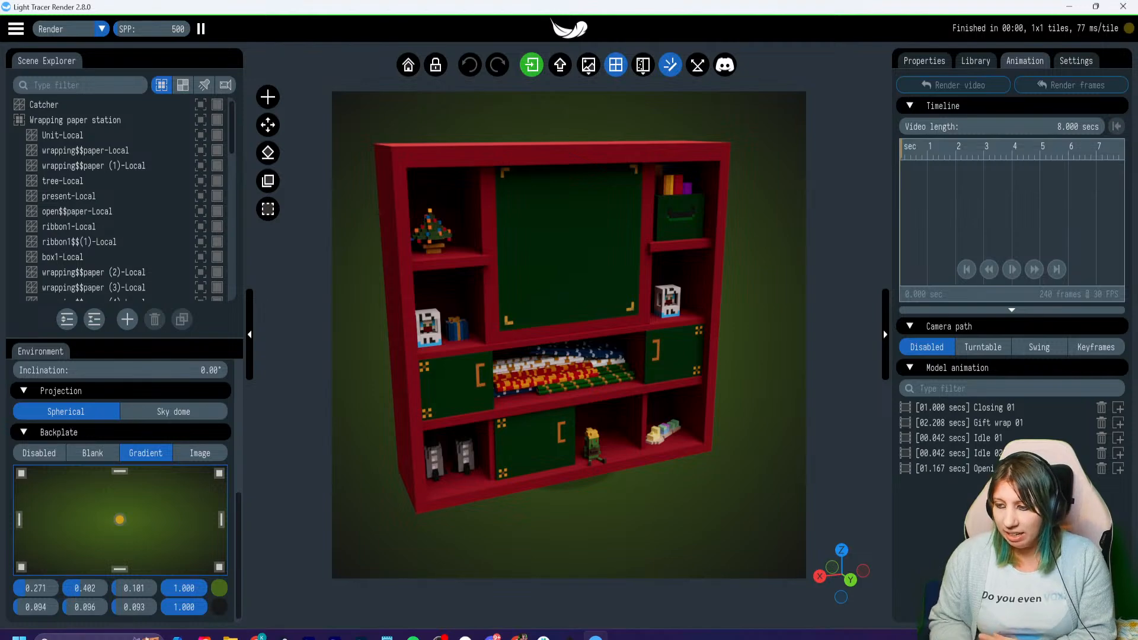
# - Set the environment's inclination to 37.79° and its power scale to 0.795 to brighten the cabinet's shelves
pyautogui.moveTo(557, 331); pyautogui.dragTo(568, 338, button='right')
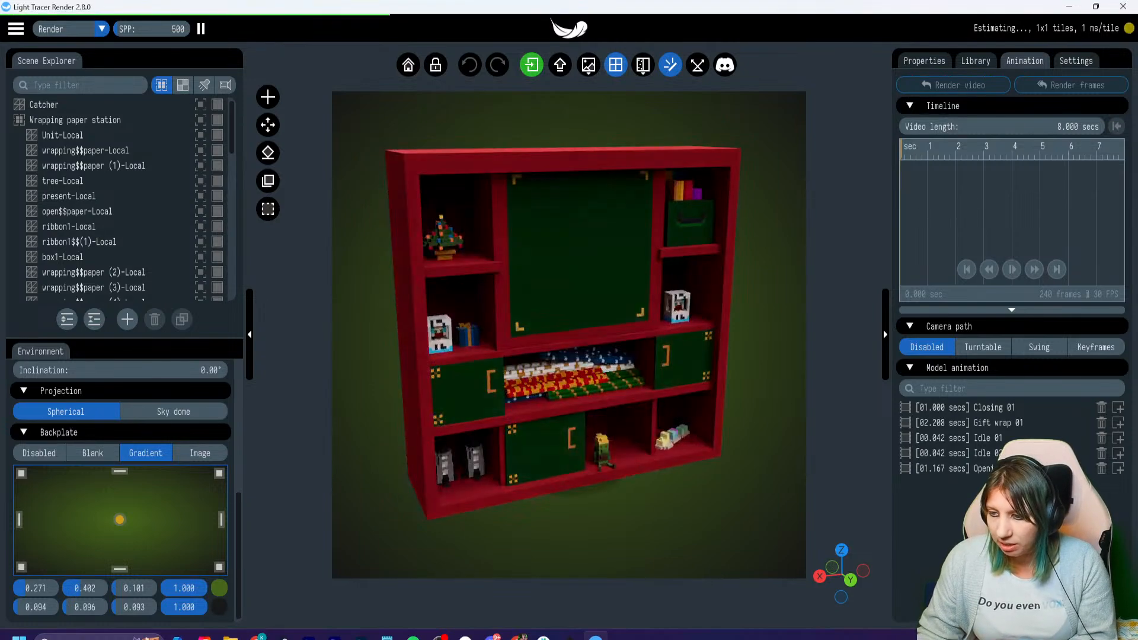
pyautogui.scroll(3, 89, 415)
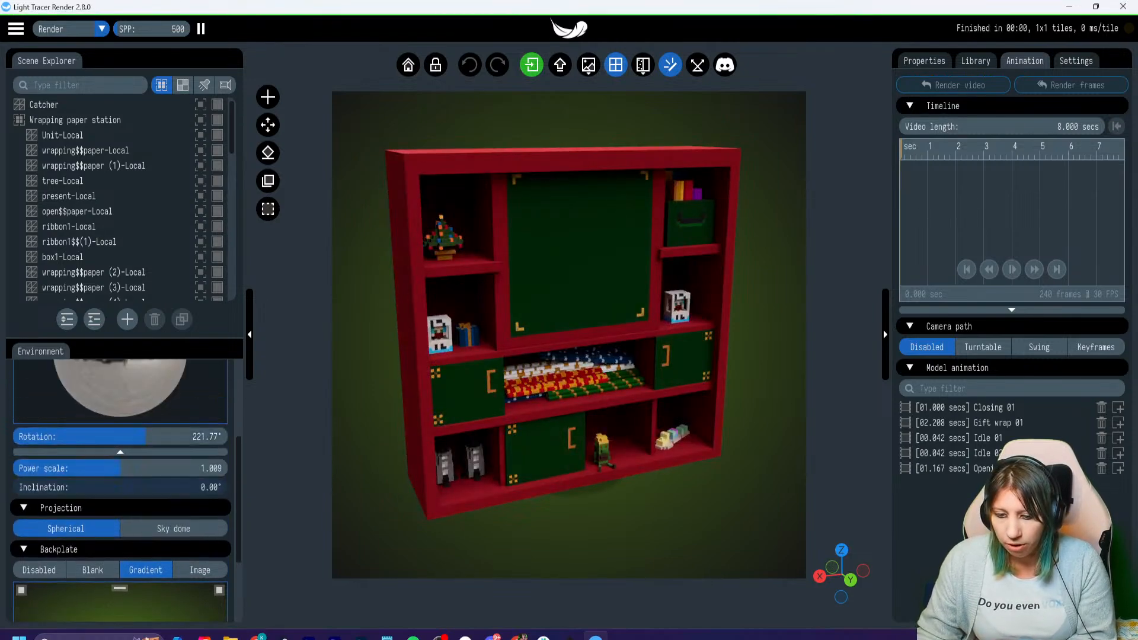
pyautogui.moveTo(27, 488); pyautogui.dragTo(36, 487)
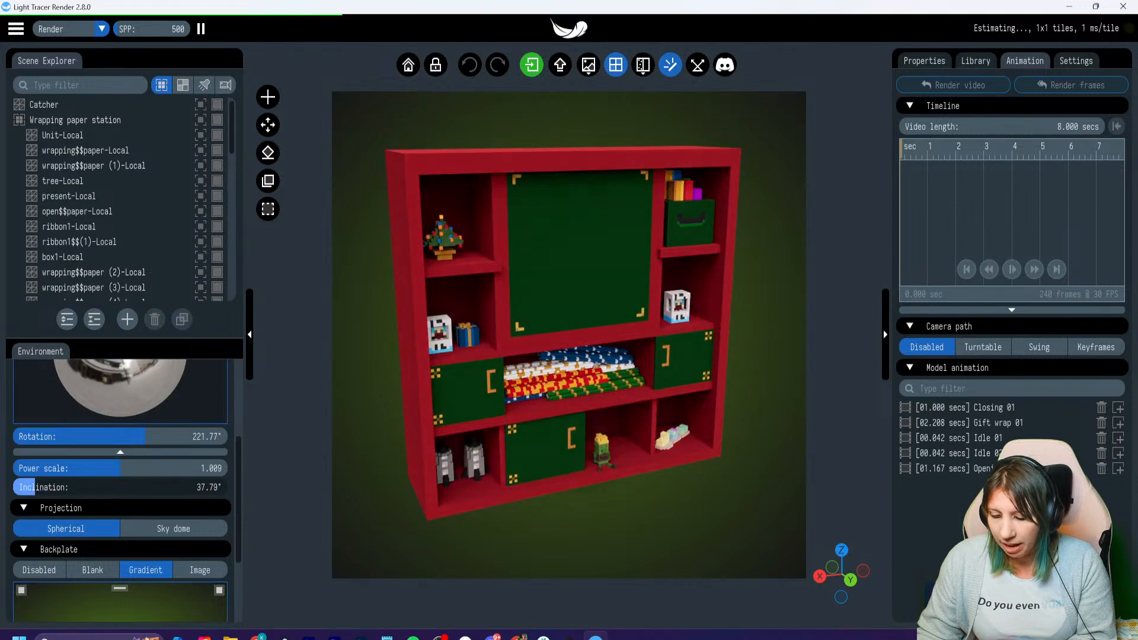
pyautogui.moveTo(121, 469); pyautogui.dragTo(124, 468)
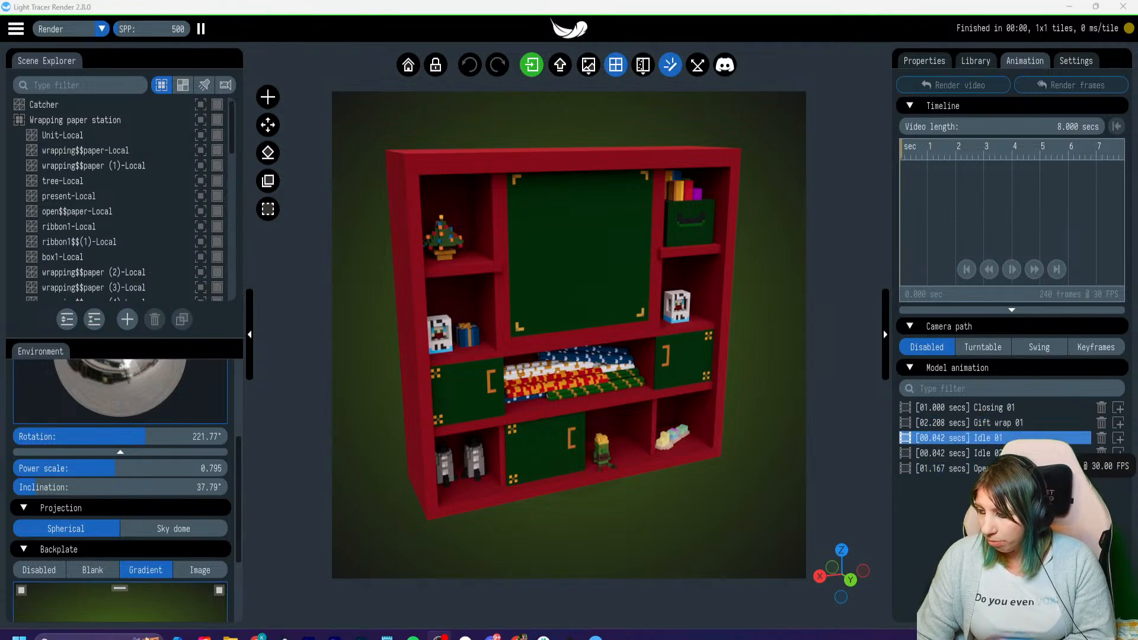
# - Insert four successive Idle 01 clips into the timeline with a video length of 0.867 s, and play the animation
pyautogui.click(1119, 438)
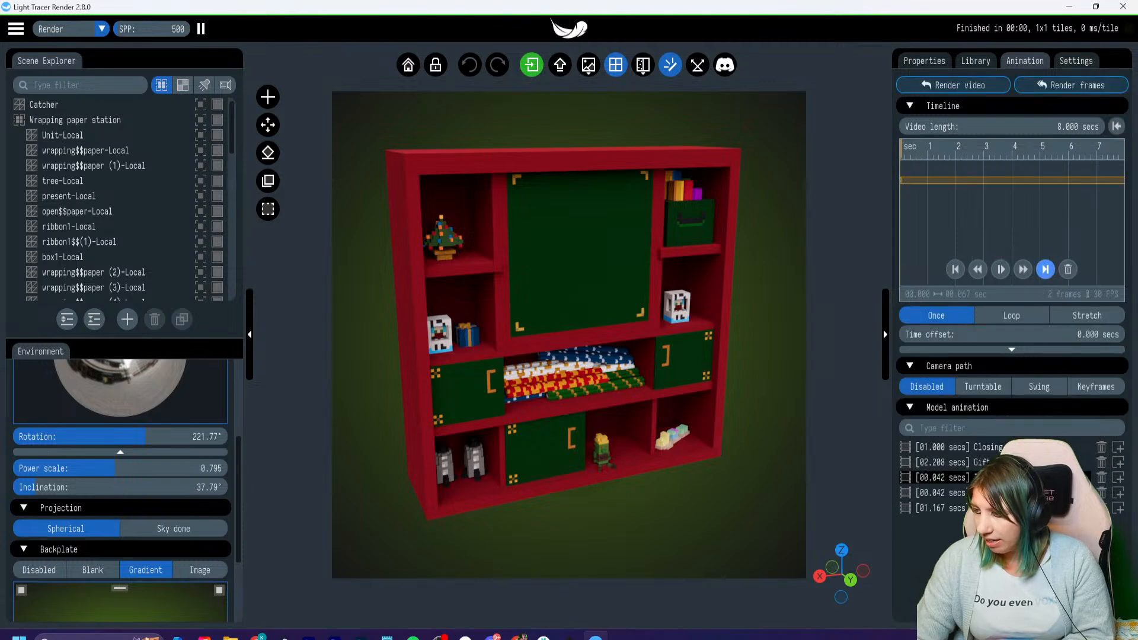
pyautogui.moveTo(1046, 127); pyautogui.dragTo(995, 127)
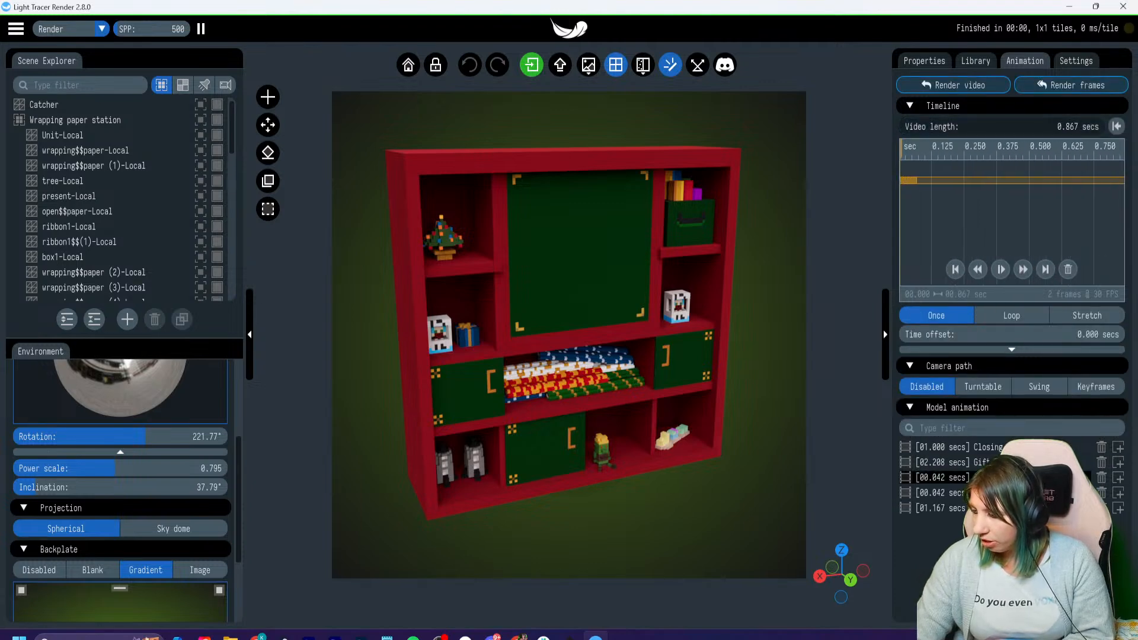
pyautogui.moveTo(902, 149)
pyautogui.mouseDown()
pyautogui.moveTo(933, 149)
pyautogui.moveTo(916, 149)
pyautogui.mouseUp()
pyautogui.click(1118, 478)
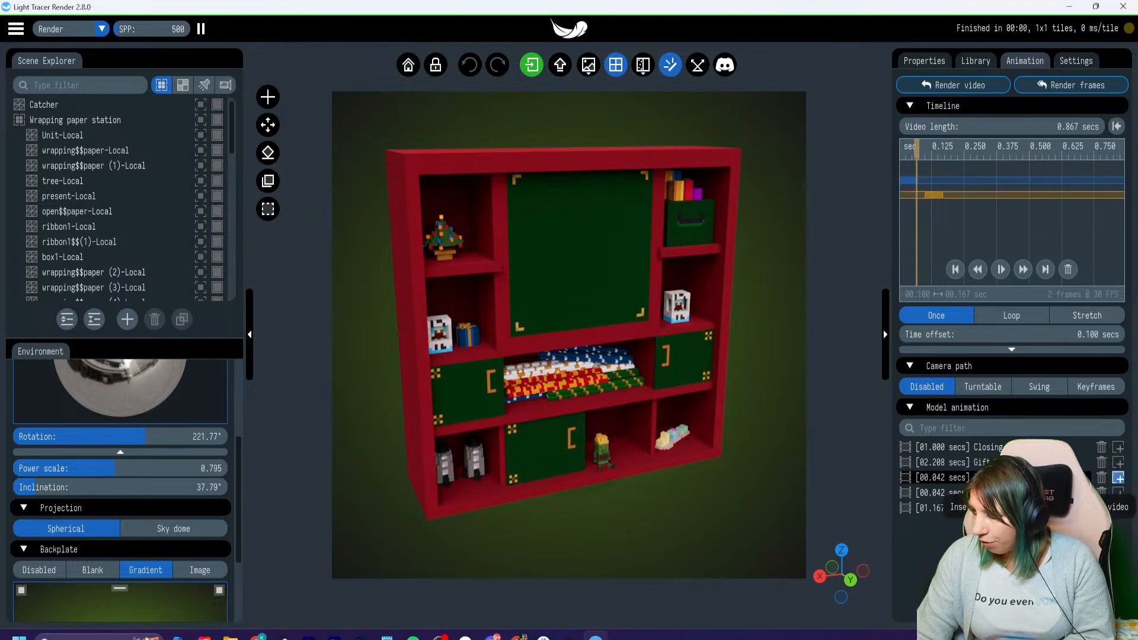
pyautogui.click(1118, 477)
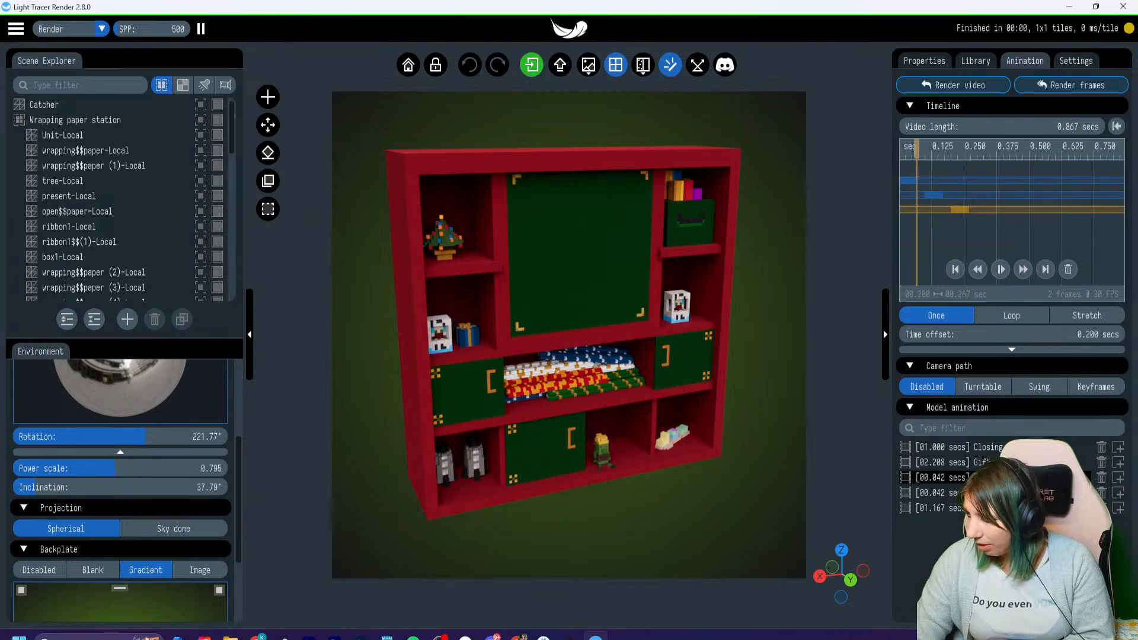
pyautogui.click(1118, 477)
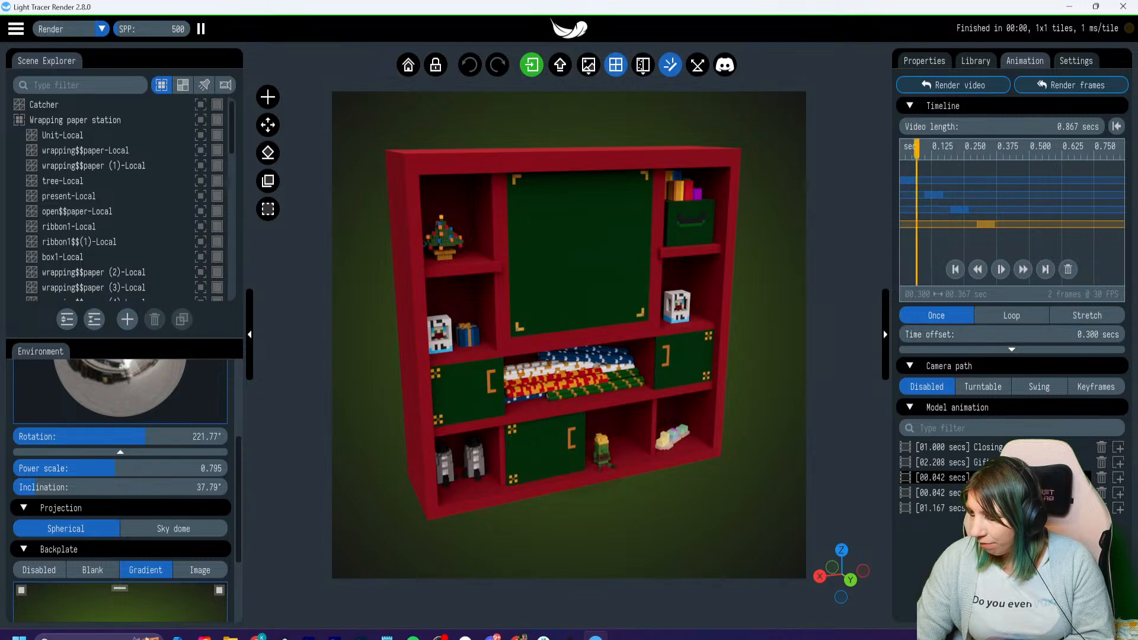
pyautogui.click(1001, 270)
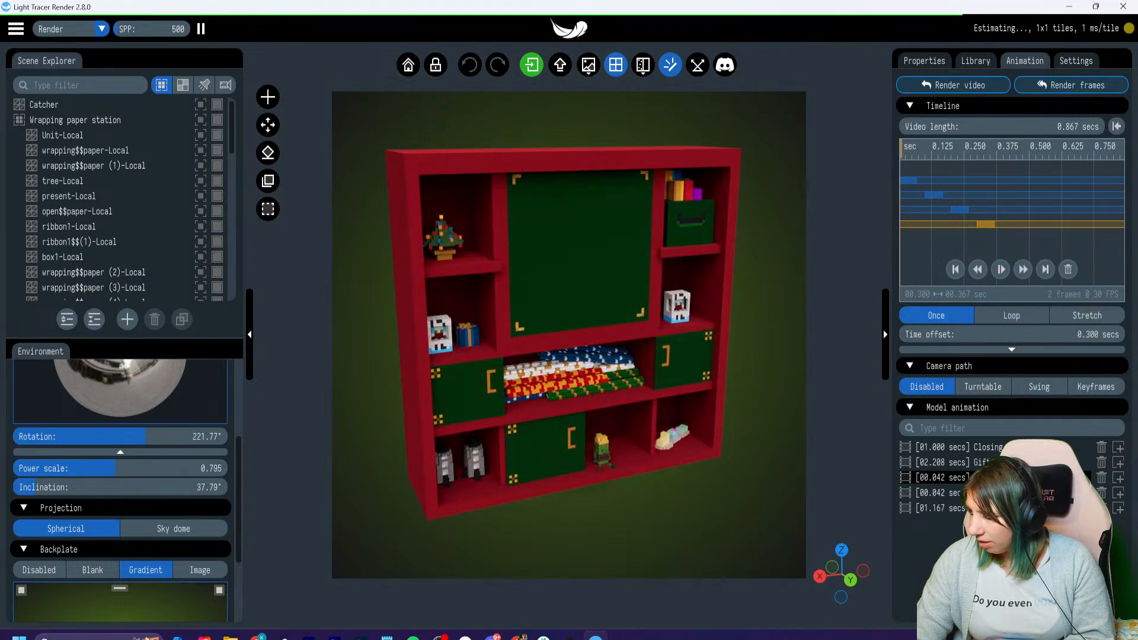
# - Add two more Idle 01 clips and a Gift wrap 01 clip to the timeline, extending the video length to 4.167 s
pyautogui.moveTo(1008, 126); pyautogui.dragTo(1035, 126)
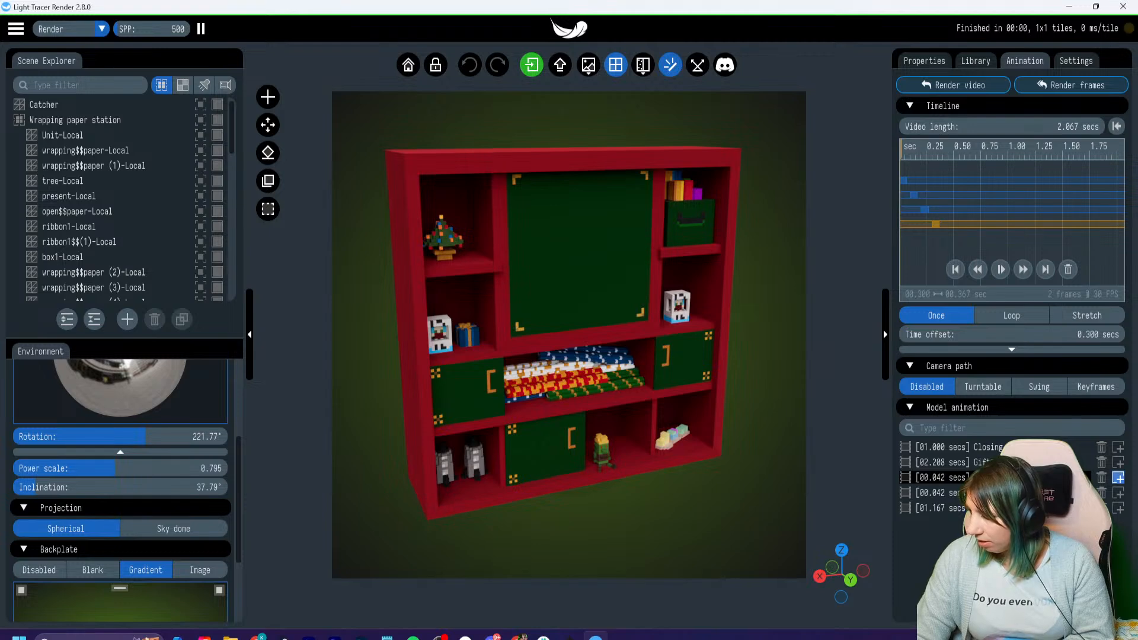
pyautogui.click(1118, 477)
pyautogui.click(1119, 477)
pyautogui.click(1119, 477)
pyautogui.moveTo(1001, 126); pyautogui.dragTo(1039, 126)
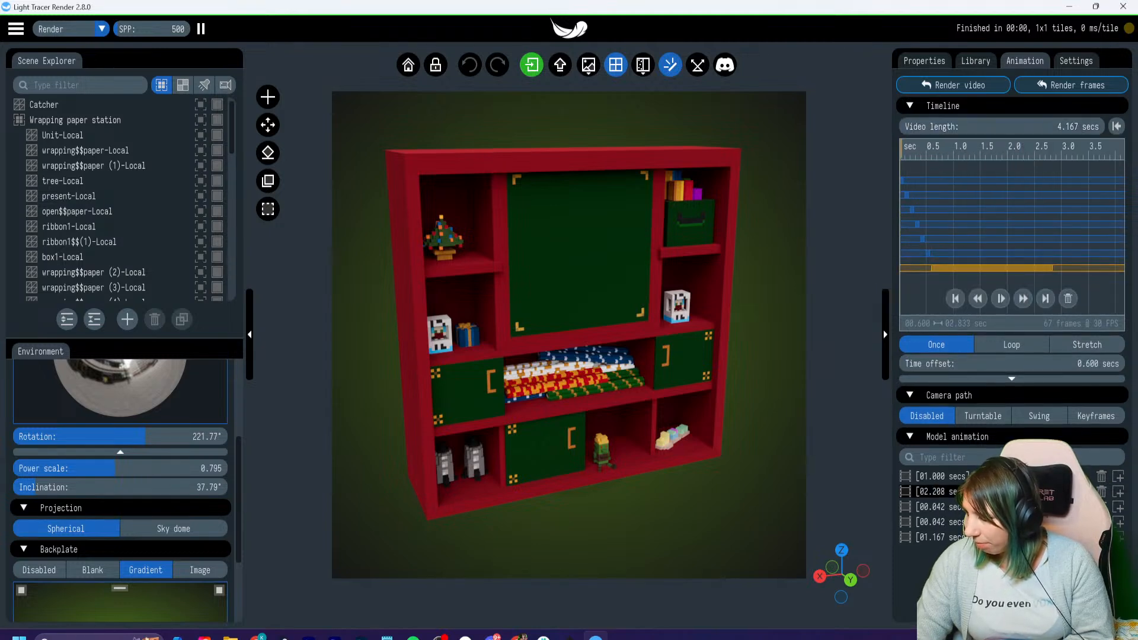
# - Try time offsets of 0.000 s and 0.633 s for the Gift wrap 01 clip in the timeline
pyautogui.moveTo(902, 149); pyautogui.dragTo(926, 151)
pyautogui.moveTo(972, 268); pyautogui.dragTo(940, 269)
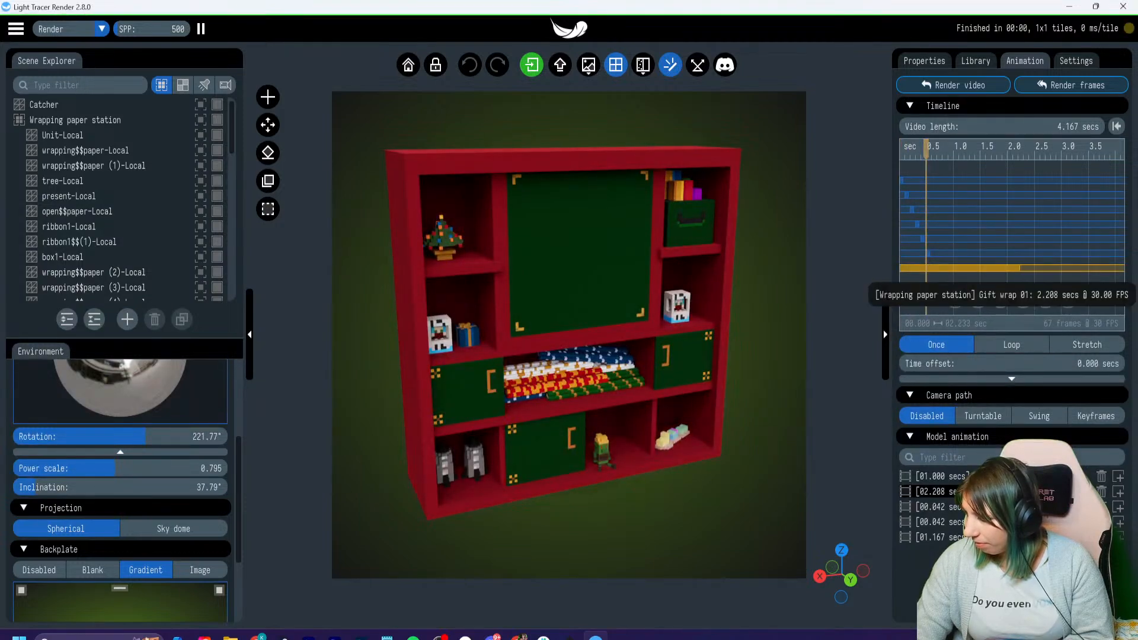
pyautogui.moveTo(926, 149); pyautogui.dragTo(901, 149)
pyautogui.moveTo(939, 268); pyautogui.dragTo(973, 268)
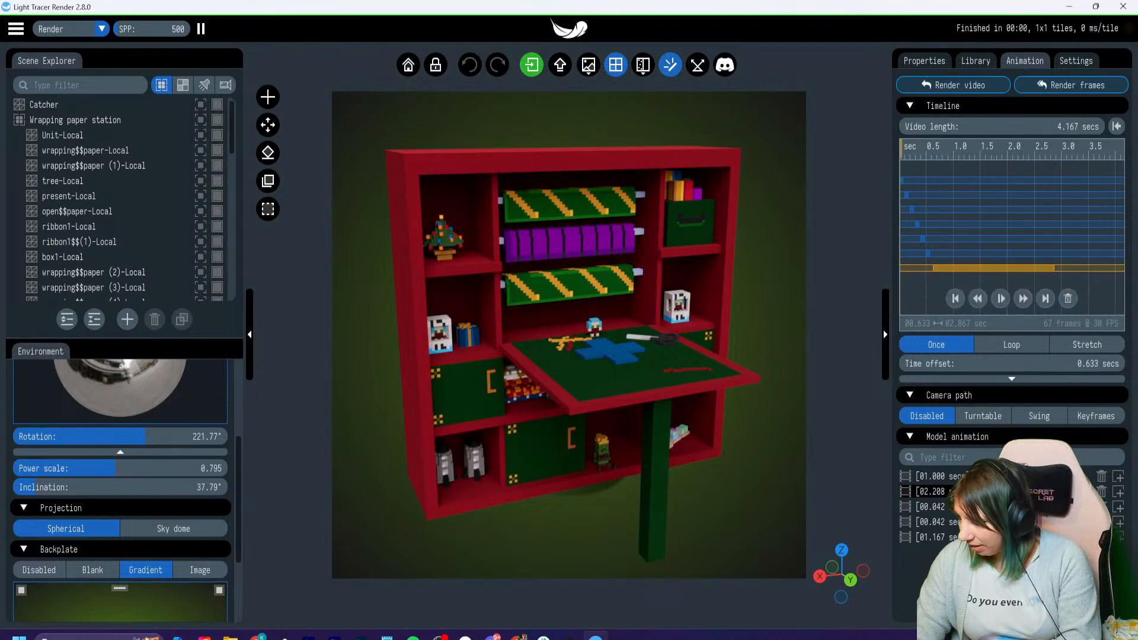
# - Delete the Gift wrap 01 clip from the timeline and move the playhead to 0.567 s
pyautogui.click(1068, 299)
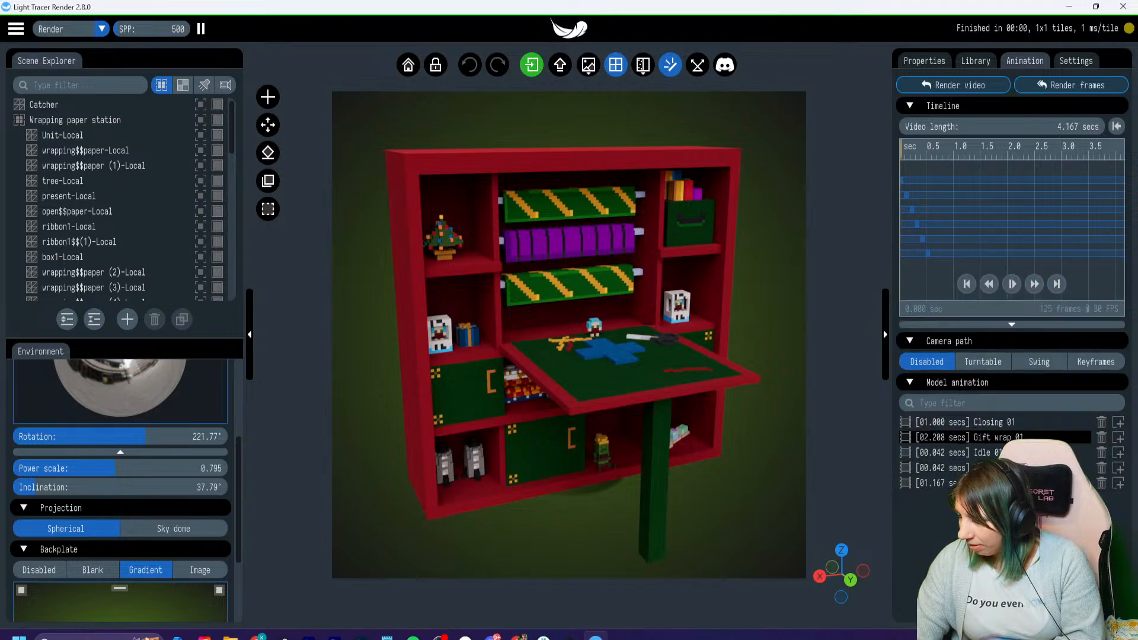
pyautogui.click(901, 149)
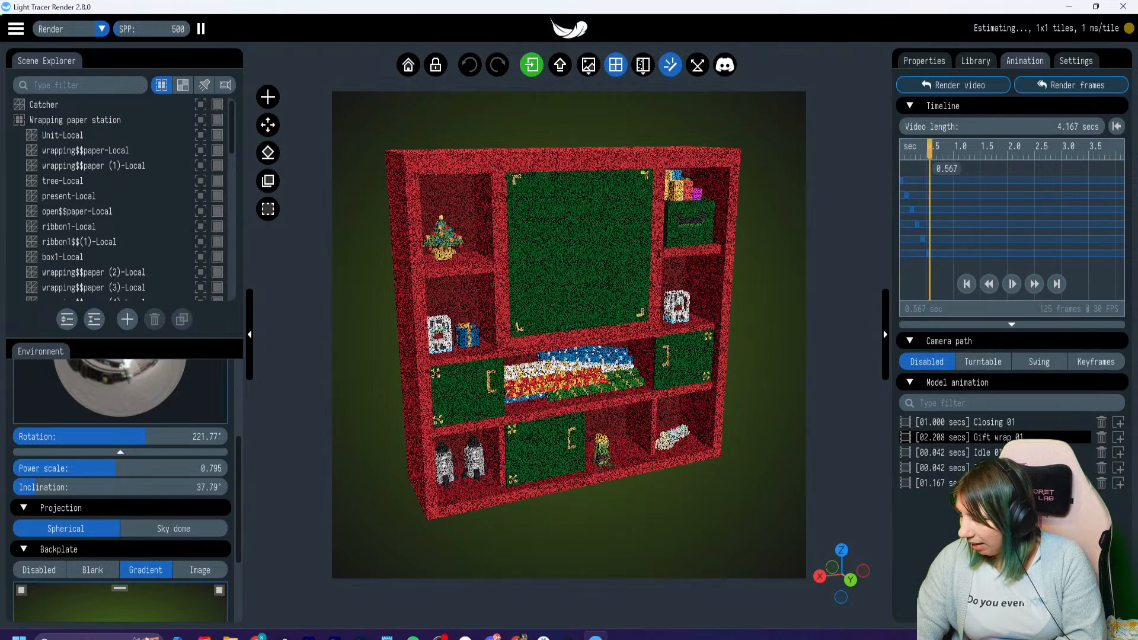
# - Play the animation briefly and scrub the playhead back to 0.533 s on the timeline
pyautogui.click(1011, 284)
pyautogui.click(1011, 284)
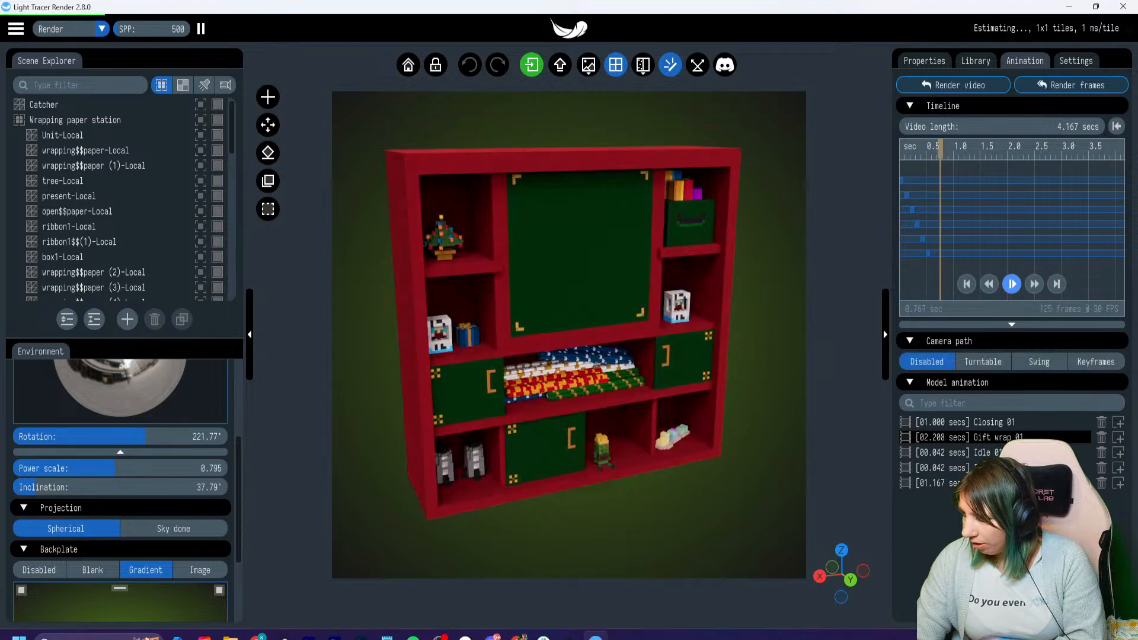
pyautogui.click(912, 149)
pyautogui.moveTo(912, 150); pyautogui.dragTo(928, 149)
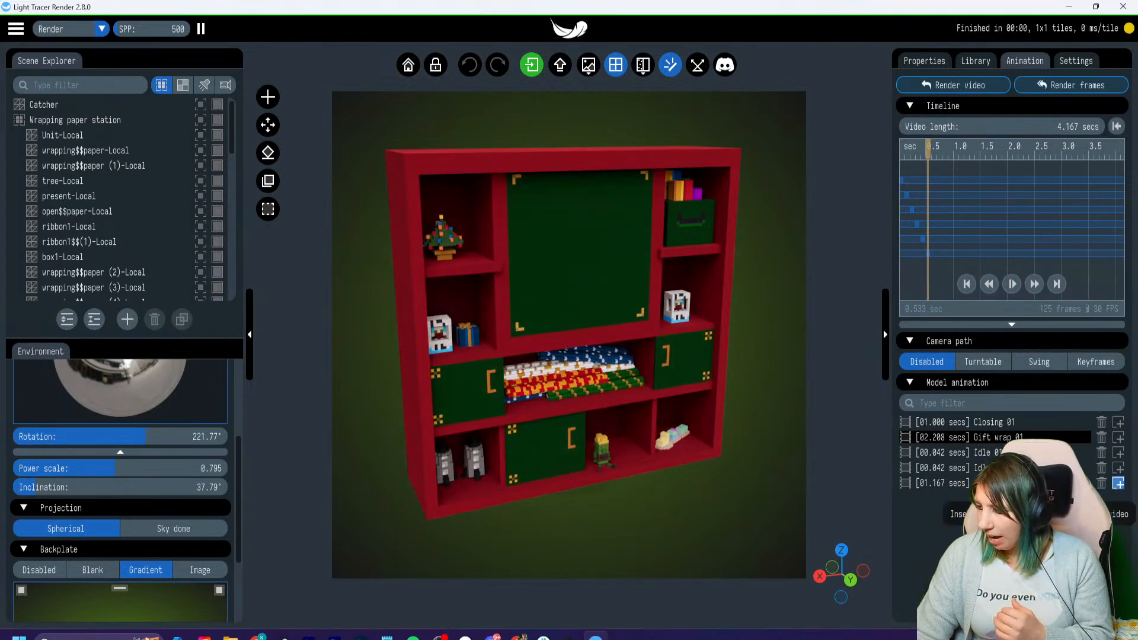
# - Insert the 1.167 s model animation clip at a 0.600 s time offset and play the animation from the start
pyautogui.click(1119, 483)
pyautogui.moveTo(928, 150); pyautogui.dragTo(901, 150)
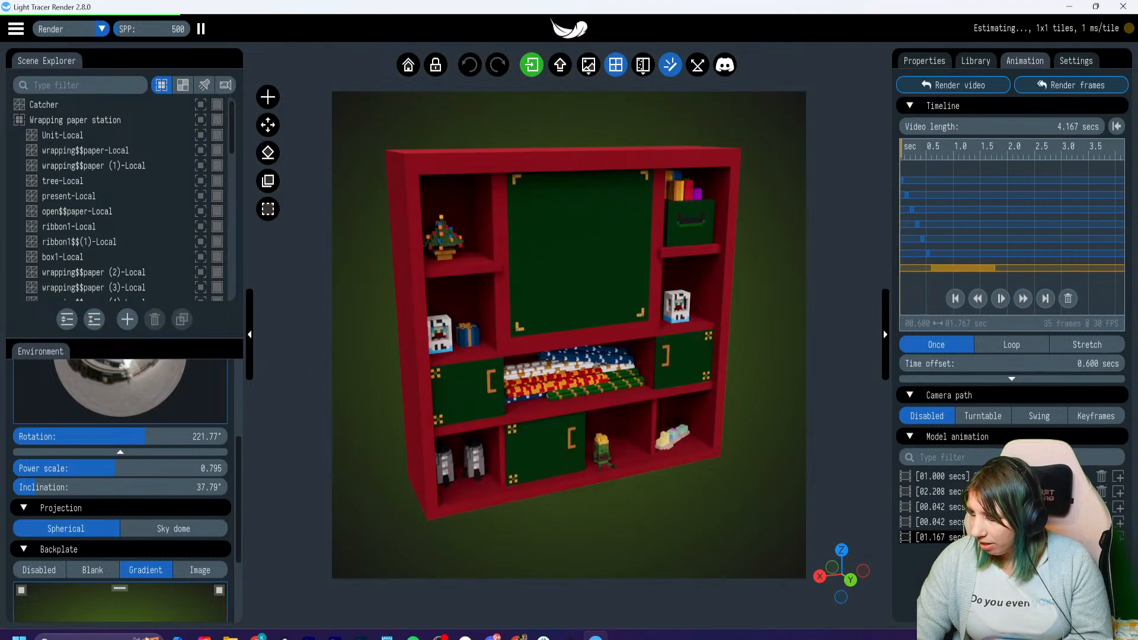
pyautogui.click(1000, 299)
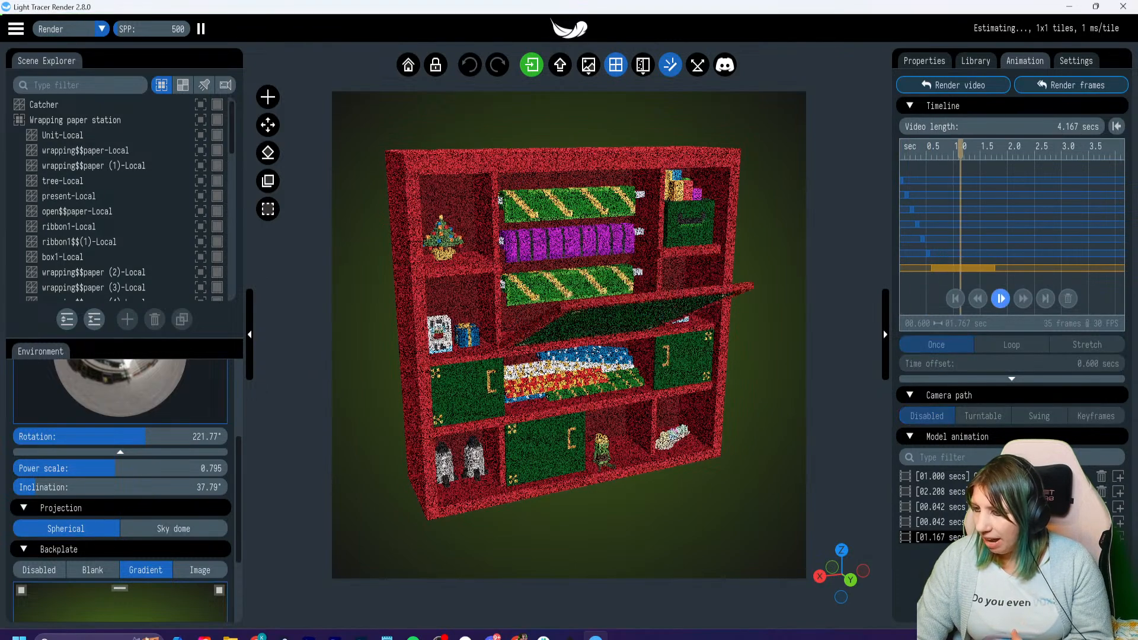
pyautogui.click(1001, 299)
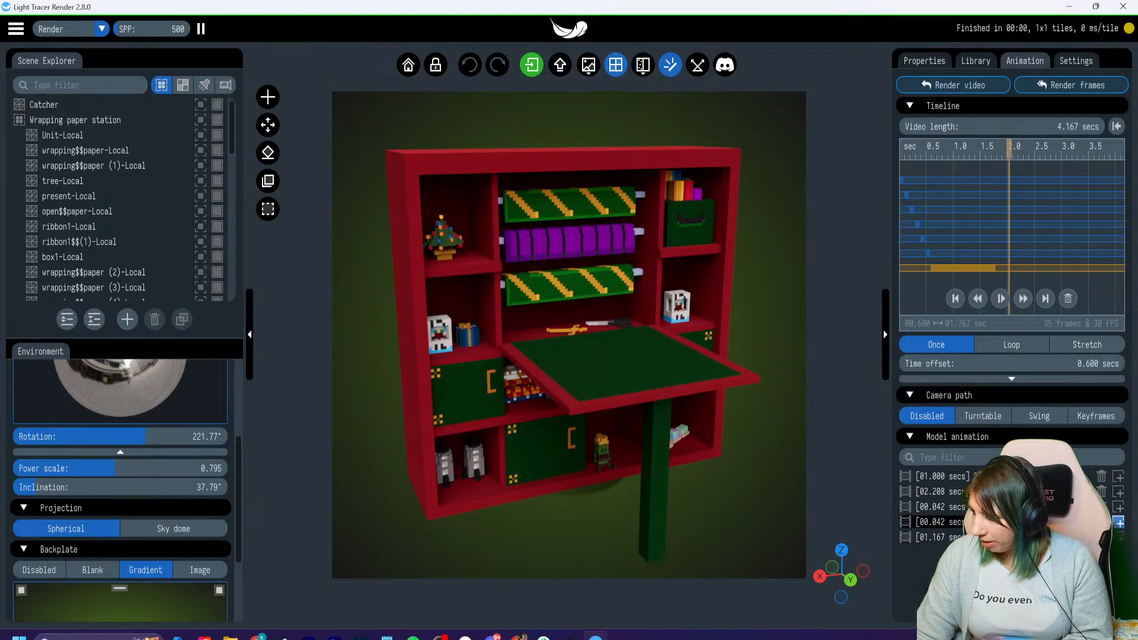
# - Append Idle 02 clips followed by Gift wrap 01 and Closing 01 clips, extending the video length to 5.267 s
pyautogui.click(1118, 522)
pyautogui.click(1118, 522)
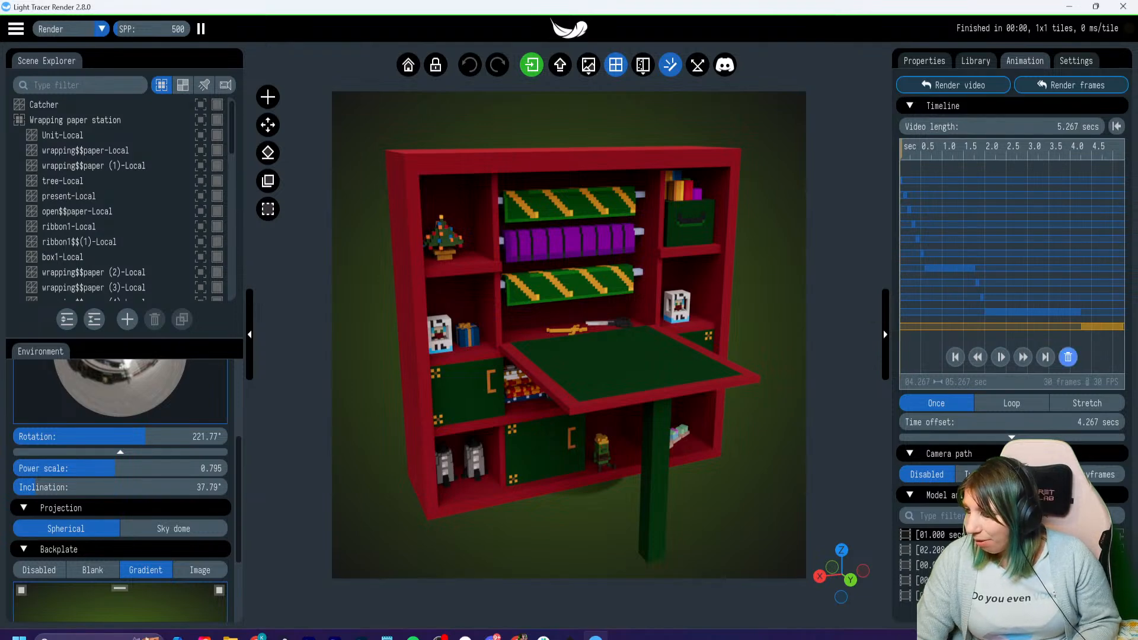
# - Delete the Closing 01 and Gift wrap 01 clips from the timeline and insert two more Idle 02 clips
pyautogui.click(1068, 357)
pyautogui.click(1035, 313)
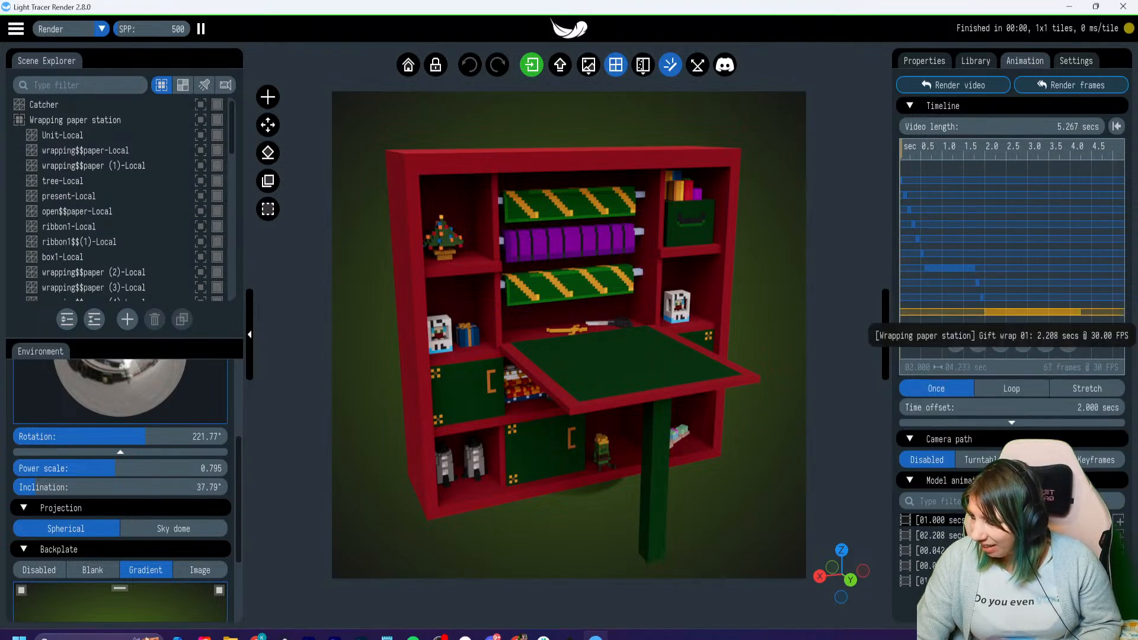
pyautogui.click(1067, 342)
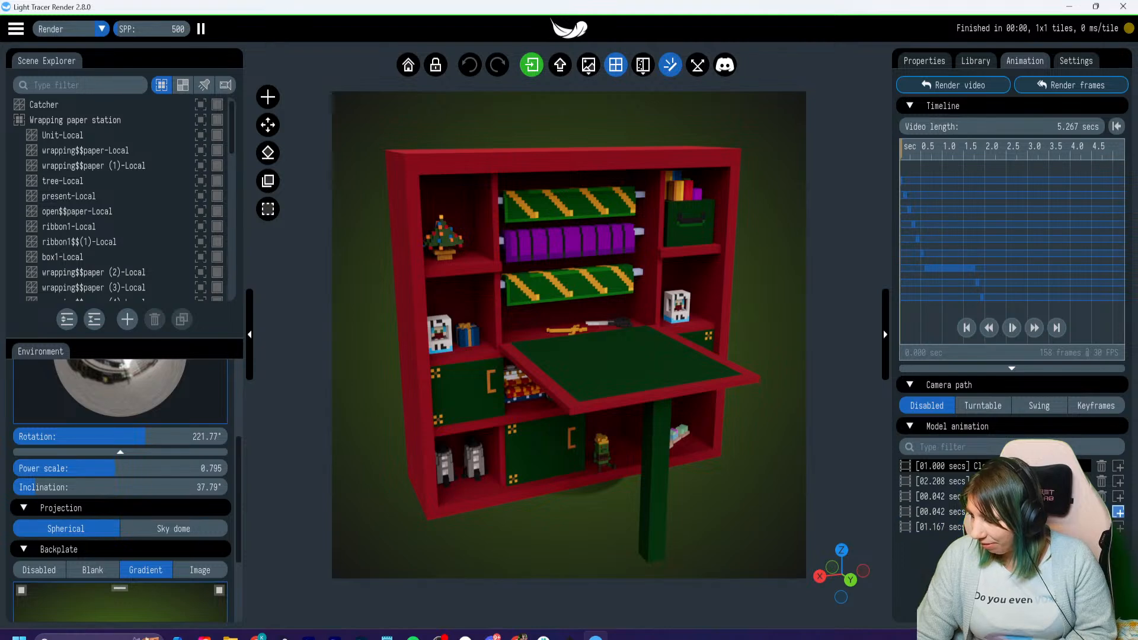
pyautogui.click(1118, 511)
pyautogui.click(1119, 565)
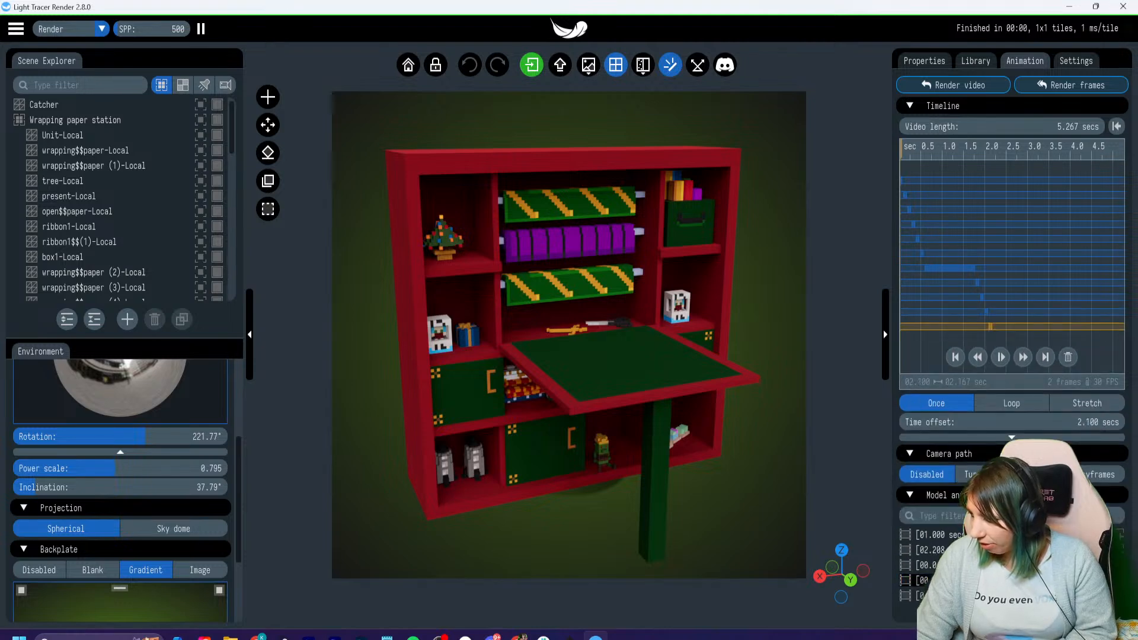
# - Scrub the playhead to 1.900 s and delete the Idle 02 clip that starts there
pyautogui.click(901, 149)
pyautogui.moveTo(901, 149); pyautogui.dragTo(976, 149)
pyautogui.moveTo(977, 150); pyautogui.dragTo(981, 149)
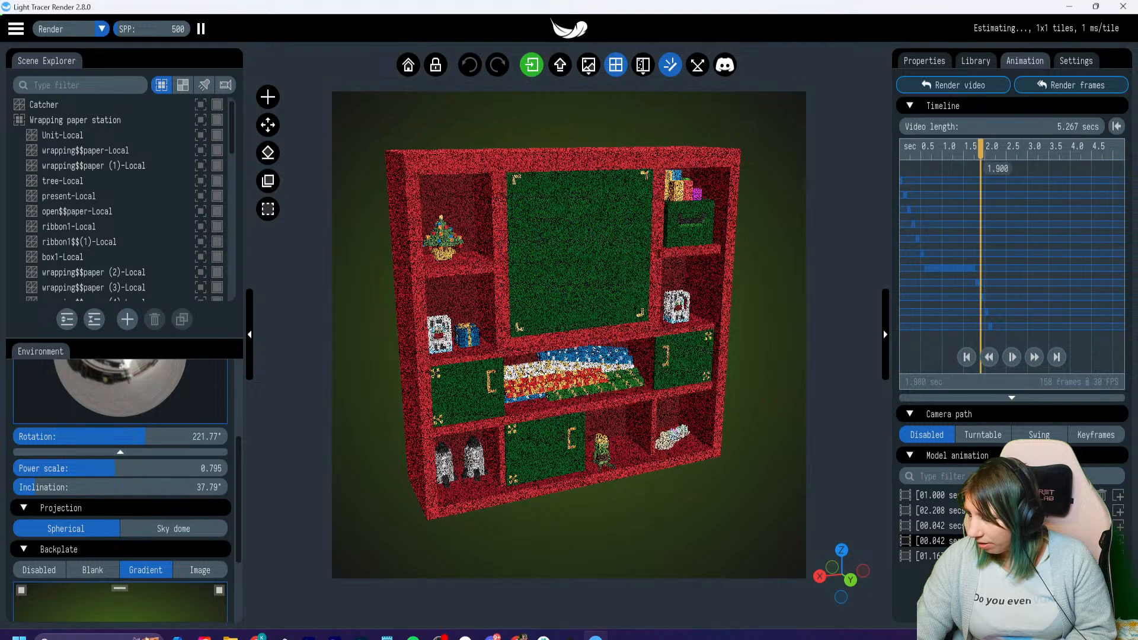
pyautogui.click(981, 298)
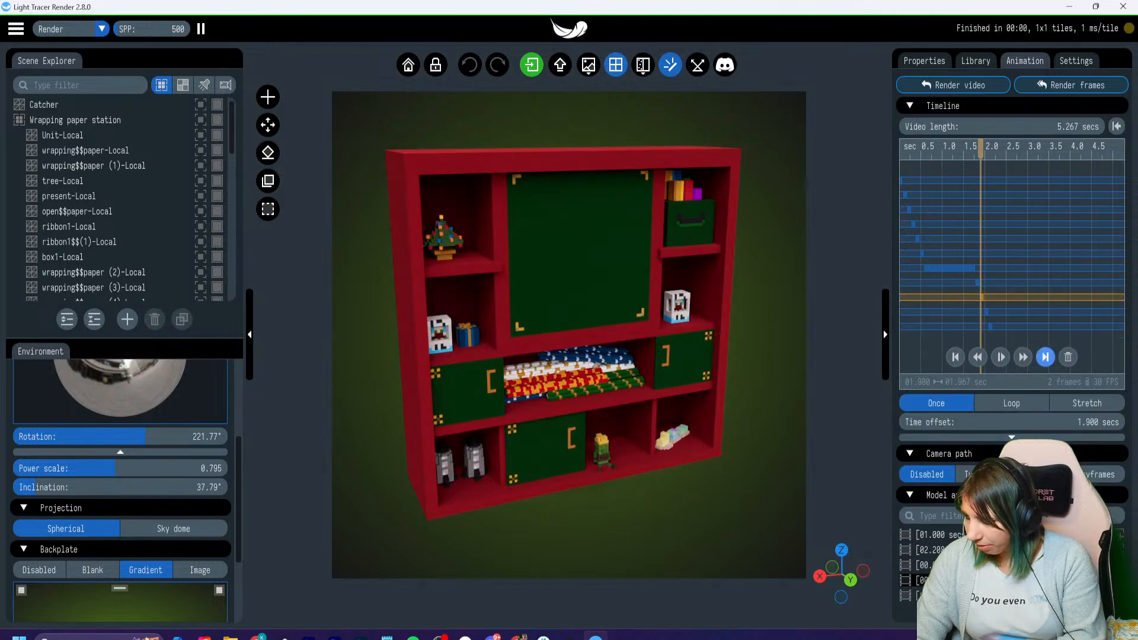
pyautogui.click(1068, 357)
# - Insert a Gift wrap 01 clip at a 2.200 s offset and the 1.000 s Closing 01 clip at 4.467 s
pyautogui.moveTo(981, 150)
pyautogui.mouseDown()
pyautogui.moveTo(997, 149)
pyautogui.moveTo(963, 149)
pyautogui.moveTo(998, 149)
pyautogui.mouseUp()
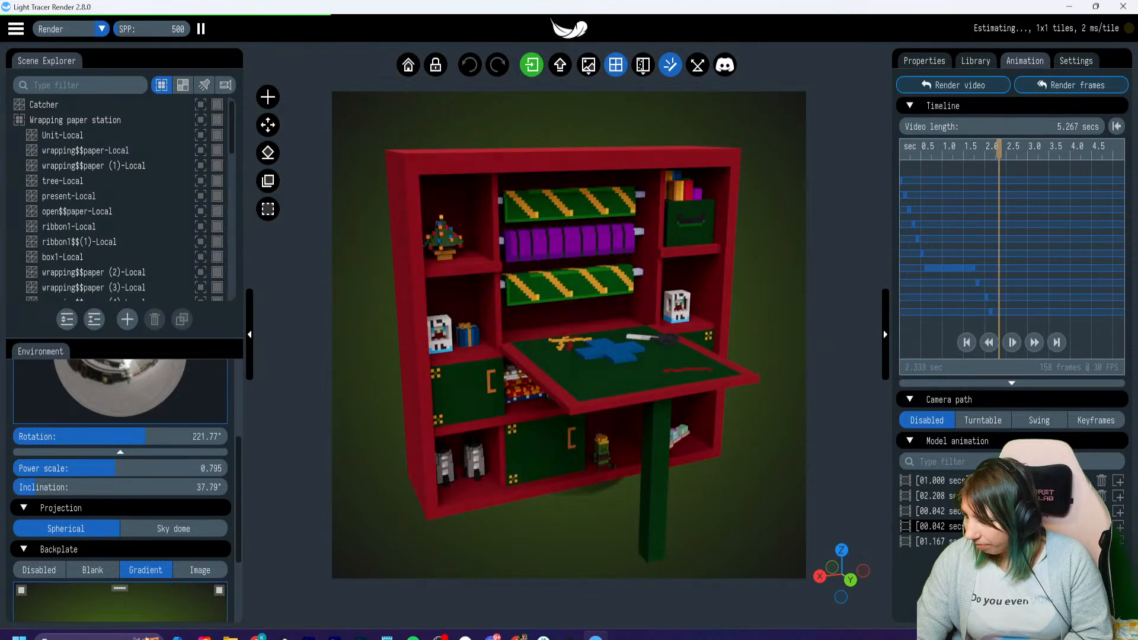
pyautogui.click(1118, 496)
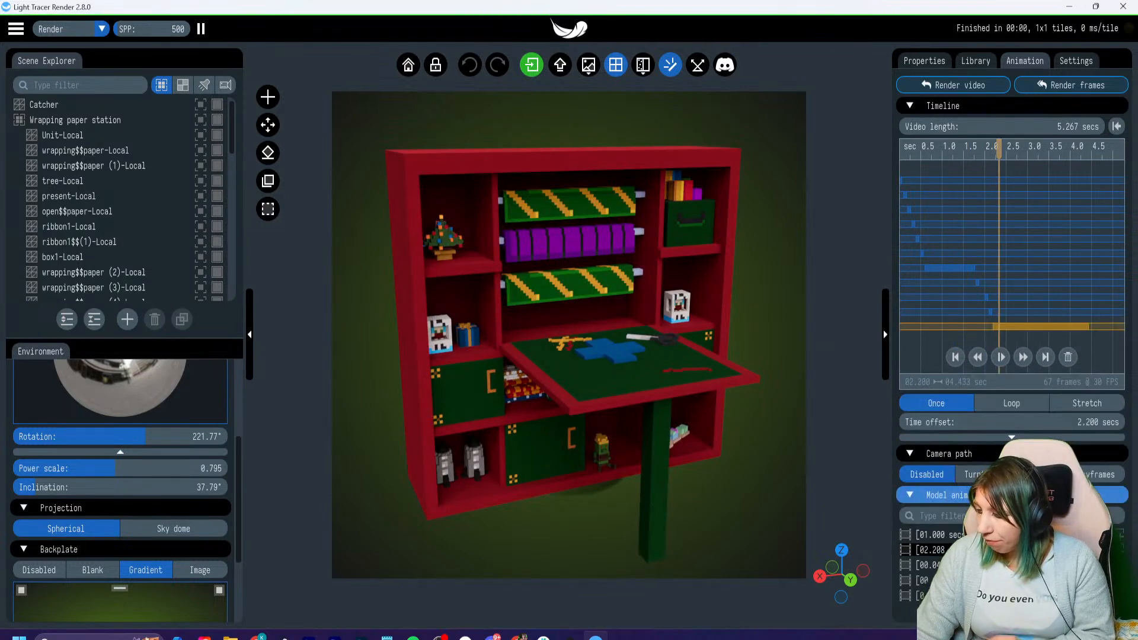
pyautogui.moveTo(999, 149); pyautogui.dragTo(900, 149)
pyautogui.click(1120, 535)
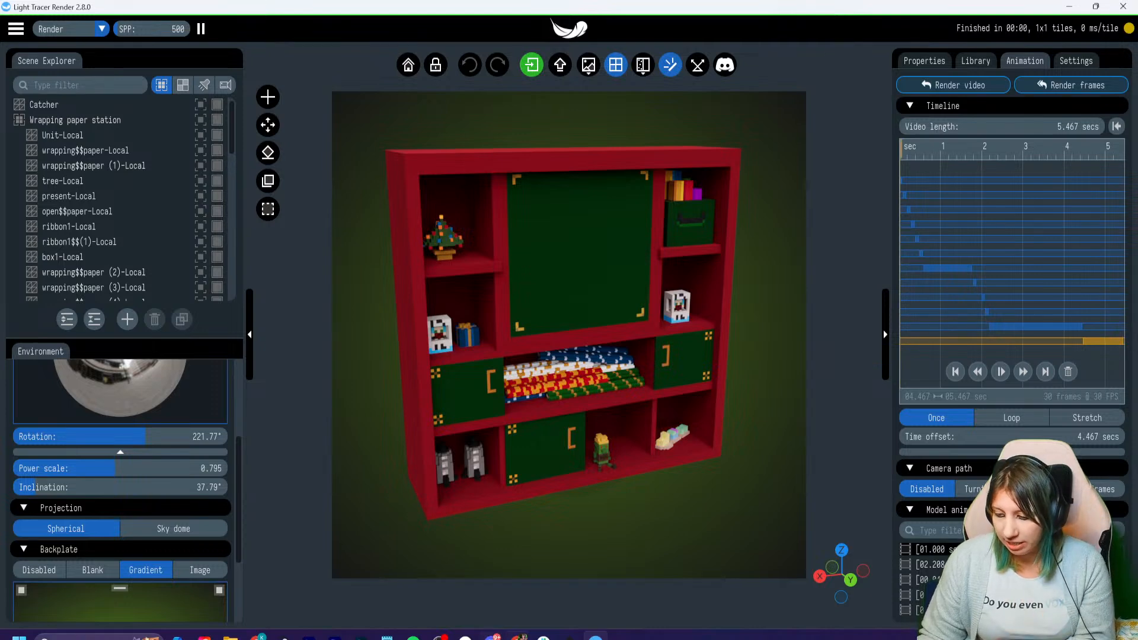
# - Switch to VoxEdit, save the Wrapping paper station project, and scrub through its Gift wrap 01 animation to about 01:16
pyautogui.click(569, 638)
pyautogui.hotkey('ctrl', 's')
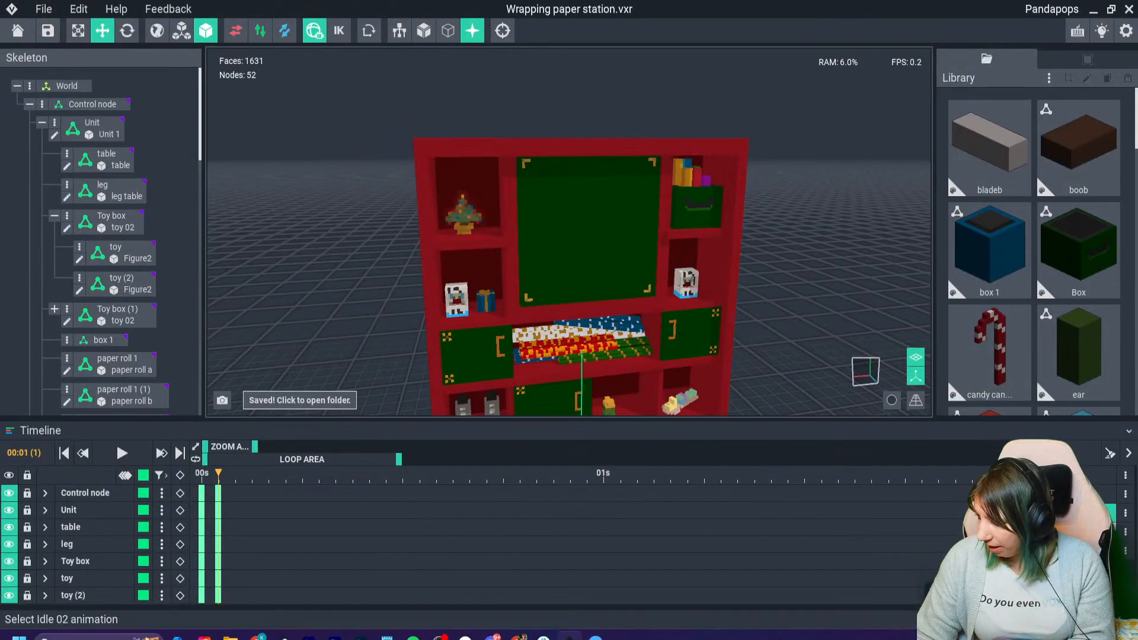
pyautogui.click(1055, 531)
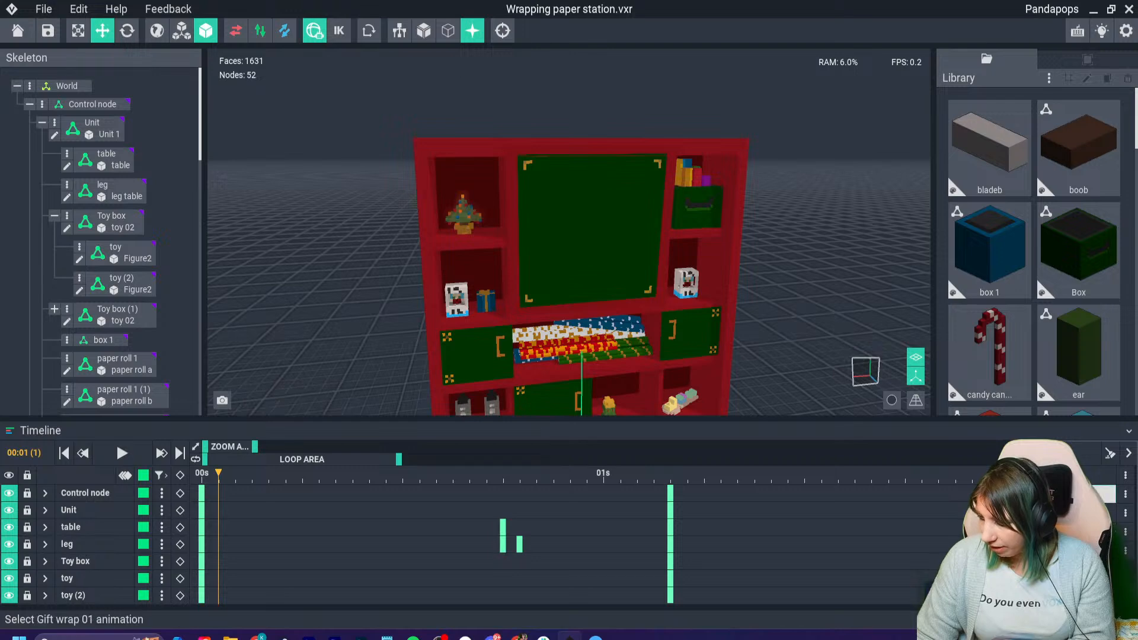
pyautogui.click(1055, 493)
pyautogui.moveTo(217, 473); pyautogui.dragTo(545, 473)
pyautogui.moveTo(635, 473); pyautogui.dragTo(798, 473)
# - Select the red ribbon node ribbon1 (3) and step through its animation frames around 01:15
pyautogui.click(628, 314)
pyautogui.press('Left')
pyautogui.press('Left')
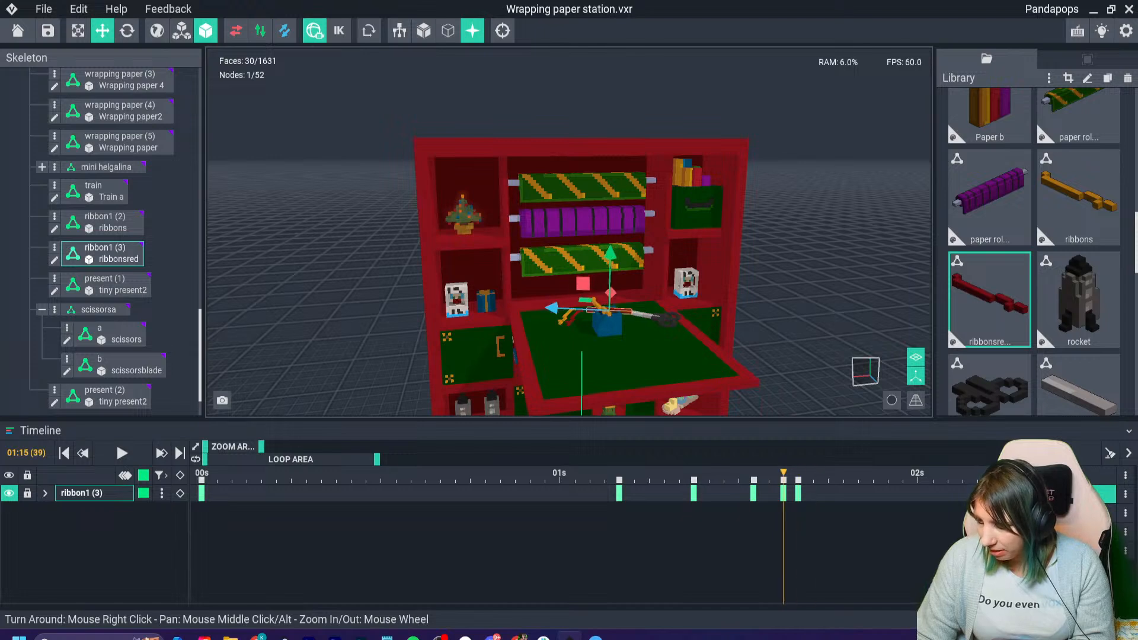
pyautogui.press('Right')
pyautogui.press('Left')
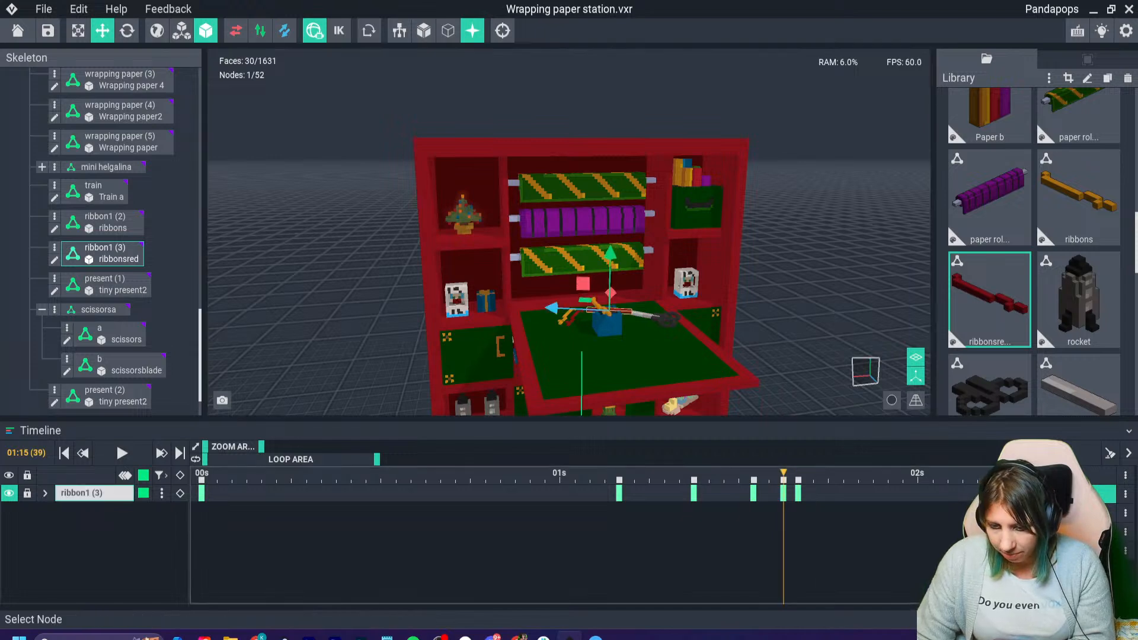
# - Expand the ribbon1 (3) keyframe tracks and check the position interpolation between the keyframes at 01:13 and 01:15
pyautogui.click(45, 493)
pyautogui.rightClick(769, 511)
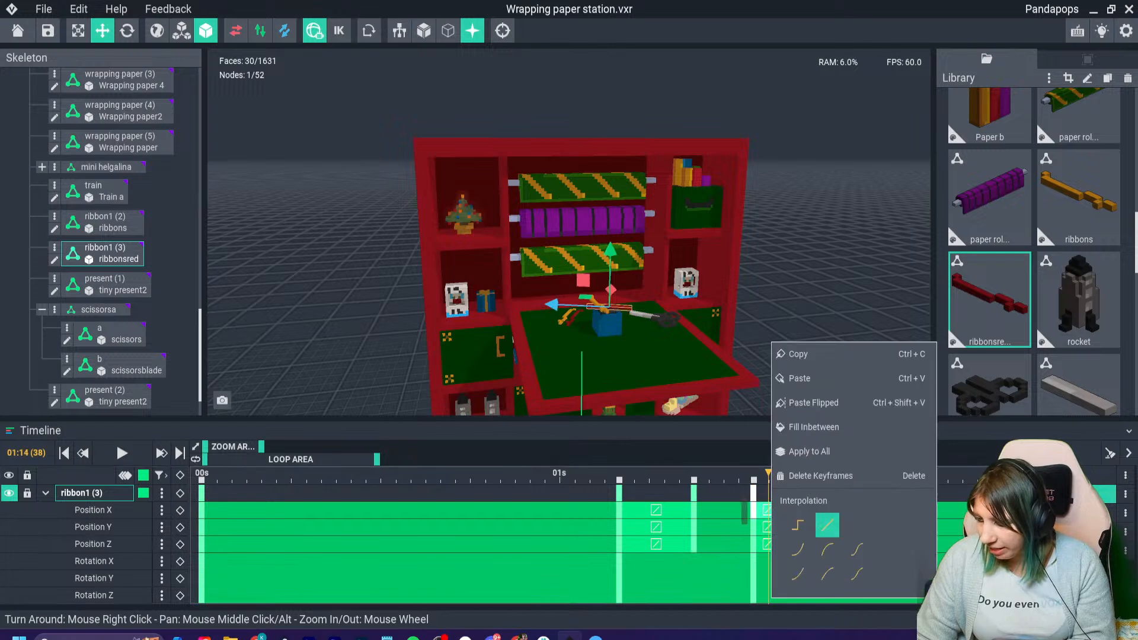
pyautogui.press('Escape')
pyautogui.press('Right')
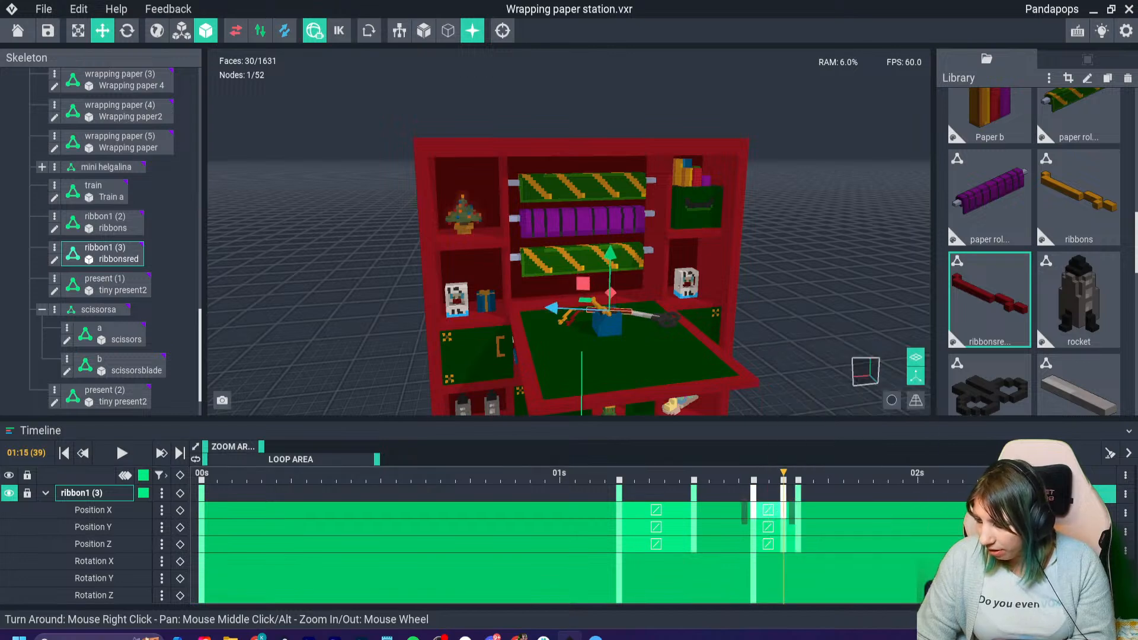
pyautogui.press('Right')
pyautogui.press('Left')
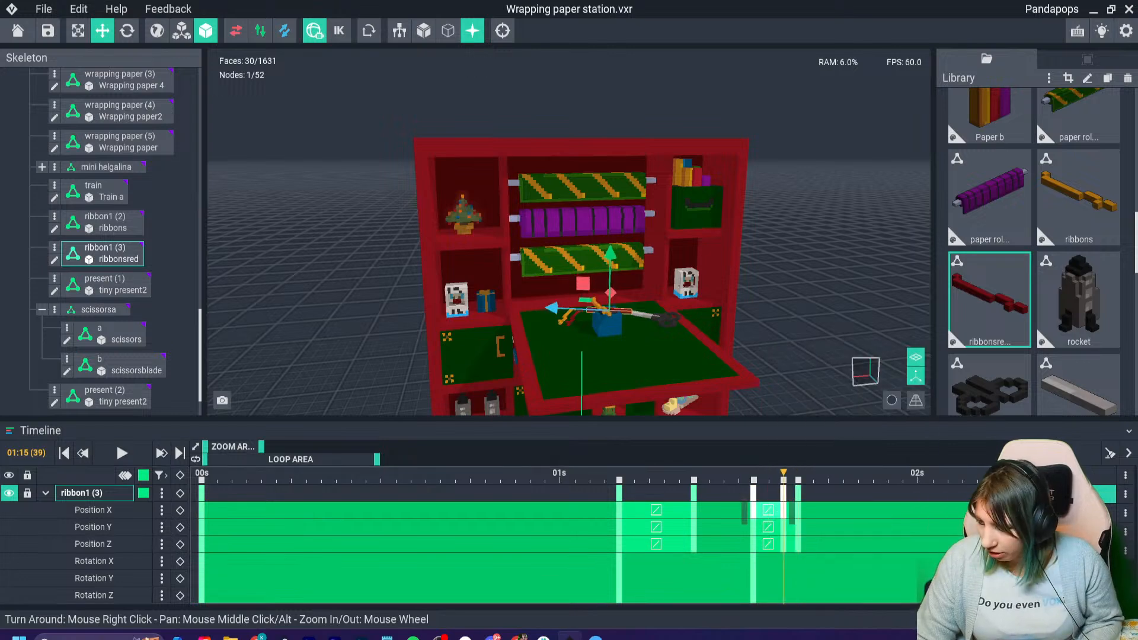
# - Try moving the ribbon1 (3) keyframe at 01:16 to 01:17, and undo the move
pyautogui.click(799, 480)
pyautogui.moveTo(798, 481); pyautogui.dragTo(814, 480)
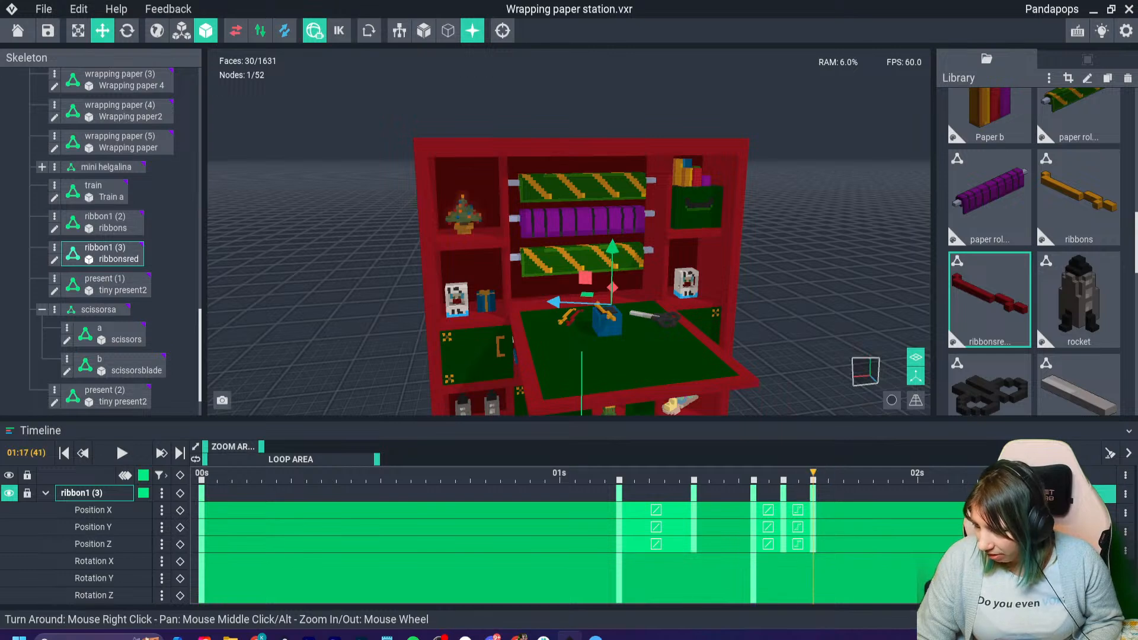
pyautogui.hotkey('ctrl', 'z')
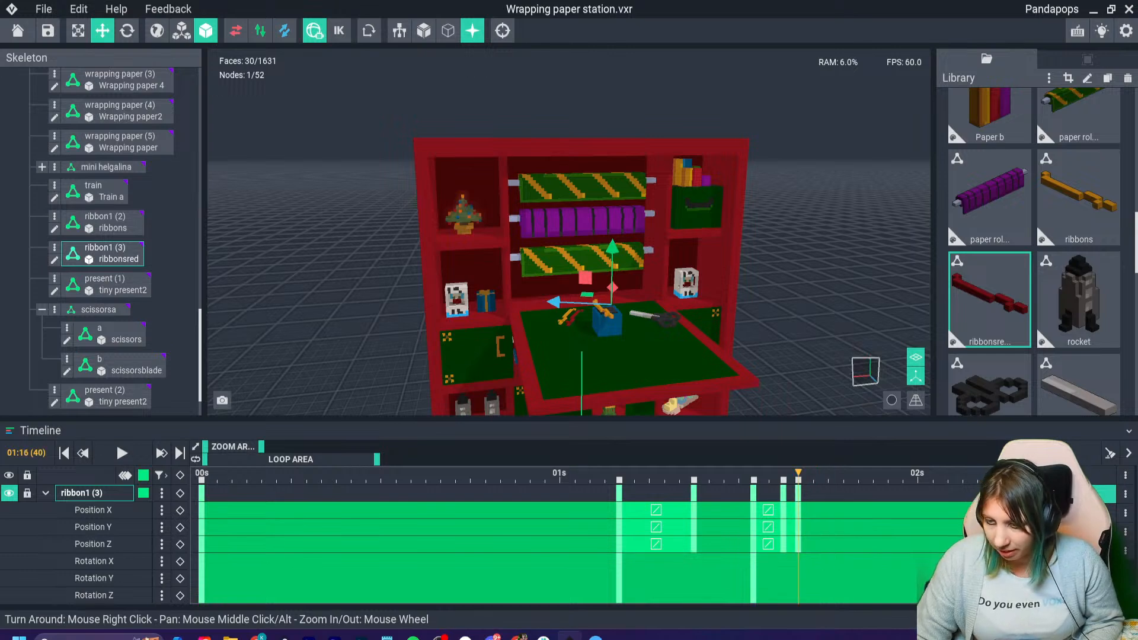
# - Switch back to Light Tracer Render and show the library of light shapes
pyautogui.click(1094, 10)
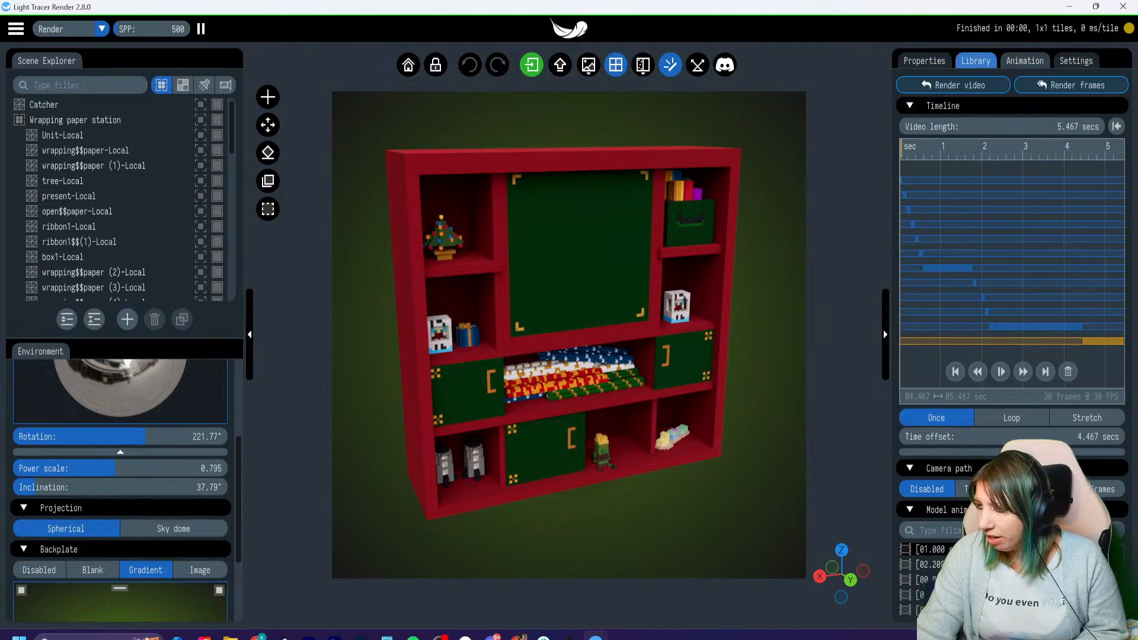
pyautogui.click(975, 61)
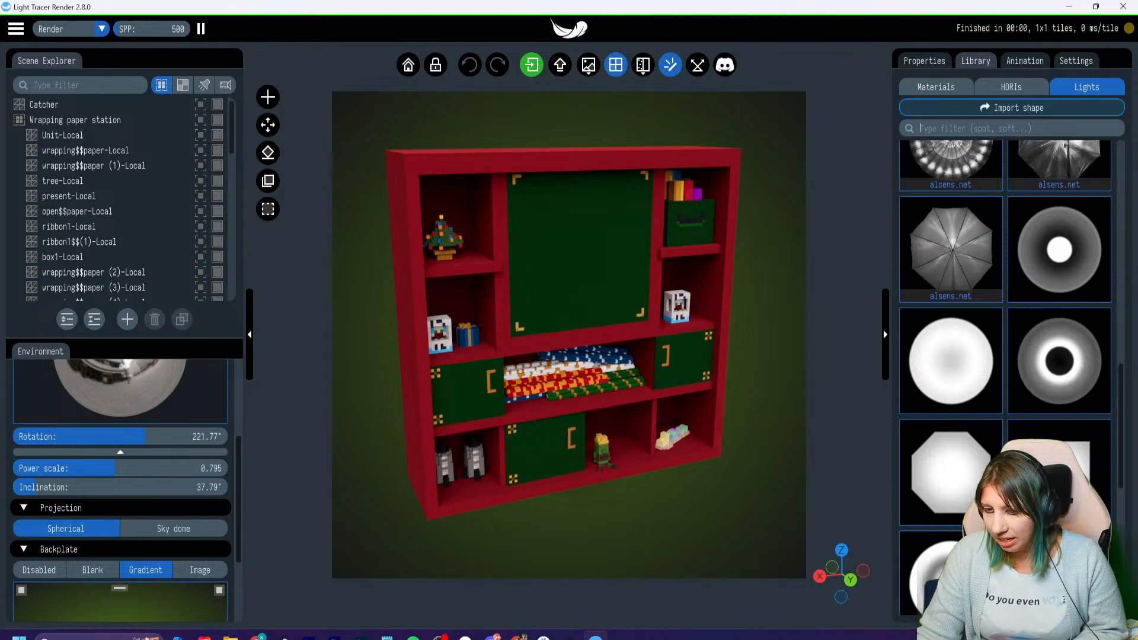
# - Try moving the tree-Local object slightly forward along its green axis on the shelf, and undo the move
pyautogui.click(443, 240)
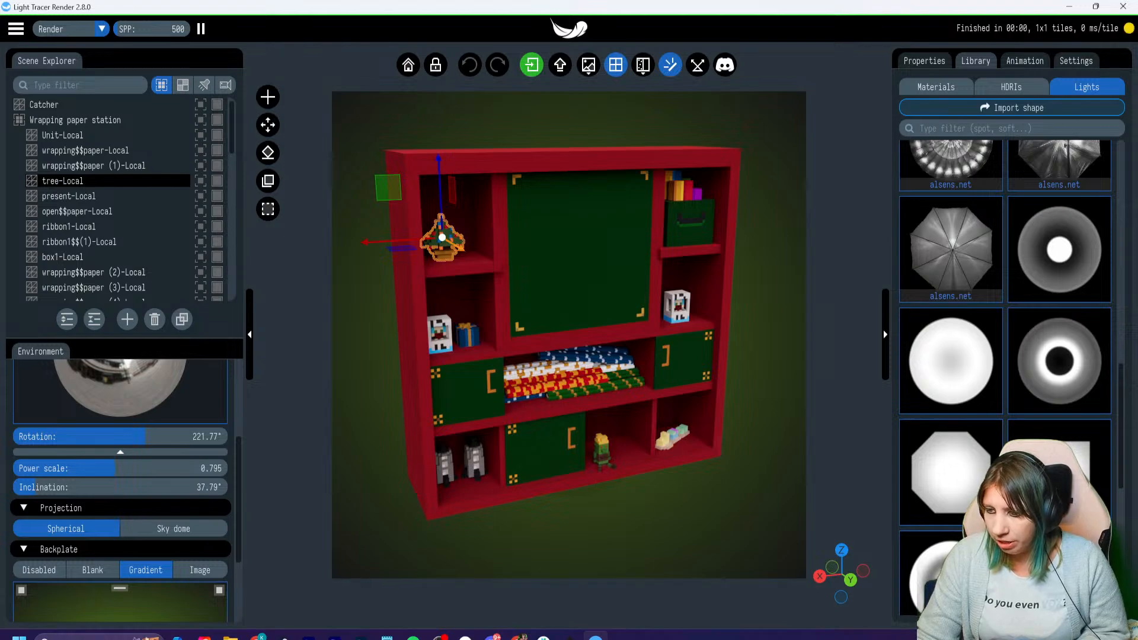
pyautogui.scroll(5, 568, 333)
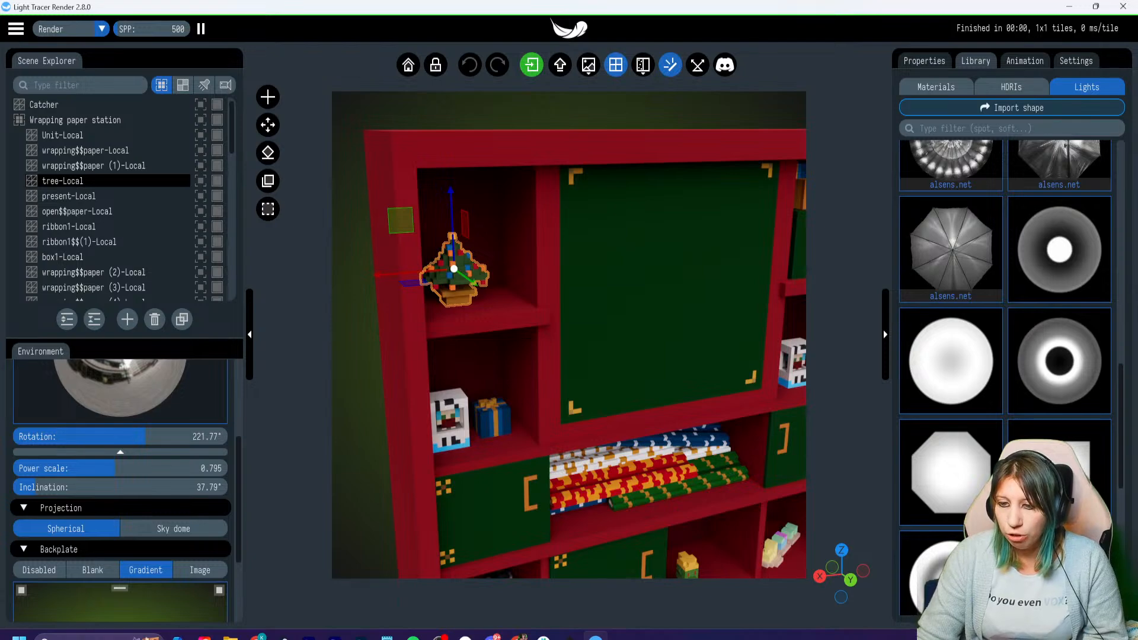
pyautogui.moveTo(472, 282)
pyautogui.mouseDown()
pyautogui.moveTo(488, 293)
pyautogui.moveTo(480, 287)
pyautogui.mouseUp()
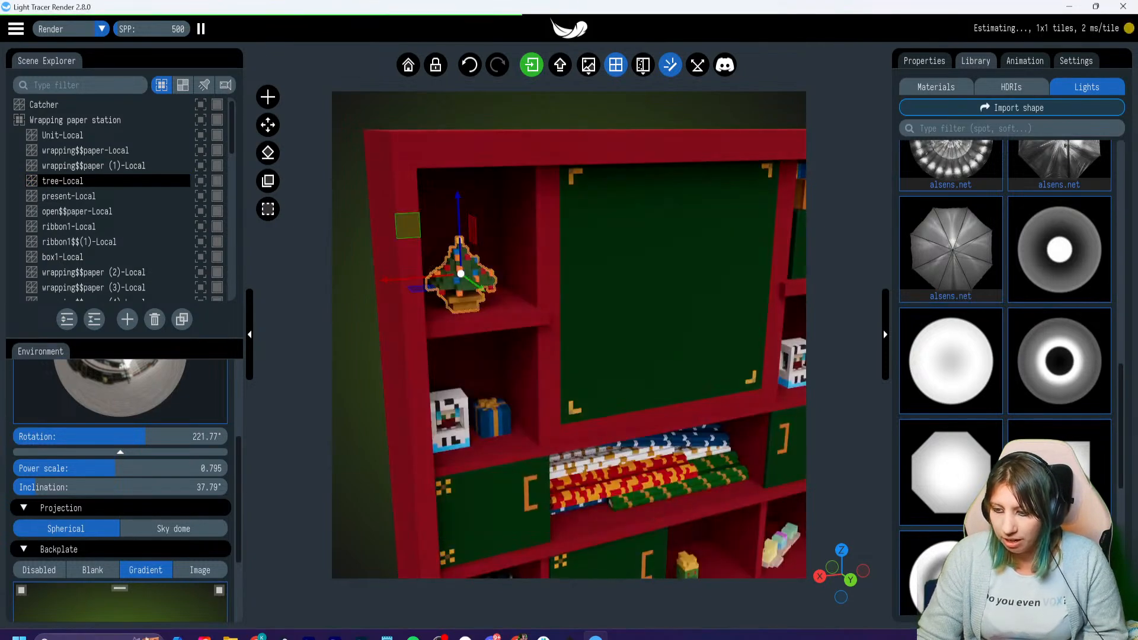
pyautogui.press('Escape')
pyautogui.scroll(-5, 569, 335)
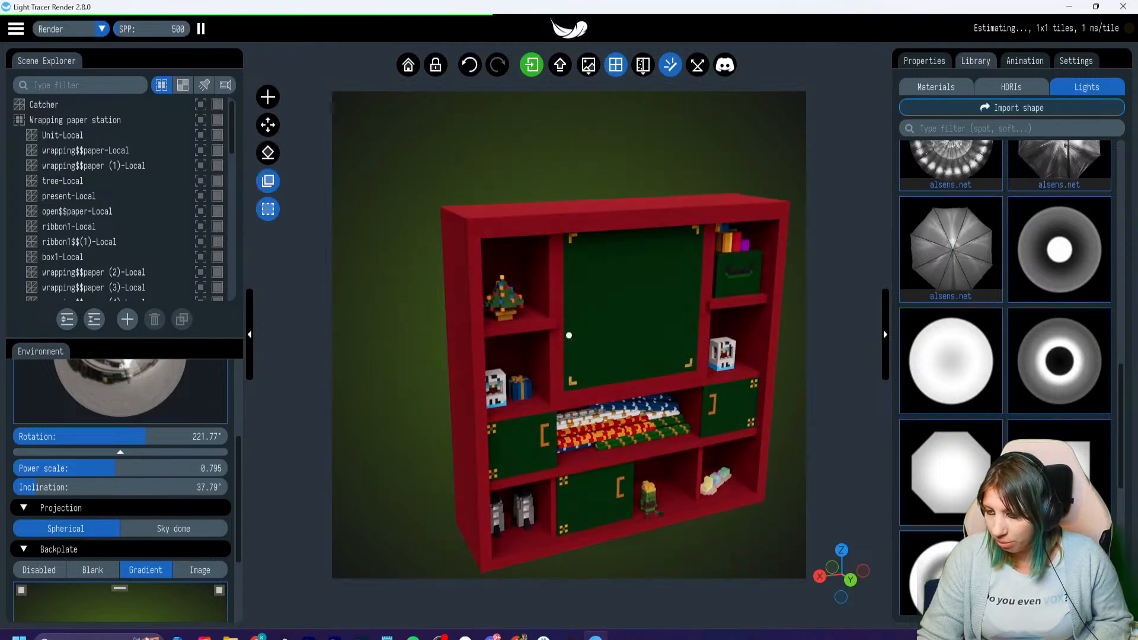
pyautogui.hotkey('ctrl', 'z')
# - Select only the tree-Local object in the cabinet and move it slightly forward along its green axis
pyautogui.scroll(-3, 569, 334)
pyautogui.moveTo(592, 344); pyautogui.dragTo(508, 309, button='right')
pyautogui.scroll(-1, 569, 335)
pyautogui.click(440, 272)
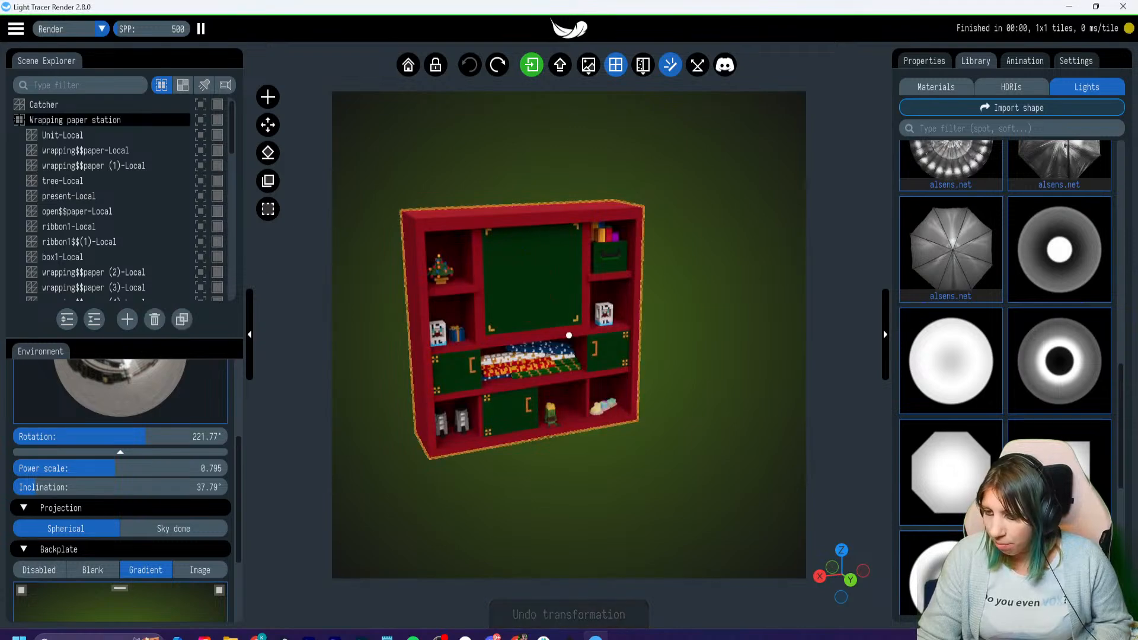
pyautogui.click(440, 272)
pyautogui.moveTo(457, 282); pyautogui.dragTo(462, 285)
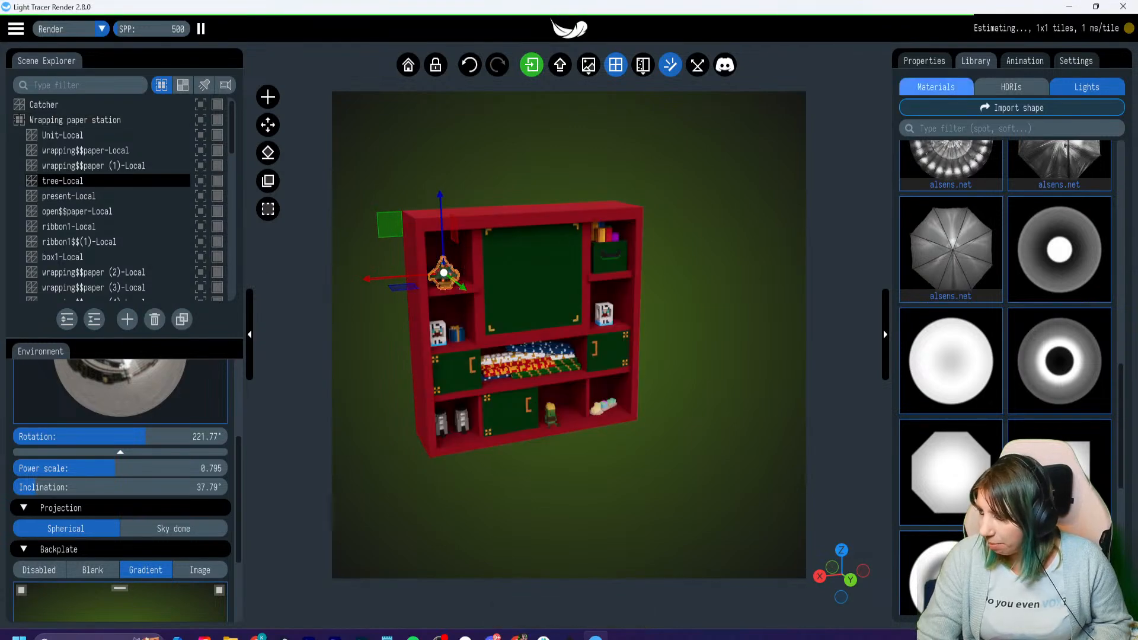
# - Play the timeline animation, stop it during the gift wrapping, and examine the present on the fold-out table up close
pyautogui.click(1025, 60)
pyautogui.click(1011, 418)
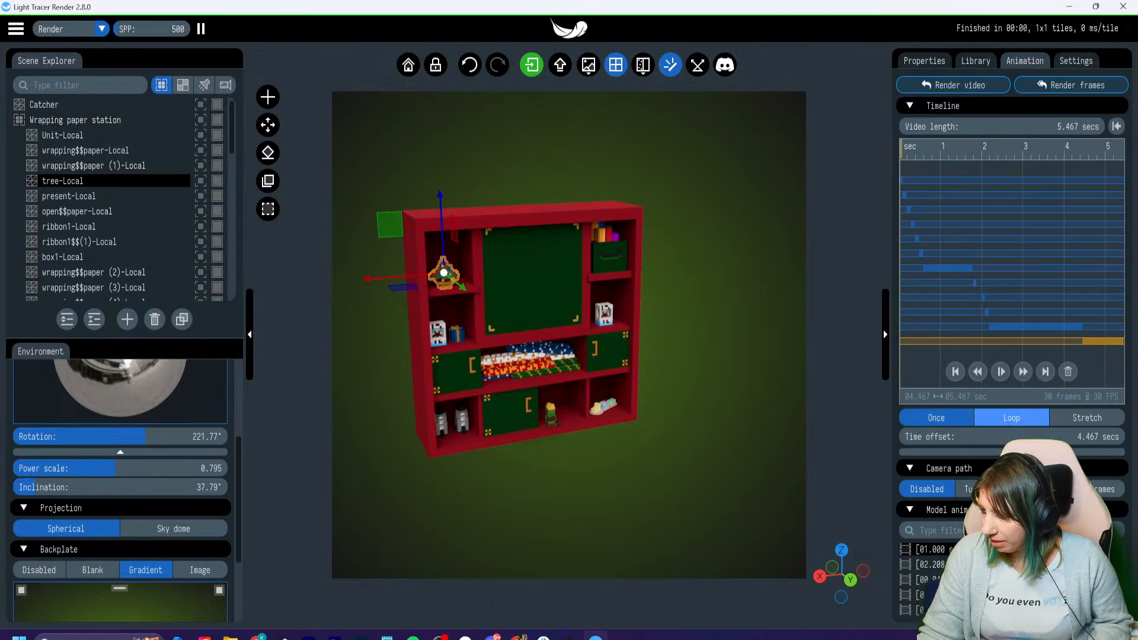
pyautogui.click(1000, 372)
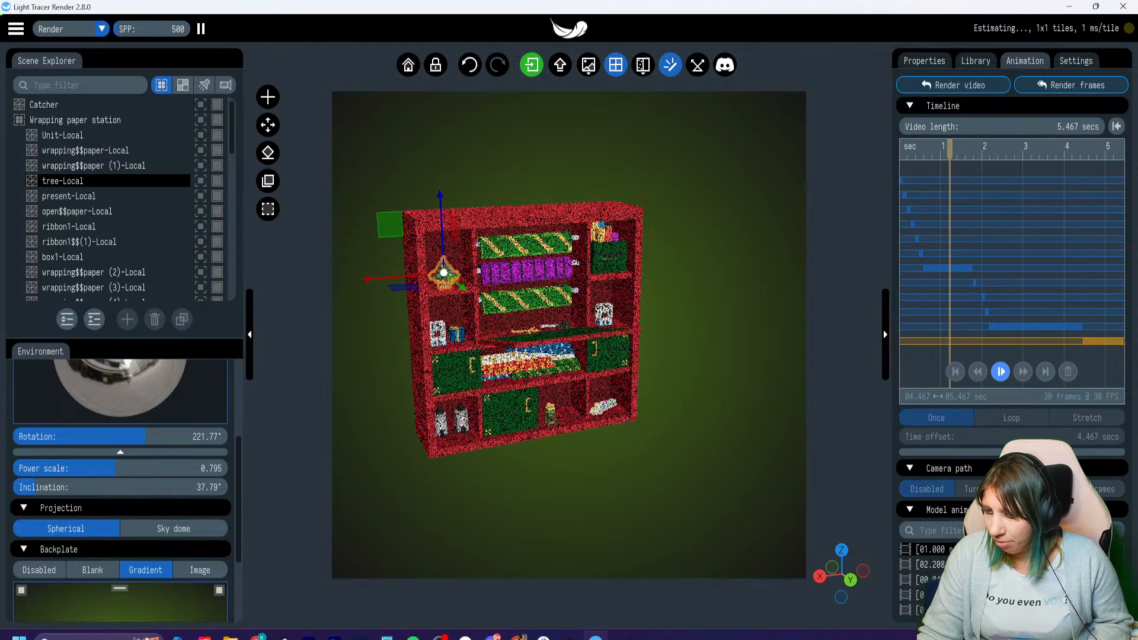
pyautogui.click(1000, 371)
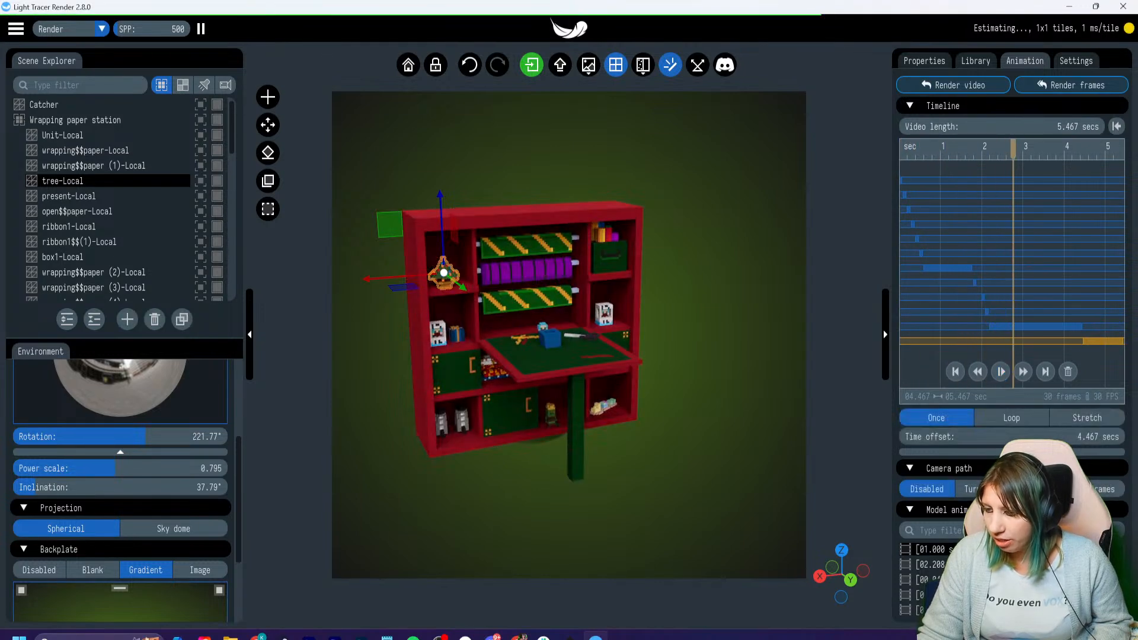
pyautogui.click(741, 356)
pyautogui.scroll(7, 569, 335)
pyautogui.scroll(-4, 569, 335)
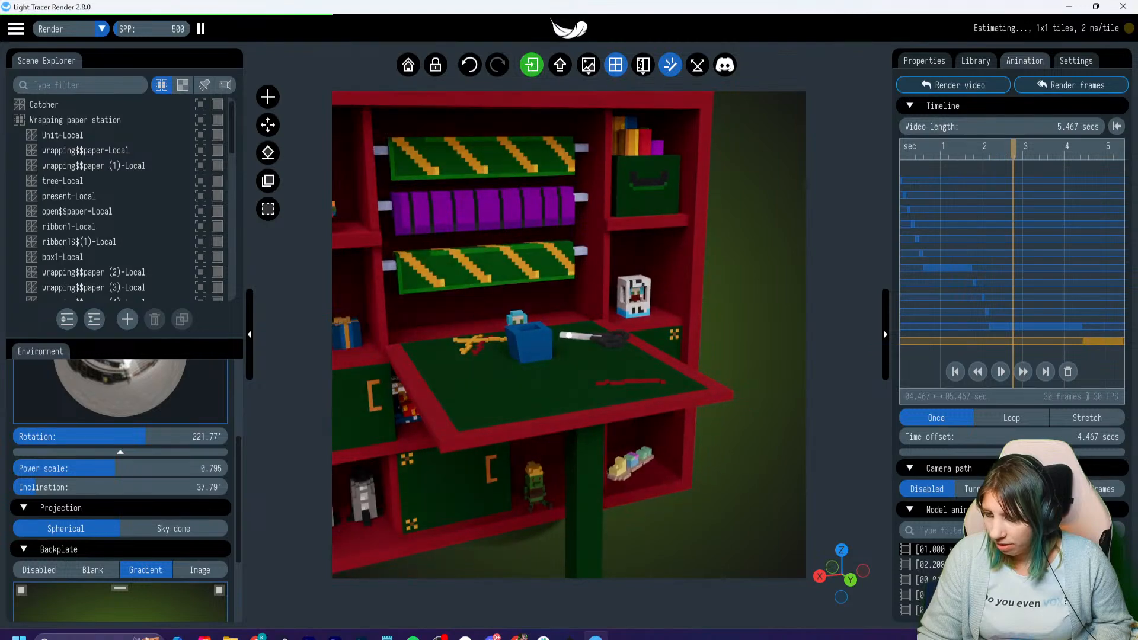
# - Add the synthetic beauty dish light from the light shapes library and shift its colour temperature to a warm orange
pyautogui.scroll(-3, 569, 335)
pyautogui.scroll(2, 569, 335)
pyautogui.moveTo(569, 335); pyautogui.dragTo(603, 337, button='right')
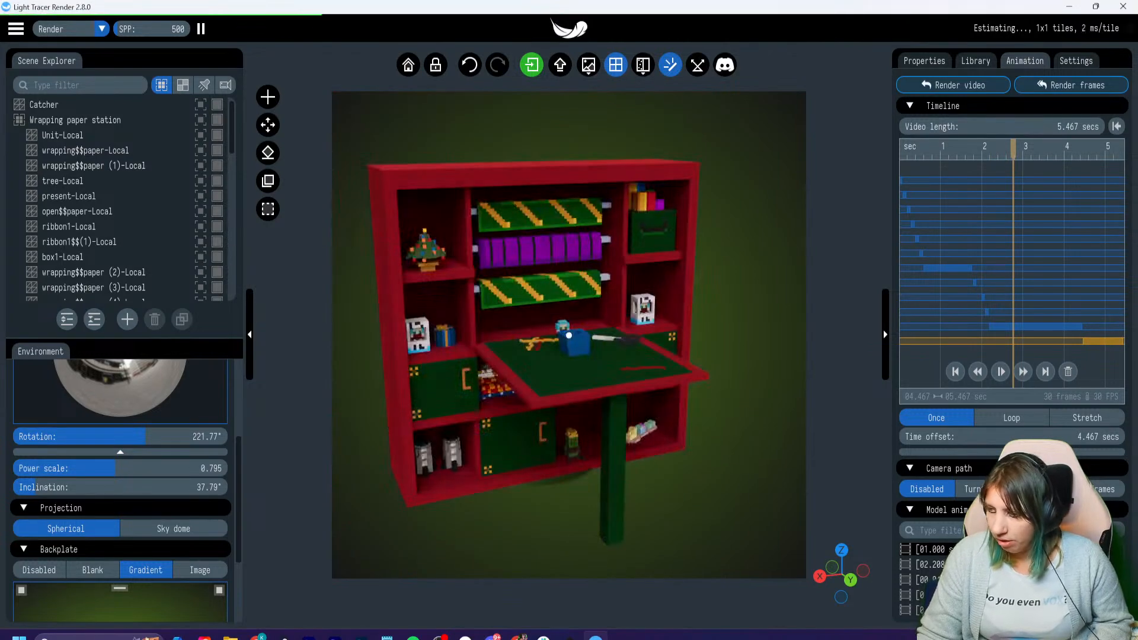
pyautogui.click(426, 249)
pyautogui.click(975, 60)
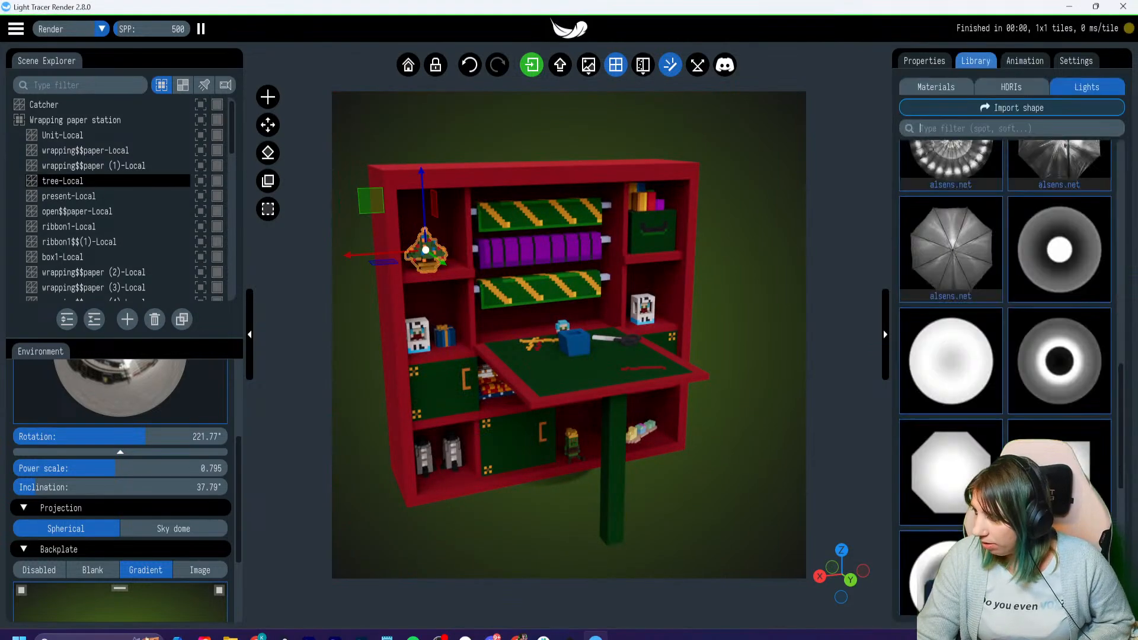
pyautogui.click(1059, 252)
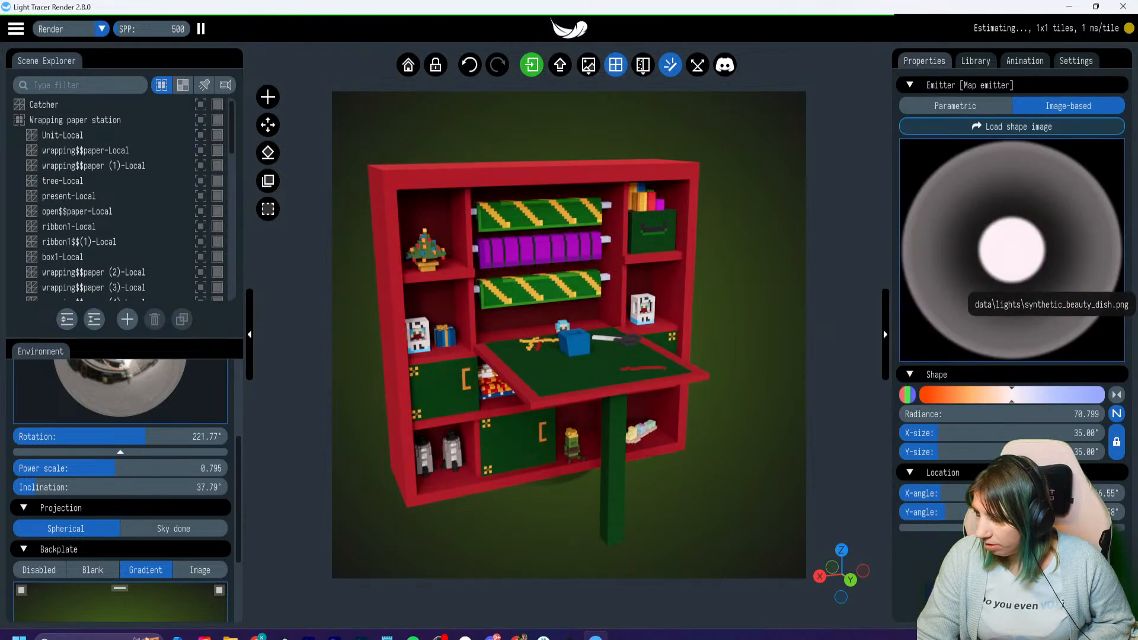
pyautogui.moveTo(984, 395)
pyautogui.mouseDown()
pyautogui.moveTo(943, 395)
pyautogui.moveTo(953, 395)
pyautogui.mouseUp()
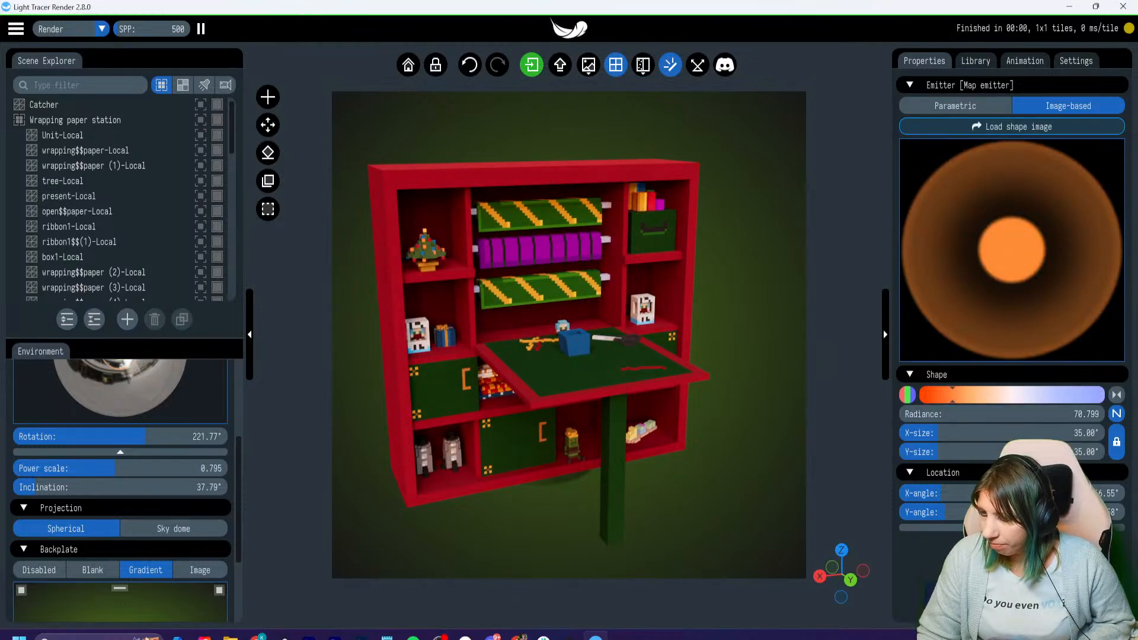
# - Examine the lighting on the wrapping table, the tree and the shelves up close, leaving nothing selected and the full cabinet framed
pyautogui.click(534, 320)
pyautogui.scroll(5, 569, 335)
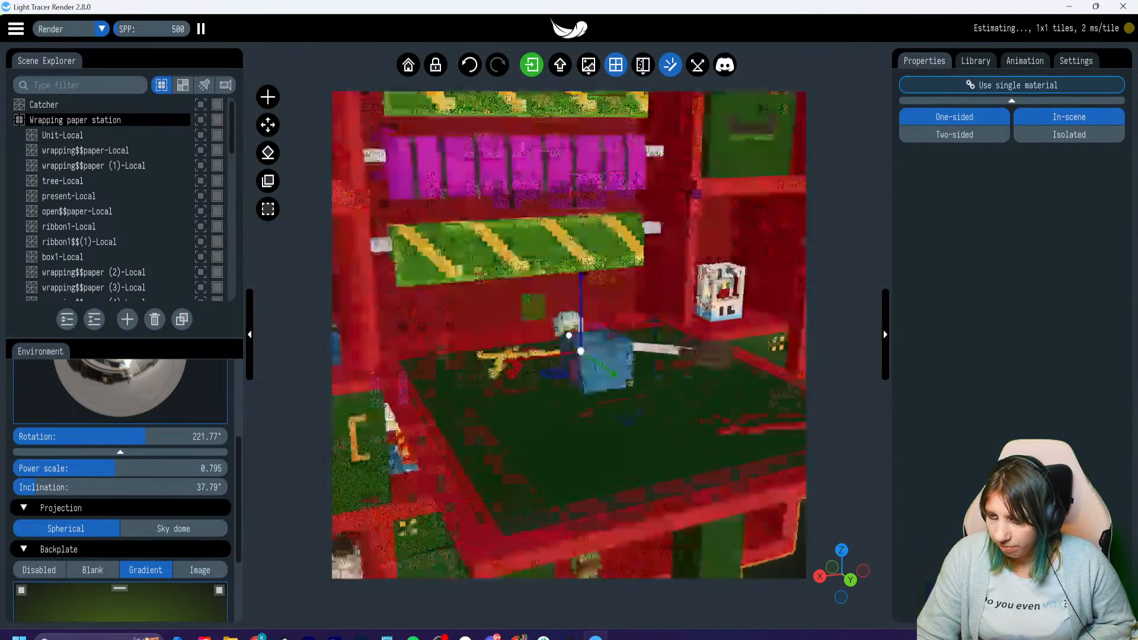
pyautogui.moveTo(427, 213); pyautogui.dragTo(771, 533, button='right')
pyautogui.scroll(1, 569, 336)
pyautogui.scroll(2, 569, 336)
pyautogui.moveTo(682, 551); pyautogui.dragTo(605, 379, button='right')
pyautogui.scroll(-5, 569, 335)
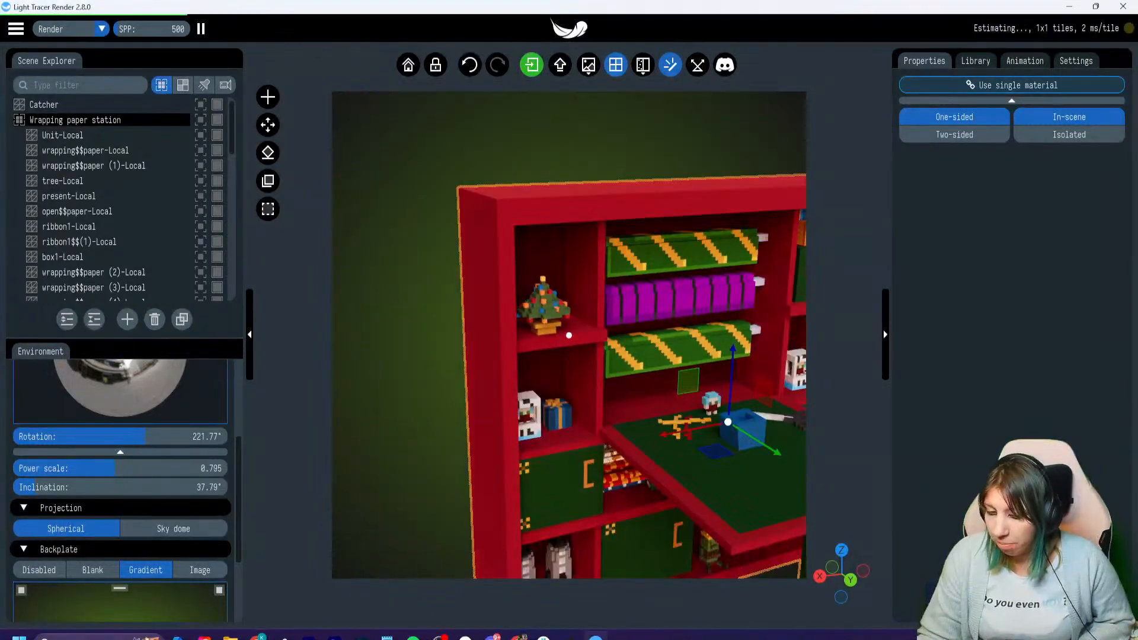
pyautogui.moveTo(668, 496); pyautogui.dragTo(503, 386, button='right')
pyautogui.scroll(-2, 569, 336)
pyautogui.press('Escape')
pyautogui.scroll(3, 569, 335)
pyautogui.scroll(-2, 569, 336)
pyautogui.moveTo(538, 344); pyautogui.dragTo(577, 333, button='right')
# - Scrub the animation timeline to about 4.8 s to check the table leg in the closing clip, and show the render settings
pyautogui.click(1025, 61)
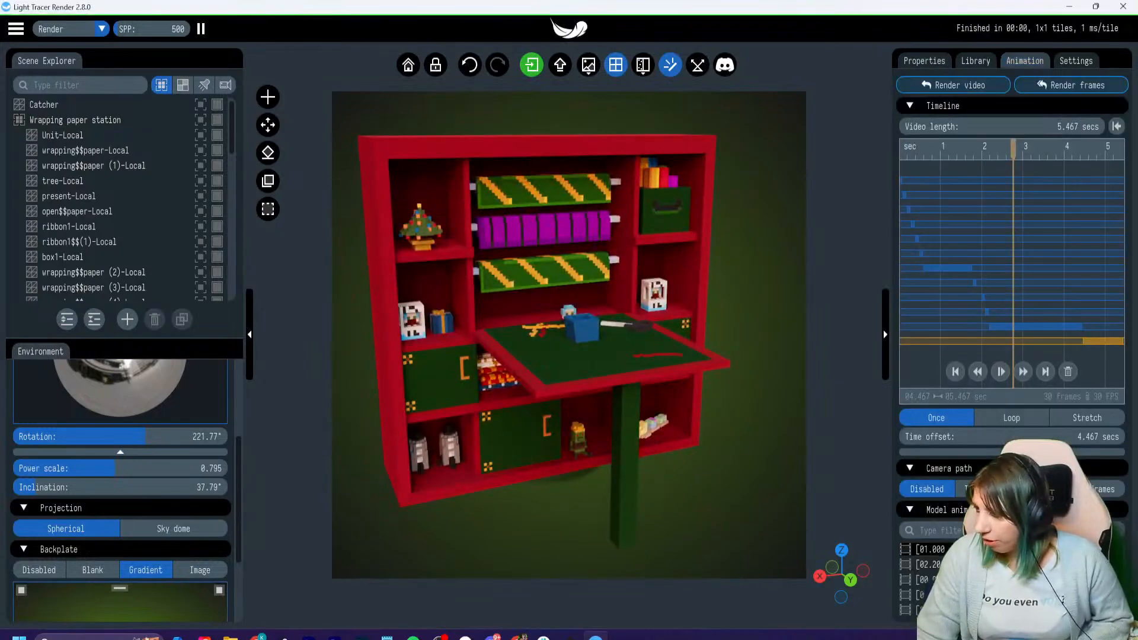
pyautogui.moveTo(1012, 149); pyautogui.dragTo(1100, 149)
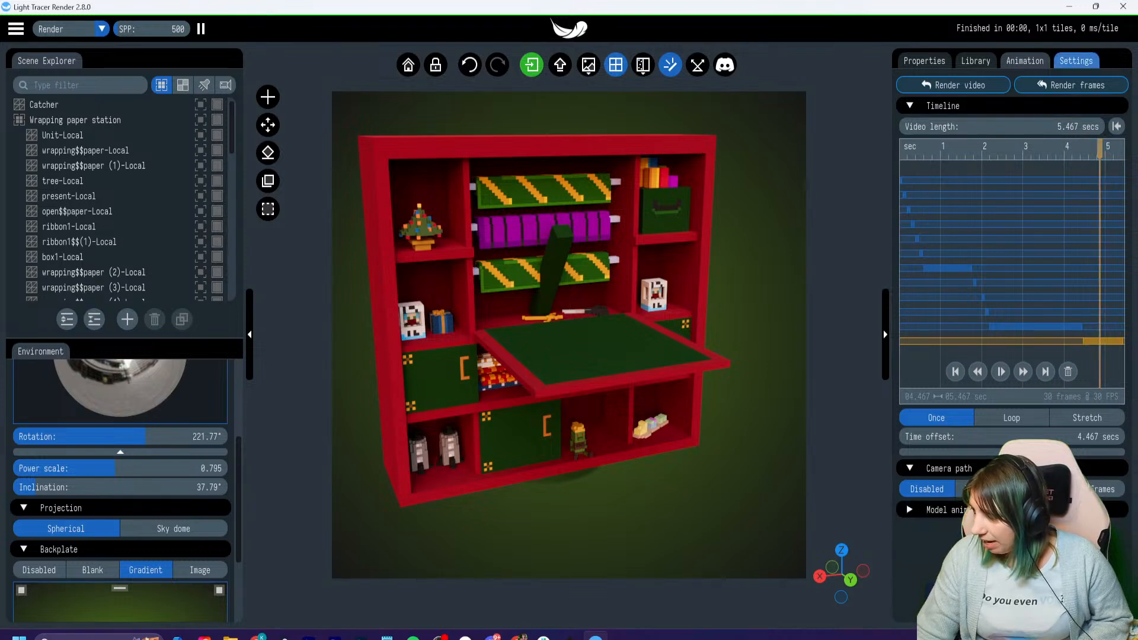
pyautogui.click(1076, 60)
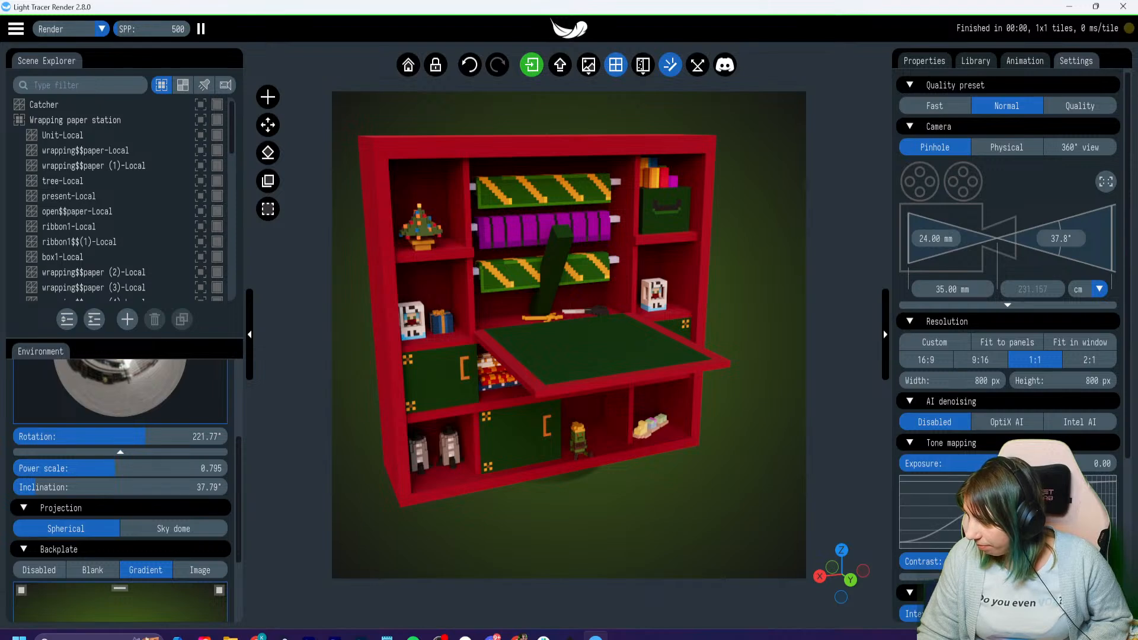
# - Switch to VoxEdit, reset the camera to bring the cabinet back into view, and select the table leg node
pyautogui.click(570, 636)
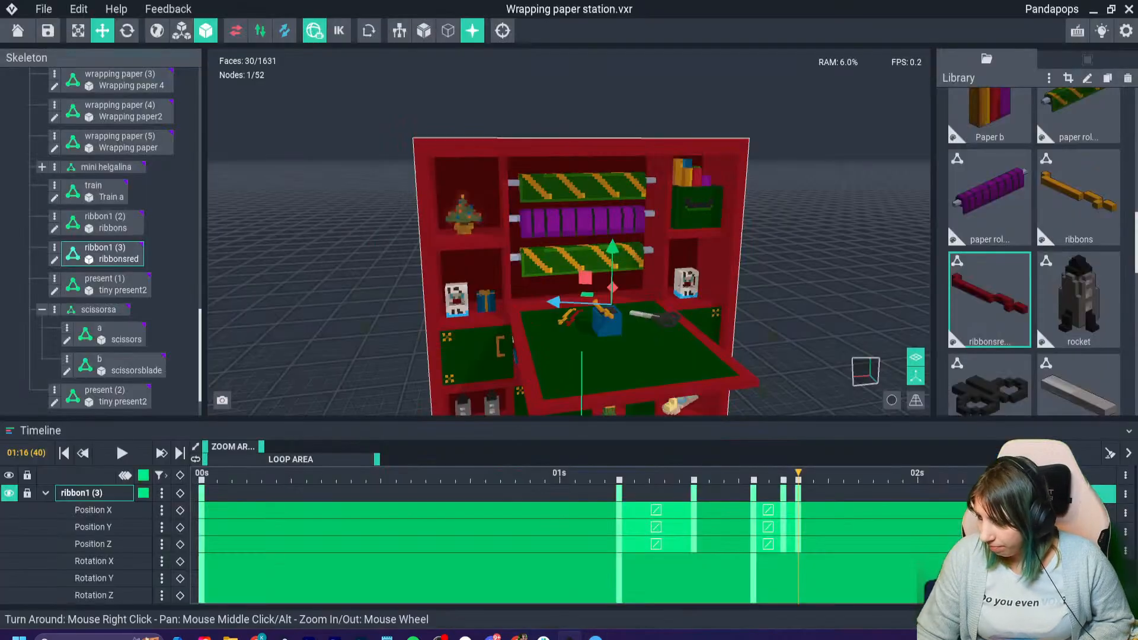
pyautogui.scroll(5, 610, 332)
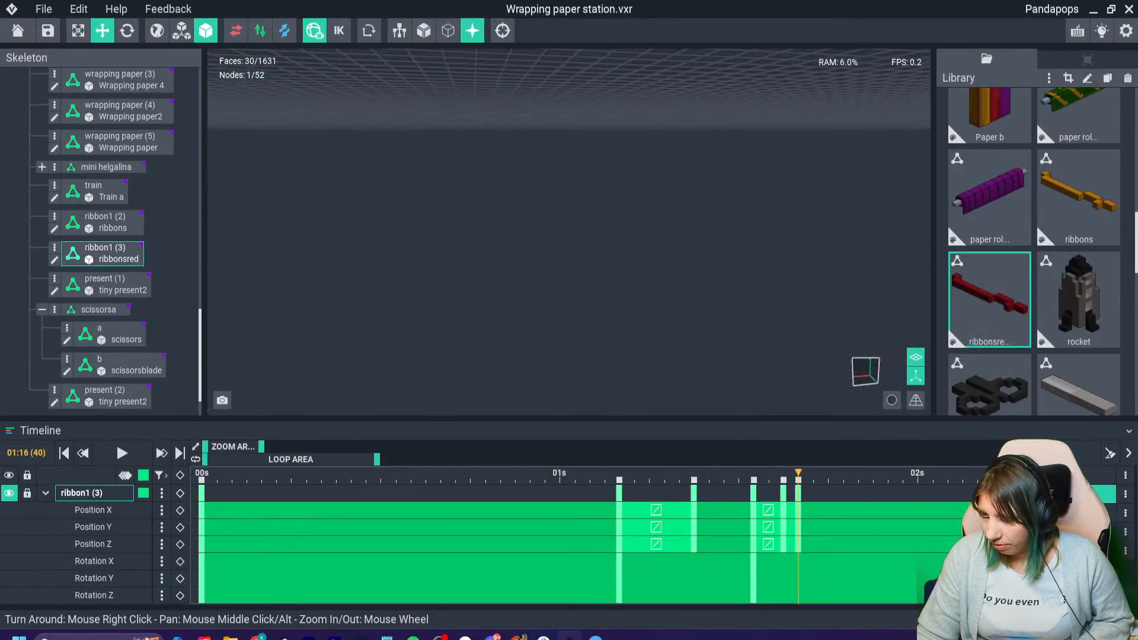
pyautogui.click(502, 31)
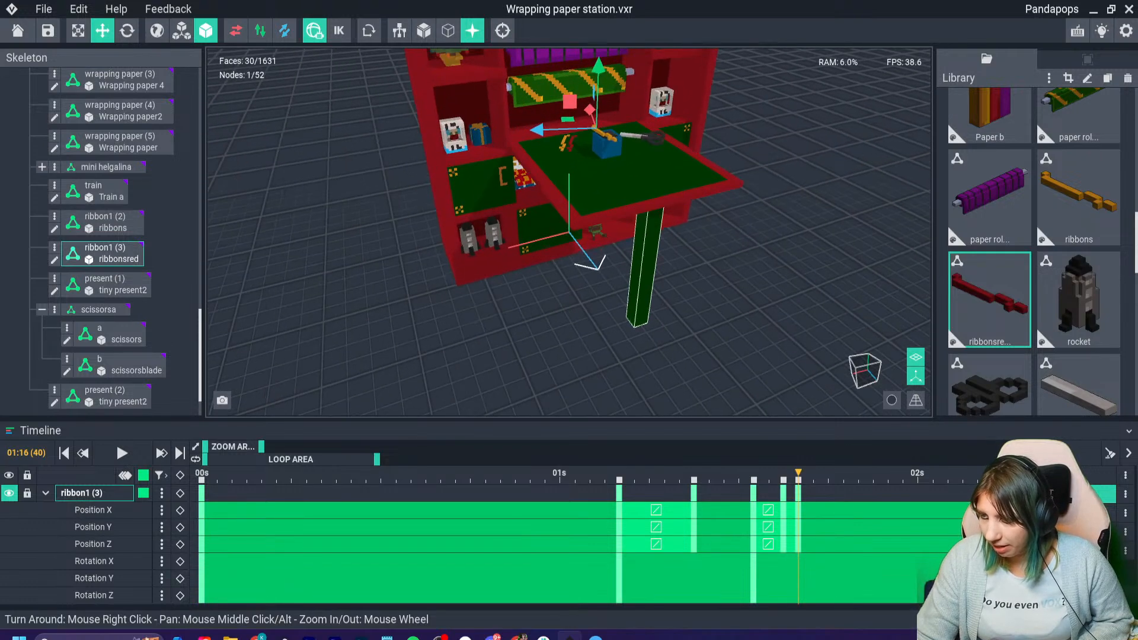
pyautogui.click(643, 267)
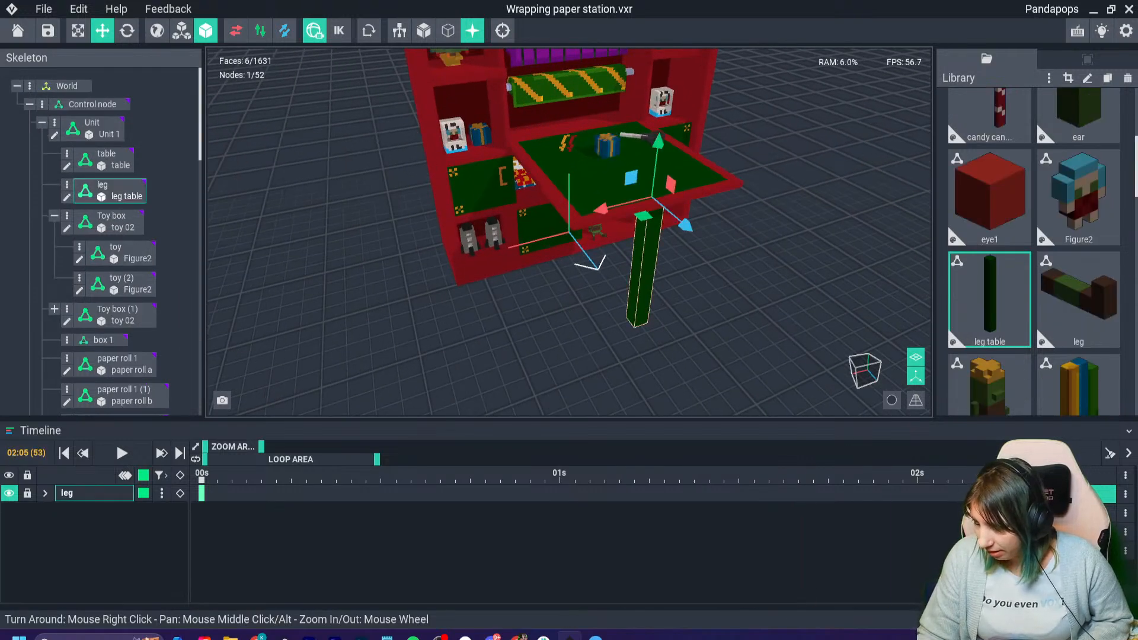
# - Go to frame 9 of the table leg's one-second animation and expand the leg's position and rotation tracks
pyautogui.click(932, 474)
pyautogui.click(1046, 476)
pyautogui.click(352, 474)
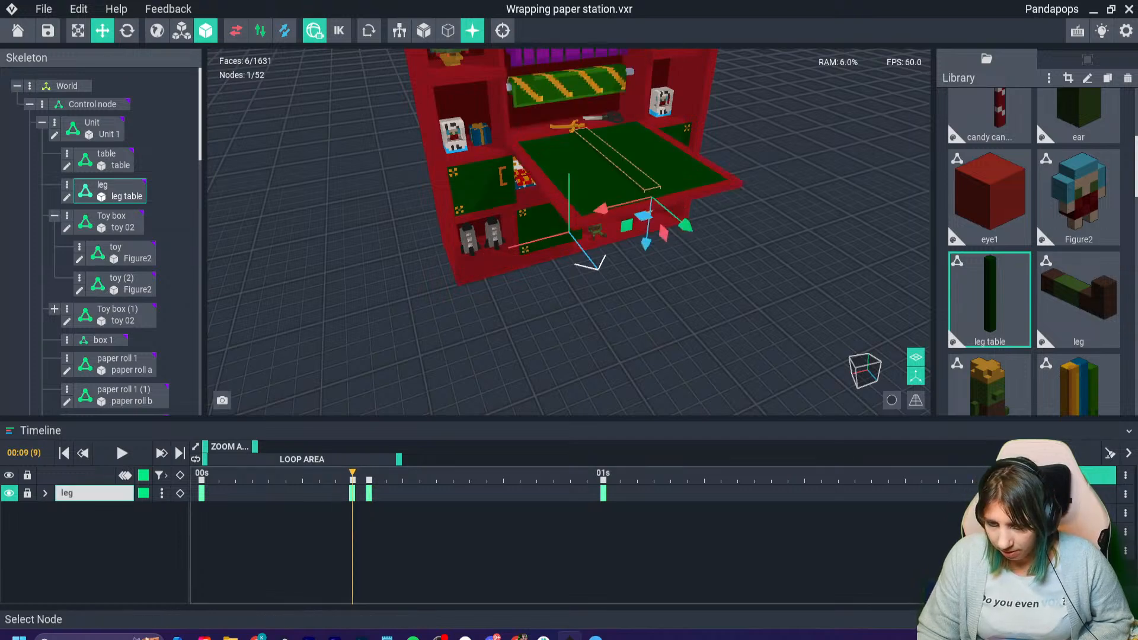
pyautogui.click(45, 493)
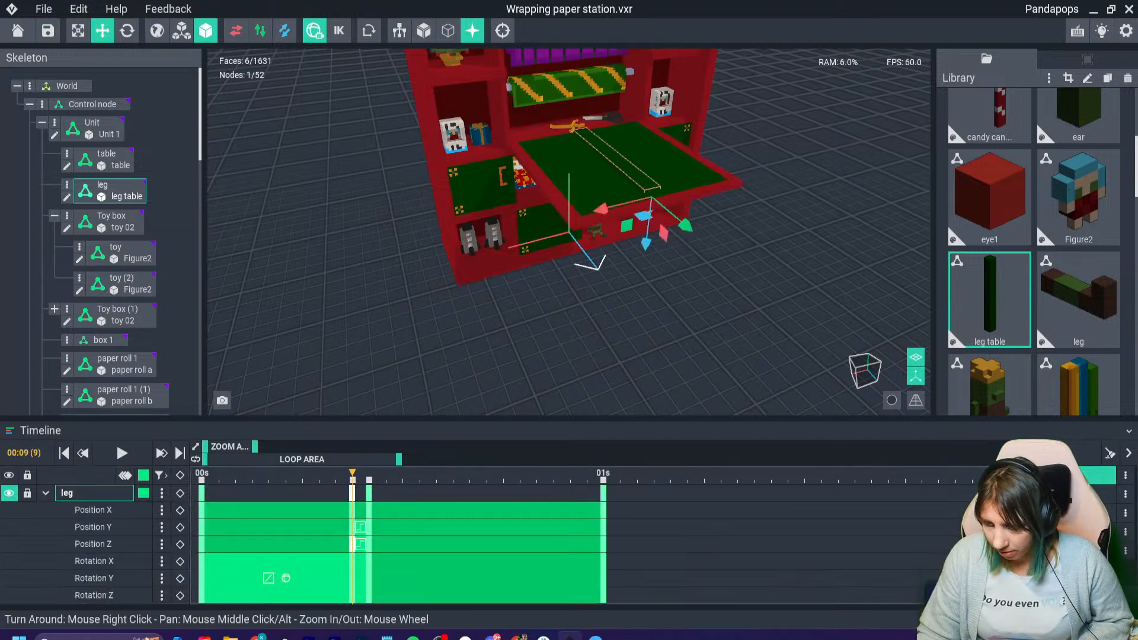
# - Step back and forth between frames 9 and 10 to compare the table leg's placement in the two keyframes
pyautogui.press('Right')
pyautogui.press('Left')
pyautogui.press('Right')
pyautogui.press('Left')
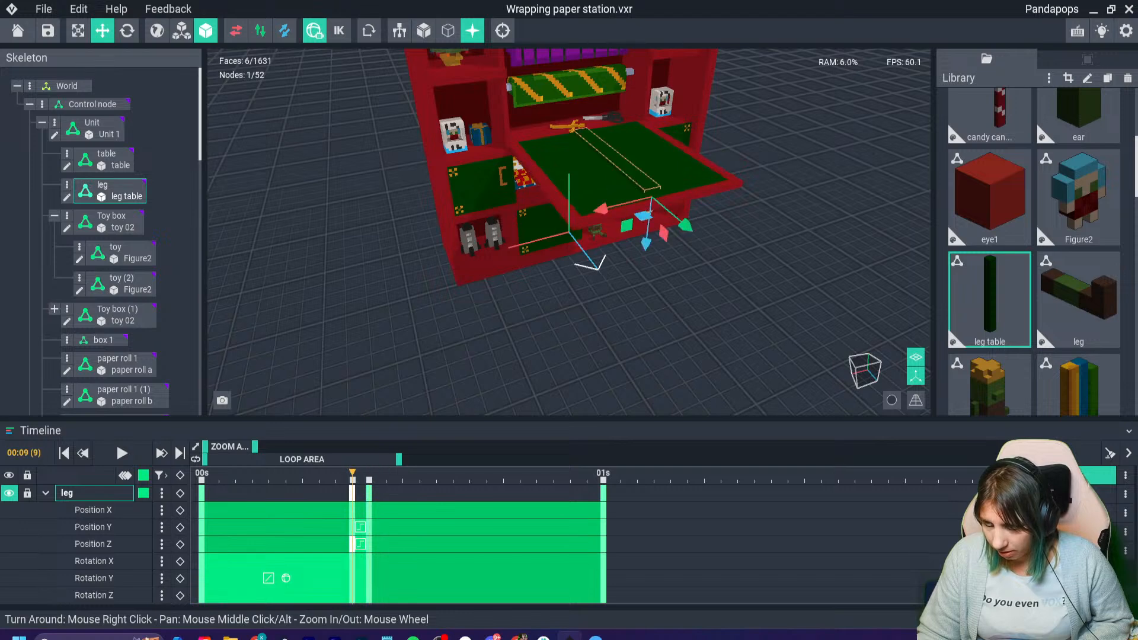
pyautogui.press('Right')
pyautogui.press('Left')
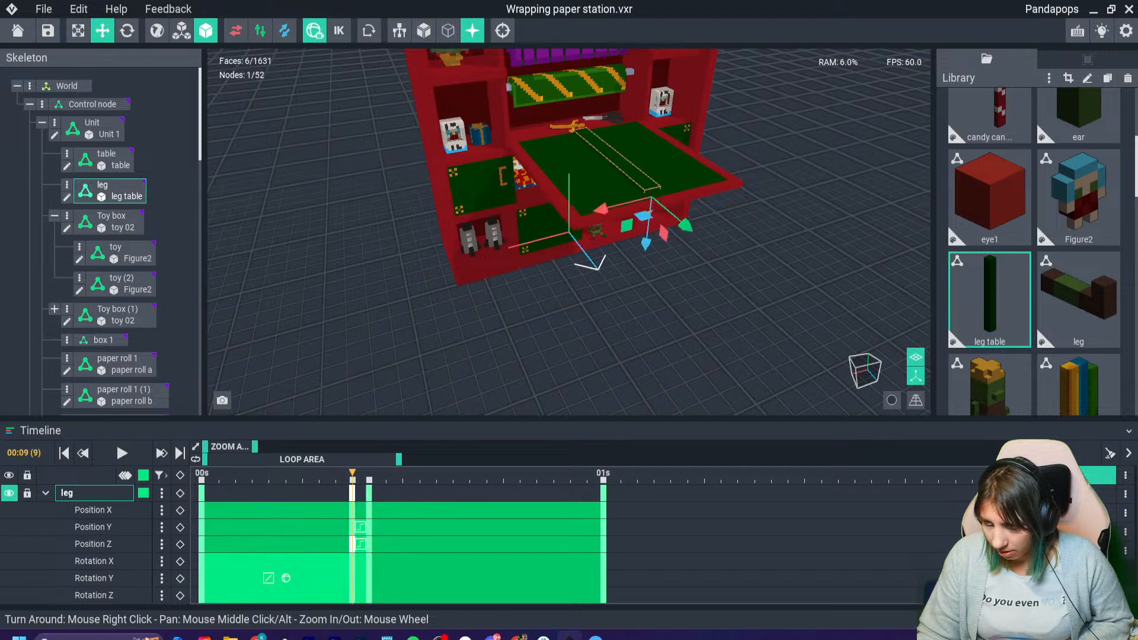
pyautogui.press('Right')
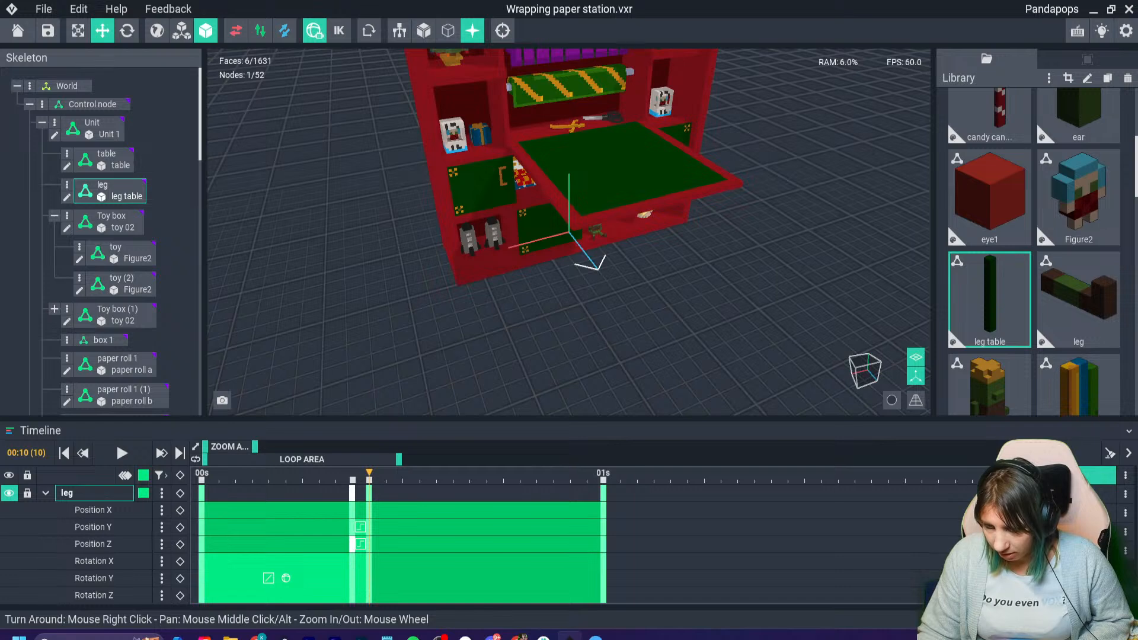
pyautogui.press('Left')
pyautogui.press('Right')
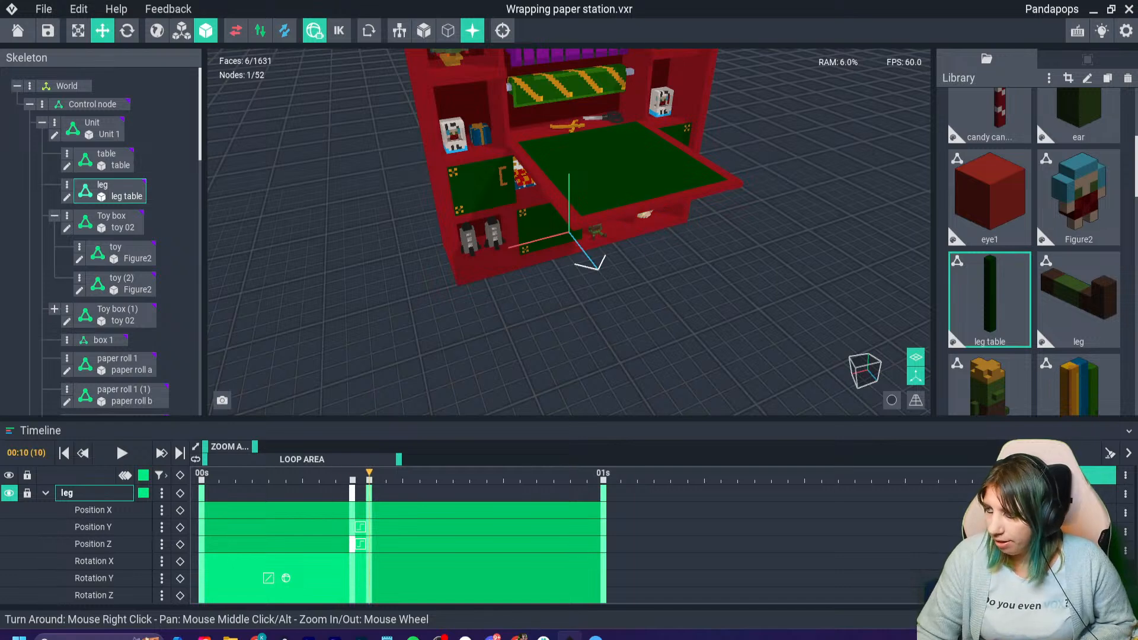
# - Switch back to Light Tracer Render and return the animation timeline to its start
pyautogui.click(1093, 10)
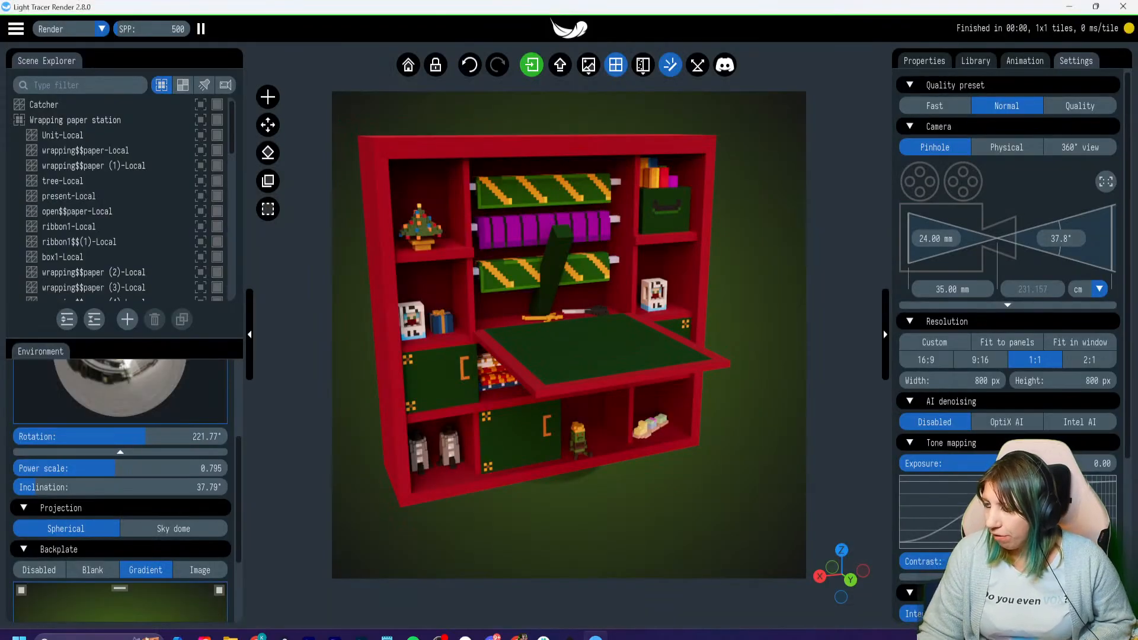
pyautogui.click(1025, 61)
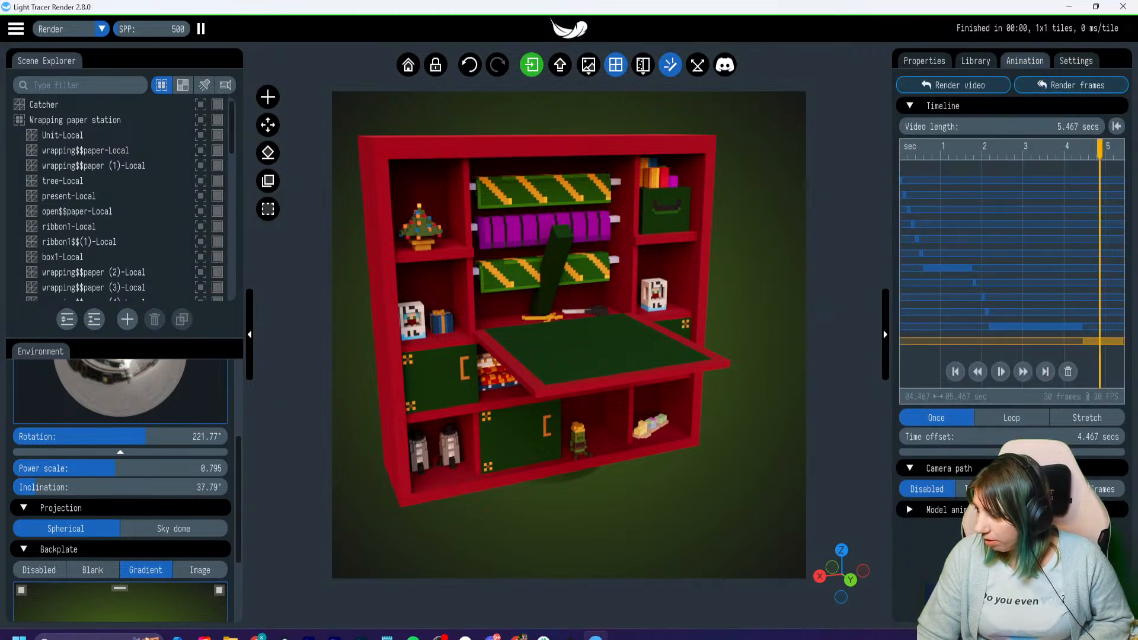
pyautogui.moveTo(1099, 149); pyautogui.dragTo(911, 151)
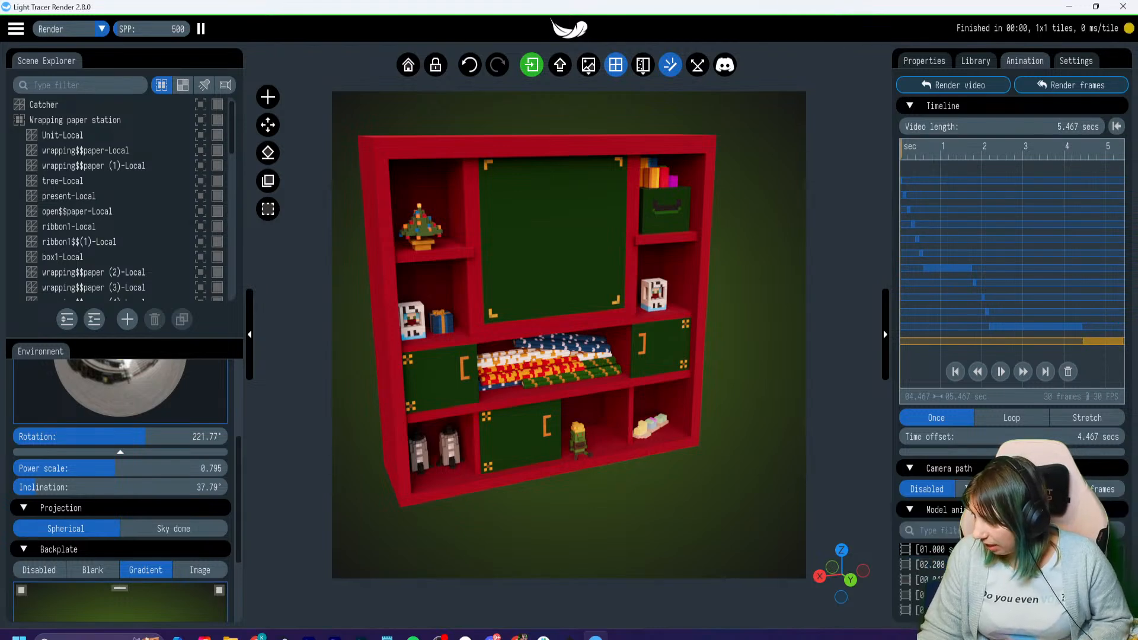
# - Try the Turntable camera path and preview the camera rotating around the cabinet during the animation
pyautogui.click(980, 490)
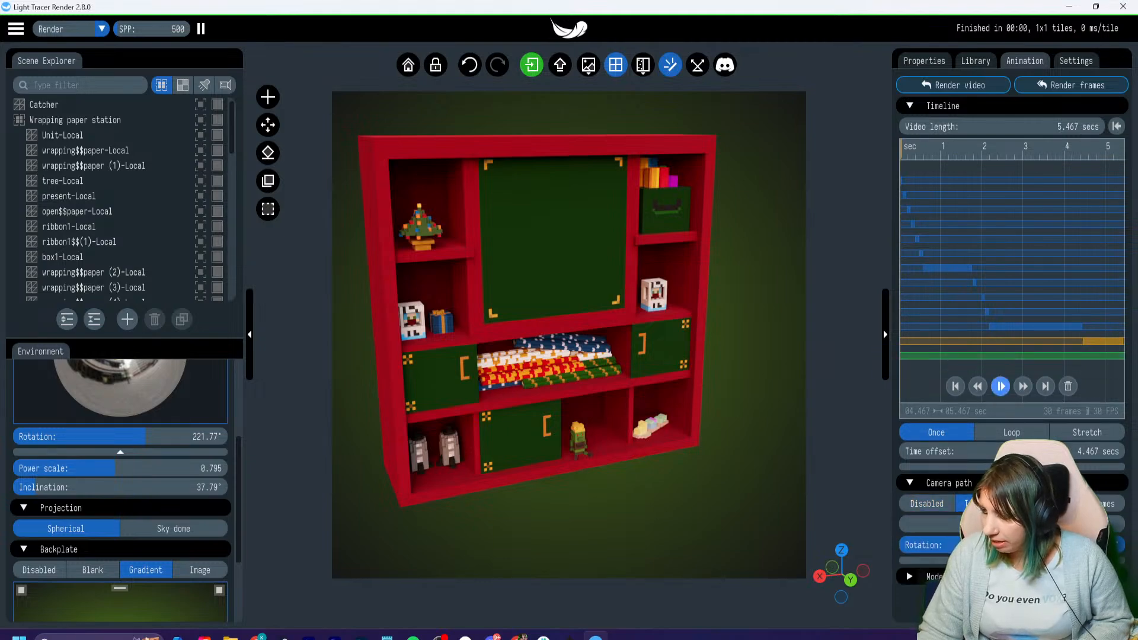
pyautogui.click(1001, 386)
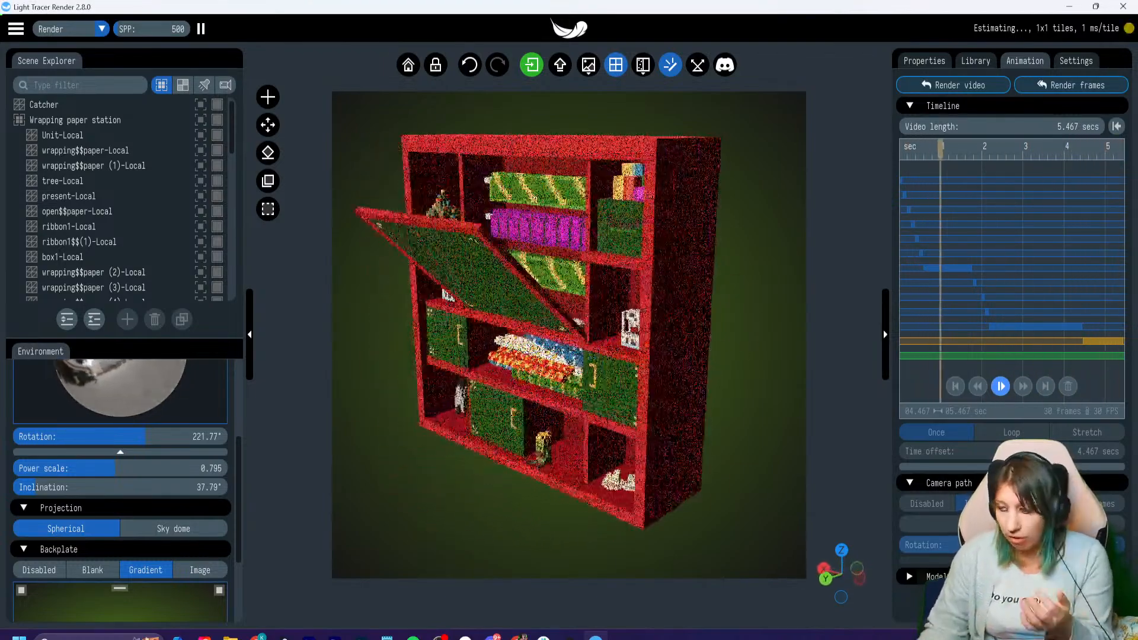
pyautogui.press('space')
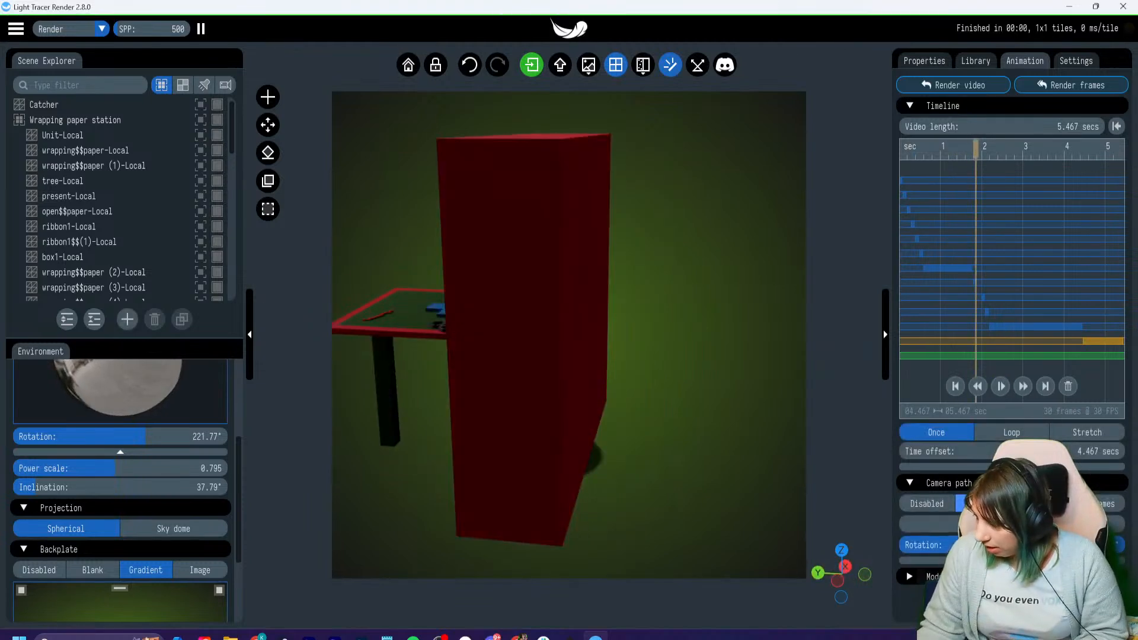
pyautogui.click(927, 504)
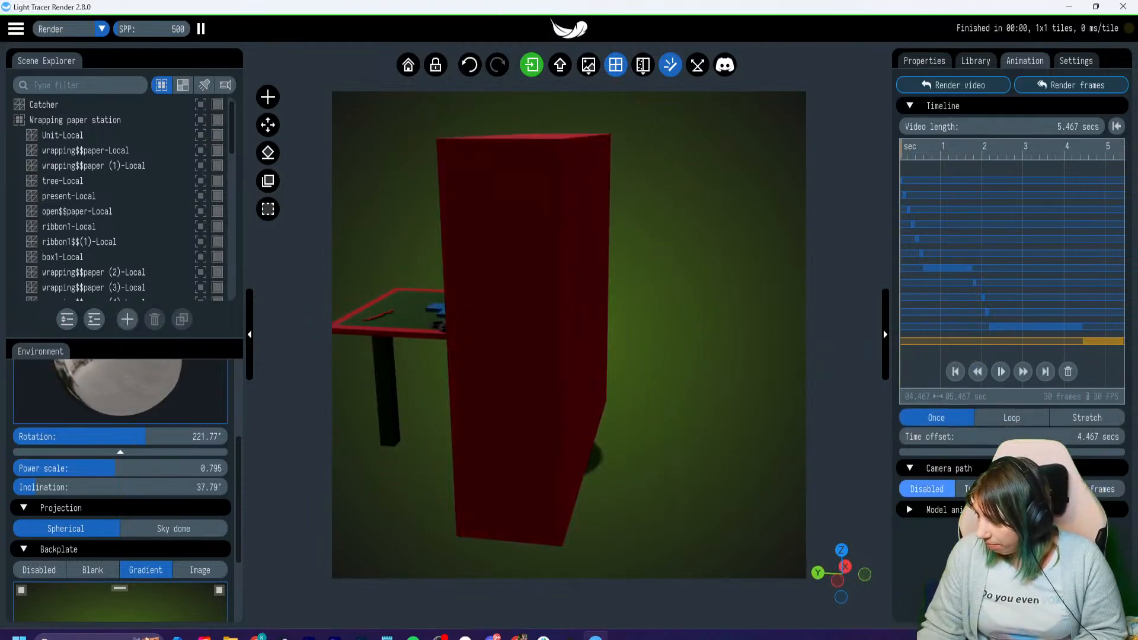
pyautogui.click(966, 489)
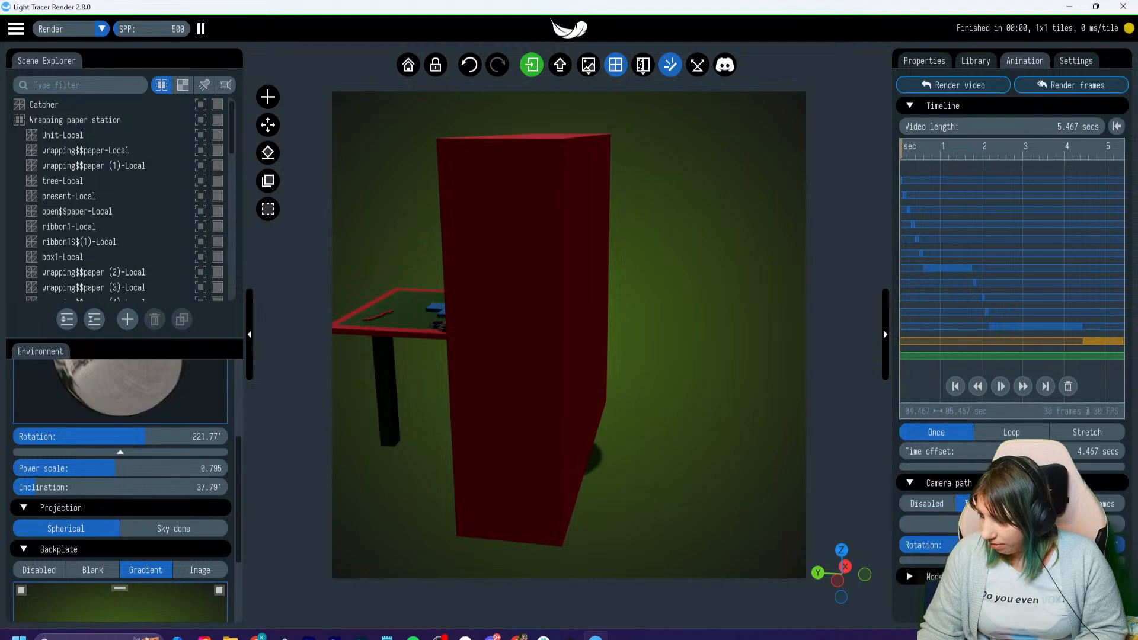
pyautogui.click(1000, 387)
pyautogui.click(1000, 387)
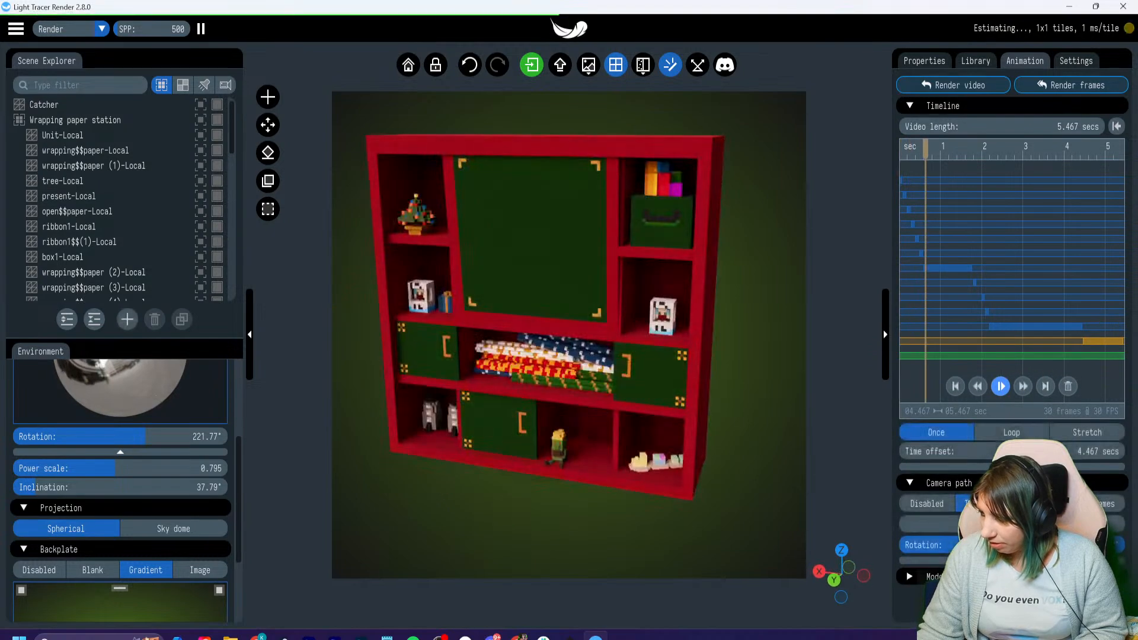
# - Return the timeline to 0 s, change the camera path to Keyframes, and capture the full cabinet view as the first keyframe
pyautogui.moveTo(926, 151); pyautogui.dragTo(900, 152)
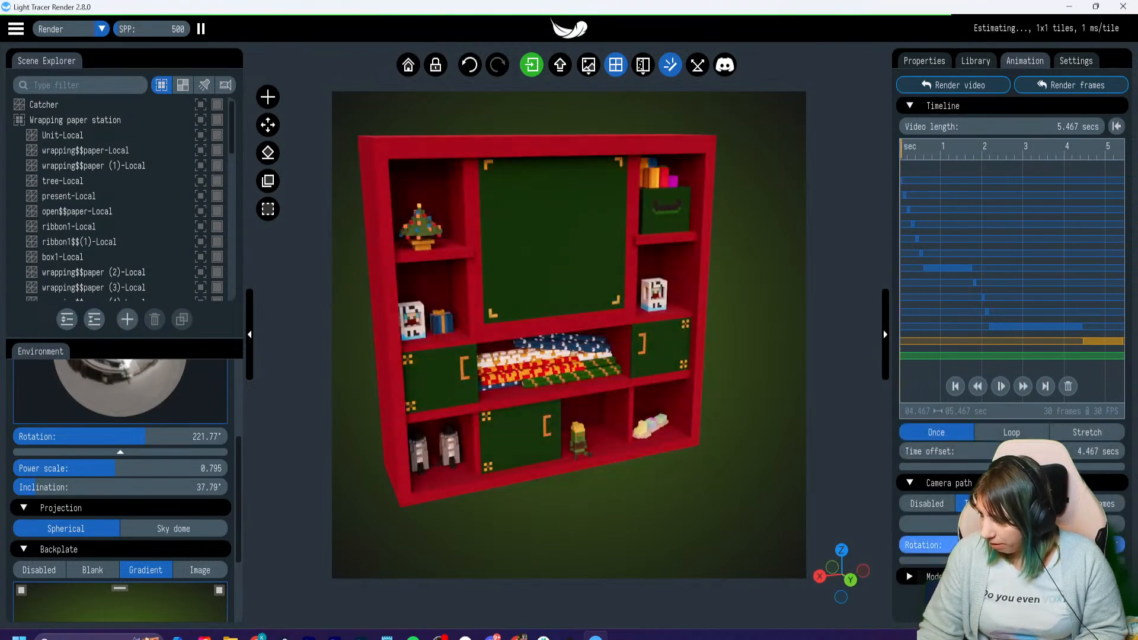
pyautogui.click(926, 503)
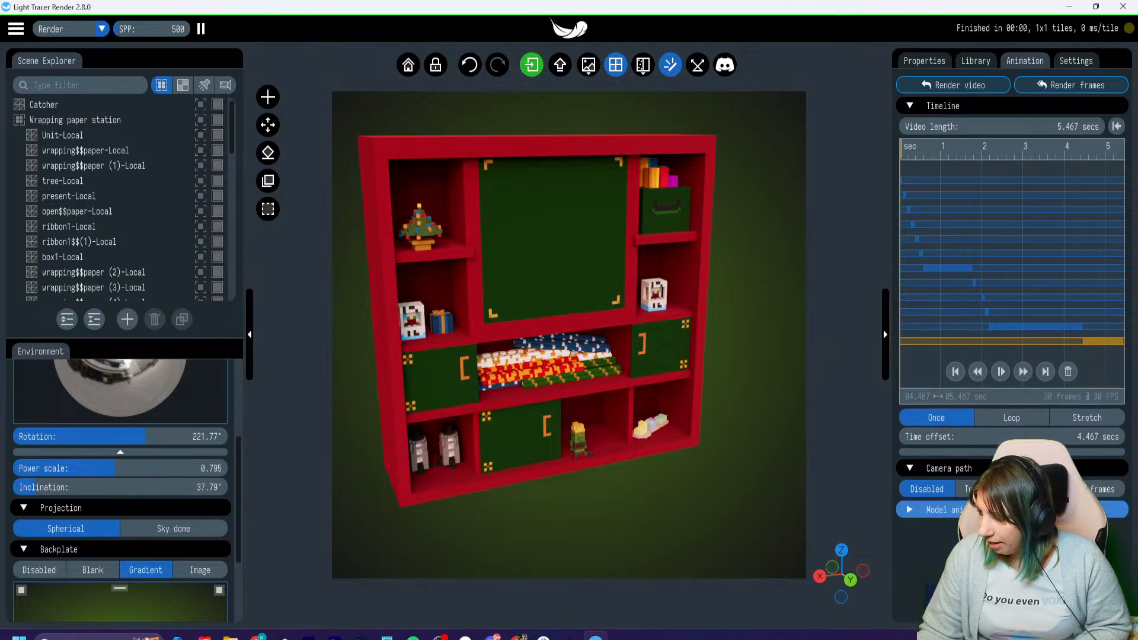
pyautogui.click(1103, 488)
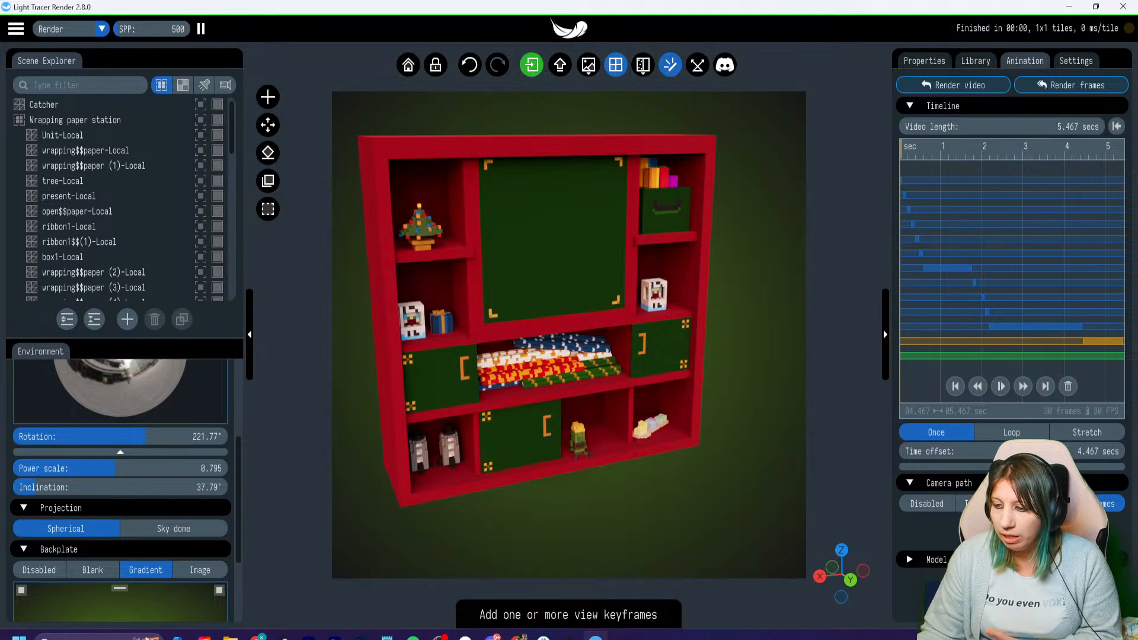
pyautogui.click(1002, 532)
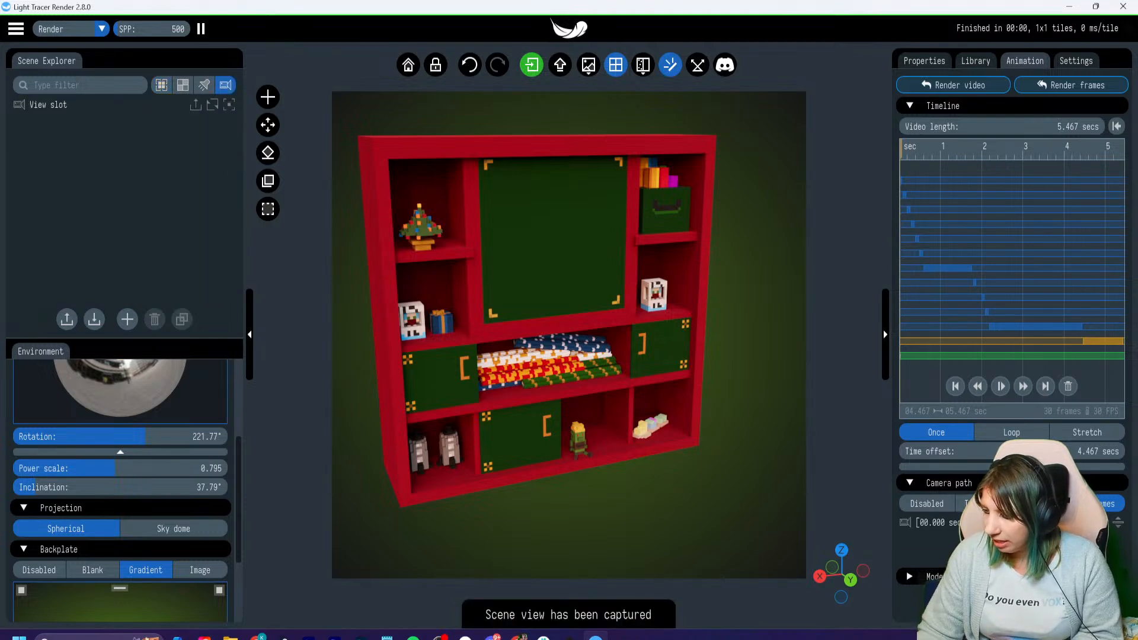
# - Move the timeline to about 2.6 s, frame the tree and present shelves up close, and capture that view as a second keyframe
pyautogui.moveTo(901, 150); pyautogui.dragTo(1011, 149)
pyautogui.scroll(3, 546, 448)
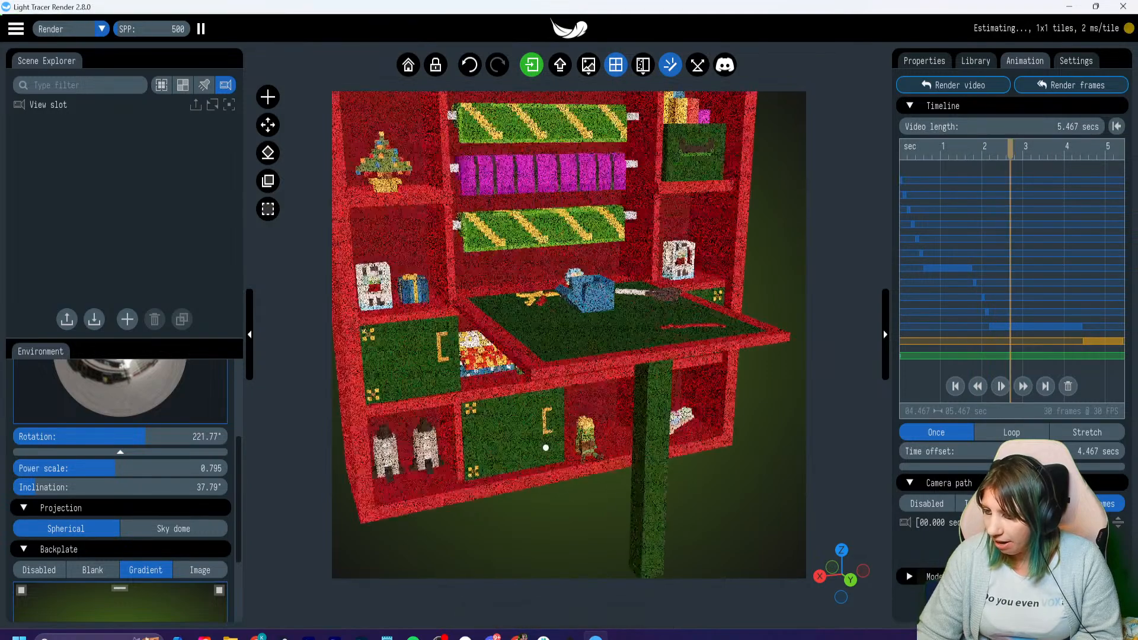
pyautogui.scroll(2, 545, 447)
pyautogui.moveTo(601, 151); pyautogui.dragTo(735, 256, button='right')
pyautogui.scroll(4, 569, 336)
pyautogui.moveTo(569, 335); pyautogui.dragTo(649, 378, button='right')
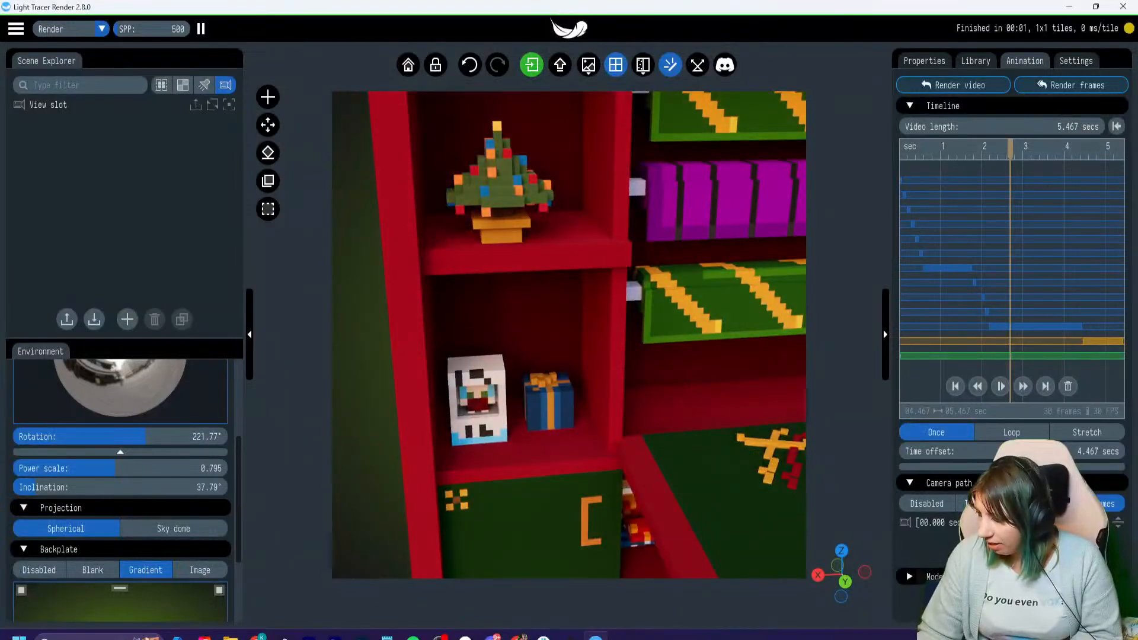
pyautogui.click(1012, 549)
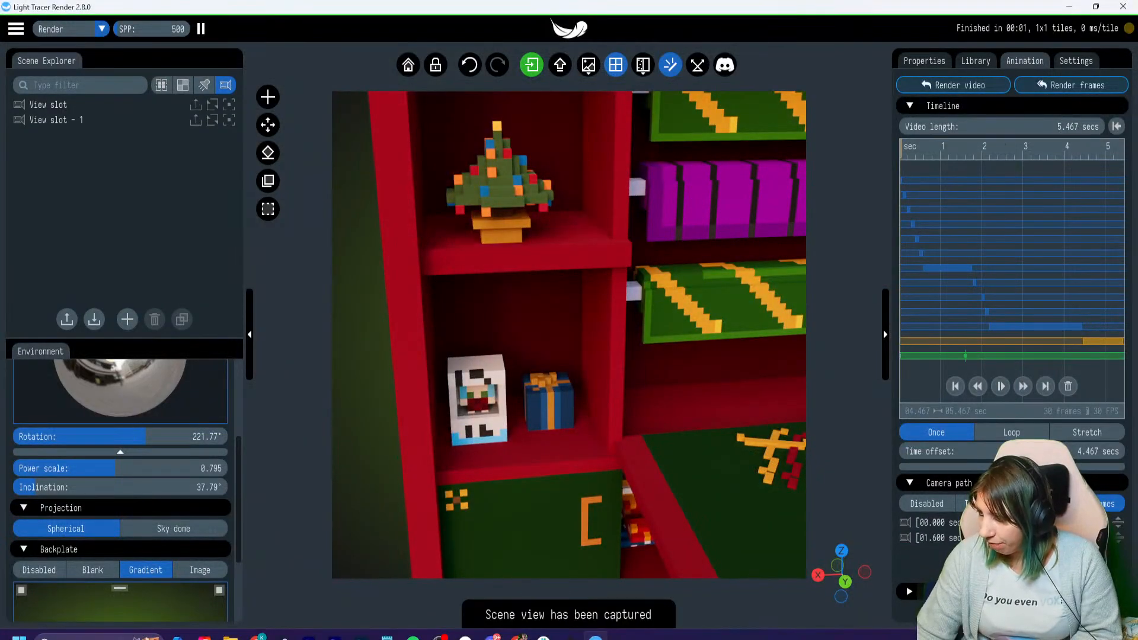
# - Move the timeline to about 2.5 s, frame the whole cabinet with its desk folded out, and capture that view as a third keyframe
pyautogui.press('space')
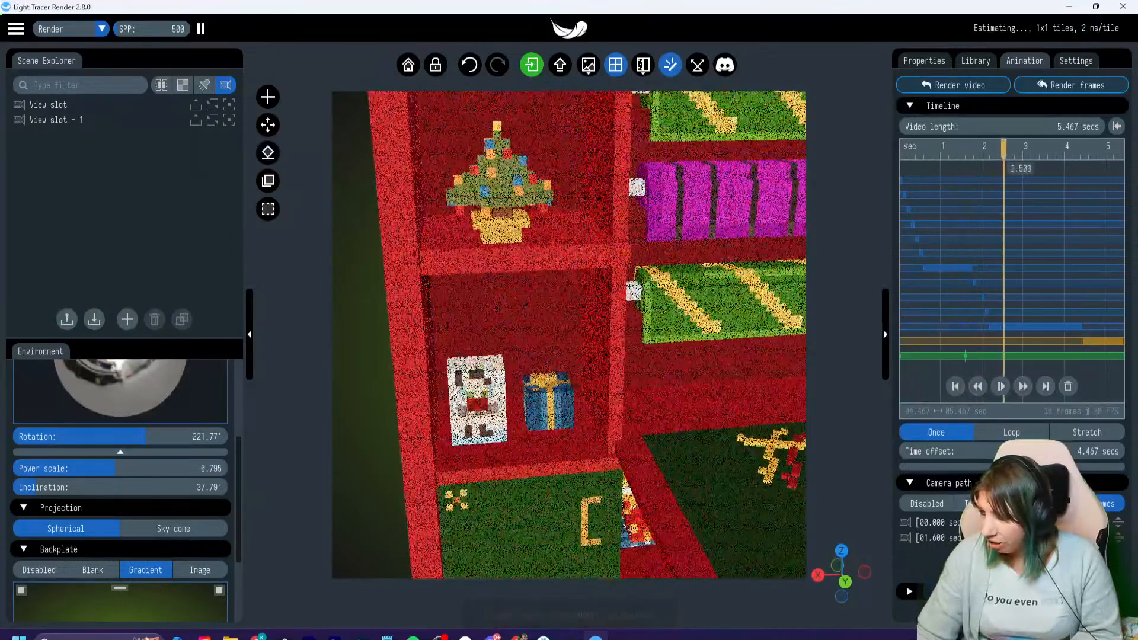
pyautogui.press('space')
pyautogui.press('space')
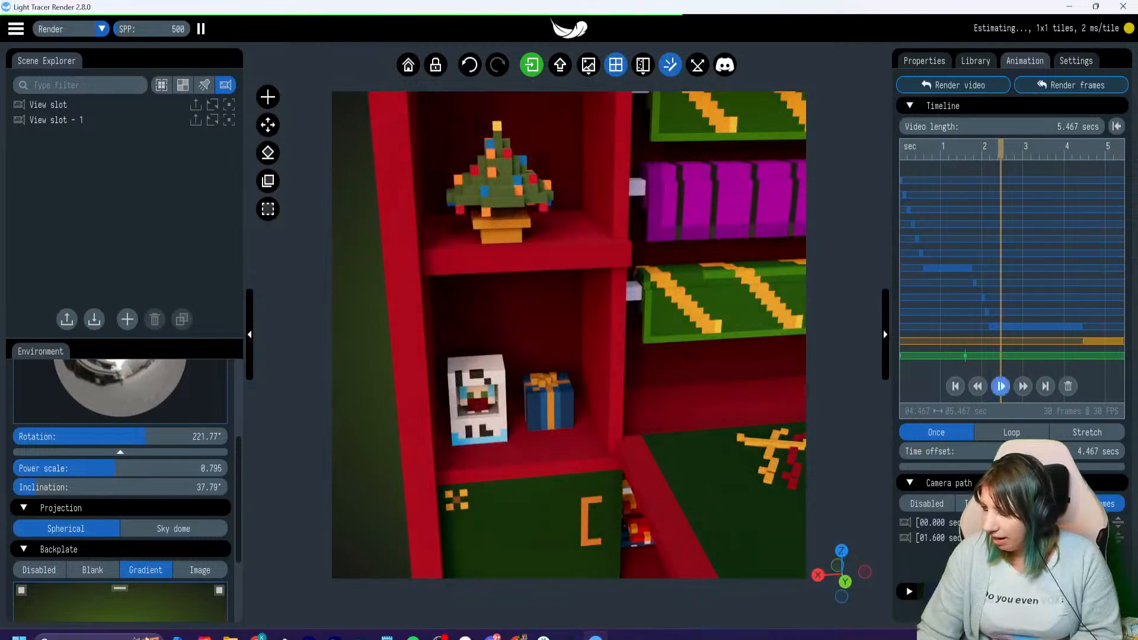
pyautogui.scroll(-5, 569, 335)
pyautogui.moveTo(569, 335); pyautogui.dragTo(466, 323, button='right')
pyautogui.moveTo(534, 336); pyautogui.dragTo(569, 336)
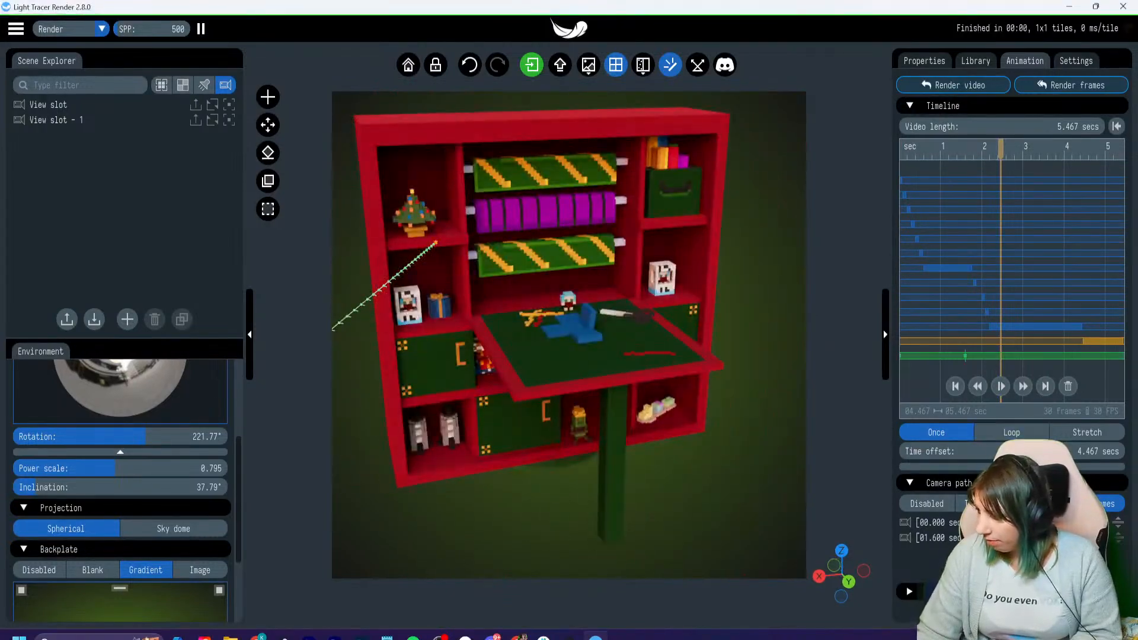
pyautogui.click(1012, 563)
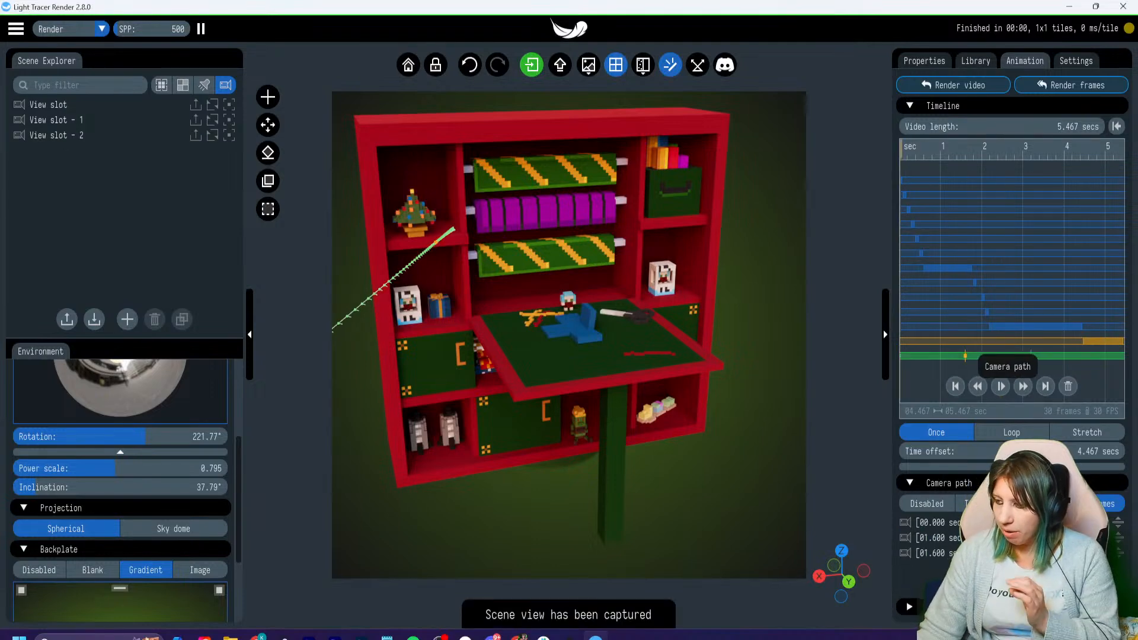
# - Select the camera path track and set the second camera keyframe's time to 1 second
pyautogui.click(1010, 355)
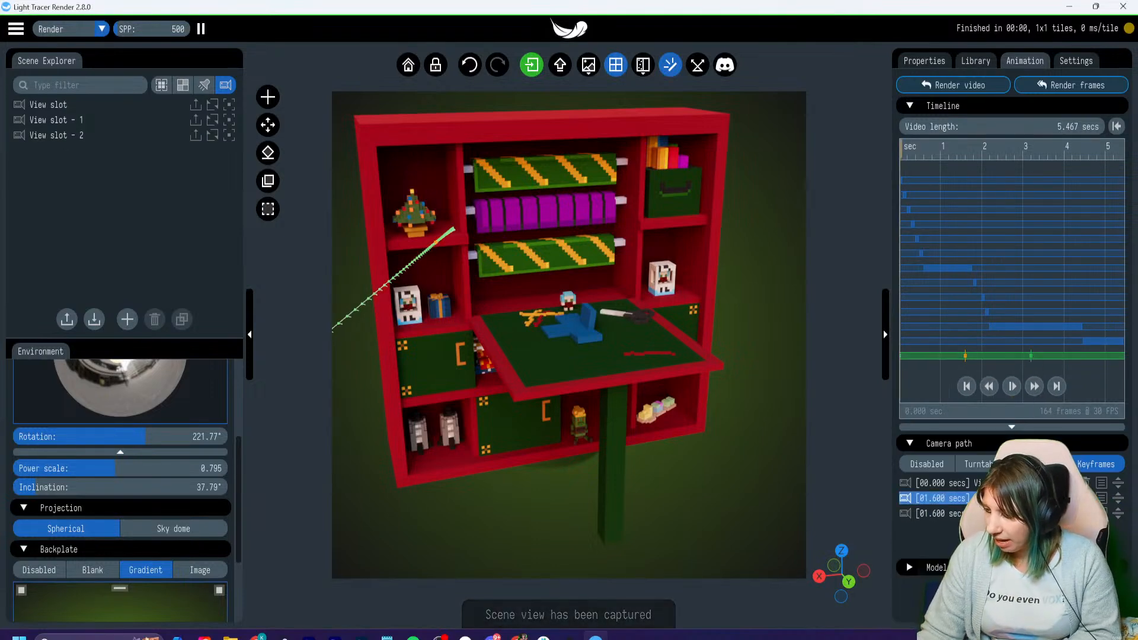
pyautogui.click(1101, 499)
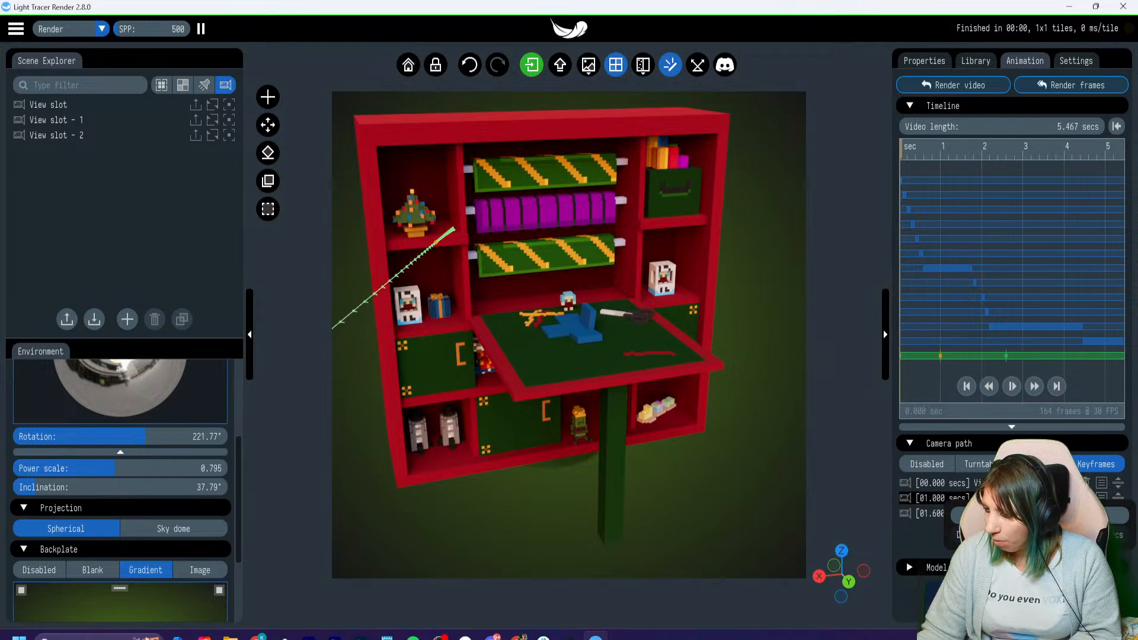
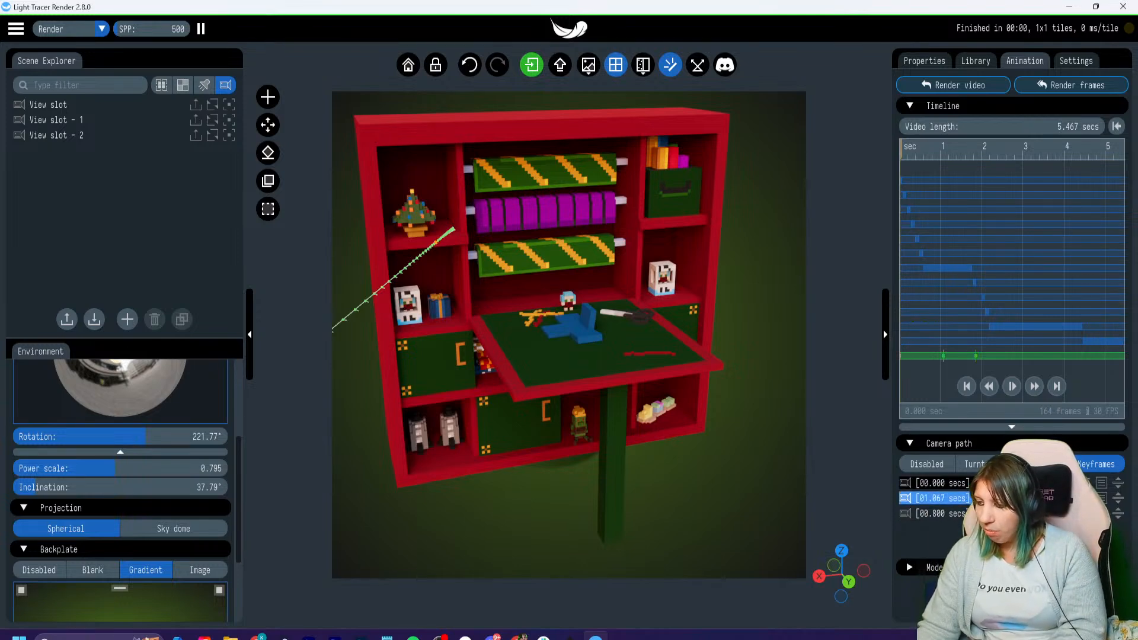
# - Play the animation to 4.3 s, orbit to show the desk and gift from the cabinet's right side, and capture that view as a fourth keyframe
pyautogui.click(943, 499)
pyautogui.click(942, 514)
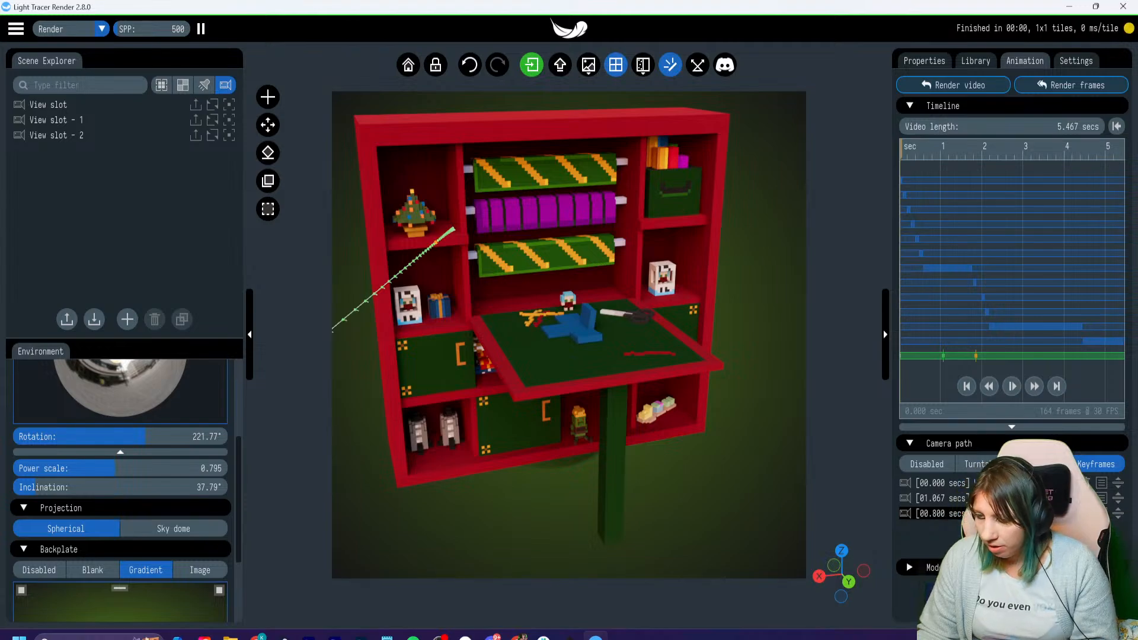
pyautogui.click(1012, 385)
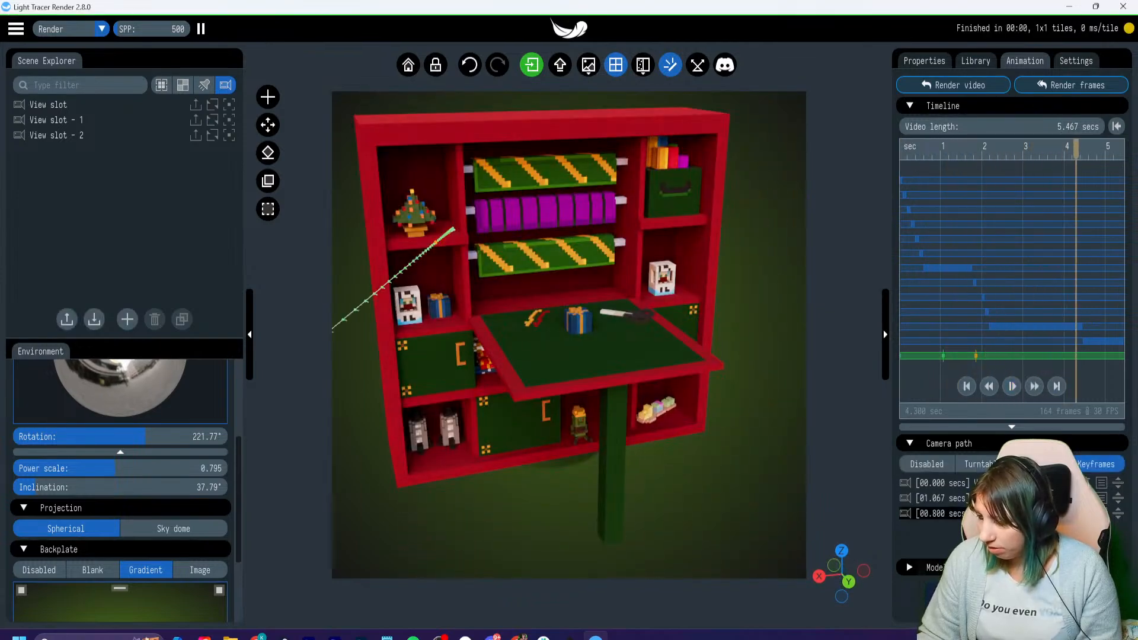
pyautogui.moveTo(592, 335); pyautogui.dragTo(527, 335)
pyautogui.moveTo(682, 336); pyautogui.dragTo(518, 348, button='right')
pyautogui.moveTo(569, 341); pyautogui.dragTo(533, 343)
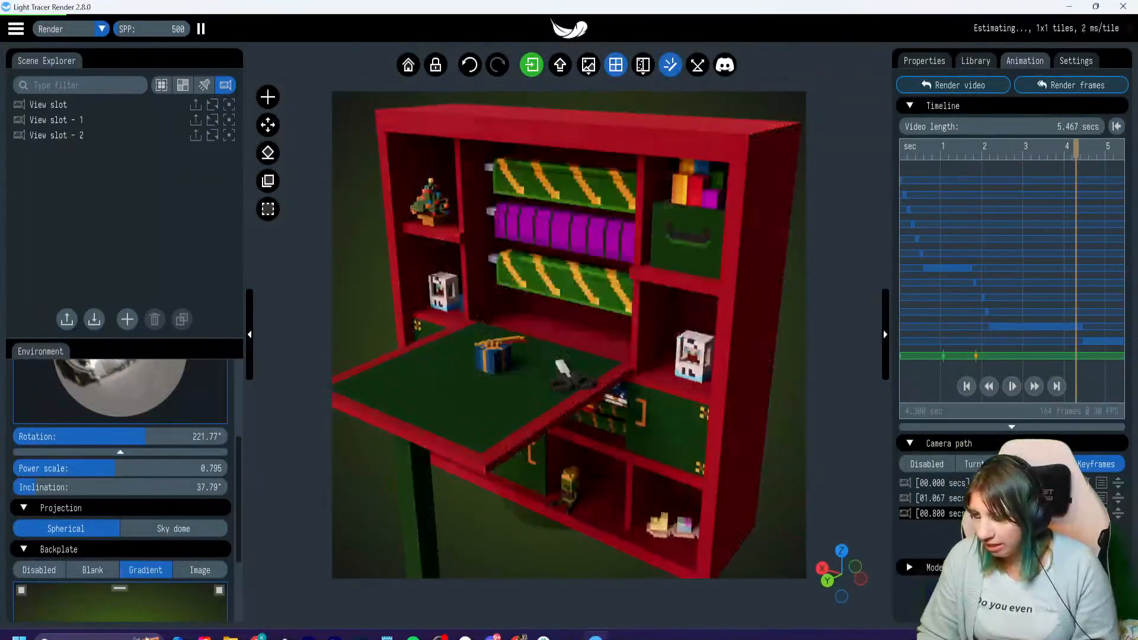
pyautogui.click(1012, 540)
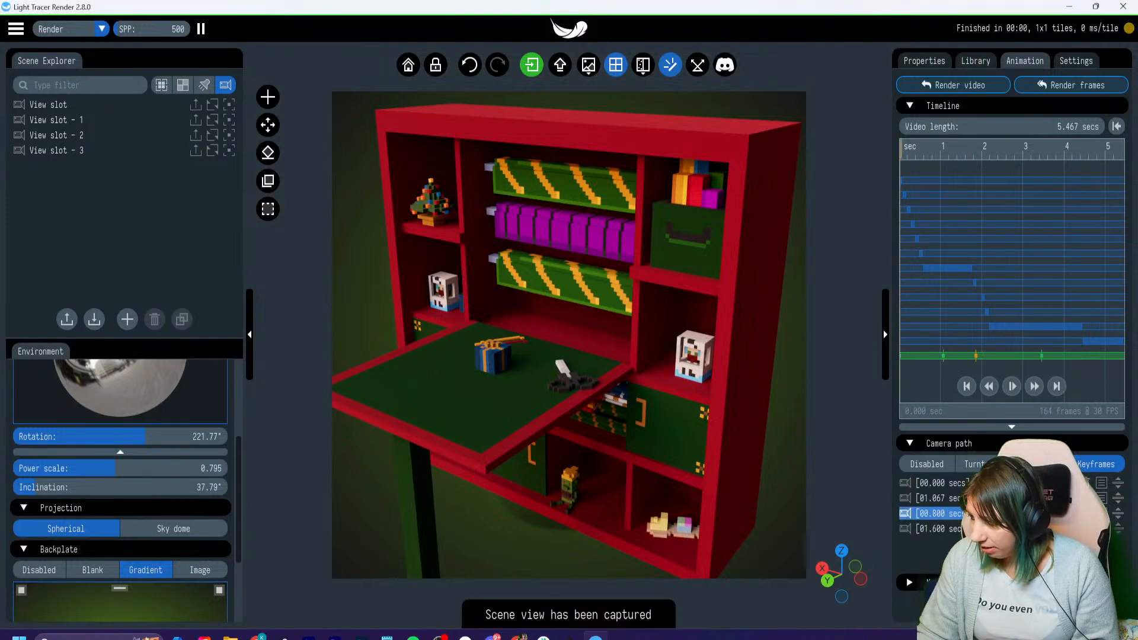
# - Capture a fifth camera keyframe with a 0.4-second time, and add a sixth keyframe near the 5 s mark
pyautogui.click(1012, 555)
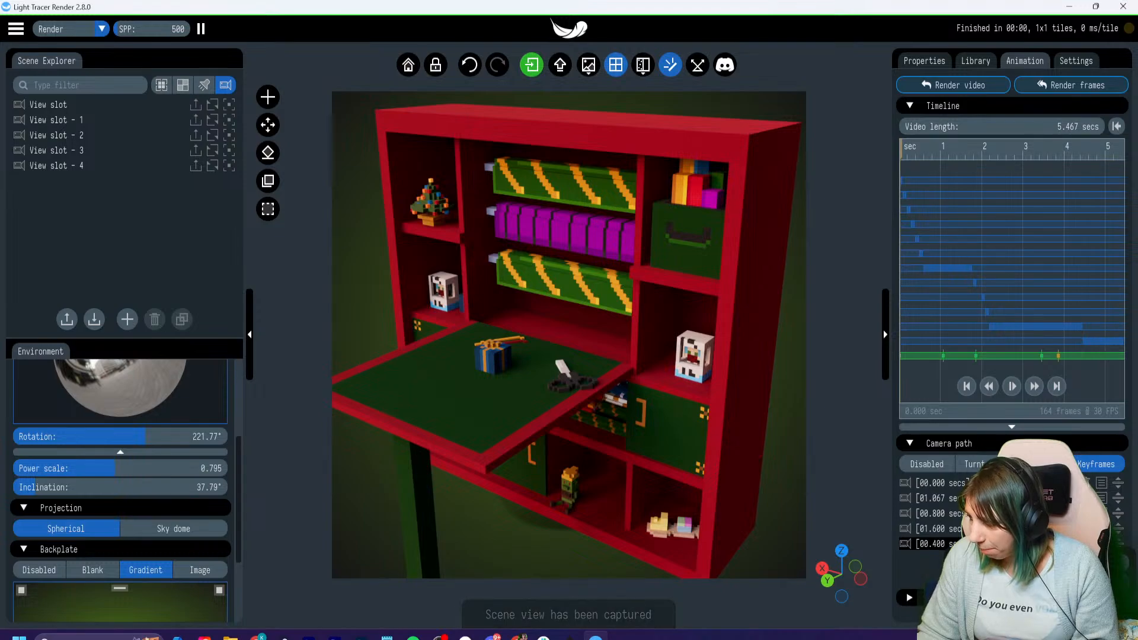
pyautogui.moveTo(1012, 543); pyautogui.dragTo(972, 544)
pyautogui.moveTo(534, 355); pyautogui.dragTo(646, 362)
pyautogui.moveTo(379, 338); pyautogui.dragTo(661, 318, button='right')
pyautogui.moveTo(569, 350); pyautogui.dragTo(578, 350)
pyautogui.moveTo(577, 350); pyautogui.dragTo(646, 355, button='right')
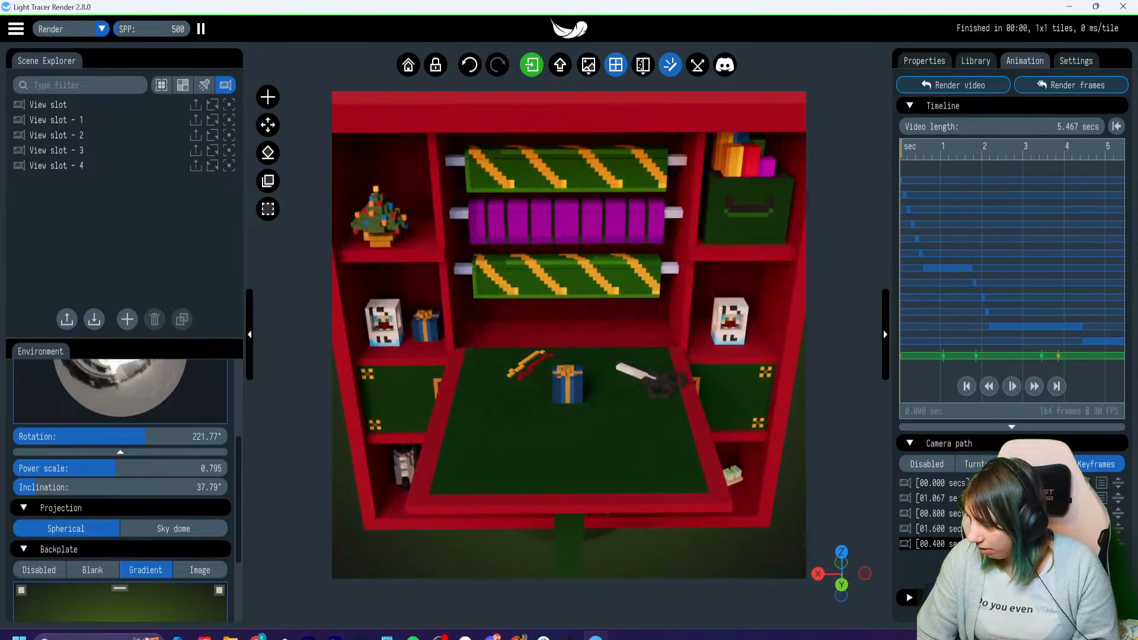
pyautogui.moveTo(1065, 154); pyautogui.dragTo(1095, 154)
pyautogui.click(1012, 574)
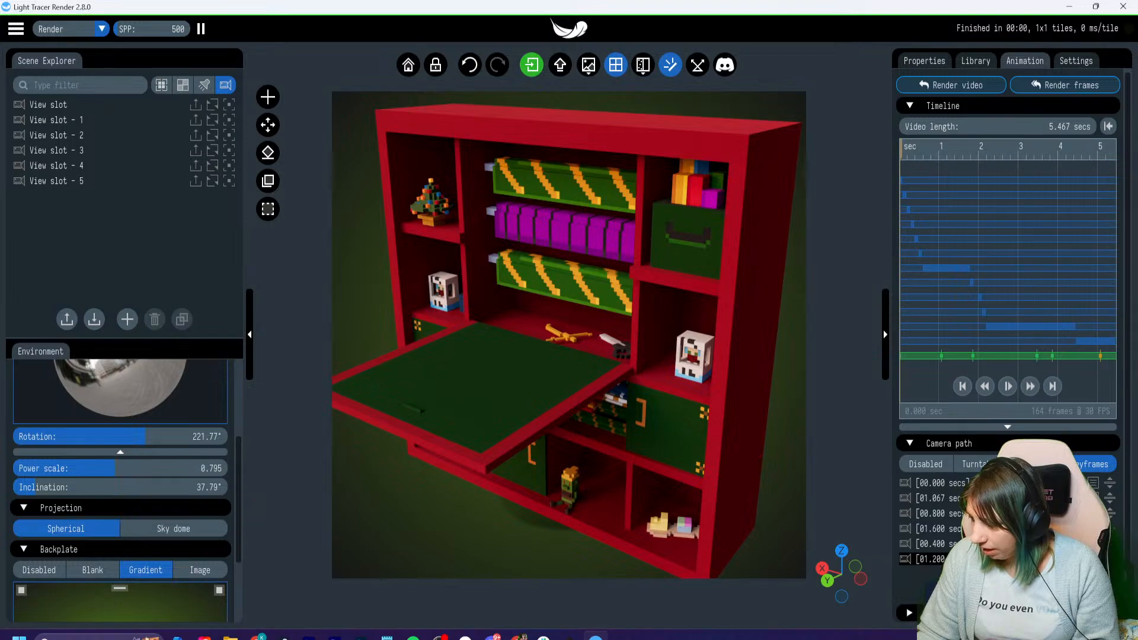
# - Play the animation from 0 s to about 2 s to review the keyframed camera movement
pyautogui.click(902, 155)
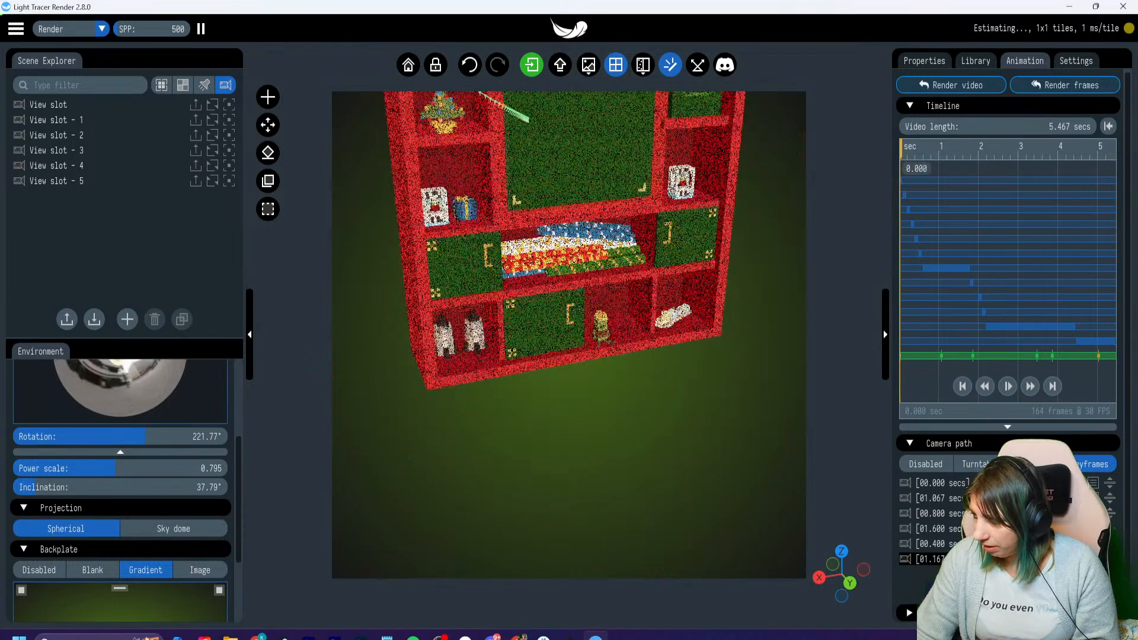
pyautogui.click(1008, 387)
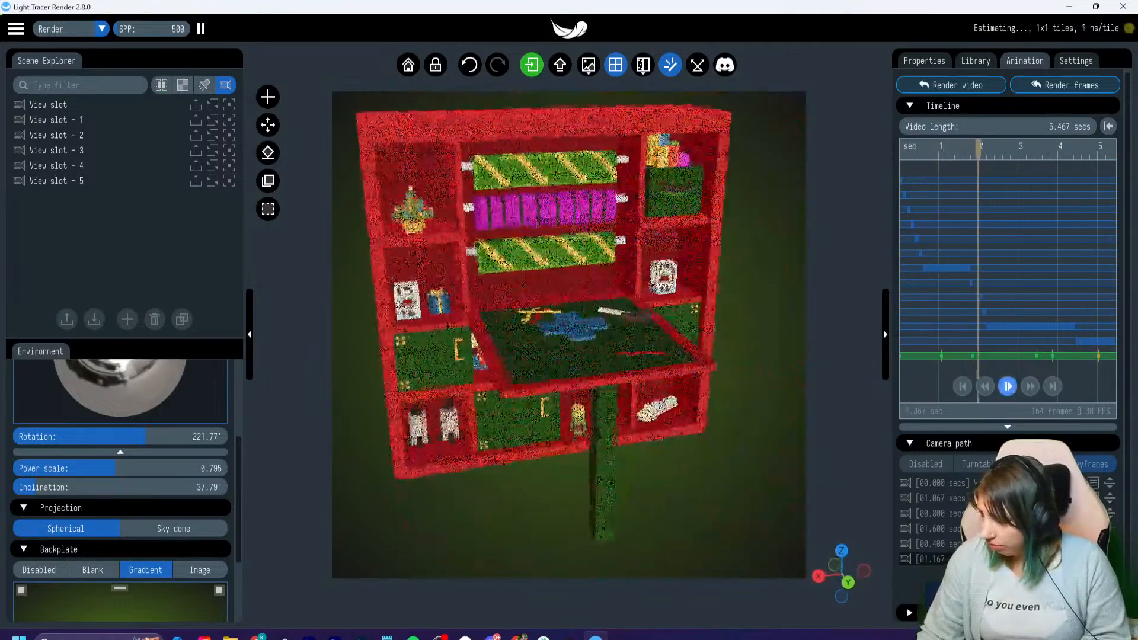
pyautogui.click(1008, 386)
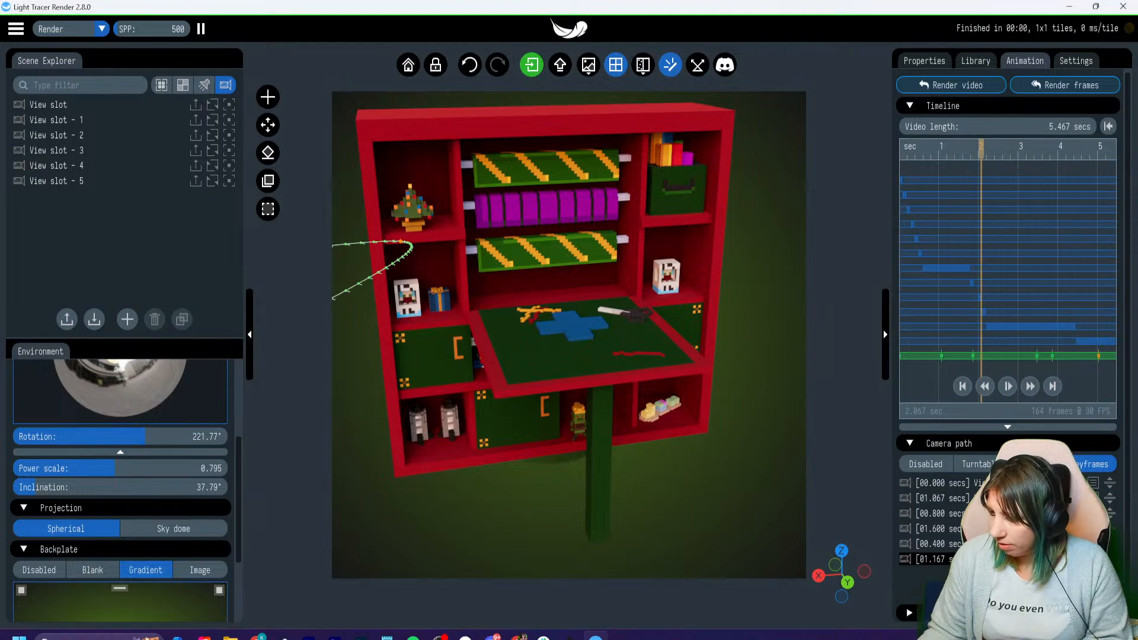
pyautogui.moveTo(569, 332); pyautogui.dragTo(581, 327)
pyautogui.moveTo(580, 327); pyautogui.dragTo(539, 356, button='right')
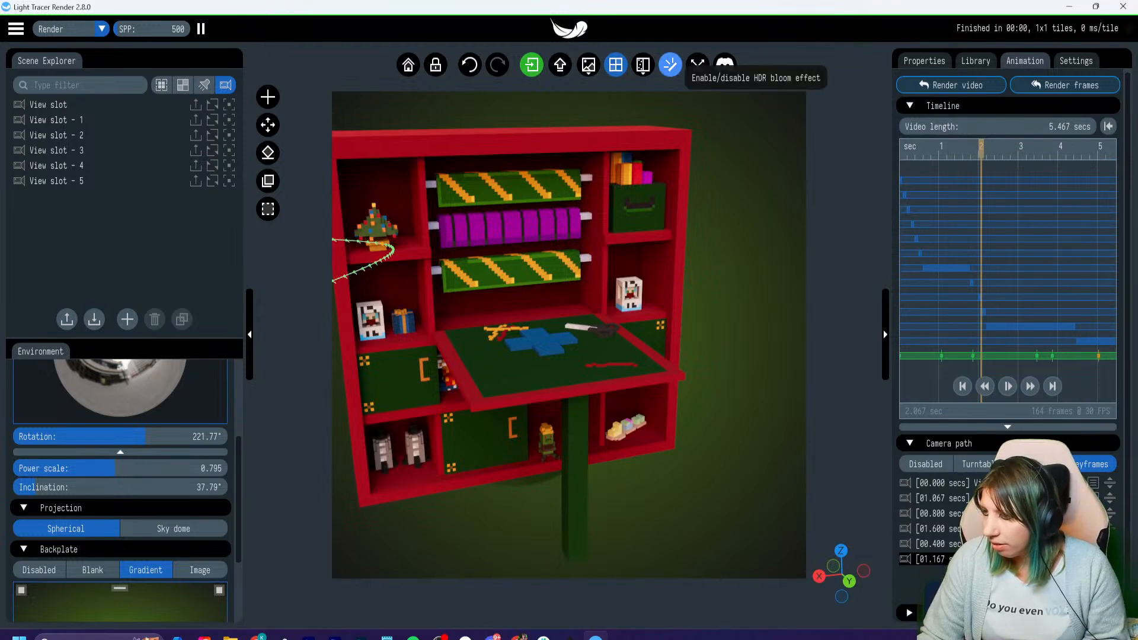
# - Toggle the HDR bloom effect to compare it and leave it disabled
pyautogui.click(669, 64)
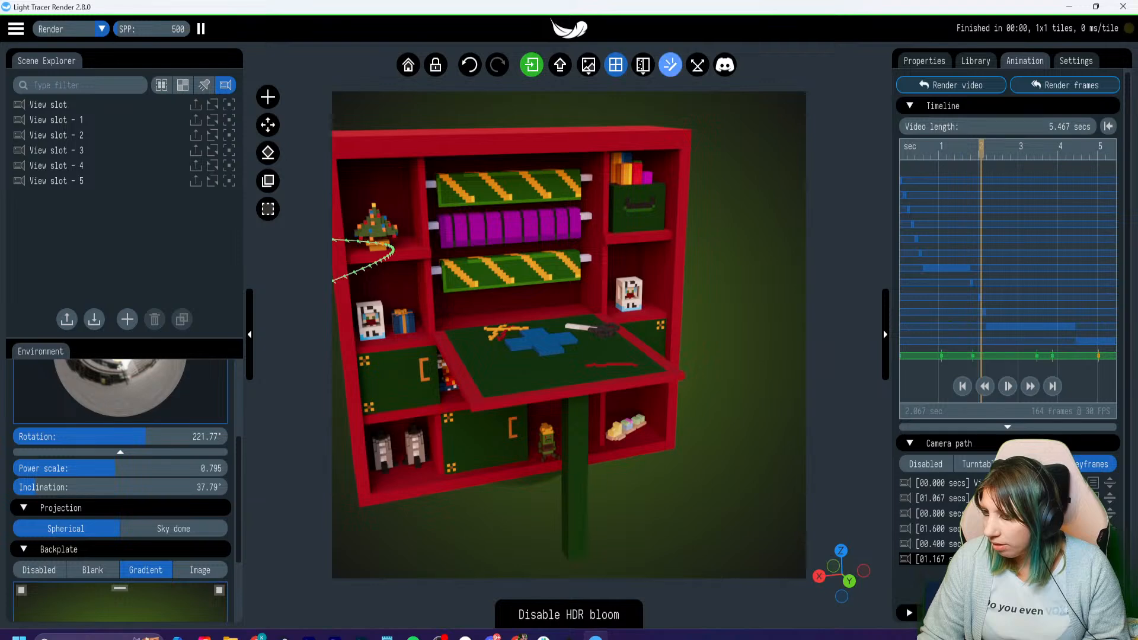
pyautogui.click(669, 64)
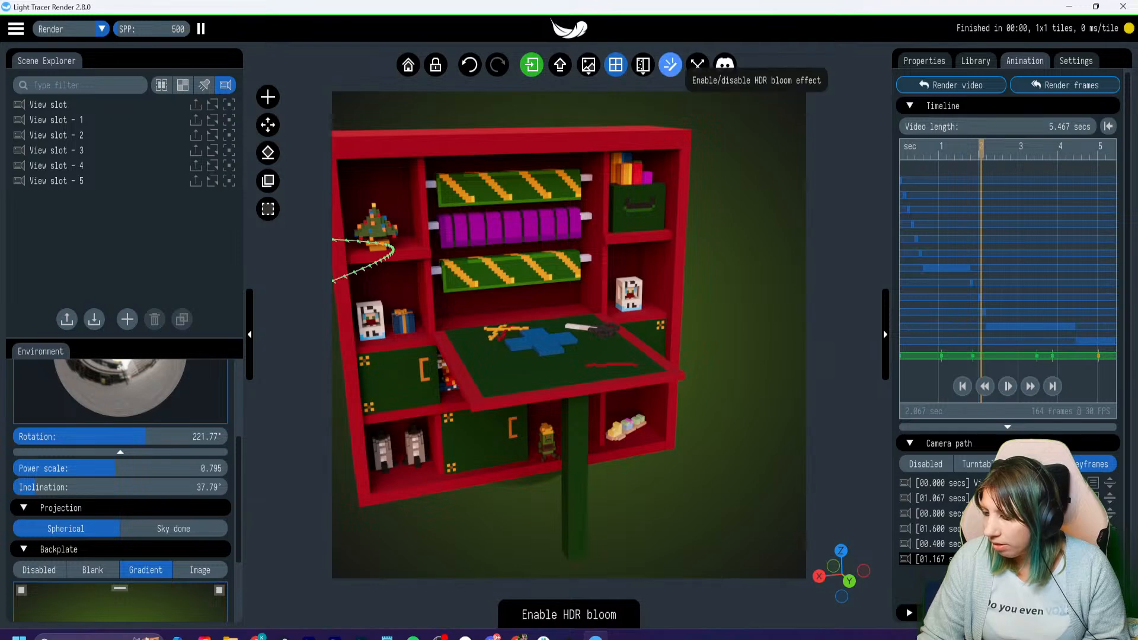
pyautogui.click(669, 64)
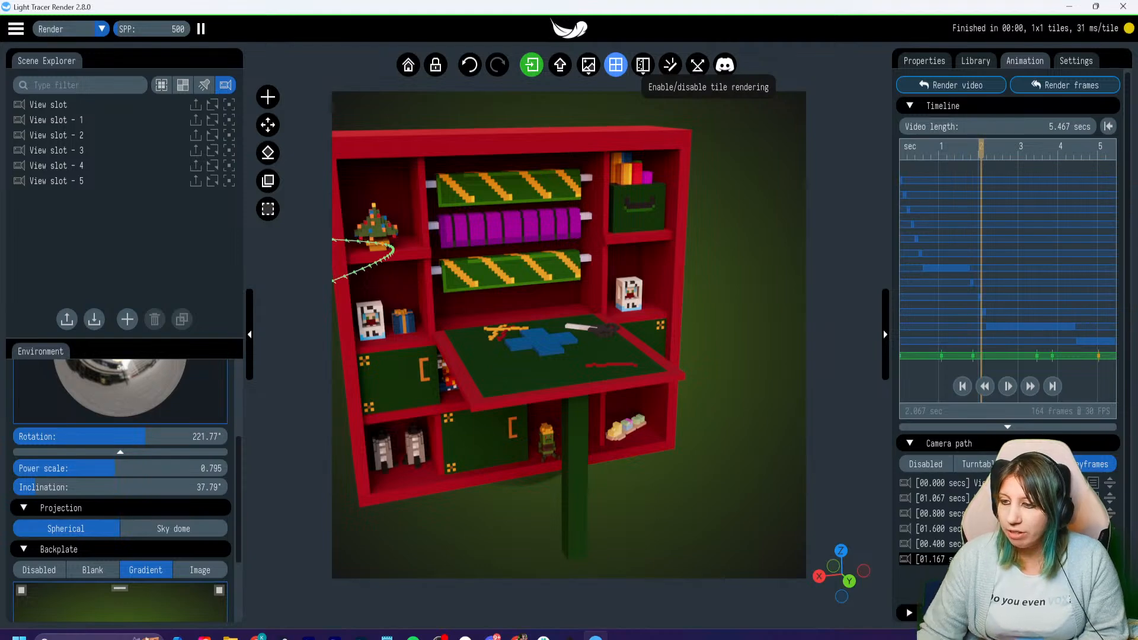
# - Return the timeline to 0 s and render the animation as a GIF named gift wrap in the Pictures folder
pyautogui.moveTo(981, 148); pyautogui.dragTo(901, 148)
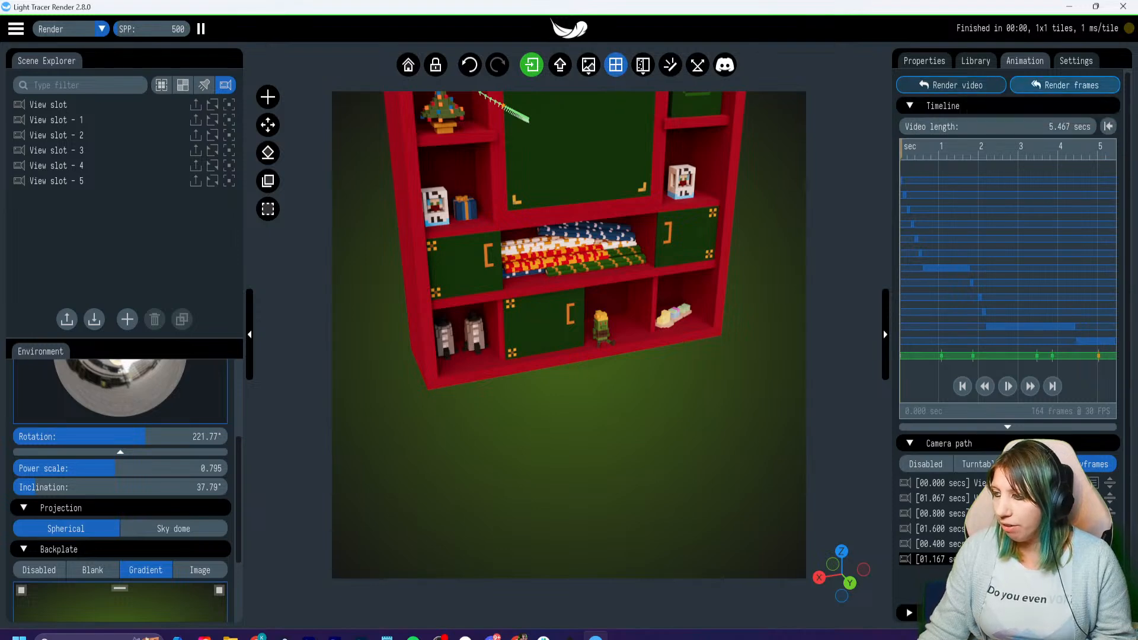
pyautogui.click(951, 85)
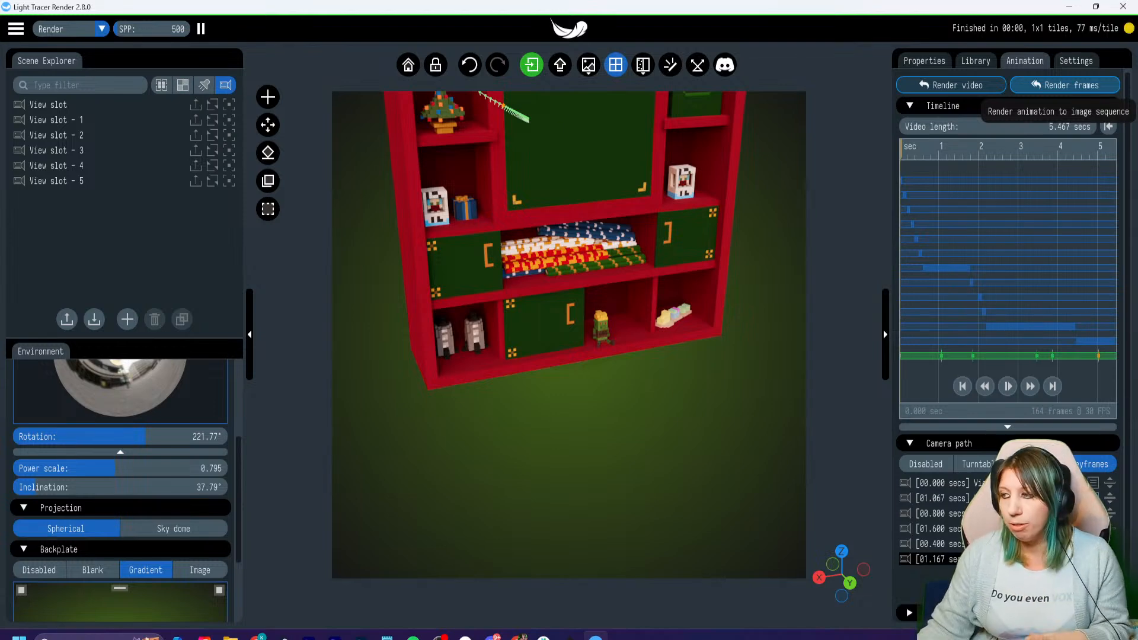
pyautogui.click(951, 84)
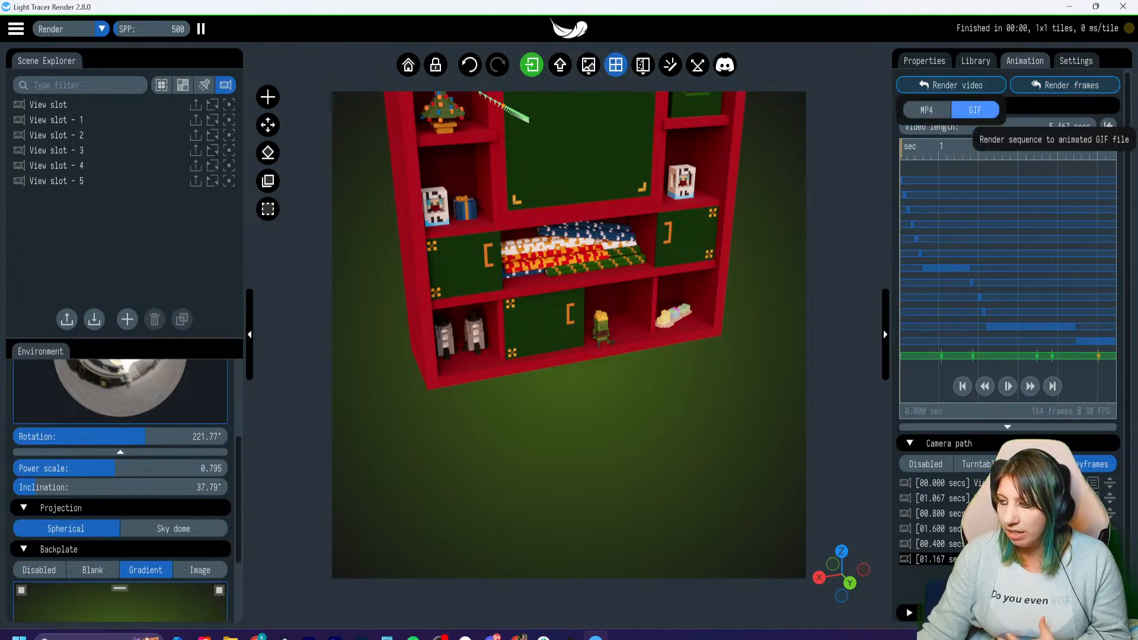
pyautogui.click(975, 110)
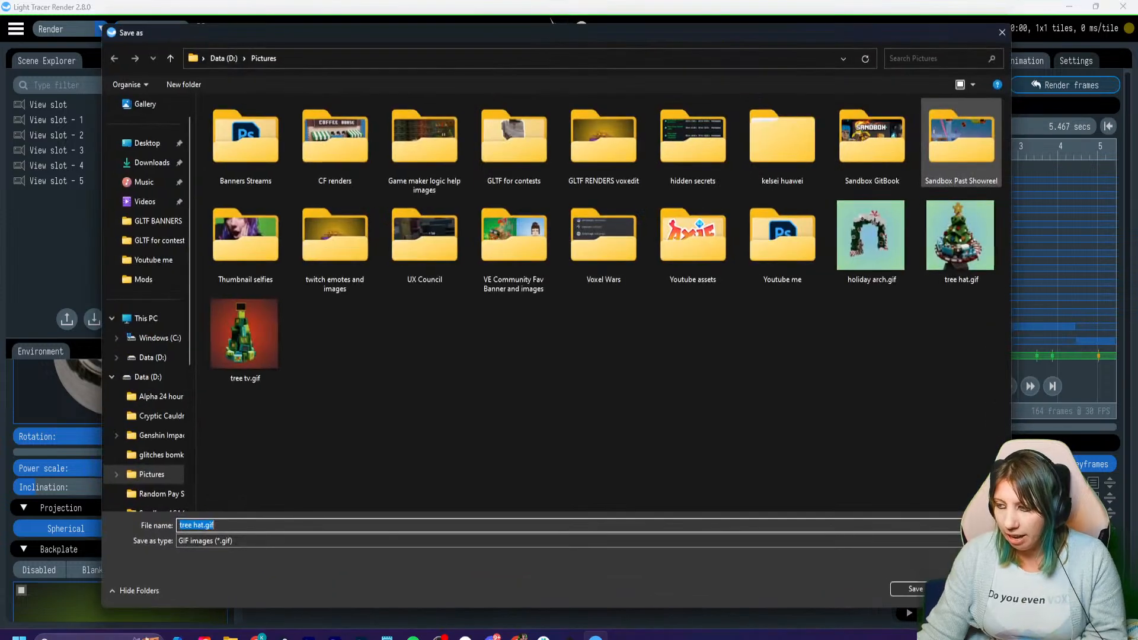
pyautogui.moveTo(508, 34)
pyautogui.mouseDown()
pyautogui.moveTo(467, 42)
pyautogui.moveTo(508, 36)
pyautogui.mouseUp()
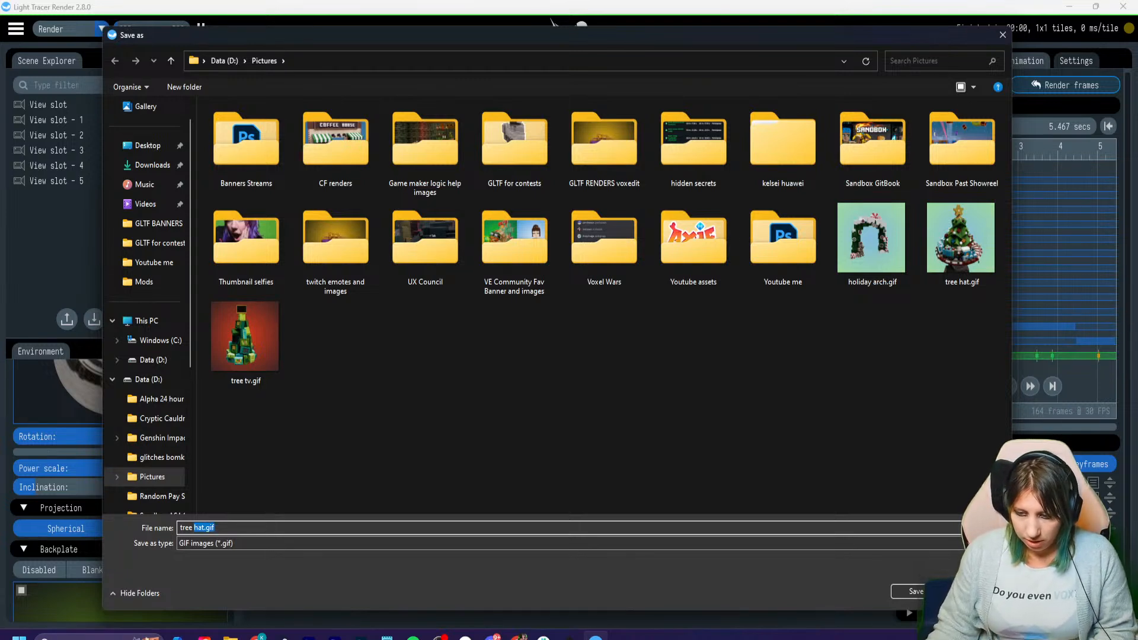
pyautogui.hotkey('ctrl', 'a')
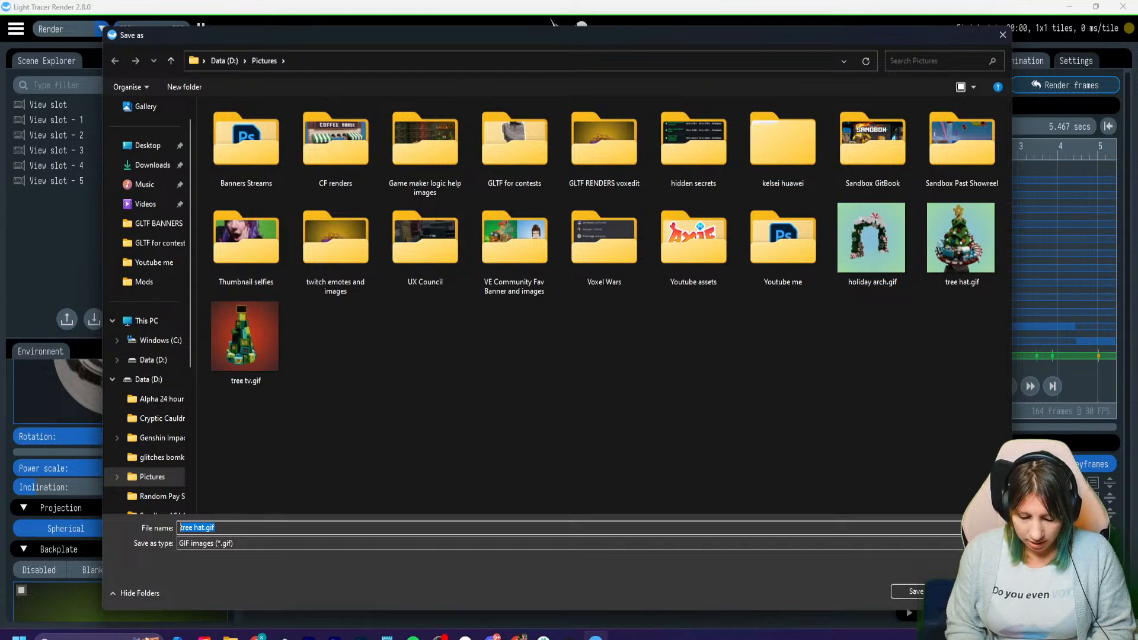
pyautogui.write('gift wr')
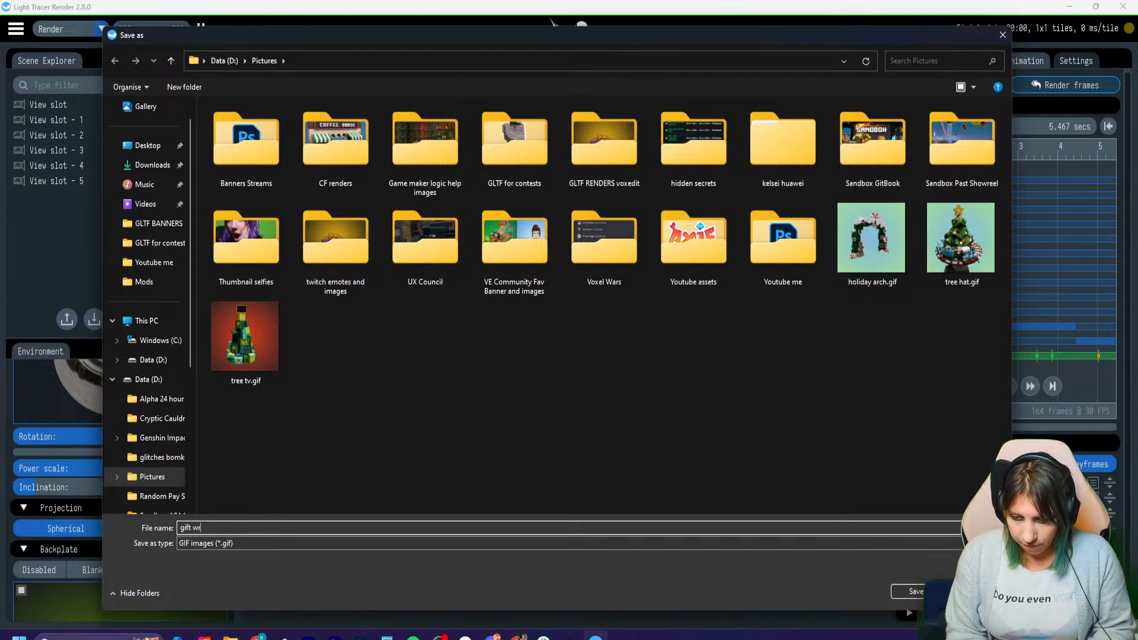
pyautogui.write('ap')
pyautogui.press('Return')
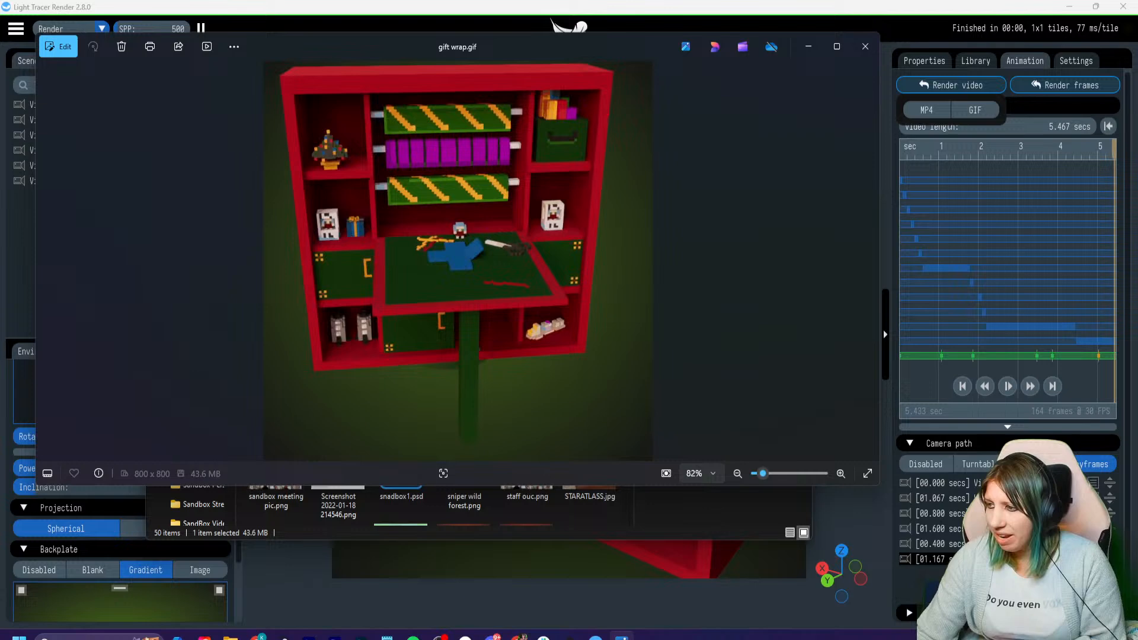
# - Close the rendered GIF's preview and its folder, and delete all the camera keyframes
pyautogui.click(865, 46)
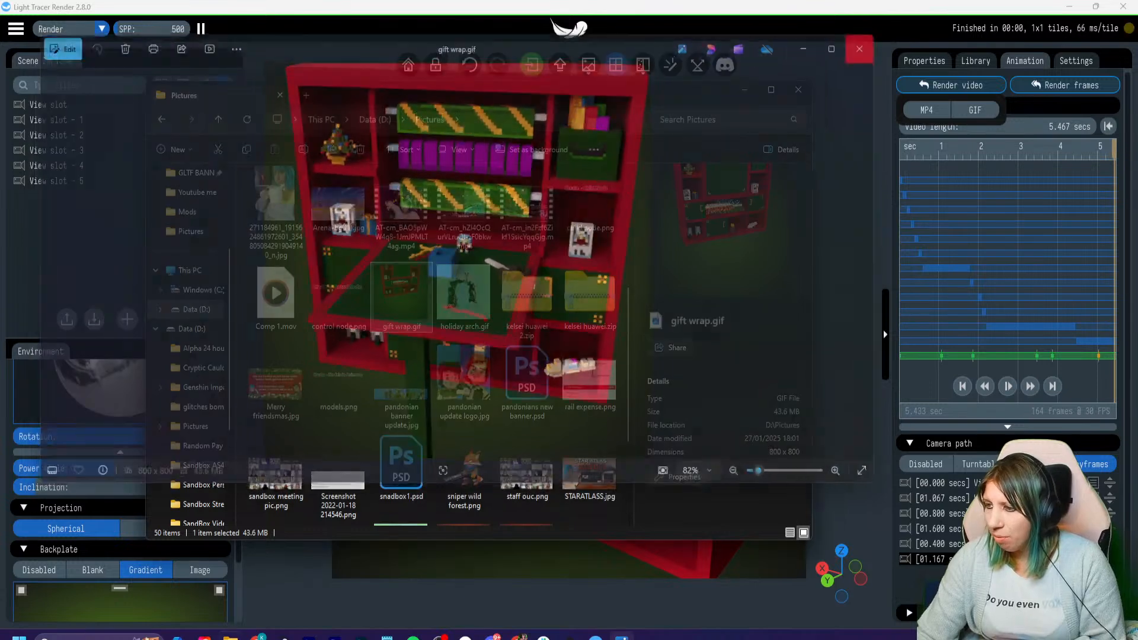
pyautogui.click(798, 90)
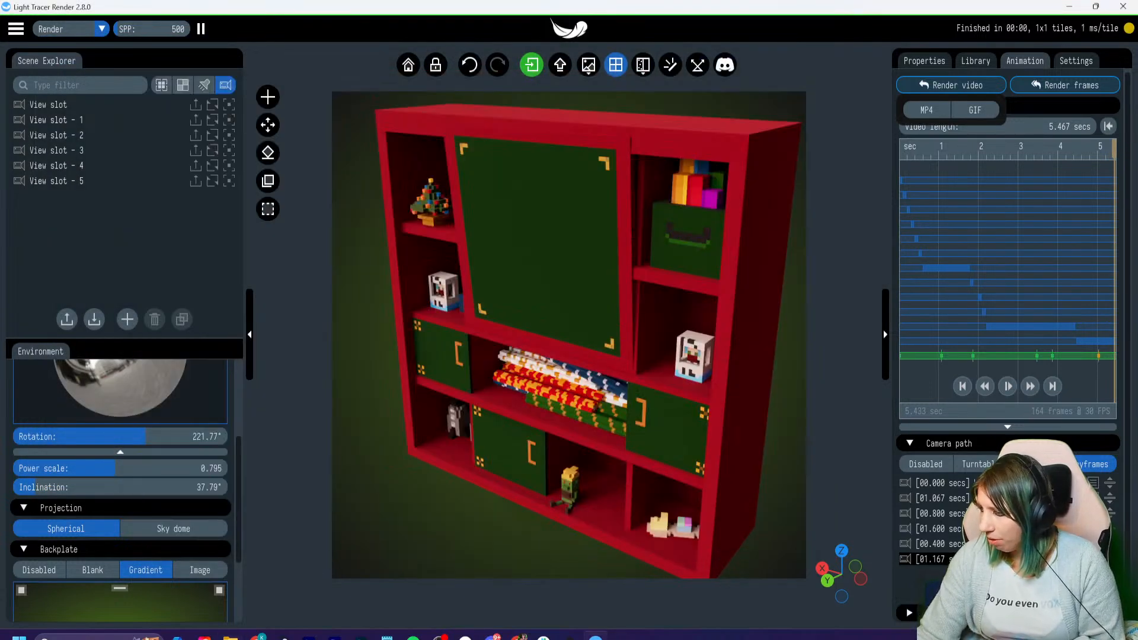
pyautogui.click(1055, 483)
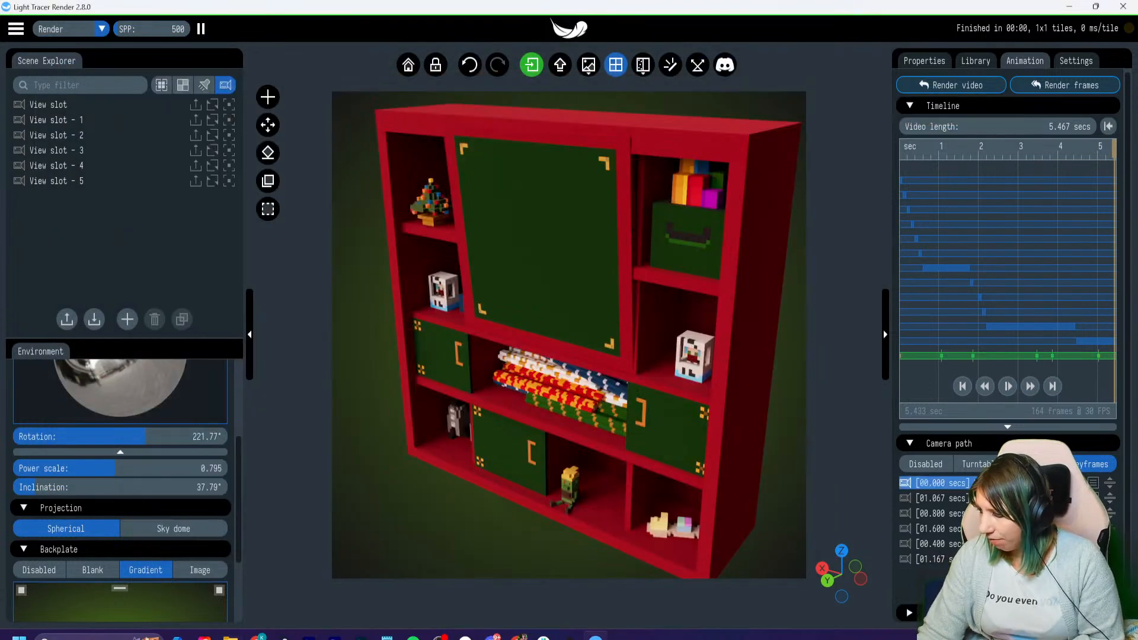
pyautogui.click(1081, 483)
pyautogui.click(1083, 484)
pyautogui.click(1083, 483)
pyautogui.click(1083, 483)
pyautogui.click(1084, 483)
pyautogui.click(1083, 483)
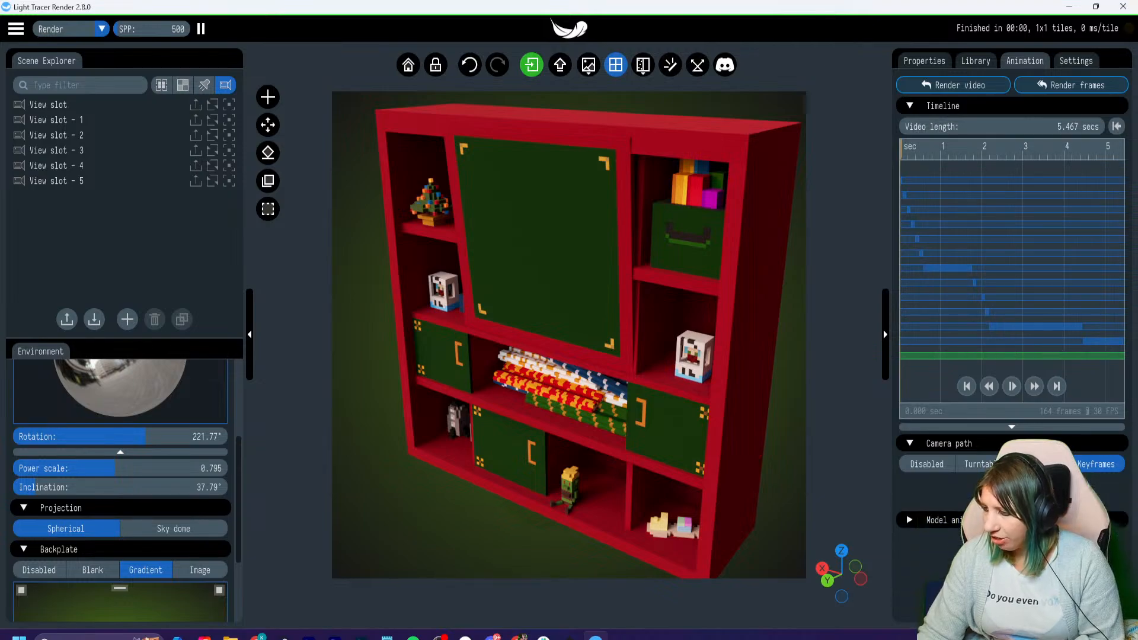
# - Frame the whole cabinet off-centre with empty space beside and below it, and play the animation to about 2.2 s
pyautogui.scroll(-5, 569, 335)
pyautogui.moveTo(521, 331); pyautogui.dragTo(569, 333)
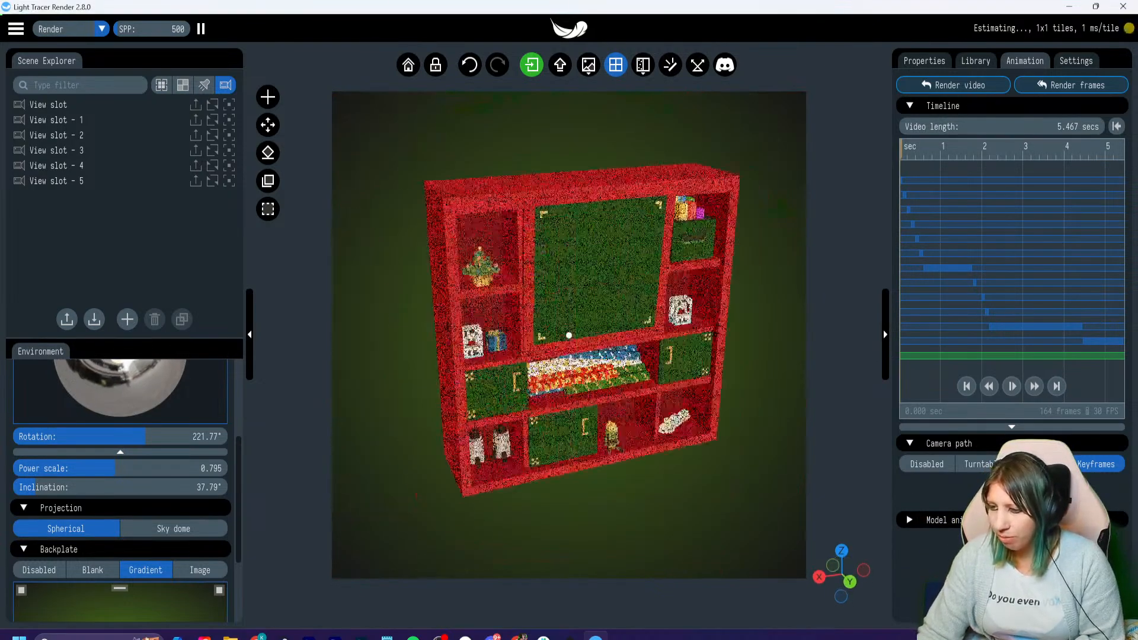
pyautogui.moveTo(569, 332)
pyautogui.mouseDown(button='right')
pyautogui.moveTo(549, 315)
pyautogui.moveTo(570, 326)
pyautogui.mouseUp(button='right')
pyautogui.click(902, 149)
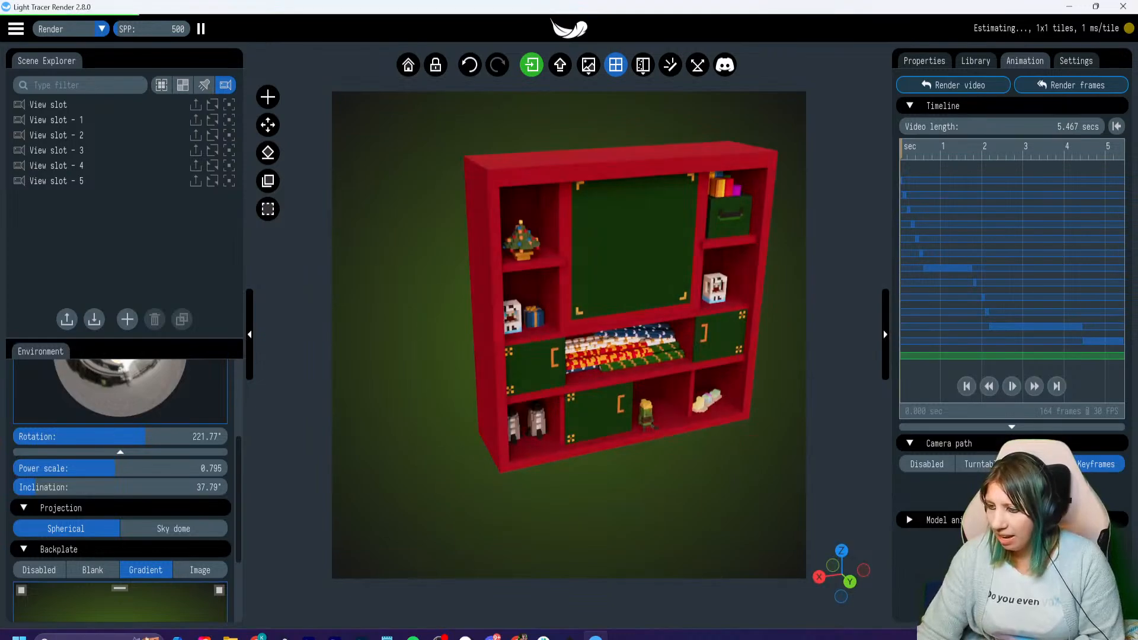
pyautogui.moveTo(570, 325); pyautogui.dragTo(578, 333)
pyautogui.scroll(1, 552, 326)
pyautogui.moveTo(578, 333)
pyautogui.mouseDown(button='right')
pyautogui.moveTo(553, 326)
pyautogui.moveTo(582, 356)
pyautogui.moveTo(530, 310)
pyautogui.moveTo(566, 345)
pyautogui.mouseUp(button='right')
pyautogui.click(1012, 385)
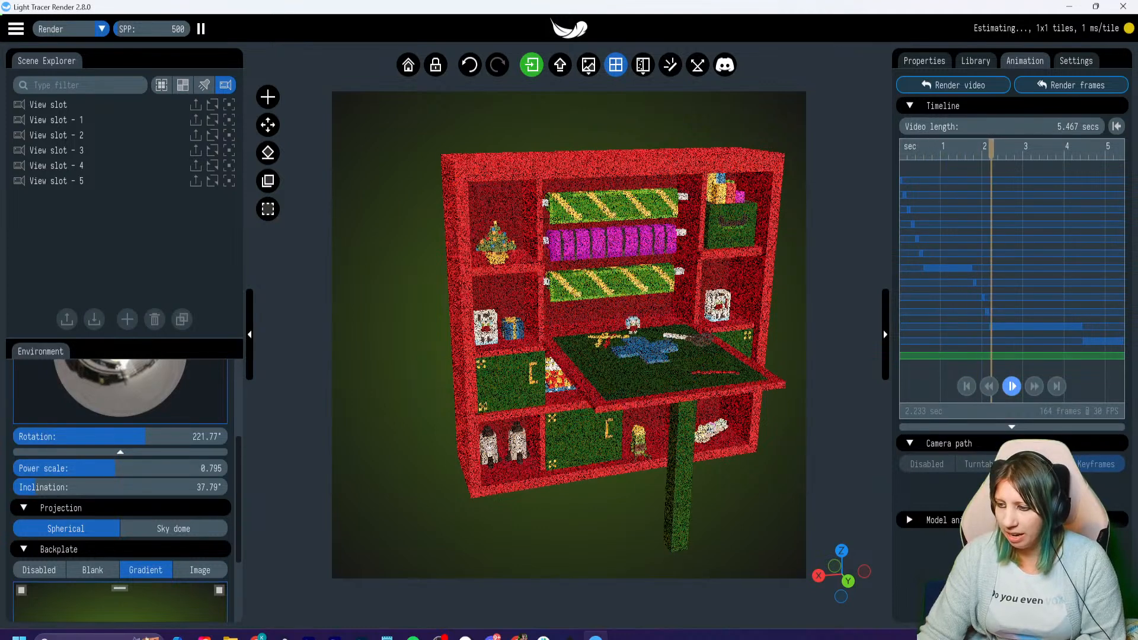
pyautogui.click(1011, 386)
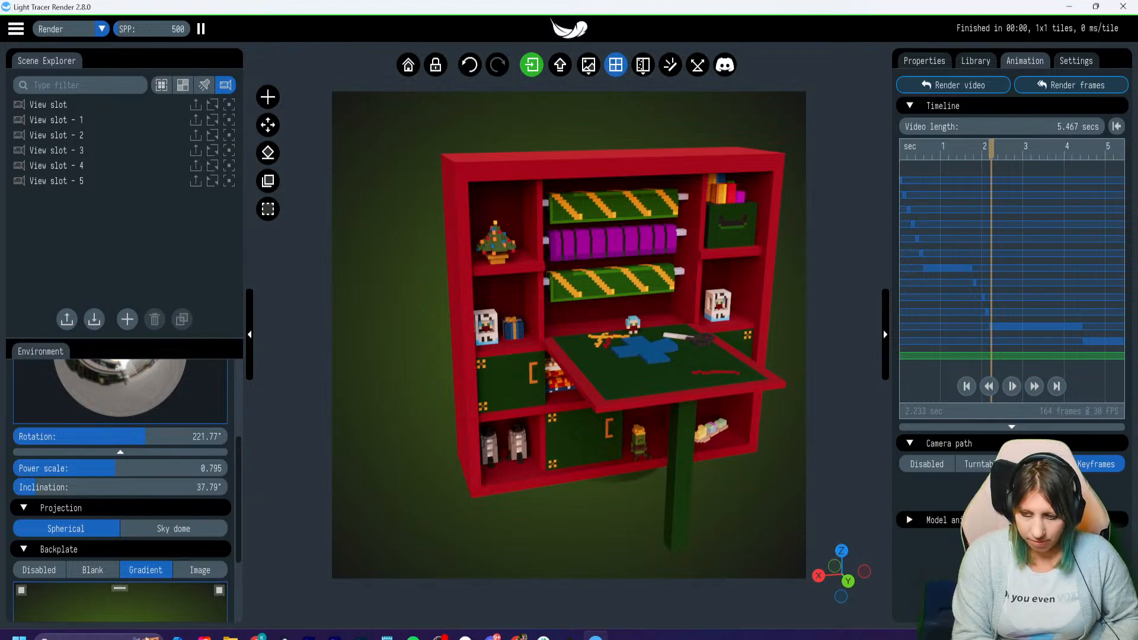
# - Take a screen snip of the render viewport and outline a green rectangle in the lower-left corner of the snip
pyautogui.press('super+shift+s')
pyautogui.moveTo(334, 78); pyautogui.dragTo(815, 572)
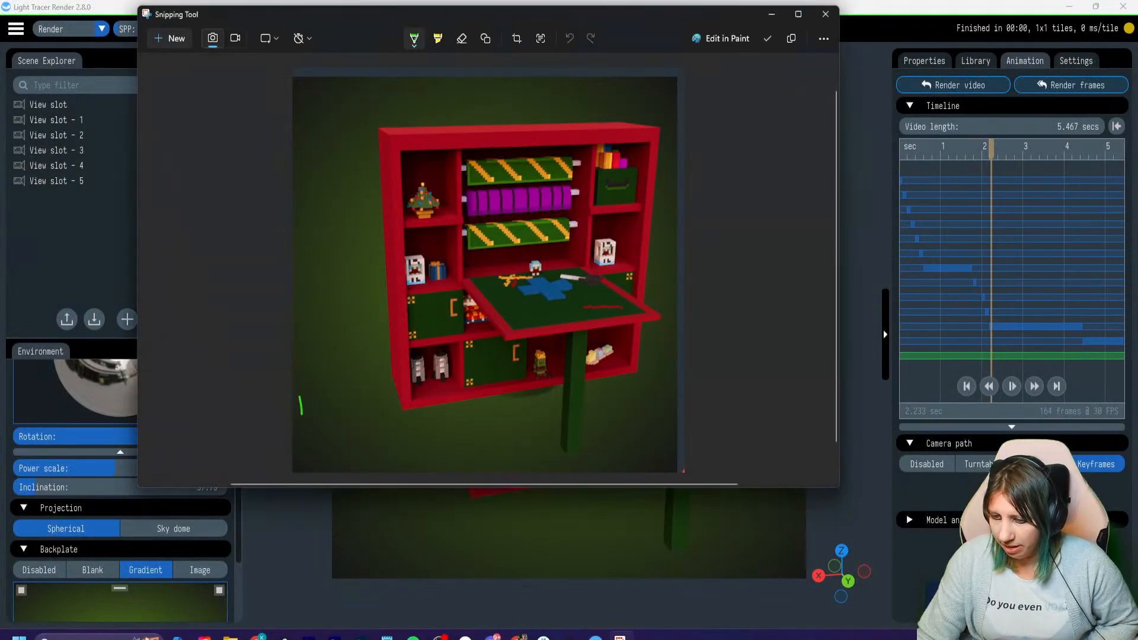
pyautogui.moveTo(301, 415); pyautogui.dragTo(300, 445)
pyautogui.moveTo(299, 391)
pyautogui.mouseDown()
pyautogui.moveTo(441, 401)
pyautogui.moveTo(305, 449)
pyautogui.mouseUp()
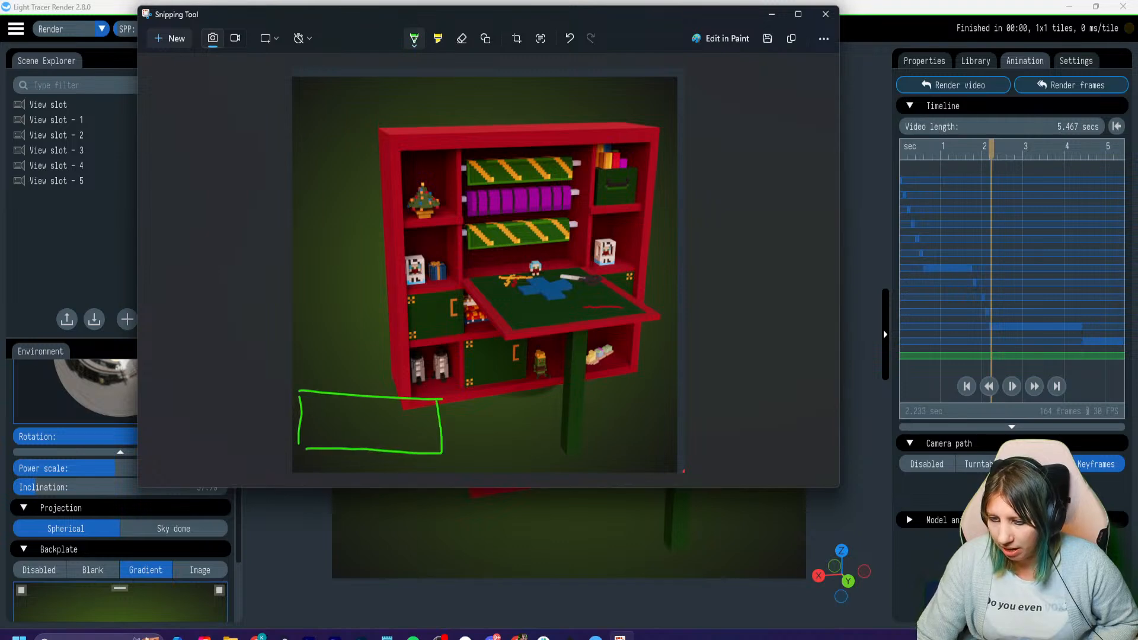
# - Handwrite IDLE 01 in green inside the rectangle on the snip
pyautogui.moveTo(316, 406); pyautogui.dragTo(316, 426)
pyautogui.moveTo(327, 401)
pyautogui.mouseDown()
pyautogui.moveTo(328, 420)
pyautogui.moveTo(354, 418)
pyautogui.moveTo(363, 401)
pyautogui.mouseUp()
pyautogui.moveTo(347, 411)
pyautogui.mouseDown()
pyautogui.moveTo(372, 418)
pyautogui.moveTo(382, 405)
pyautogui.mouseUp()
pyautogui.moveTo(388, 409); pyautogui.dragTo(396, 419)
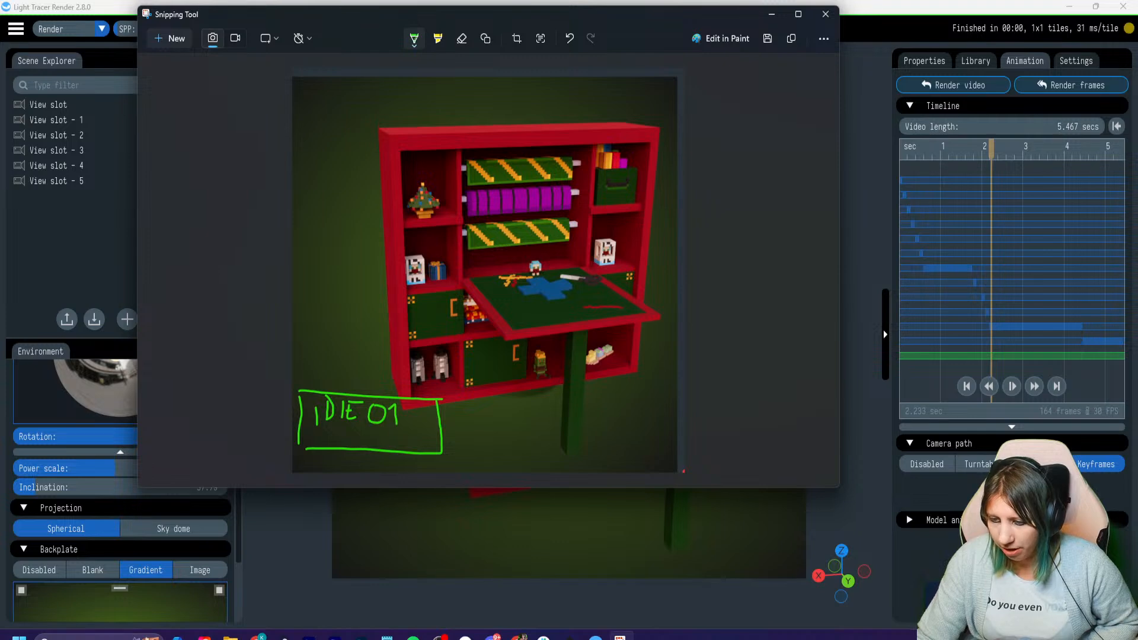
# - Undo the handwritten text inside the rectangle, keeping only the outline
pyautogui.hotkey('ctrl', 'z')
pyautogui.hotkey('ctrl', 'z')
pyautogui.hotkey('ctrl', 'z')
pyautogui.hotkey('ctrl', 'z')
pyautogui.hotkey('ctrl', 'z')
pyautogui.hotkey('ctrl', 'z')
pyautogui.hotkey('ctrl', 'z')
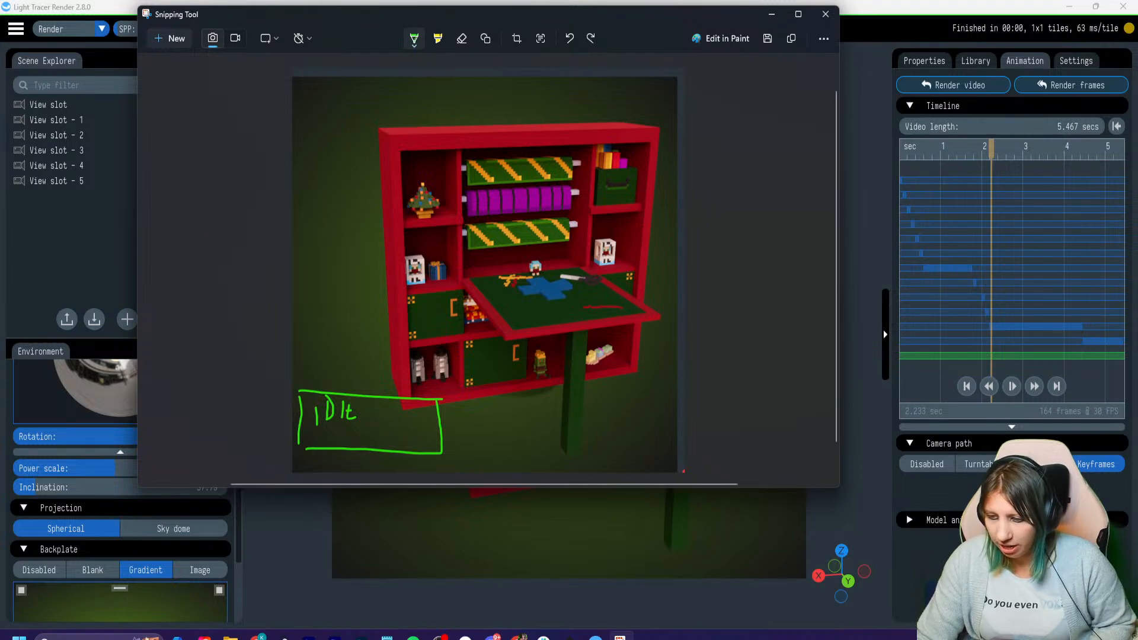
pyautogui.hotkey('ctrl', 'z')
pyautogui.hotkey('ctrl', 'z')
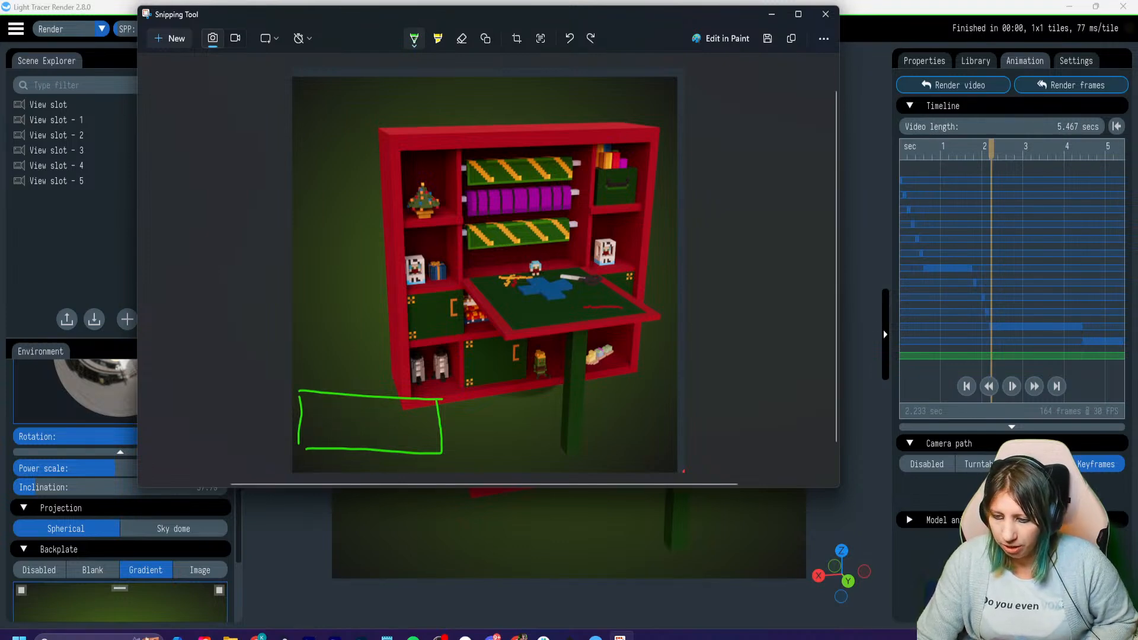
# - Handwrite OPEN 01 in green inside the rectangle on the snip
pyautogui.moveTo(321, 408)
pyautogui.mouseDown()
pyautogui.moveTo(327, 418)
pyautogui.moveTo(319, 406)
pyautogui.mouseUp()
pyautogui.moveTo(330, 409)
pyautogui.mouseDown()
pyautogui.moveTo(328, 426)
pyautogui.moveTo(359, 415)
pyautogui.mouseUp()
pyautogui.moveTo(346, 408)
pyautogui.mouseDown()
pyautogui.moveTo(410, 415)
pyautogui.moveTo(401, 408)
pyautogui.mouseUp()
pyautogui.moveTo(417, 409); pyautogui.dragTo(419, 437)
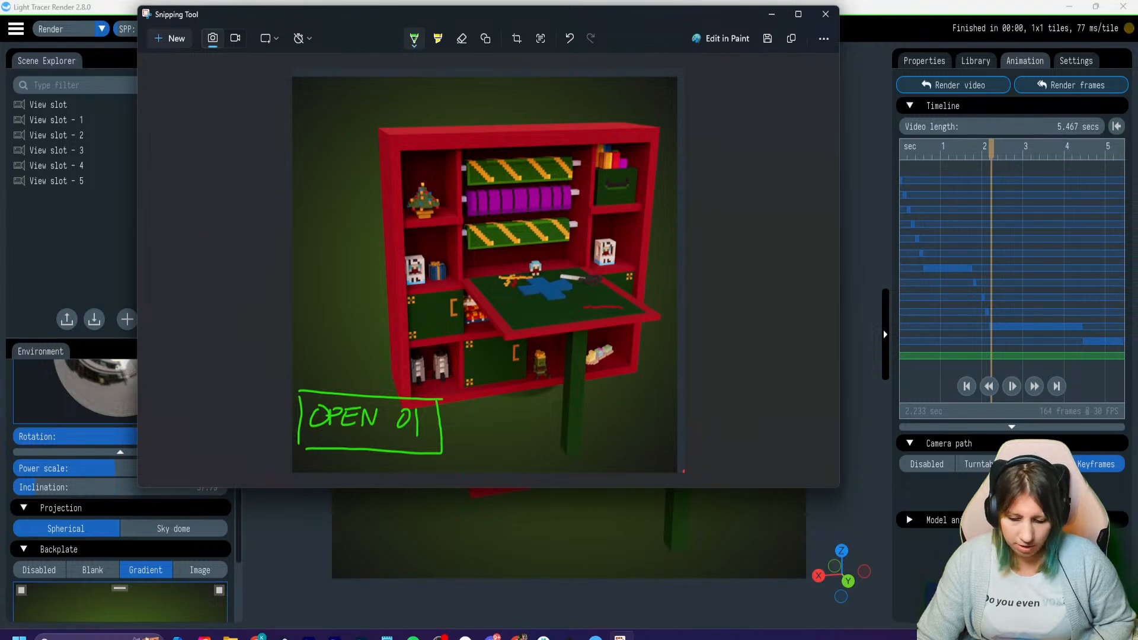
# - Undo the handwritten OPEN 01 on the snip, keeping only the green rectangle
pyautogui.hotkey('ctrl', 'z')
pyautogui.hotkey('ctrl', 'z')
pyautogui.hotkey('ctrl', 'z')
pyautogui.hotkey('ctrl', 'z')
pyautogui.hotkey('ctrl', 'z')
pyautogui.hotkey('ctrl', 'z')
pyautogui.hotkey('ctrl', 'z')
pyautogui.hotkey('ctrl', 'z')
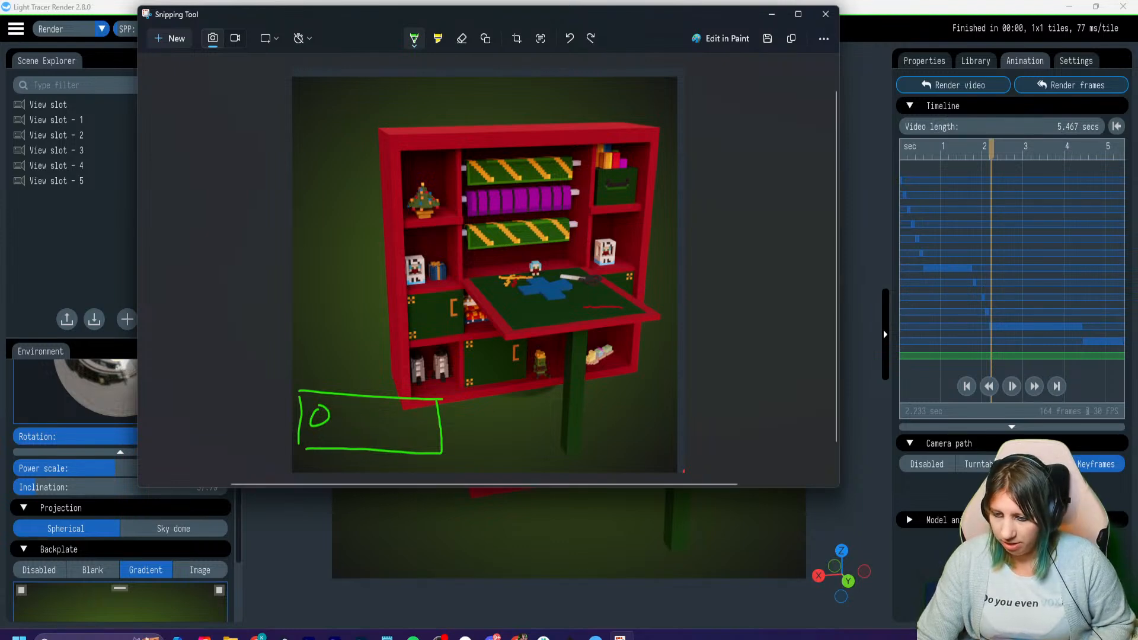
pyautogui.hotkey('ctrl', 'z')
# - Handwrite a new green label starting with WRA inside the rectangle on the snip
pyautogui.moveTo(314, 407)
pyautogui.mouseDown()
pyautogui.moveTo(337, 415)
pyautogui.moveTo(341, 402)
pyautogui.mouseUp()
pyautogui.moveTo(344, 410); pyautogui.dragTo(349, 426)
pyautogui.moveTo(352, 418)
pyautogui.mouseDown()
pyautogui.moveTo(350, 430)
pyautogui.moveTo(366, 431)
pyautogui.moveTo(384, 415)
pyautogui.moveTo(392, 431)
pyautogui.moveTo(409, 415)
pyautogui.mouseUp()
pyautogui.moveTo(408, 412); pyautogui.dragTo(426, 438)
# - Undo the last label and the green rectangle on the snip, and close the snip to return to the render
pyautogui.hotkey('ctrl', 'z')
pyautogui.hotkey('ctrl', 'z')
pyautogui.hotkey('ctrl', 'z')
pyautogui.hotkey('ctrl', 'z')
pyautogui.hotkey('ctrl', 'z')
pyautogui.hotkey('ctrl', 'z')
pyautogui.hotkey('ctrl', 'z')
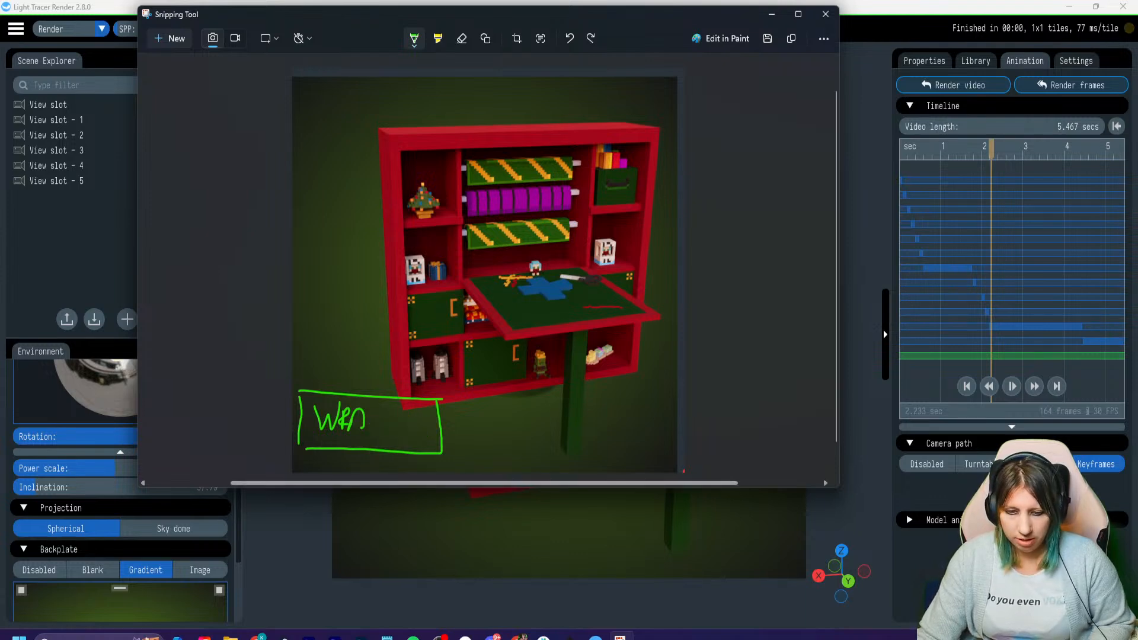
pyautogui.hotkey('ctrl', 'z')
pyautogui.hotkey('ctrl', 'z')
pyautogui.hotkey('ctrl', 'z')
pyautogui.hotkey('ctrl', 'z')
pyautogui.hotkey('ctrl', 'z')
pyautogui.hotkey('ctrl', 'z')
pyautogui.hotkey('ctrl', 'z')
pyautogui.hotkey('ctrl', 'z')
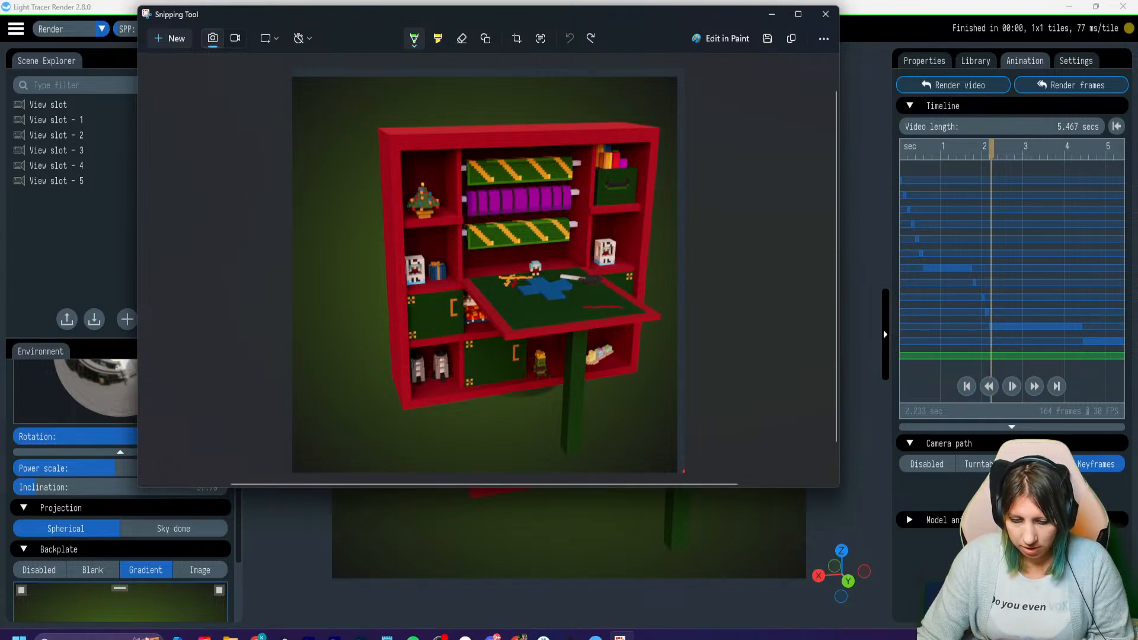
pyautogui.click(825, 13)
pyautogui.click(488, 288)
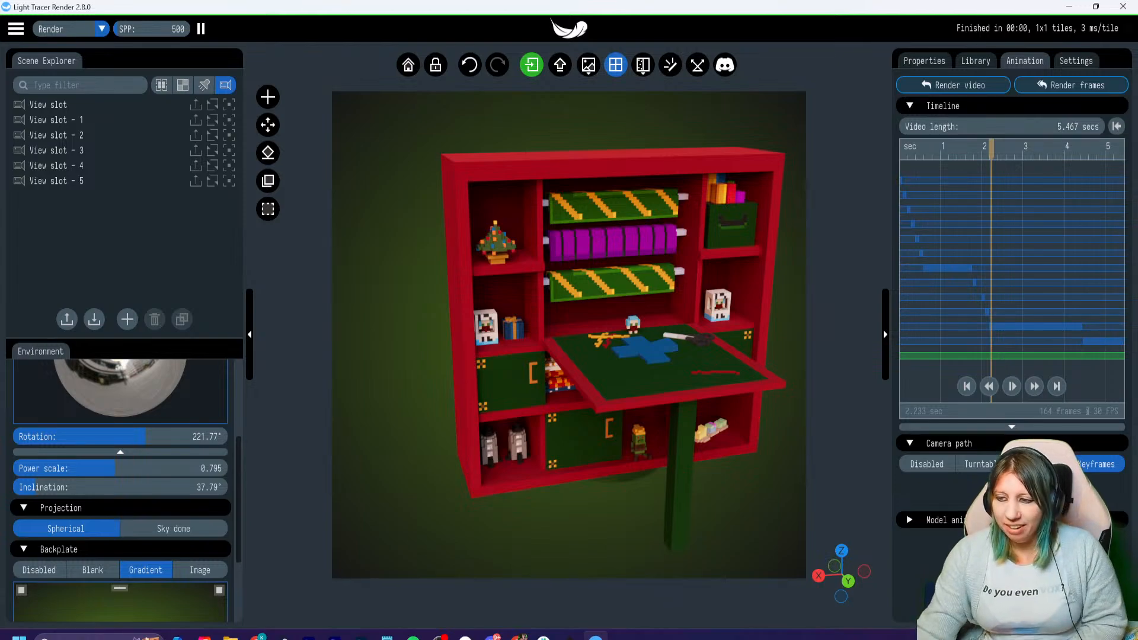
# - Reframe the whole cabinet nearer the centre with empty space below it, and rewind the animation to 0 s
pyautogui.moveTo(592, 332); pyautogui.dragTo(536, 332, button='right')
pyautogui.moveTo(536, 332)
pyautogui.mouseDown()
pyautogui.moveTo(539, 474)
pyautogui.moveTo(538, 326)
pyautogui.mouseUp()
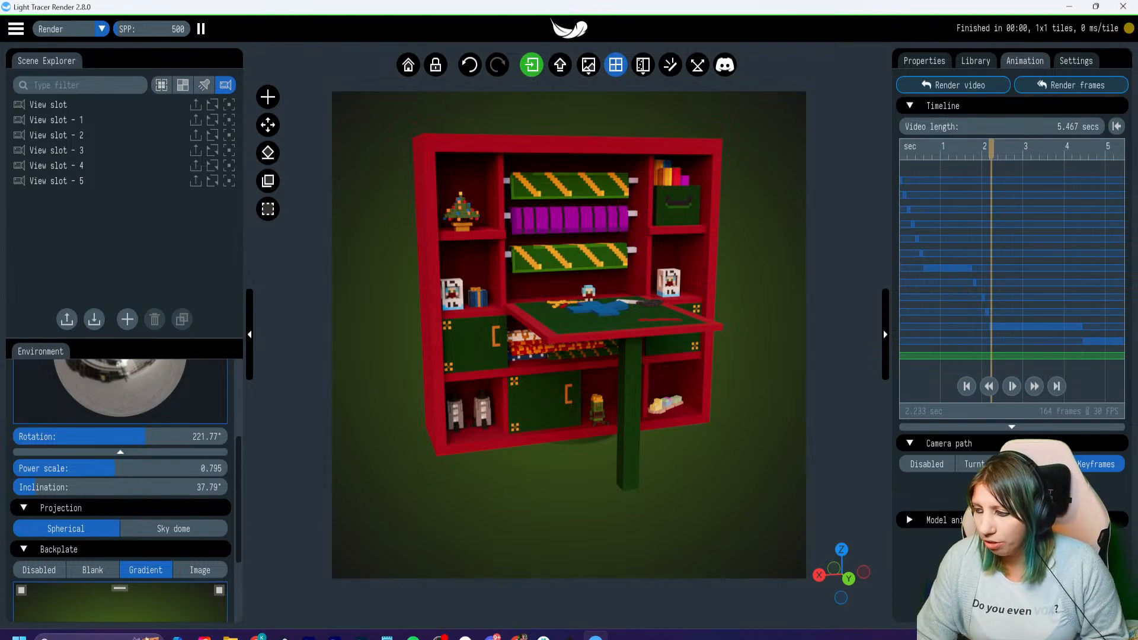
pyautogui.moveTo(991, 150); pyautogui.dragTo(901, 150)
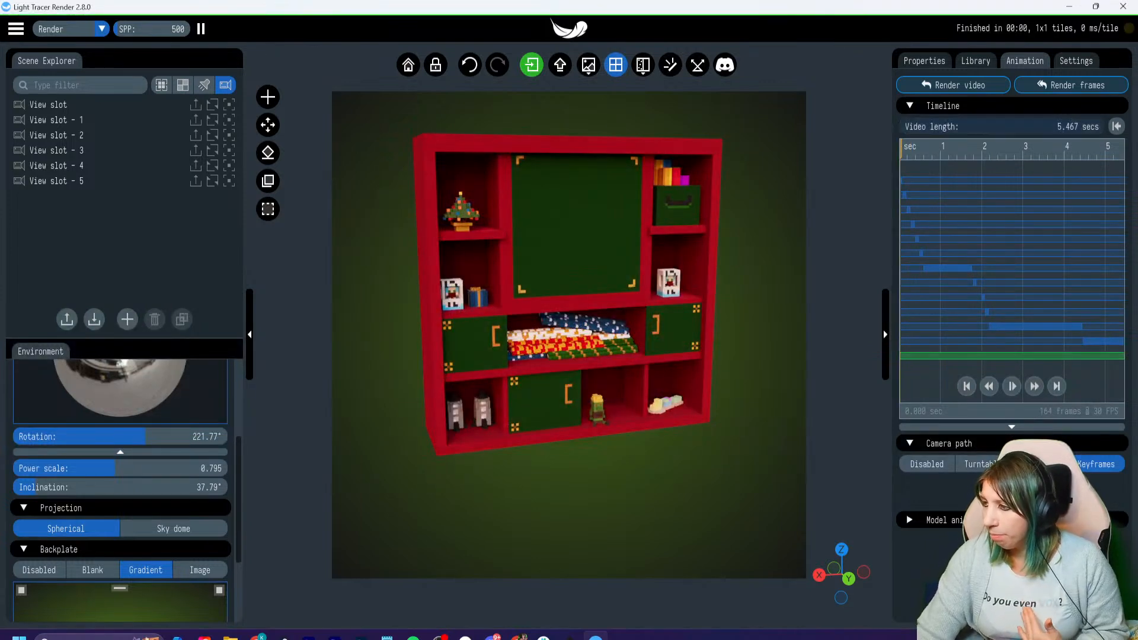
# - Load the image of the blue-haired voxel character as a custom watermark in the render's lower-right corner
pyautogui.click(1076, 60)
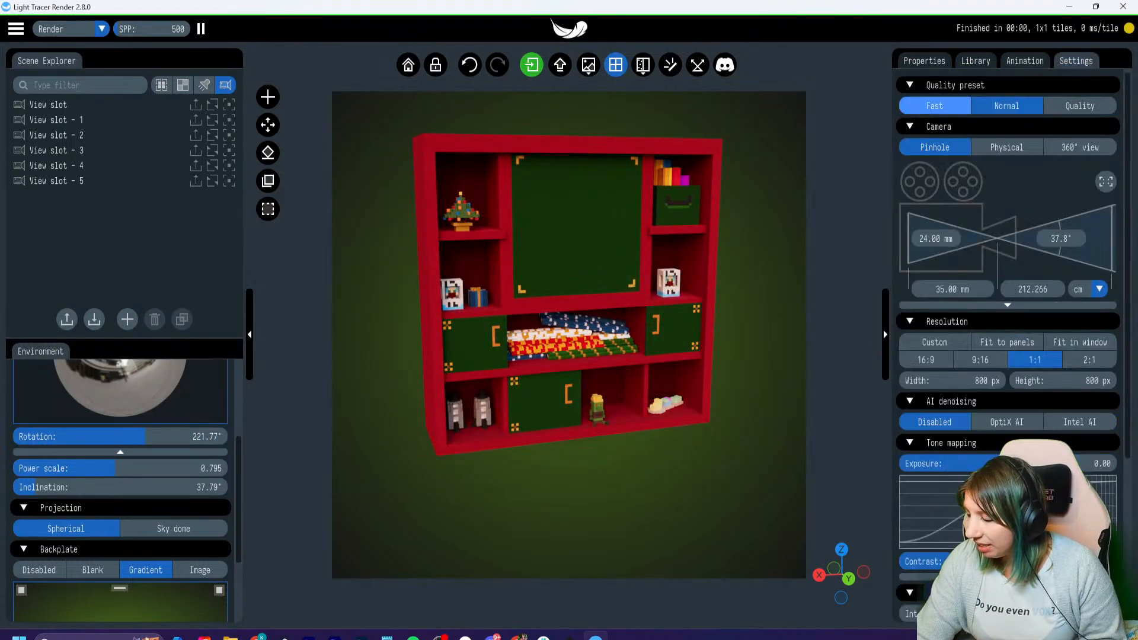
pyautogui.scroll(-5, 1008, 267)
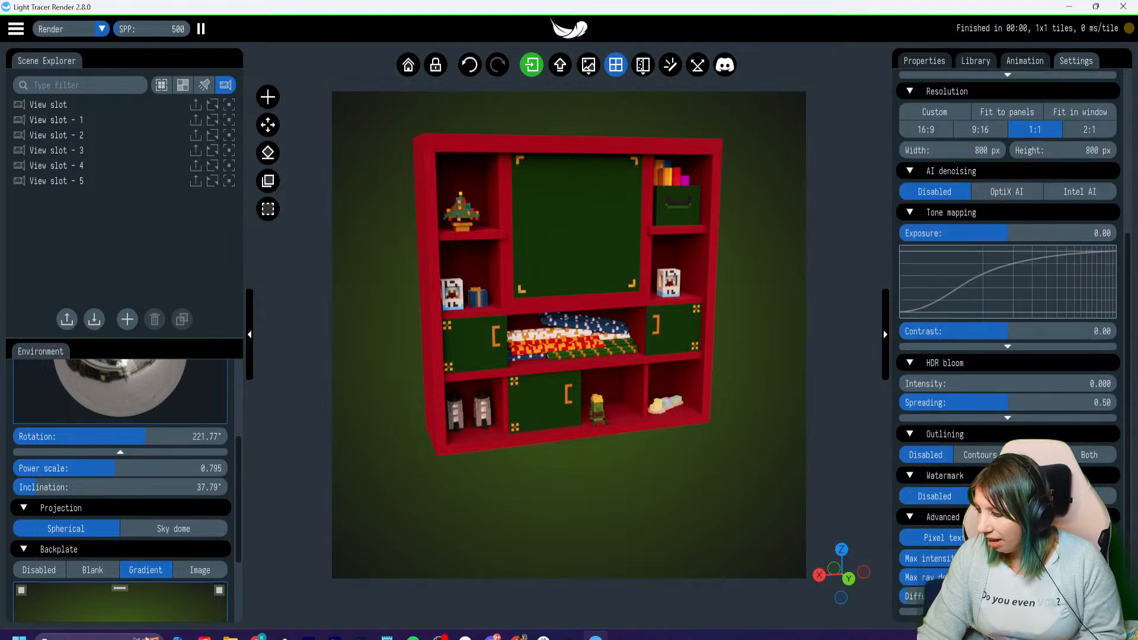
pyautogui.click(925, 476)
pyautogui.click(928, 498)
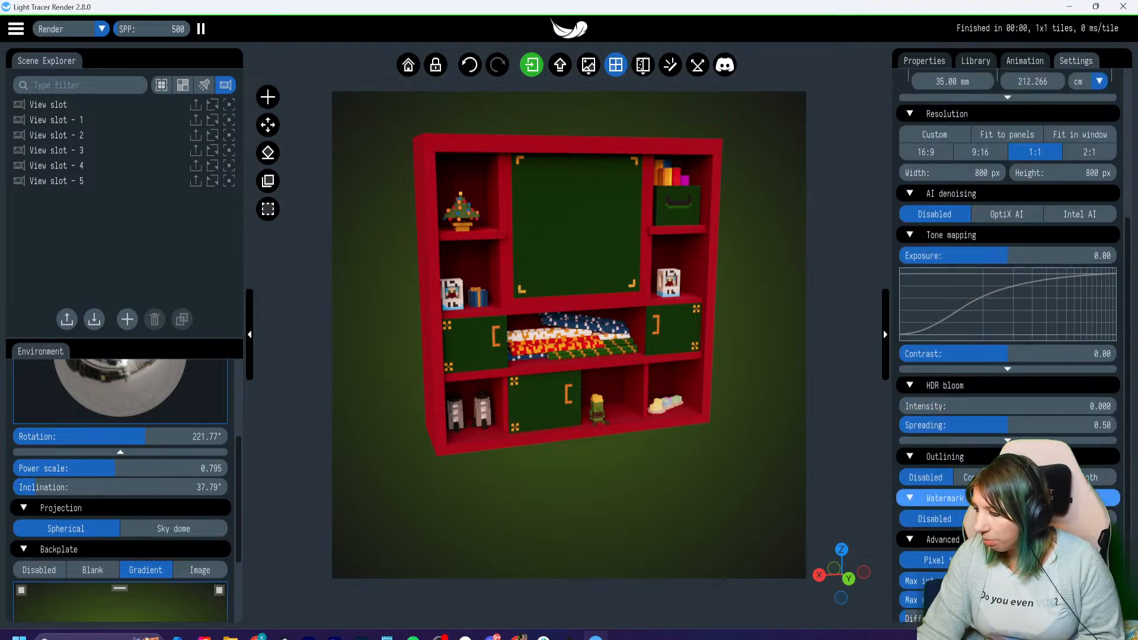
pyautogui.click(1080, 518)
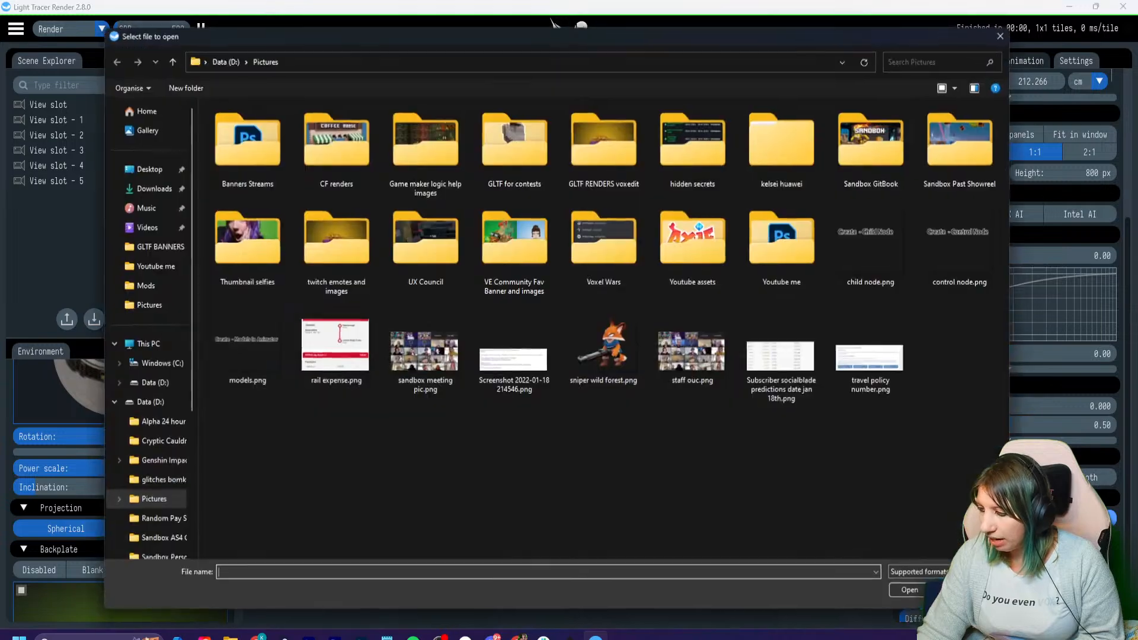
pyautogui.moveTo(899, 38); pyautogui.dragTo(0, 53)
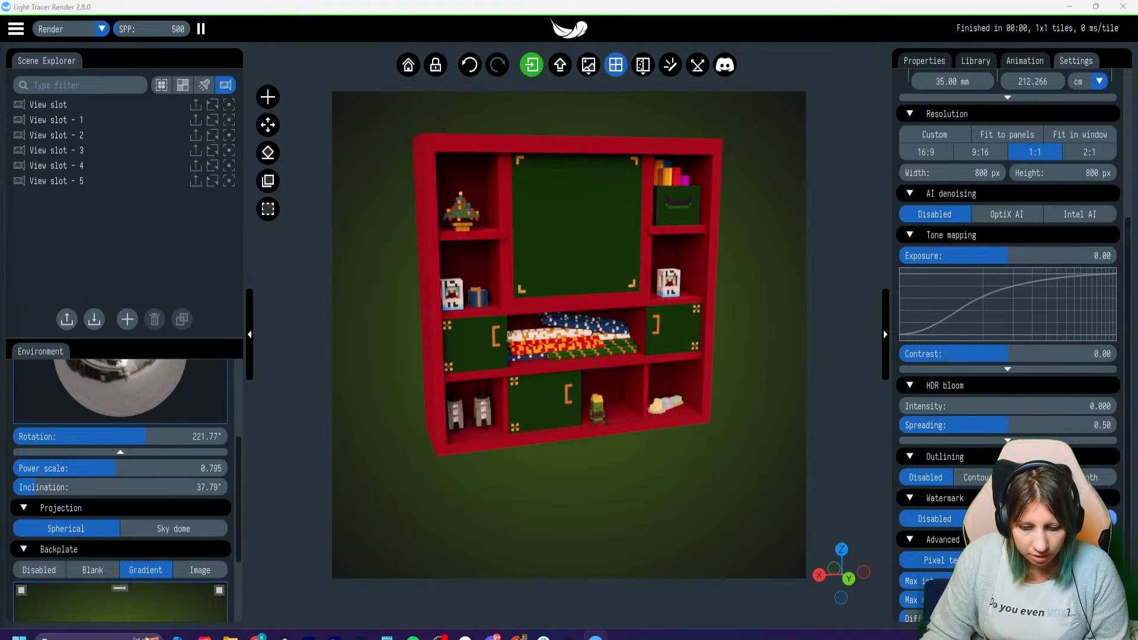
pyautogui.press('Return')
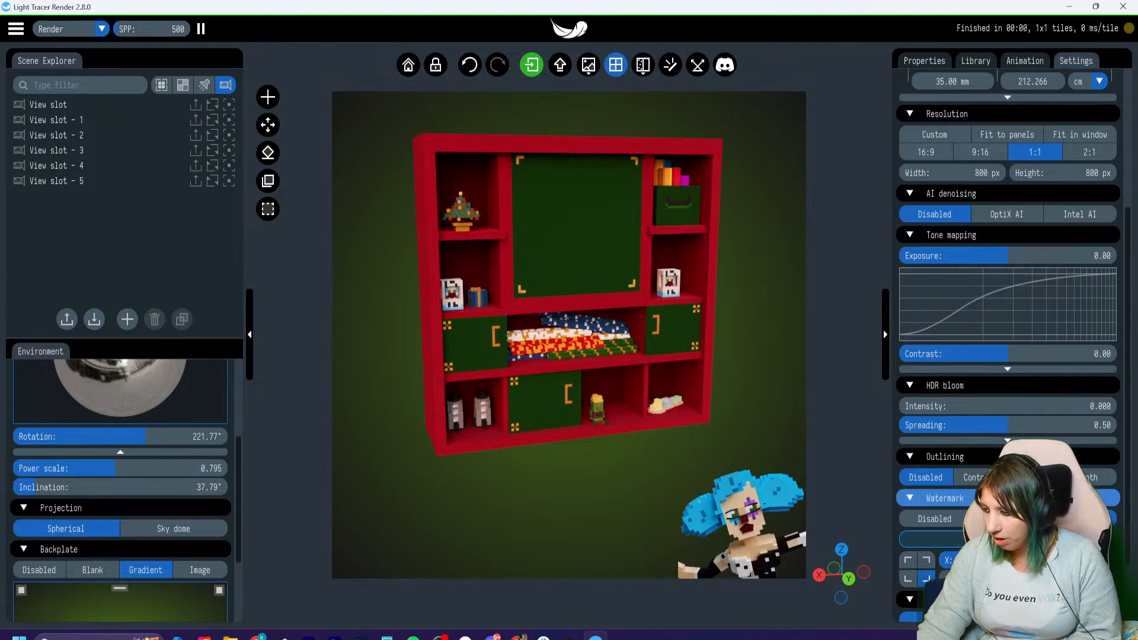
# - Disable the custom watermark, and try the default feather logo watermark before disabling it again
pyautogui.click(947, 498)
pyautogui.click(946, 498)
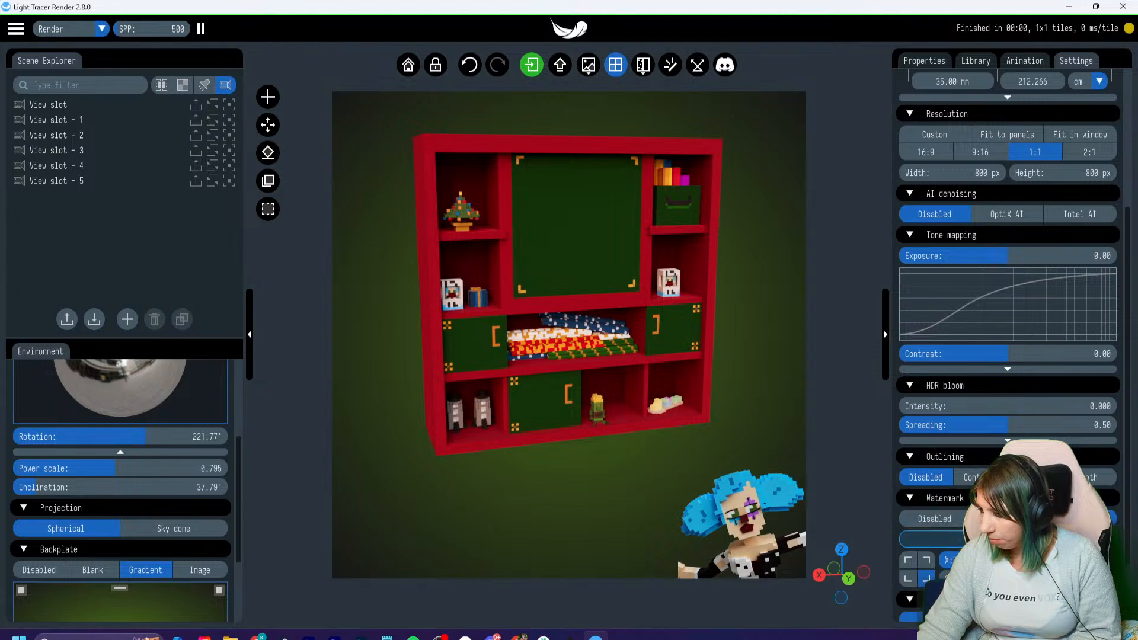
pyautogui.click(934, 519)
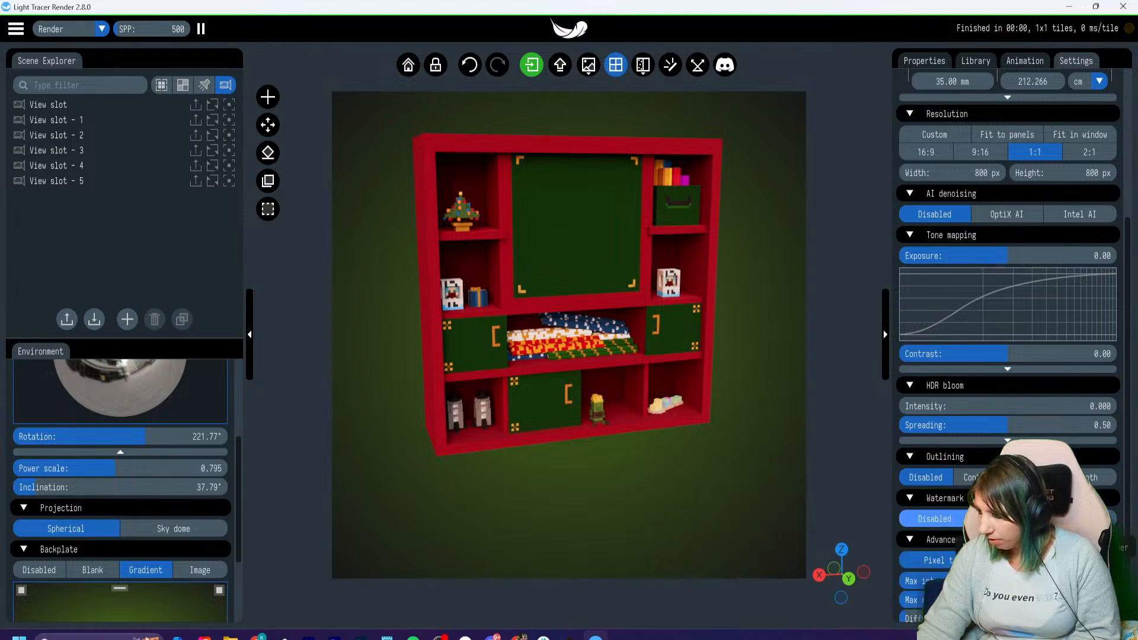
pyautogui.click(1013, 520)
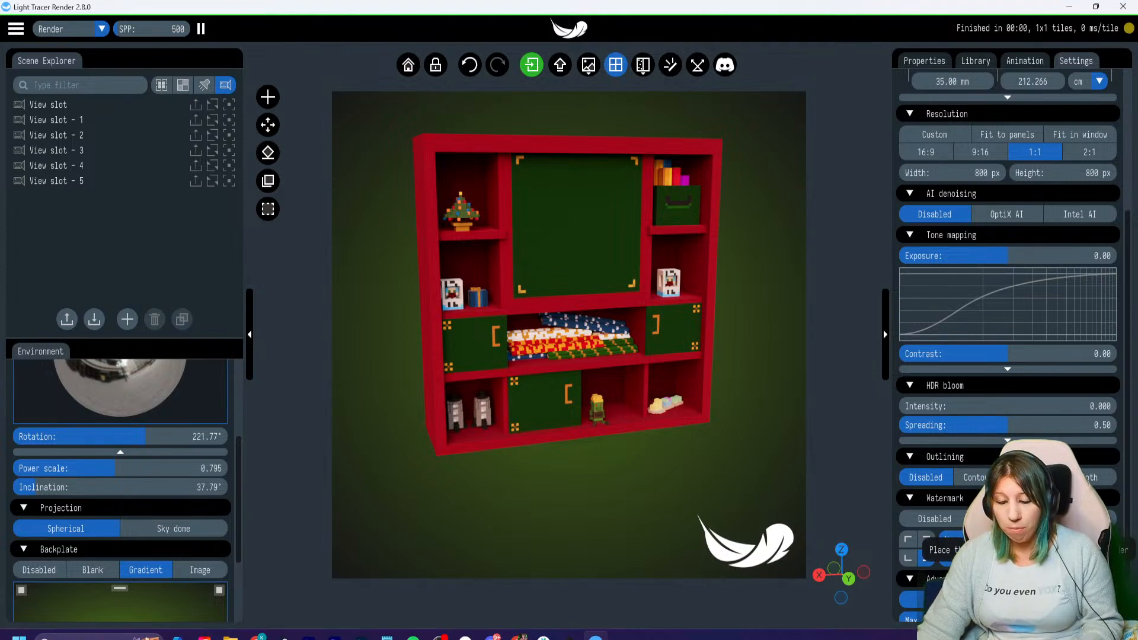
pyautogui.click(934, 520)
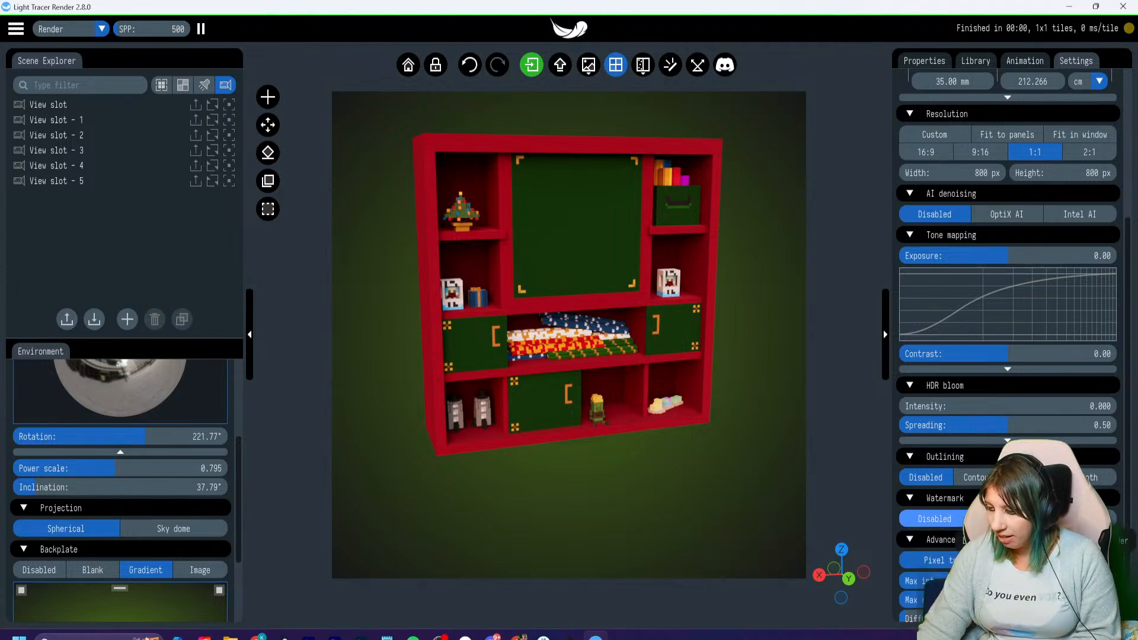
pyautogui.click(1010, 517)
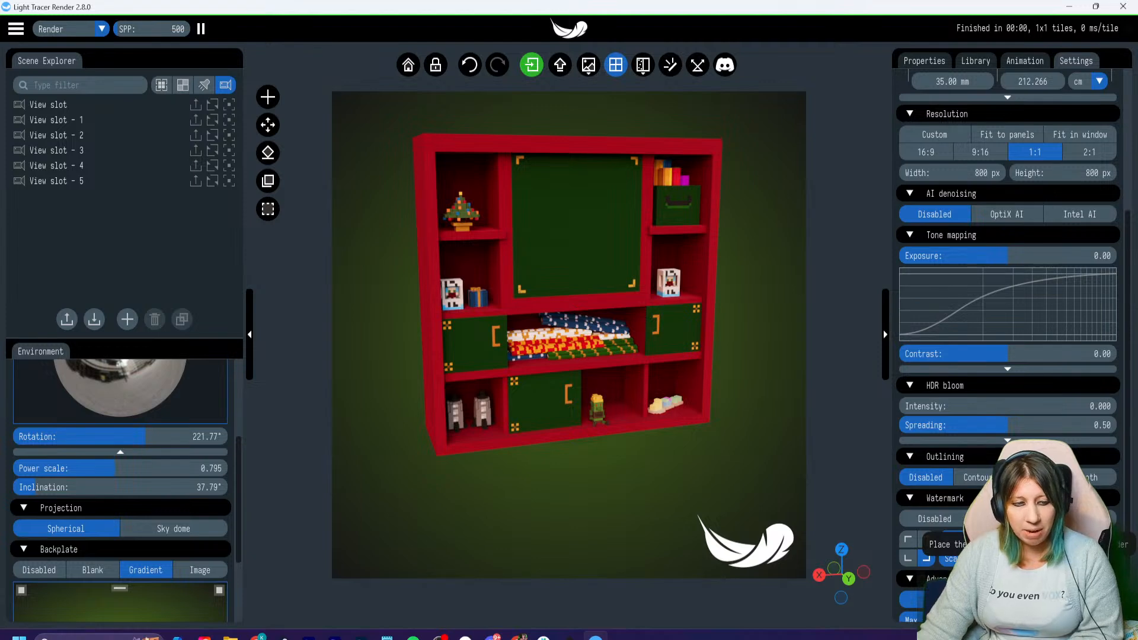
pyautogui.click(935, 519)
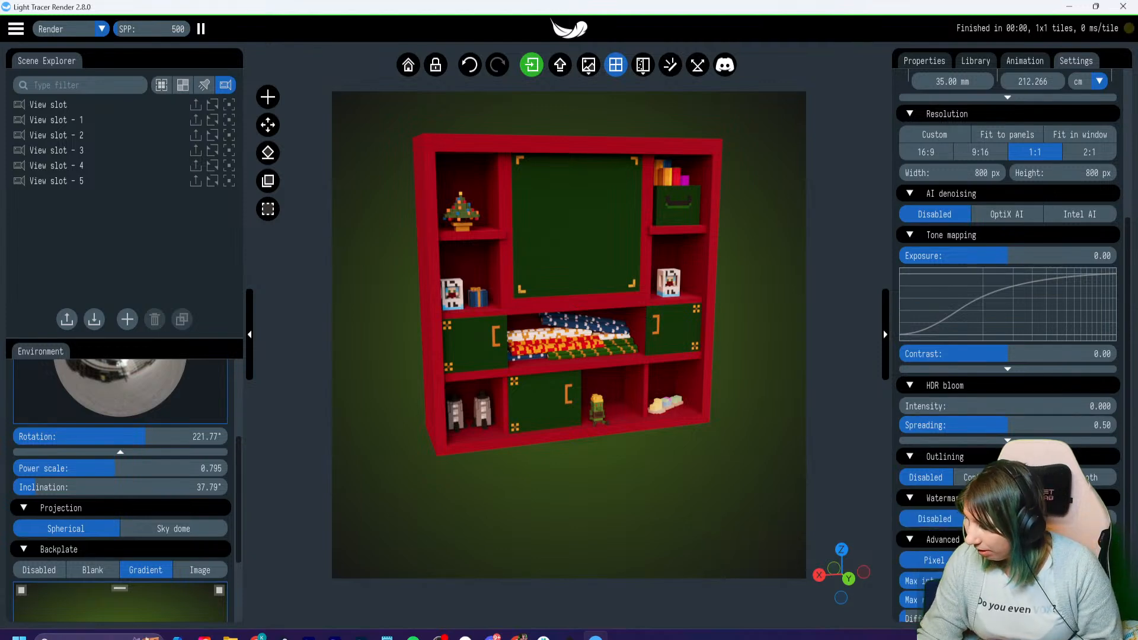
# - Set the HDR bloom intensity to 0.103 and spreading to 0.21, and reveal its softening option
pyautogui.moveTo(967, 426); pyautogui.dragTo(1032, 407)
pyautogui.click(947, 407)
pyautogui.click(1007, 440)
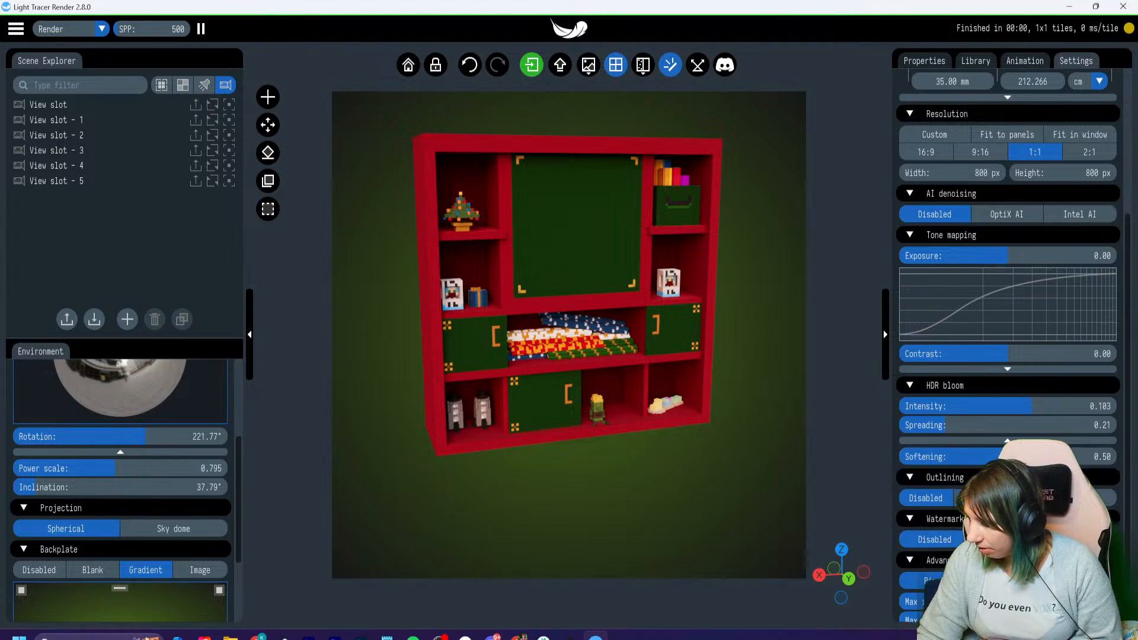
# - Try the Contours and Both outlining modes on the cabinet render, and set outlining back to Disabled
pyautogui.click(980, 498)
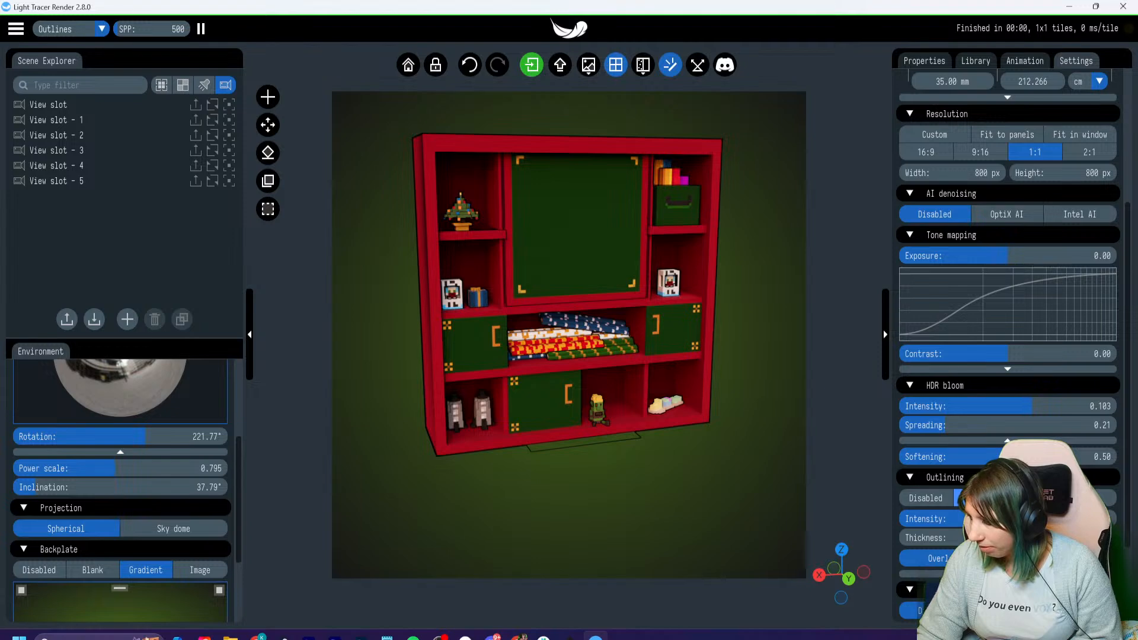
pyautogui.click(1102, 498)
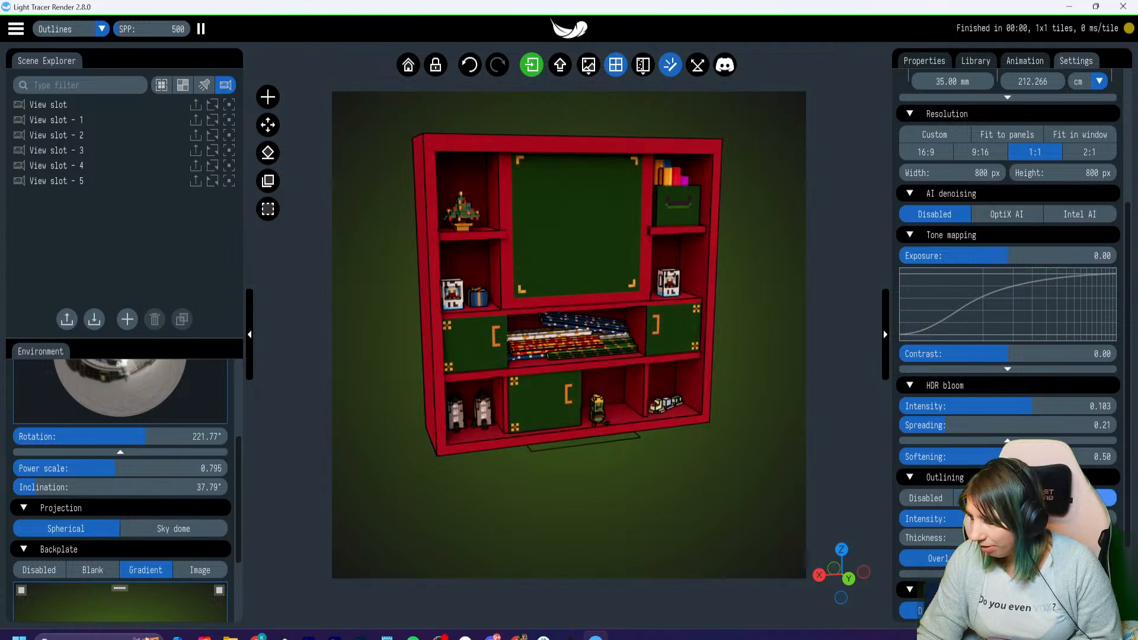
pyautogui.click(1035, 498)
pyautogui.click(981, 498)
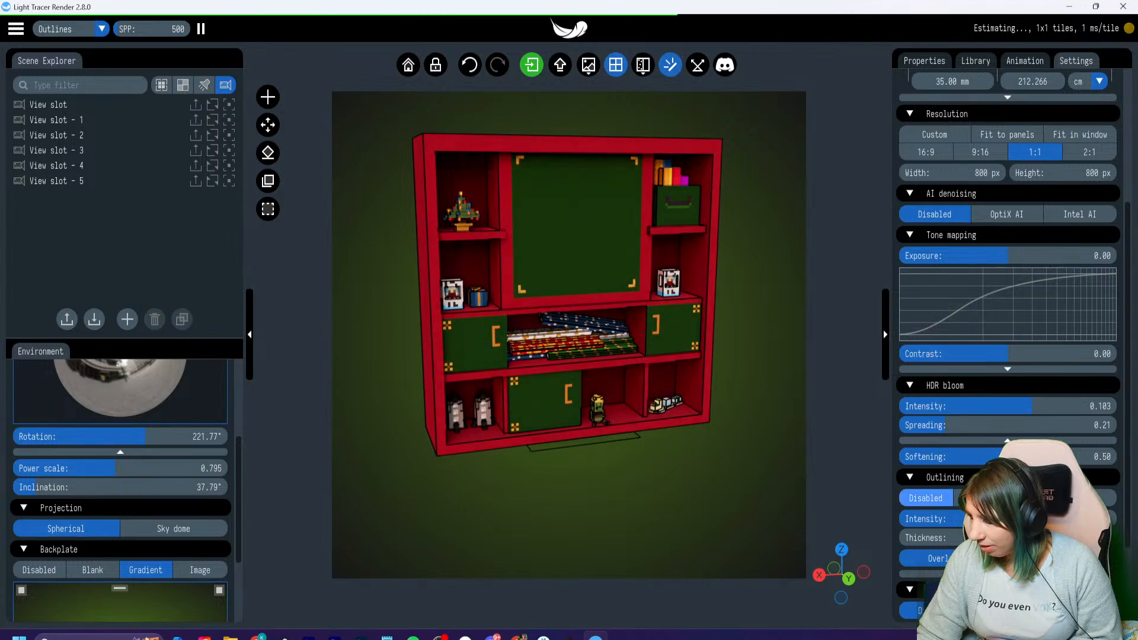
pyautogui.click(926, 498)
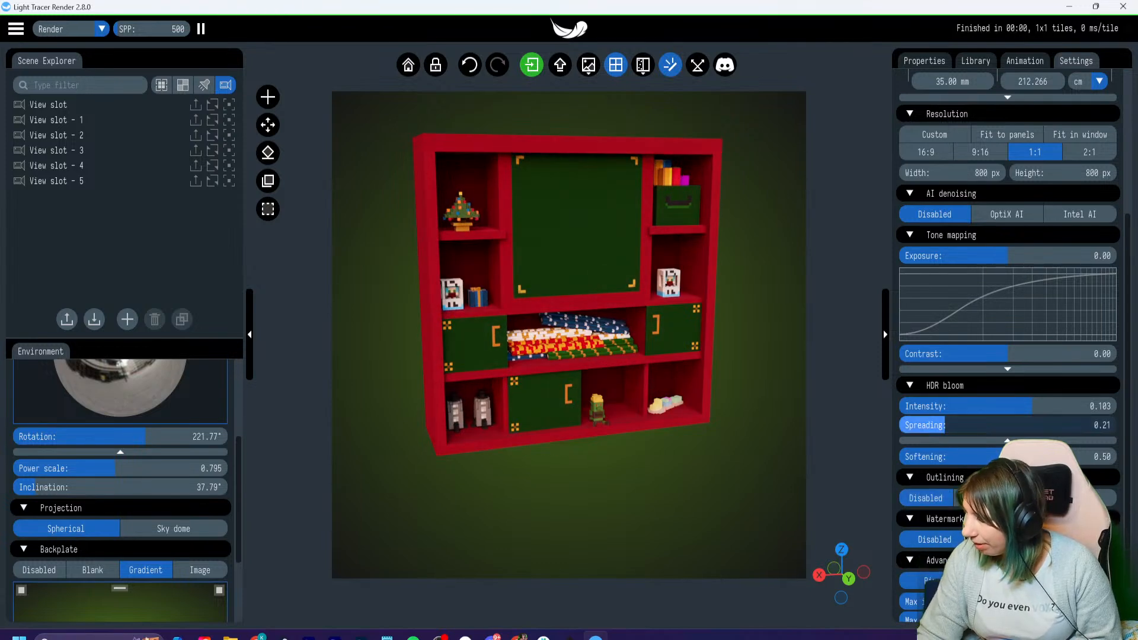
# - Set the HDR bloom spreading to 0.56 and collapse the HDR bloom settings
pyautogui.moveTo(945, 425); pyautogui.dragTo(1021, 425)
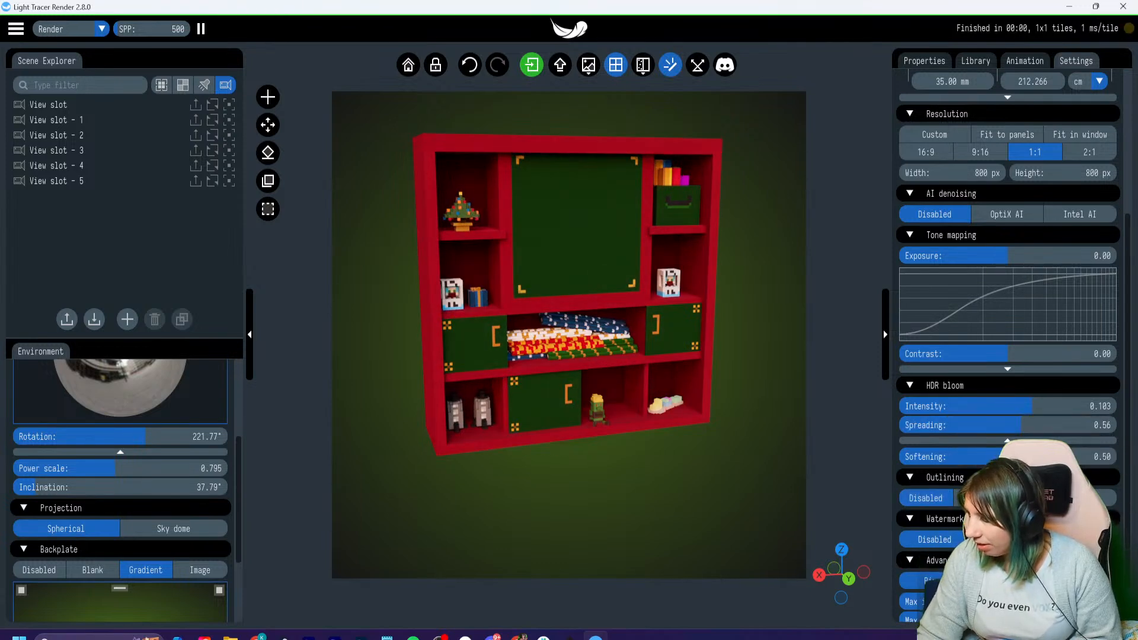
pyautogui.click(1009, 440)
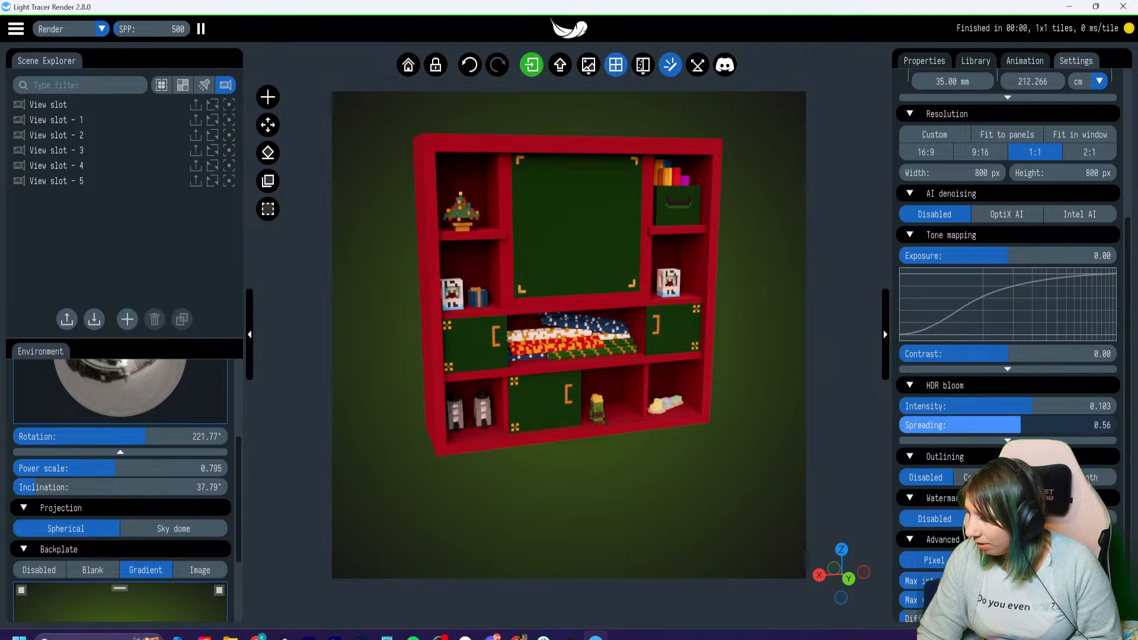
pyautogui.click(978, 385)
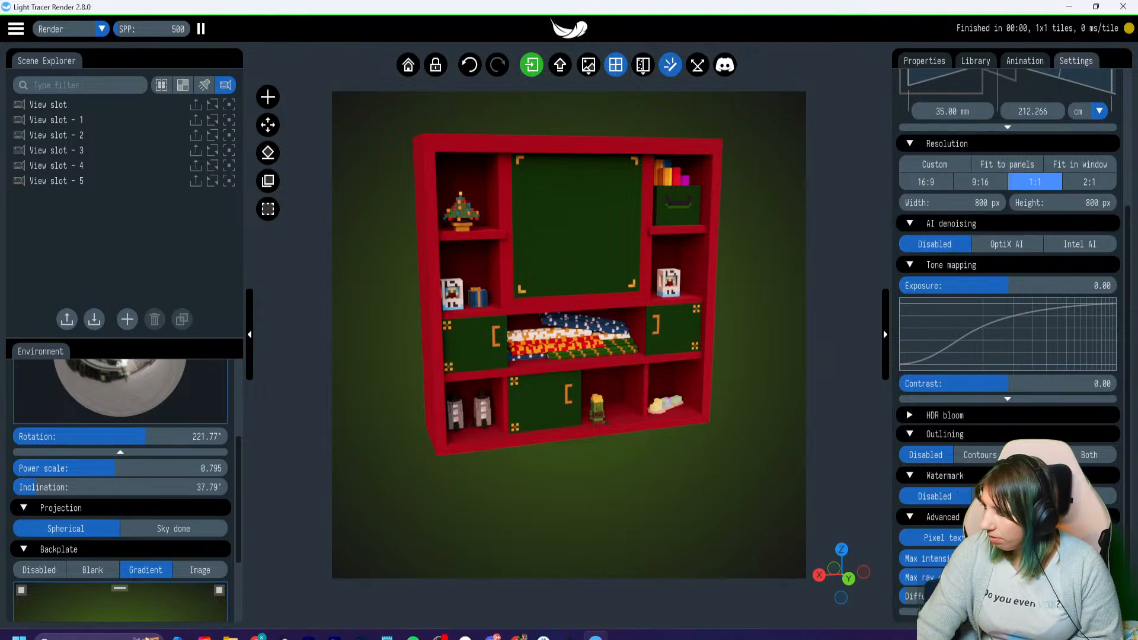
# - Switch the camera type to Physical and move in close on the top of the small Christmas tree in the cabinet
pyautogui.scroll(5, 978, 178)
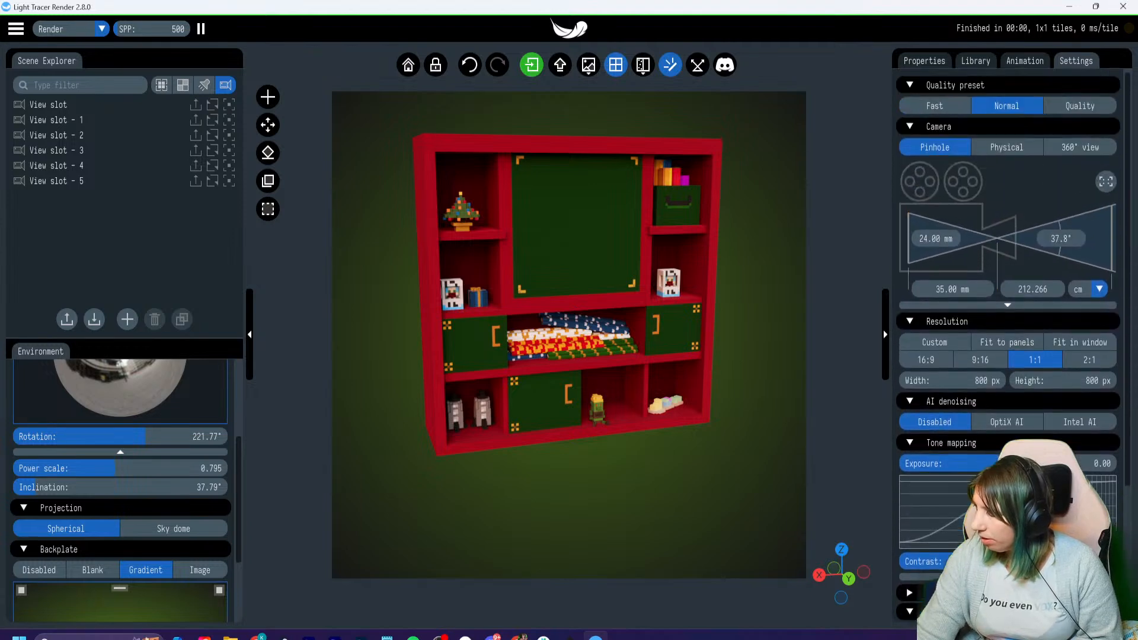
pyautogui.click(1007, 148)
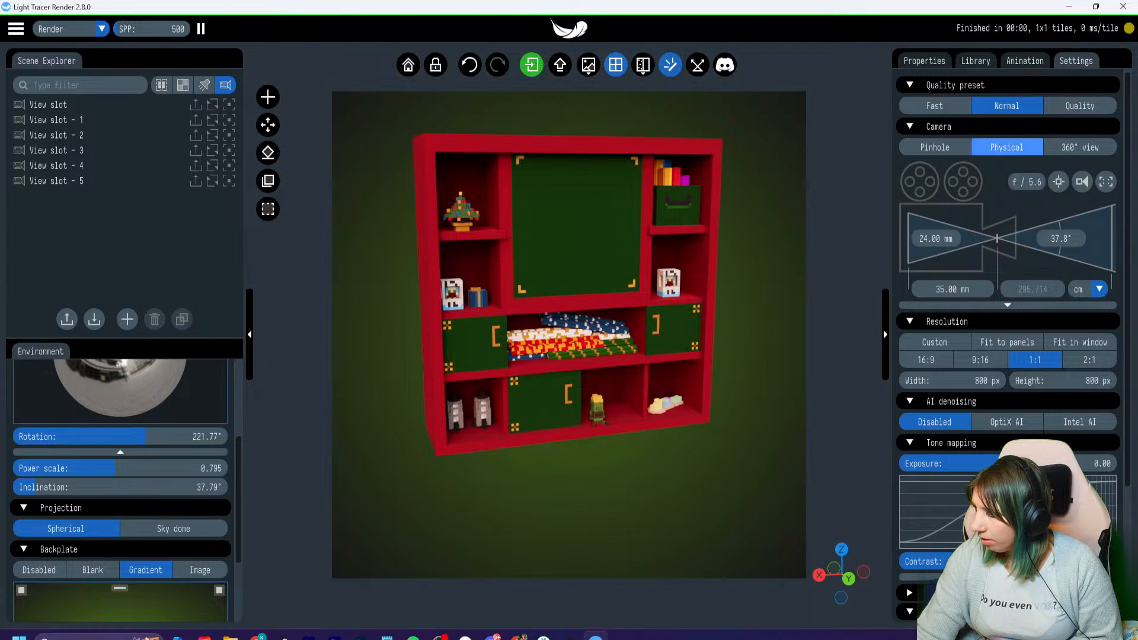
pyautogui.scroll(5, 569, 336)
pyautogui.scroll(5, 568, 336)
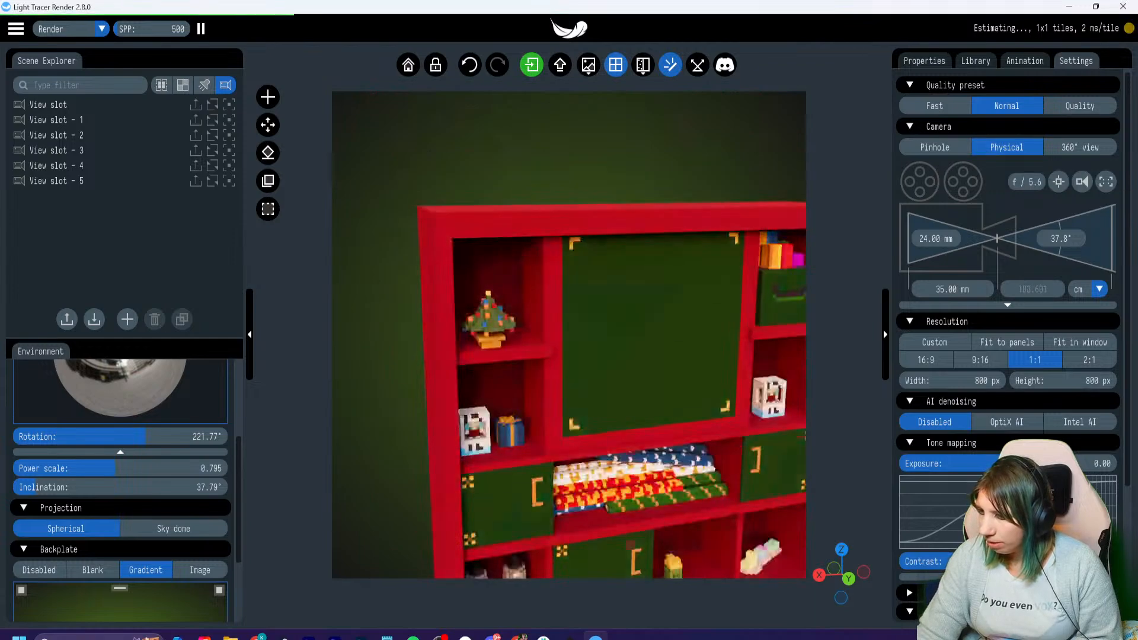
pyautogui.scroll(5, 569, 336)
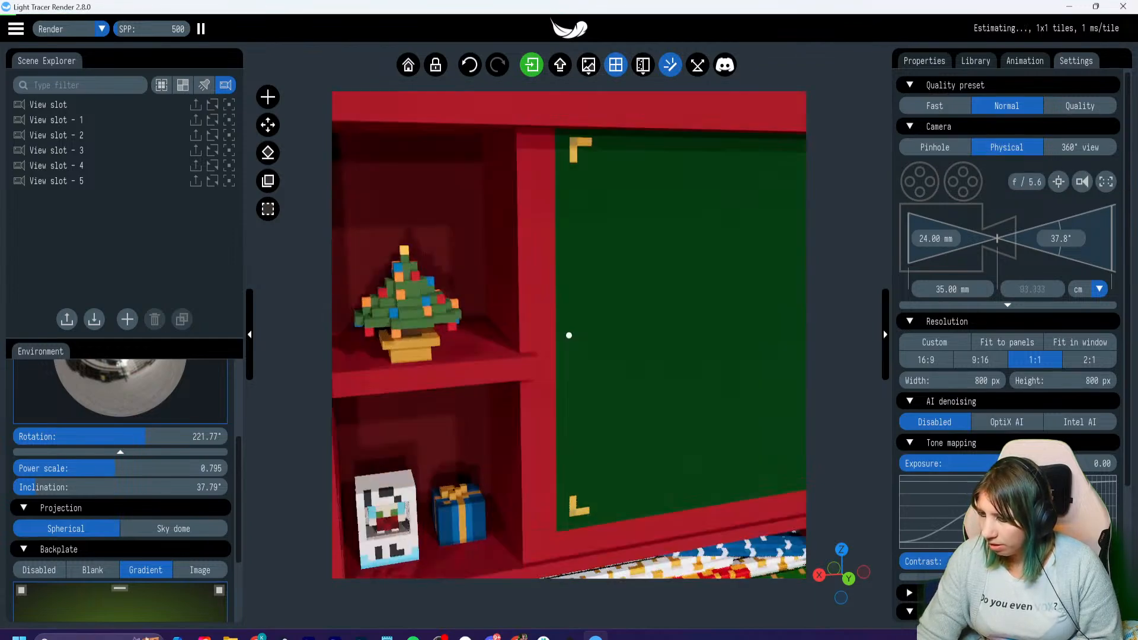
pyautogui.moveTo(451, 285); pyautogui.dragTo(748, 410, button='right')
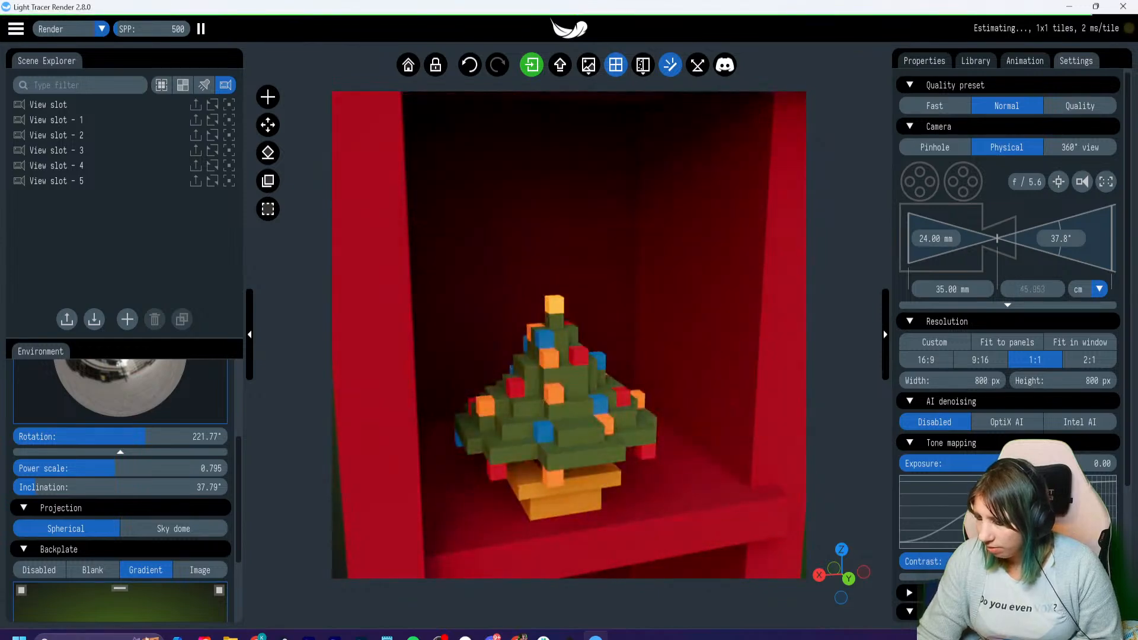
pyautogui.scroll(5, 569, 335)
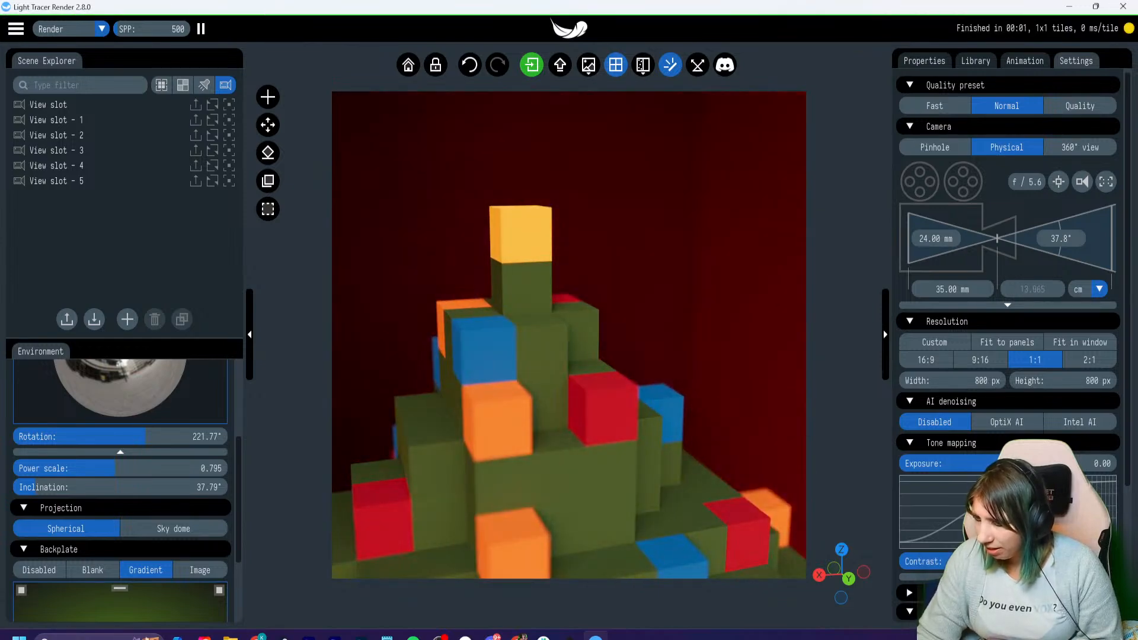
# - Switch to VoxEdit, look over the whole wrapping paper station model, and return to Light Tracer Render
pyautogui.click(569, 637)
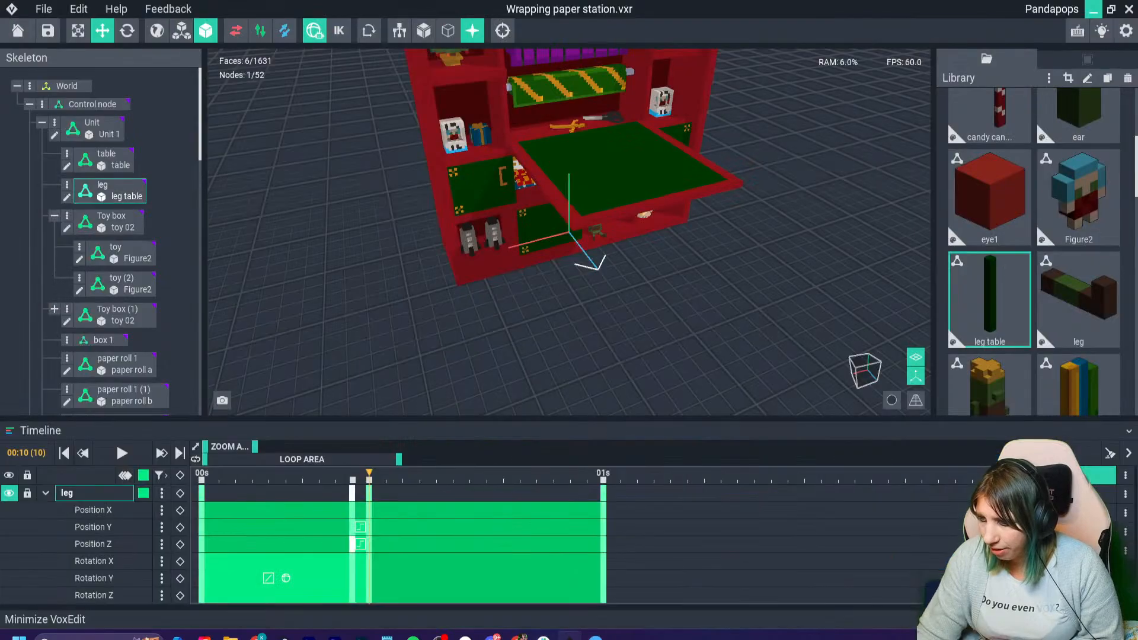
pyautogui.scroll(10, 569, 233)
pyautogui.click(502, 31)
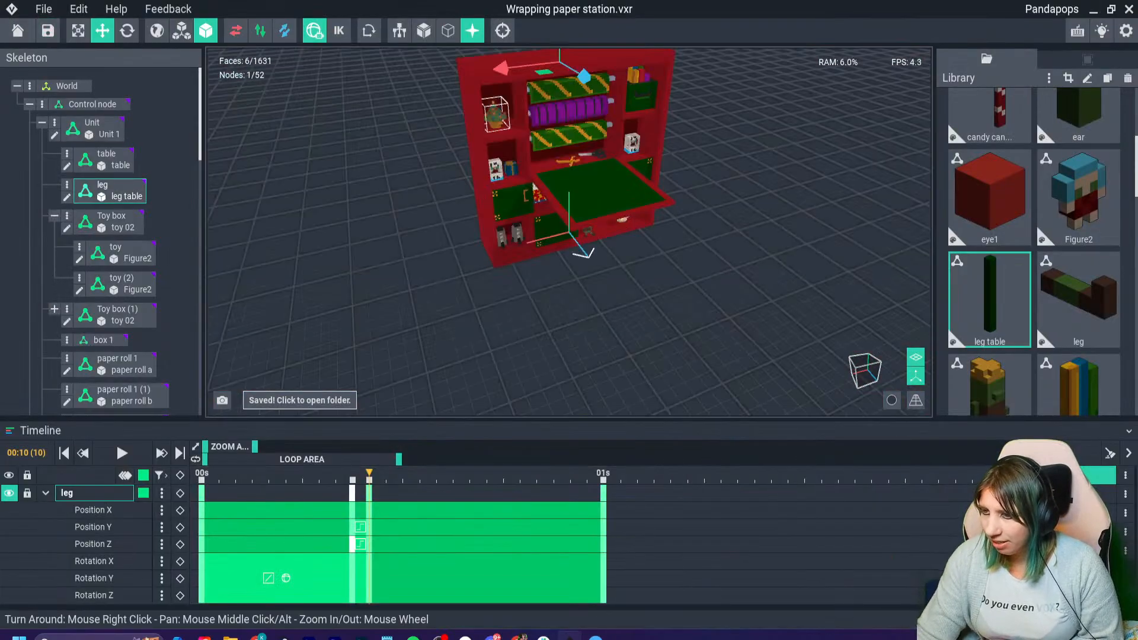
pyautogui.moveTo(521, 160); pyautogui.dragTo(546, 142, button='right')
pyautogui.scroll(8, 533, 177)
pyautogui.scroll(-3, 534, 178)
pyautogui.moveTo(528, 125); pyautogui.dragTo(444, 269, button='middle')
pyautogui.scroll(-3, 480, 237)
pyautogui.click(1094, 10)
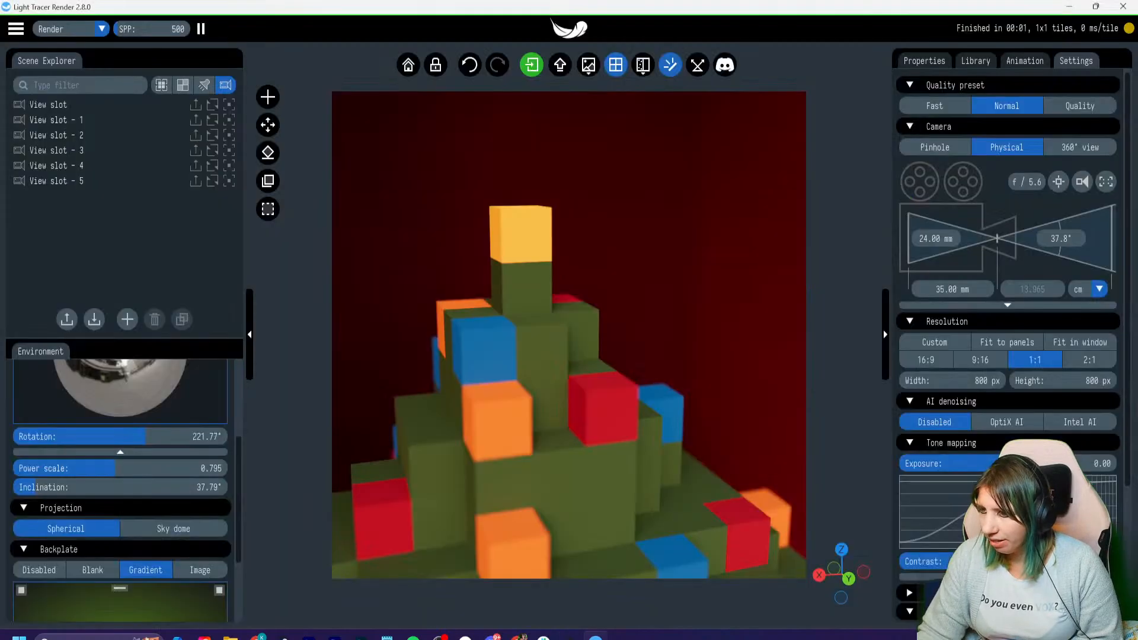
# - Set the camera type to Pinhole, try the Quality and Fast quality presets, and set the preset to Normal
pyautogui.click(934, 147)
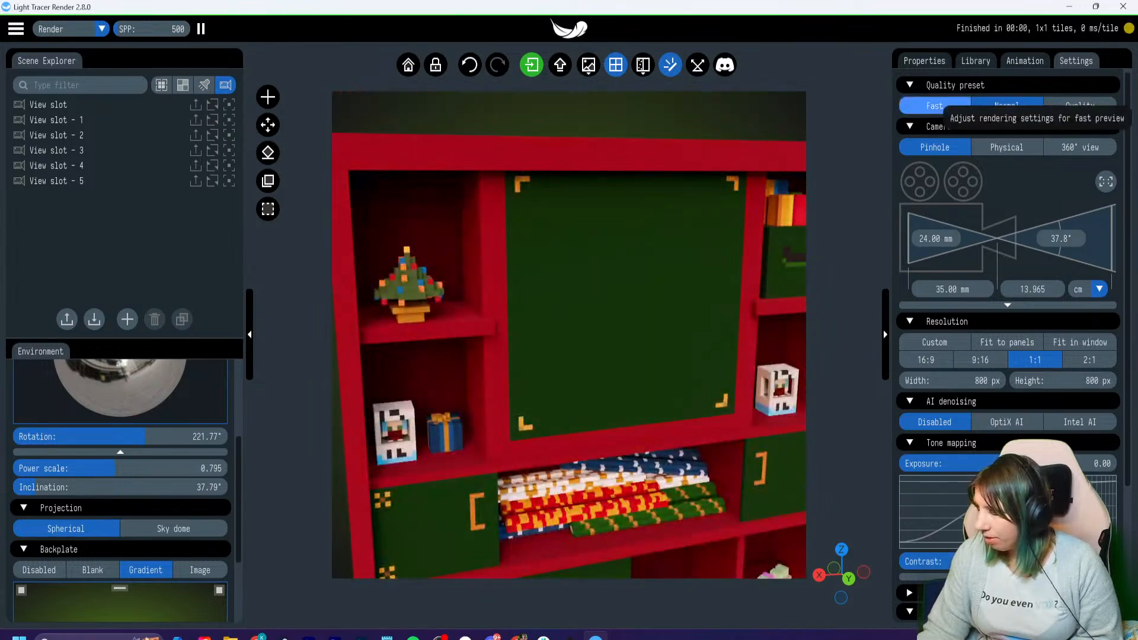
pyautogui.click(1079, 106)
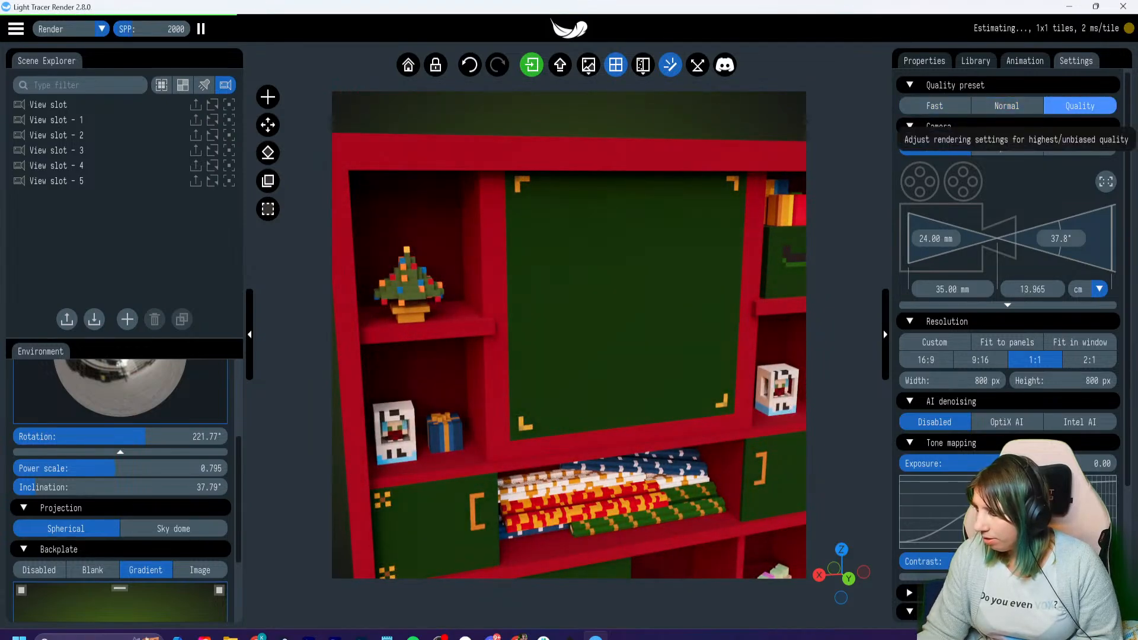
pyautogui.click(1025, 61)
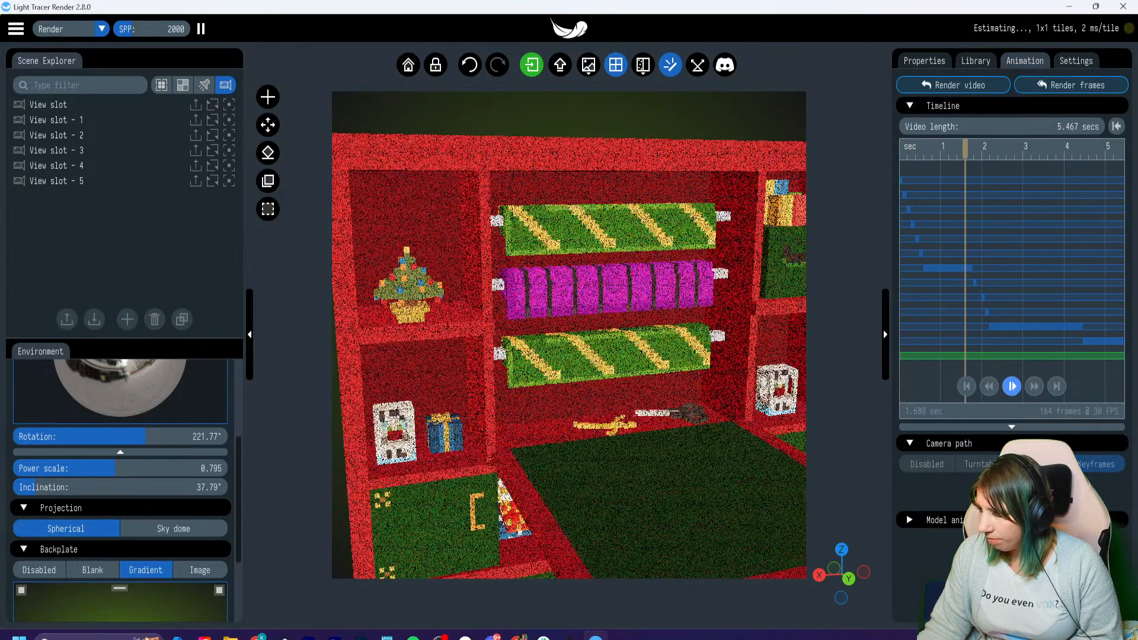
pyautogui.click(1076, 60)
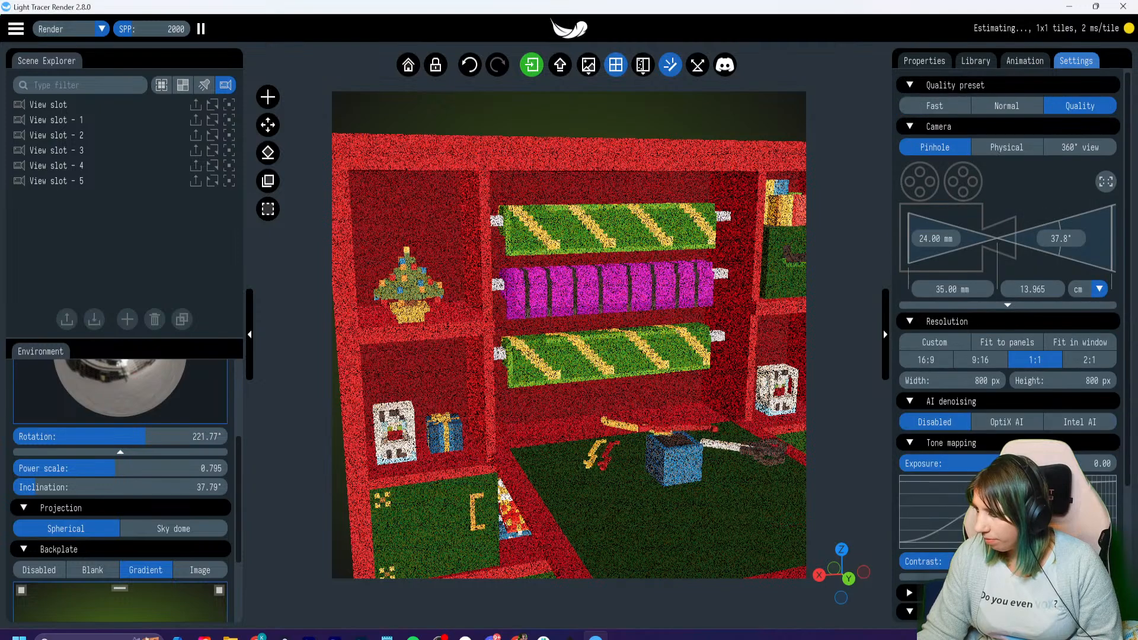
pyautogui.click(934, 105)
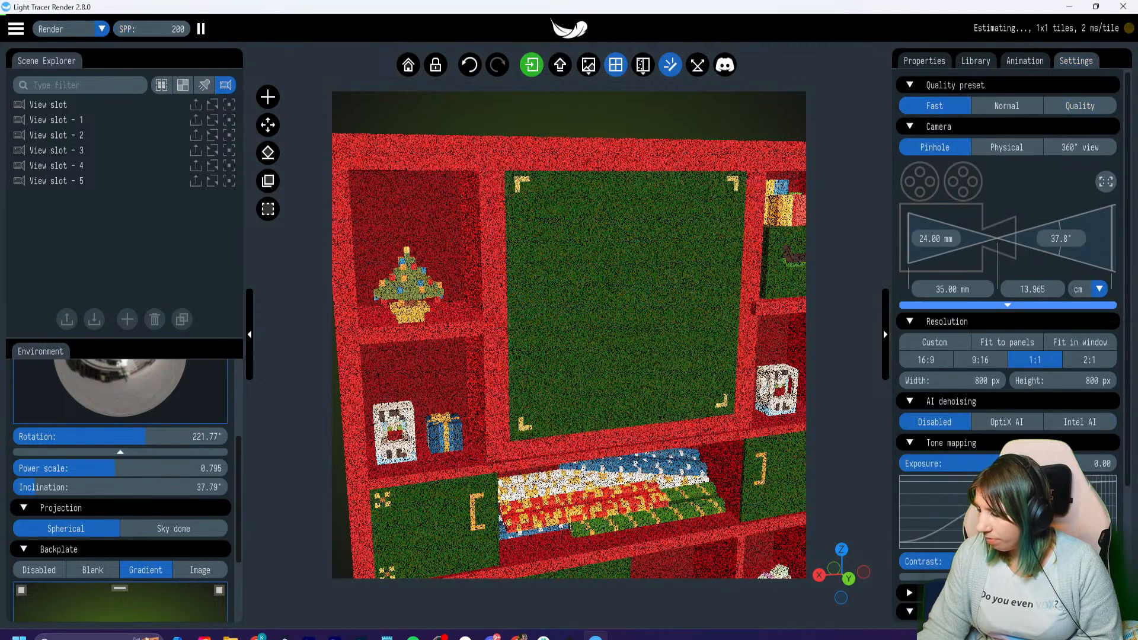
pyautogui.click(1007, 105)
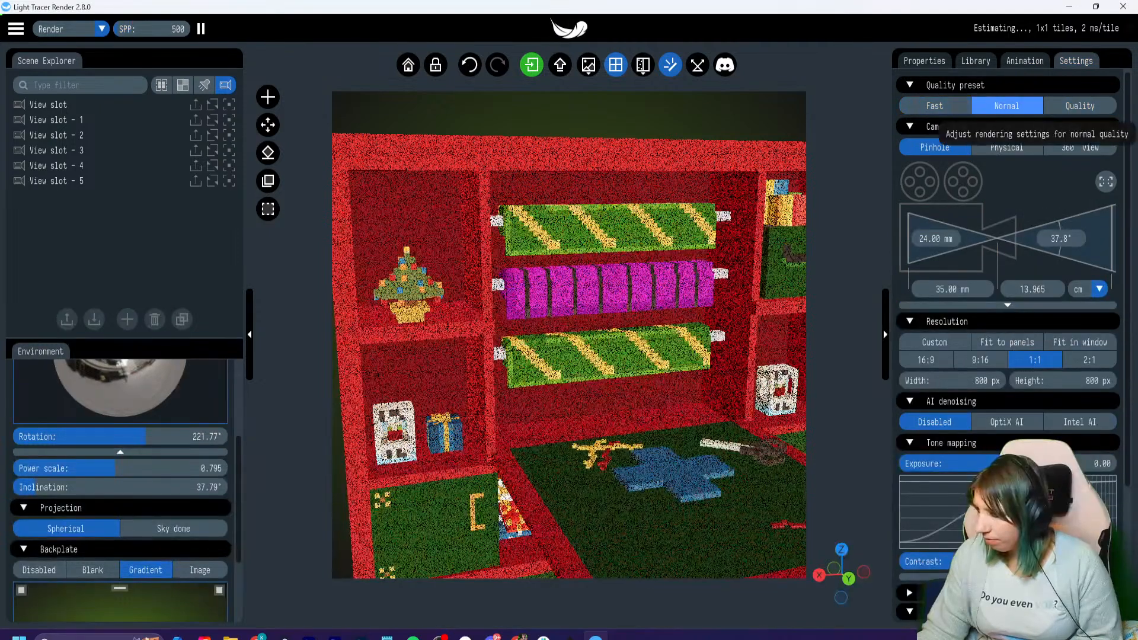
# - Show the small Christmas tree's material properties, try the Glass material type, and set it back to Principled
pyautogui.click(1025, 61)
pyautogui.click(976, 60)
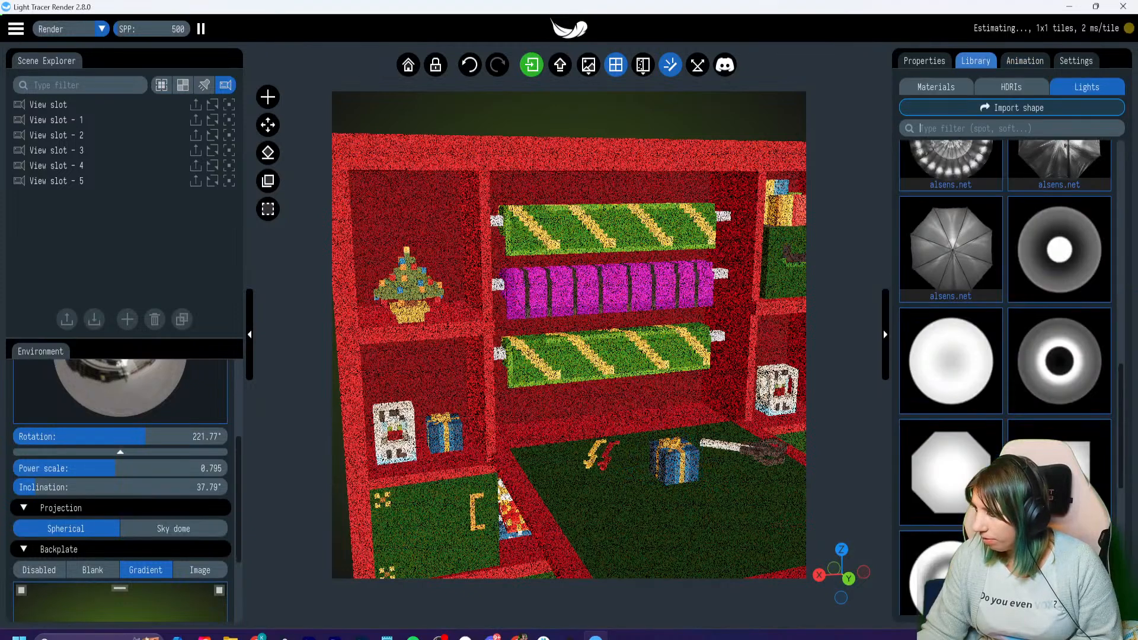
pyautogui.click(924, 60)
pyautogui.click(652, 308)
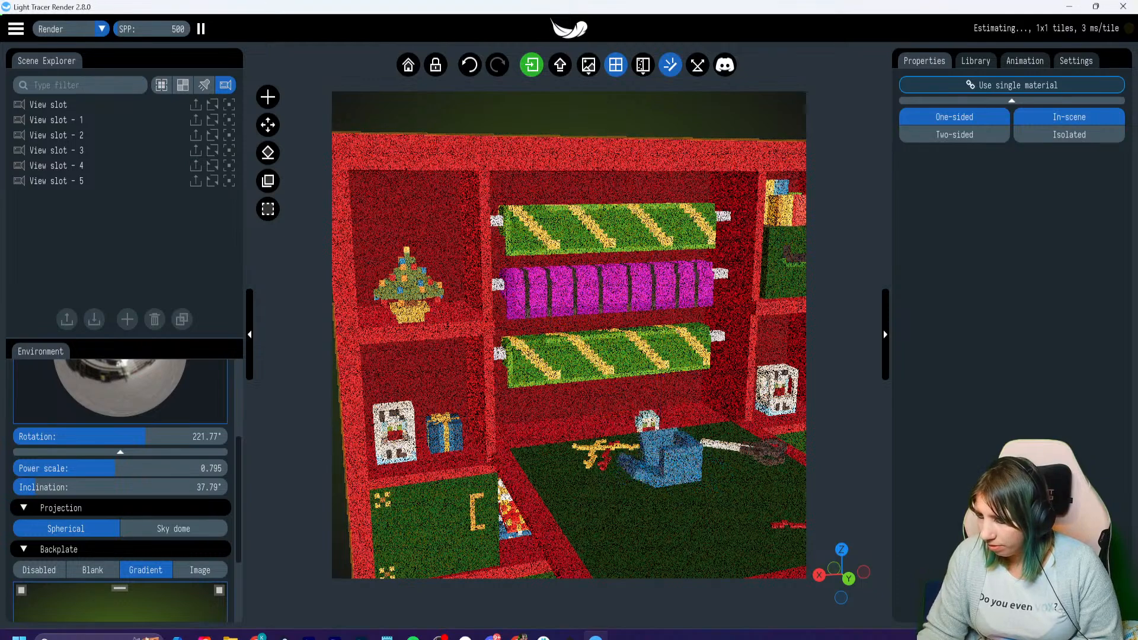
pyautogui.click(609, 406)
pyautogui.press('Escape')
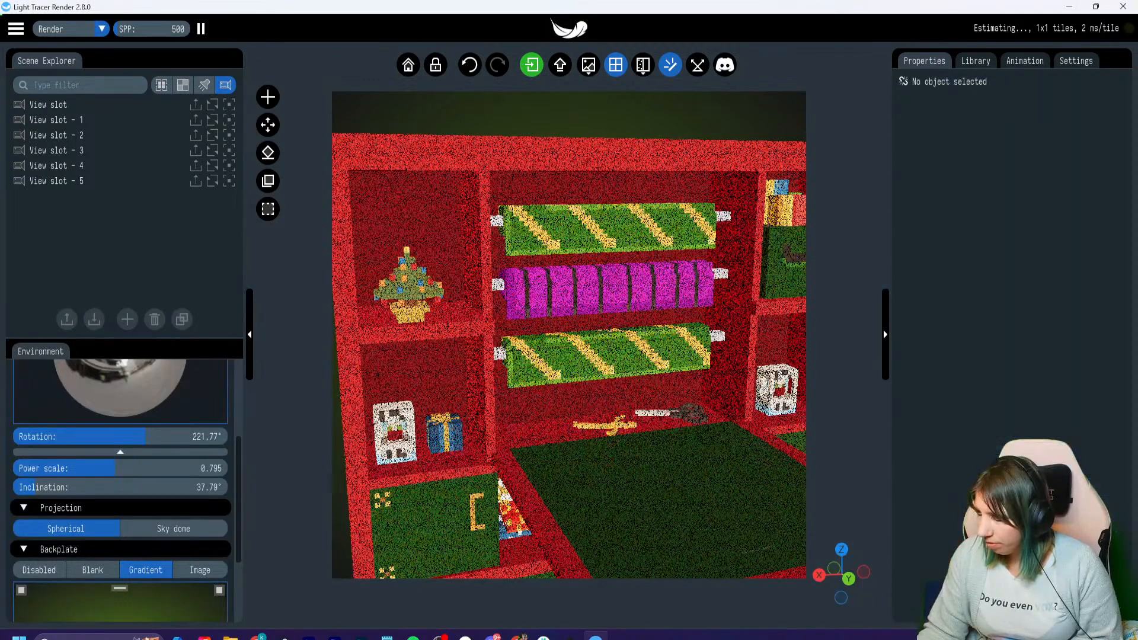
pyautogui.click(408, 285)
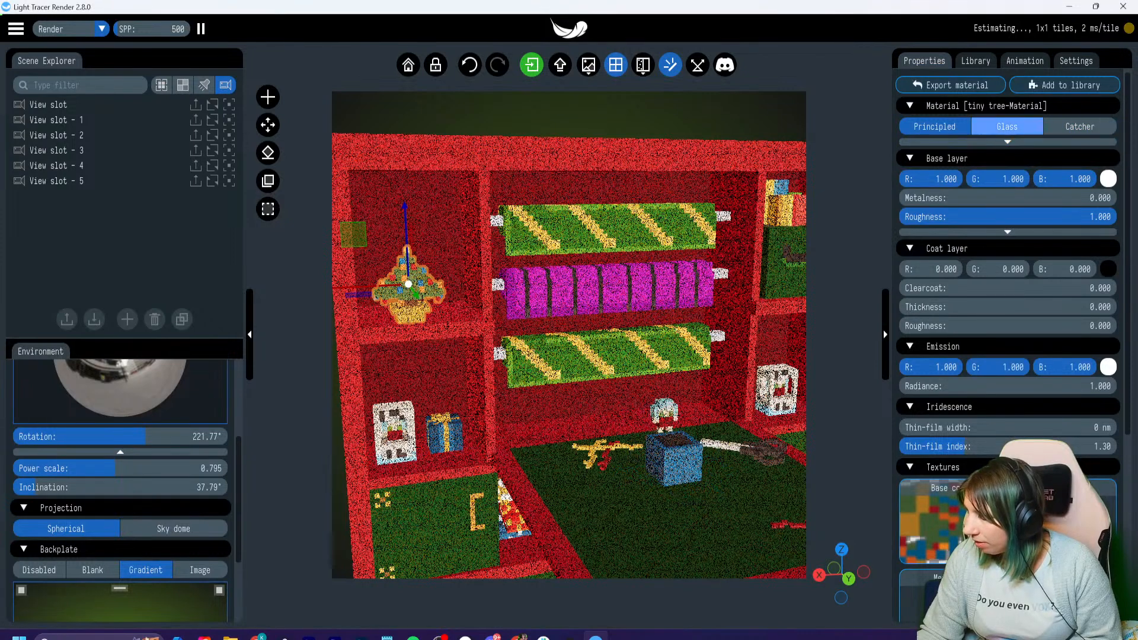
pyautogui.click(1007, 126)
pyautogui.click(936, 127)
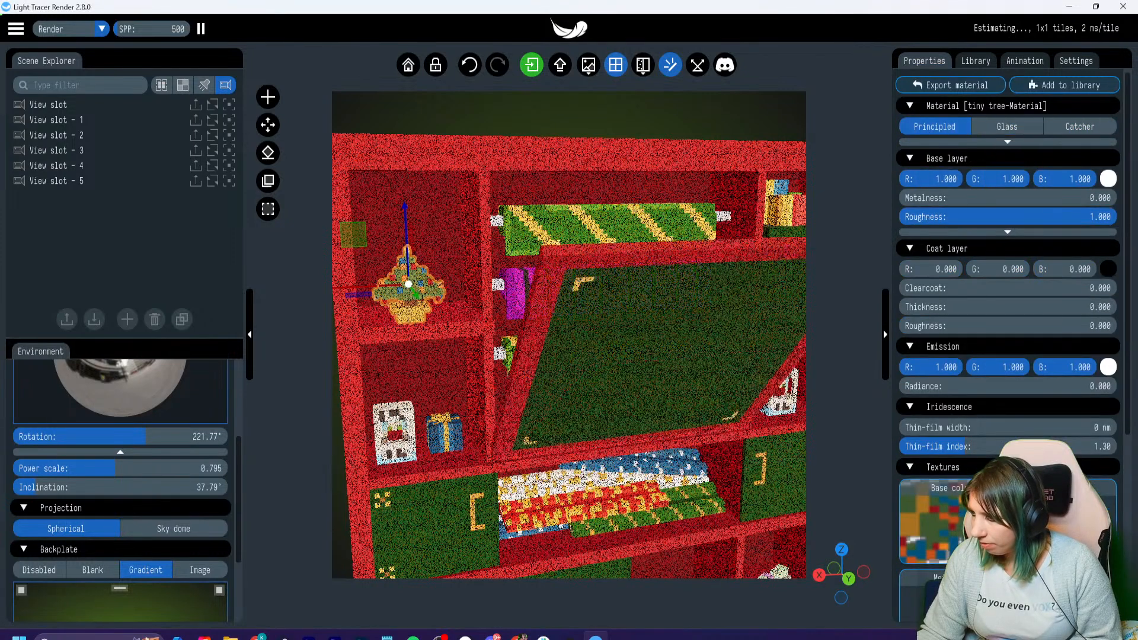
# - Pause the animation playback and return to the tree's material properties
pyautogui.click(1025, 61)
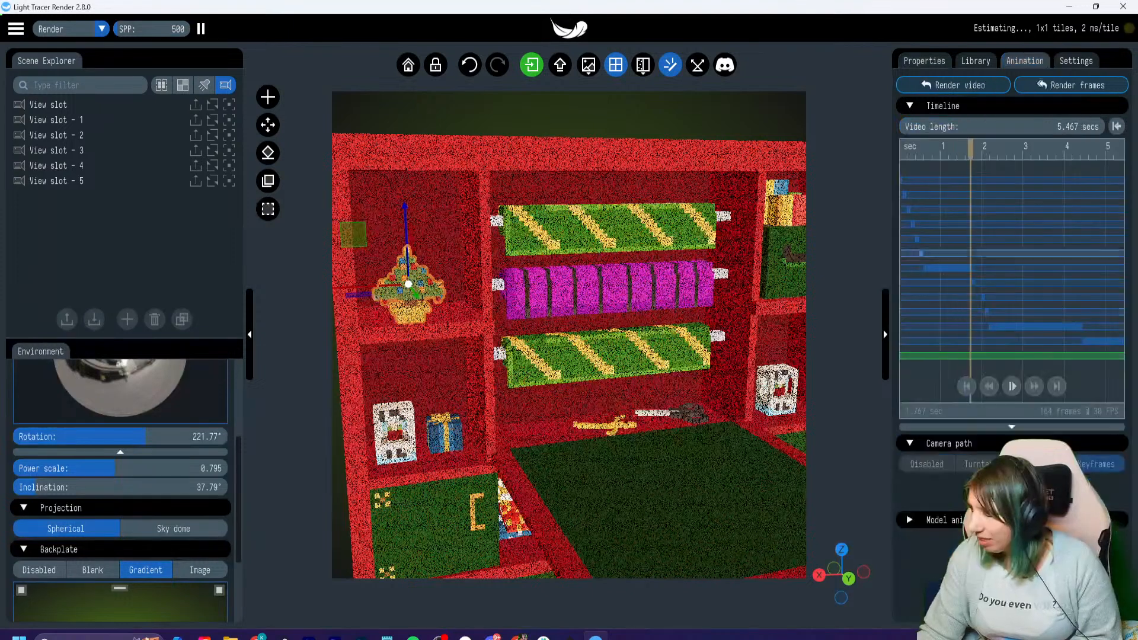
pyautogui.click(1011, 387)
pyautogui.click(924, 61)
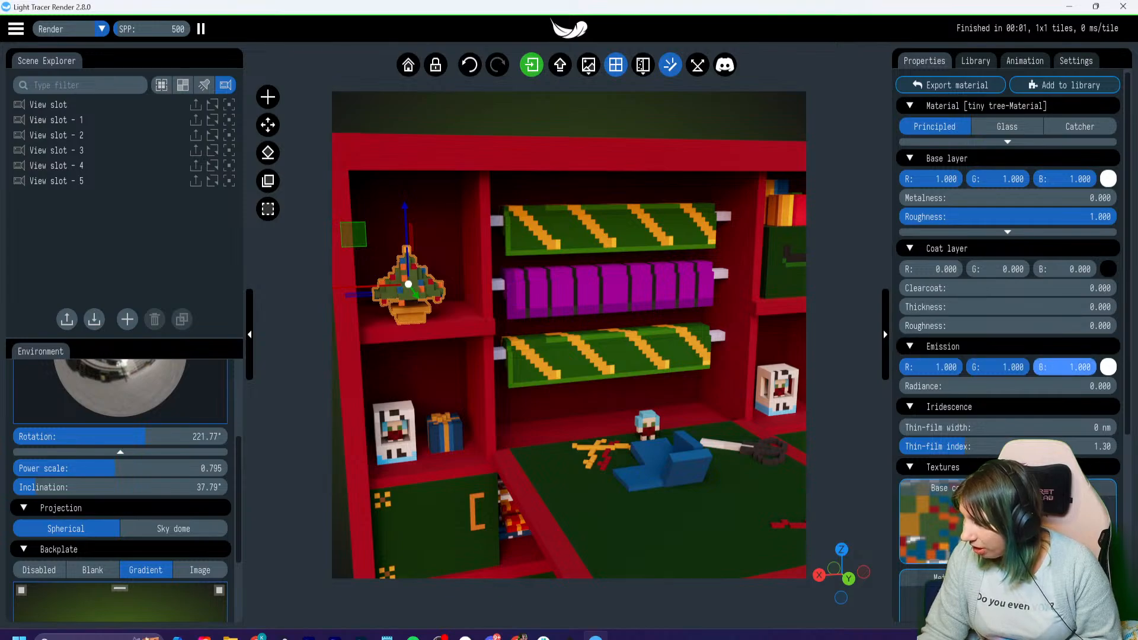
# - Reduce the red emission value of the tiny tree material to 0.664 and further to 0
pyautogui.moveTo(935, 368); pyautogui.dragTo(941, 368)
pyautogui.scroll(6, 569, 335)
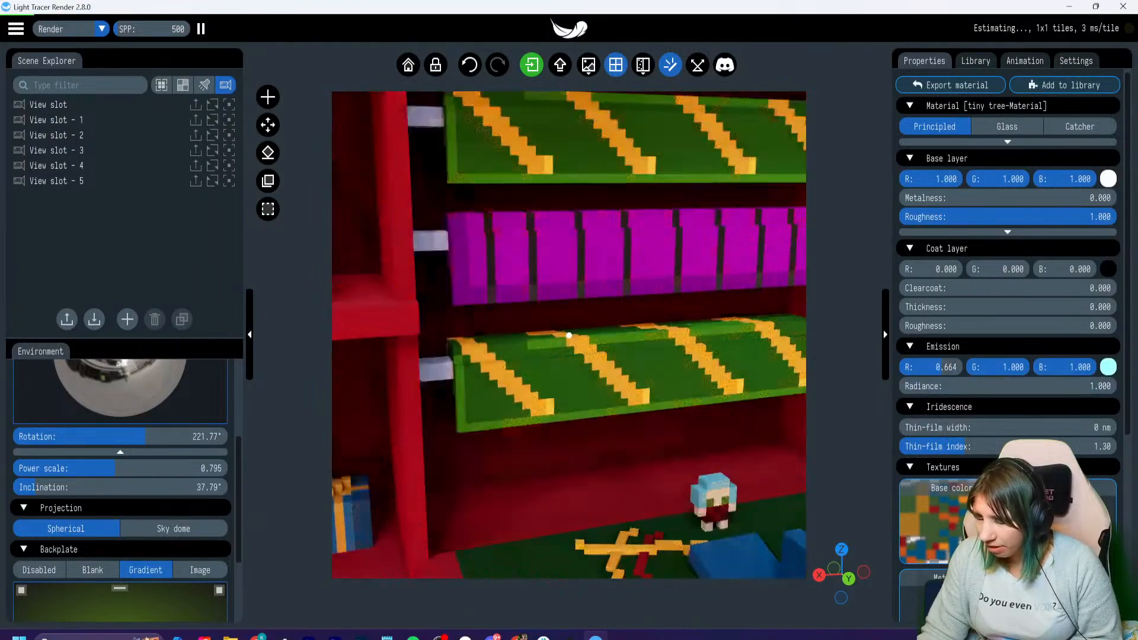
pyautogui.moveTo(414, 284); pyautogui.dragTo(735, 368, button='right')
pyautogui.scroll(3, 569, 335)
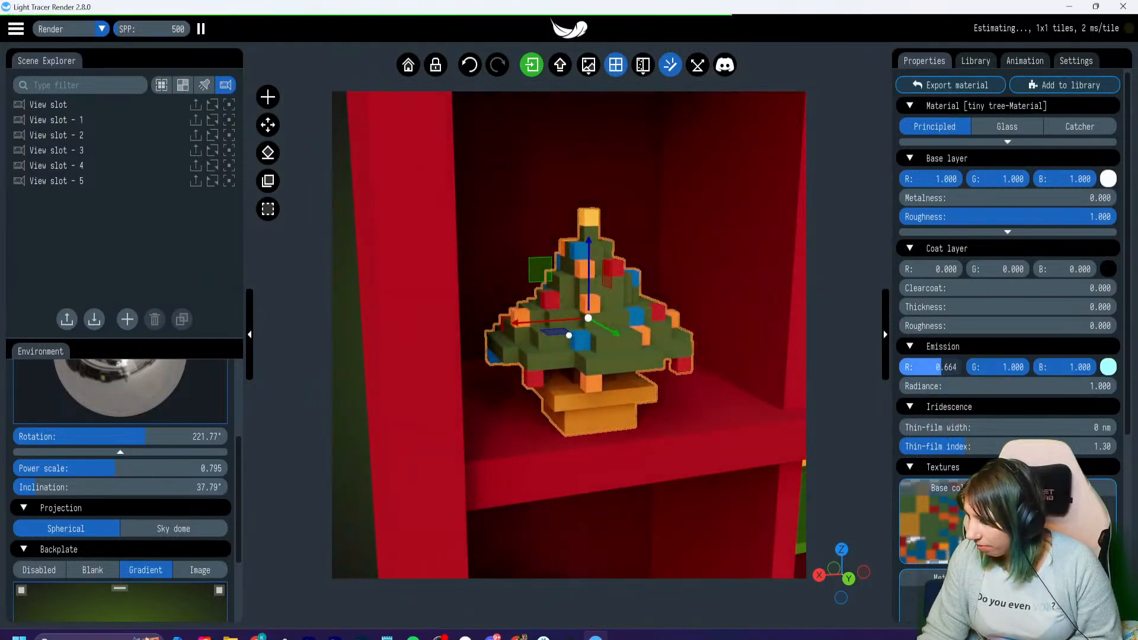
pyautogui.moveTo(938, 368); pyautogui.dragTo(899, 368)
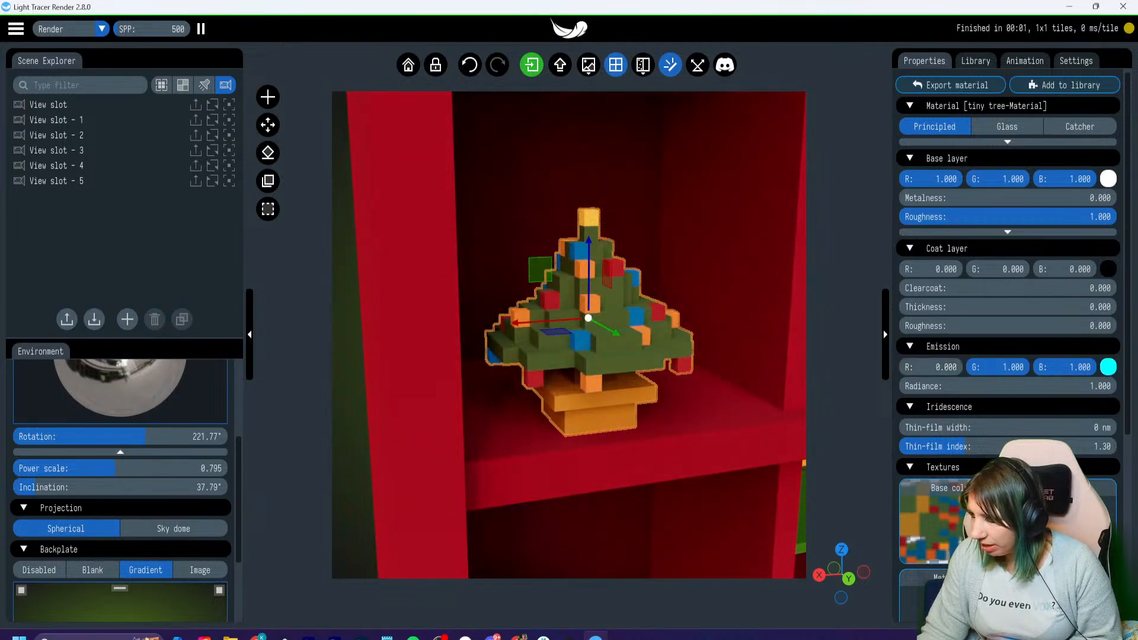
# - Assign the 32x32 dark map with coloured blocks as the tree material's opacity texture
pyautogui.scroll(-3, 948, 388)
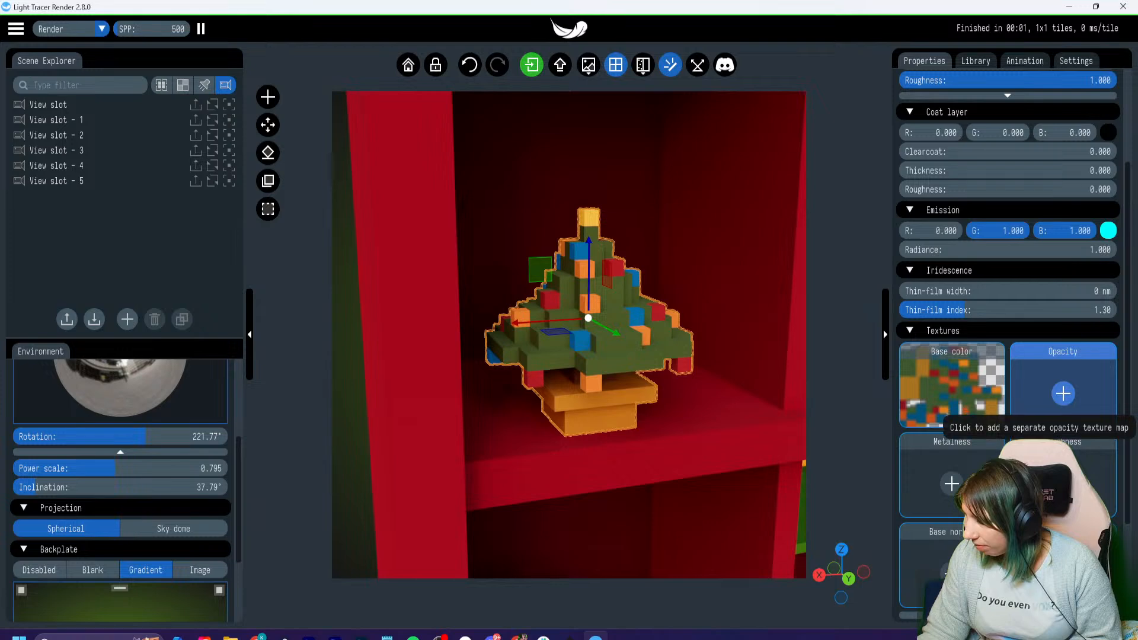
pyautogui.scroll(-3, 1061, 403)
pyautogui.scroll(1, 1062, 356)
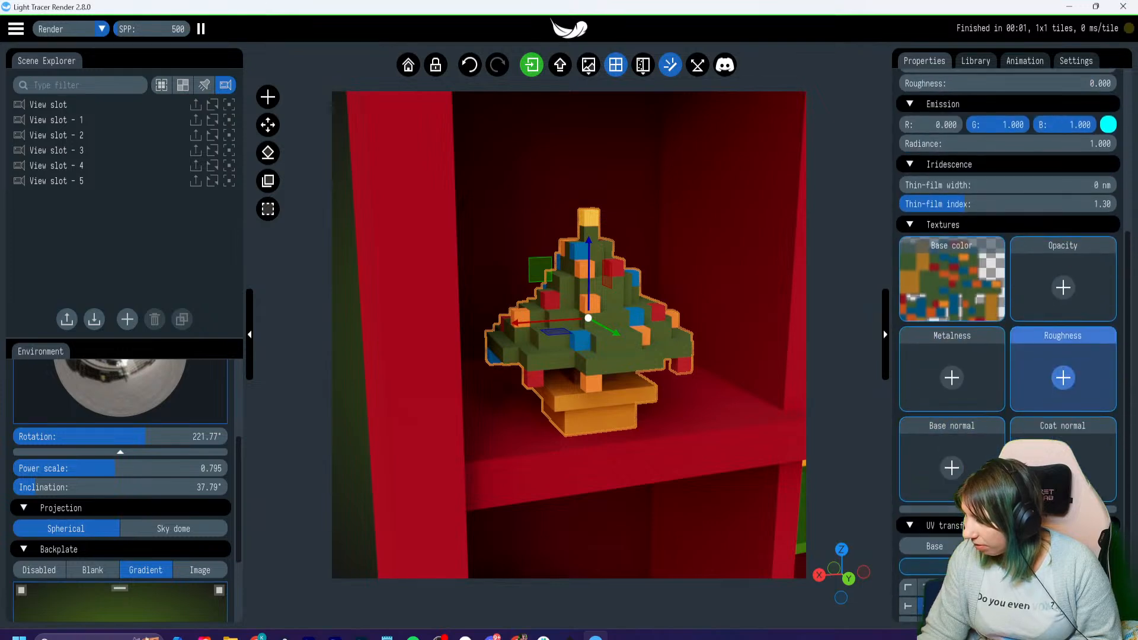
pyautogui.click(1063, 288)
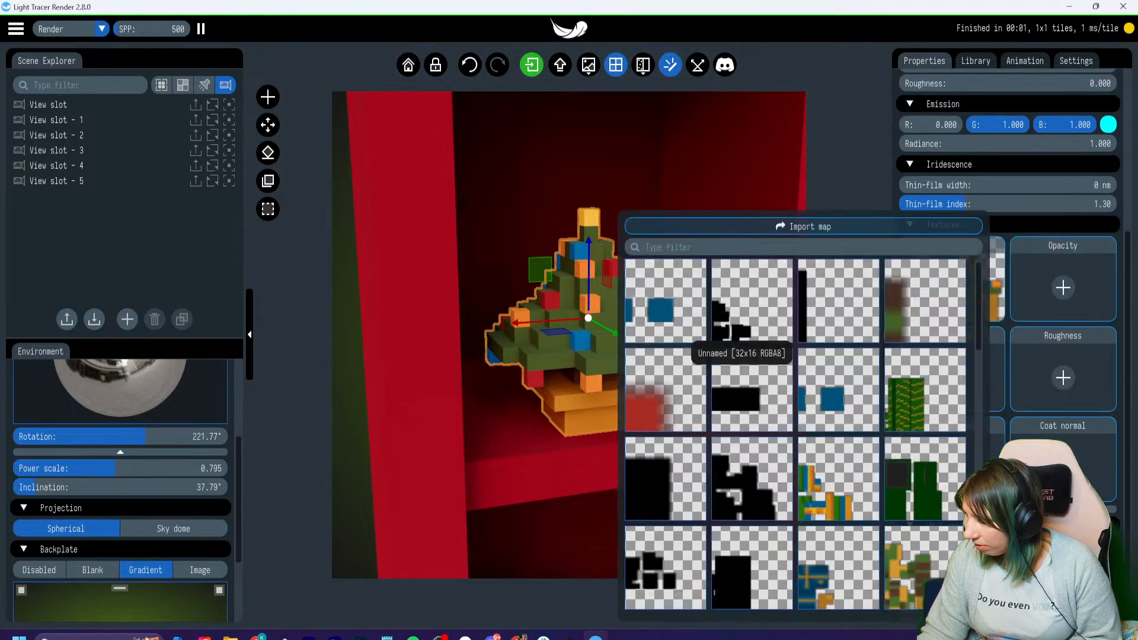
pyautogui.scroll(-5, 842, 415)
pyautogui.scroll(-1, 795, 445)
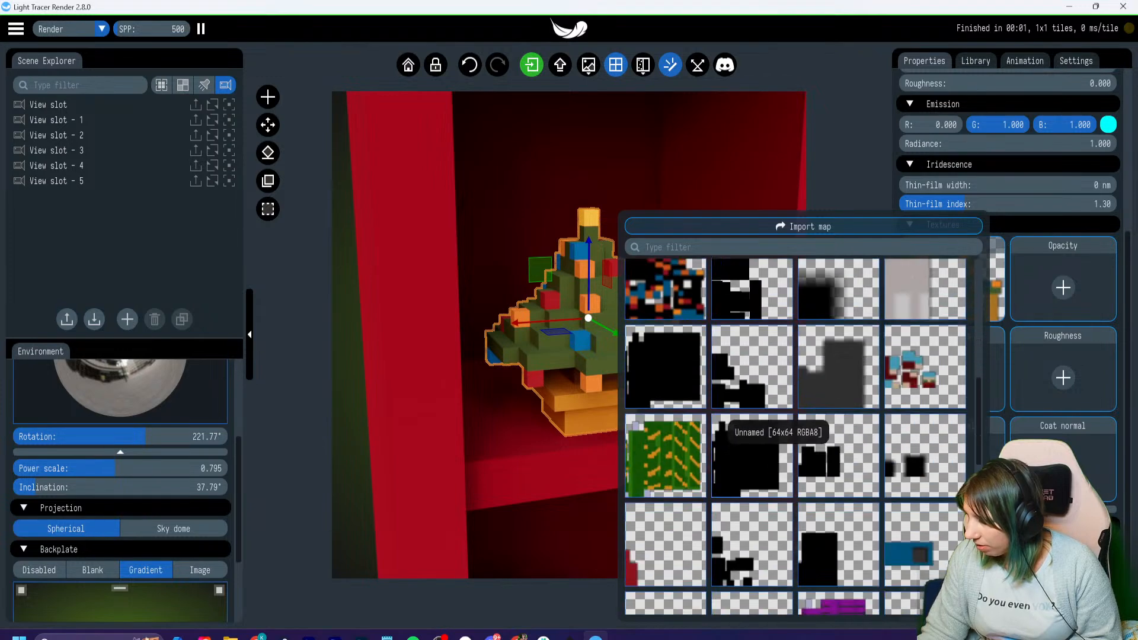
pyautogui.scroll(-2, 704, 416)
pyautogui.scroll(5, 704, 416)
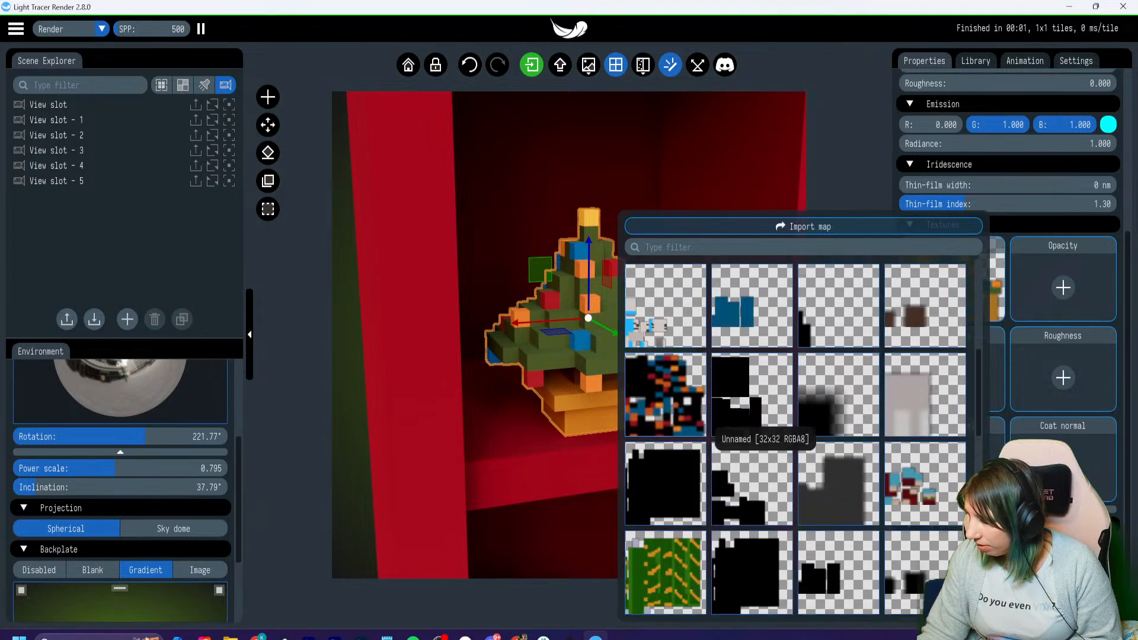
pyautogui.click(677, 395)
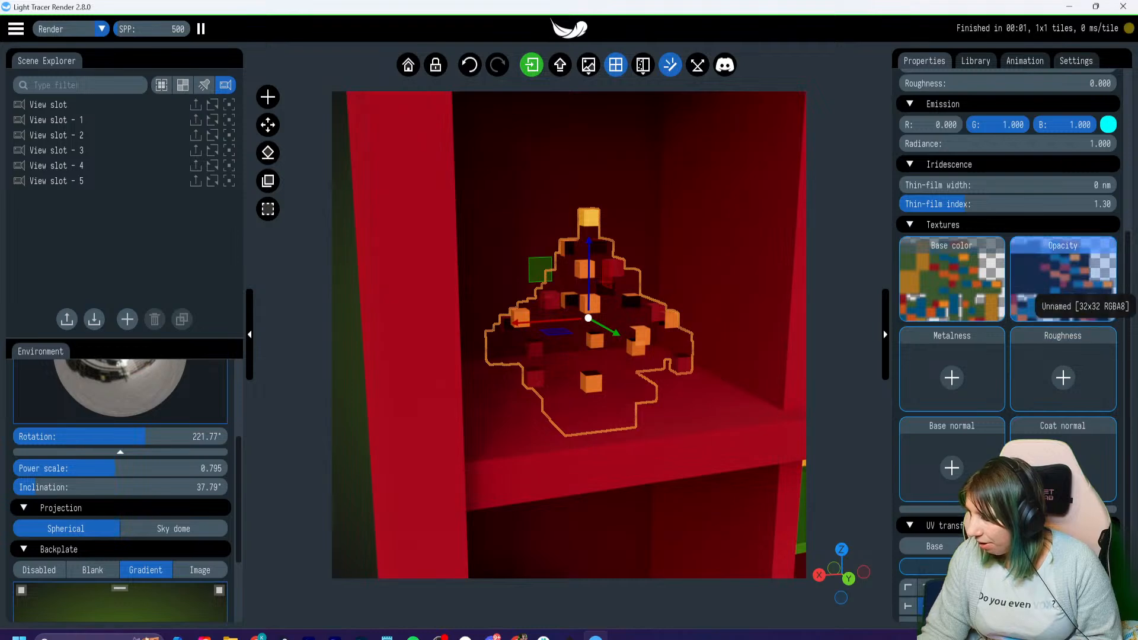
# - Try to delete the opacity map from the tree material
pyautogui.click(1061, 296)
pyautogui.press('Delete')
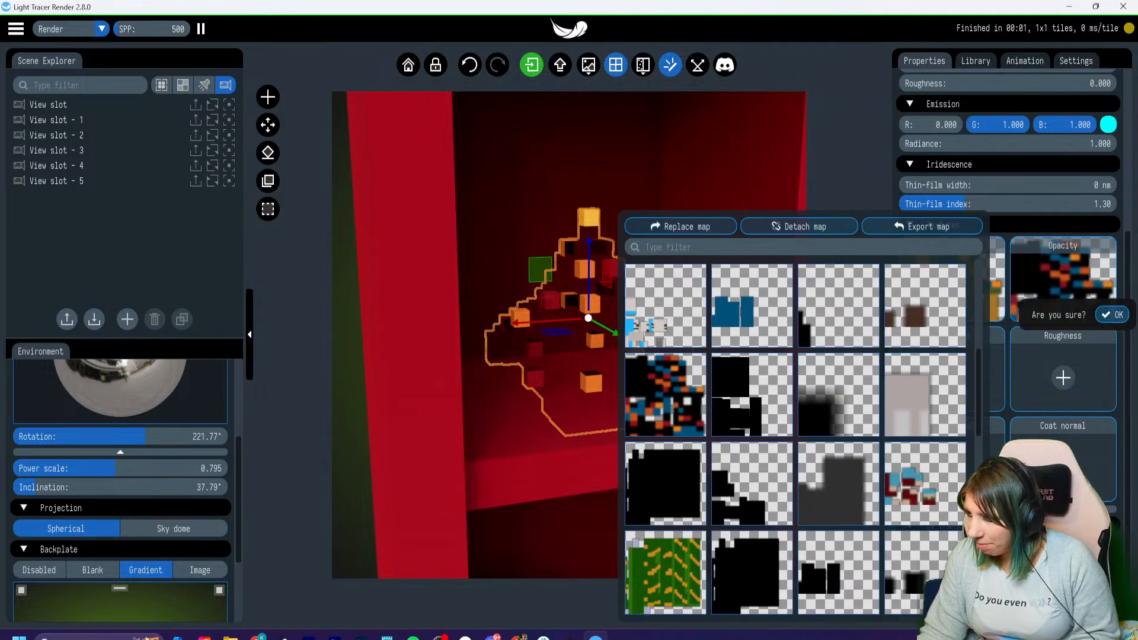
pyautogui.click(1106, 314)
# - Undo the recent changes to the tree material as far back as possible
pyautogui.hotkey('ctrl', 'z')
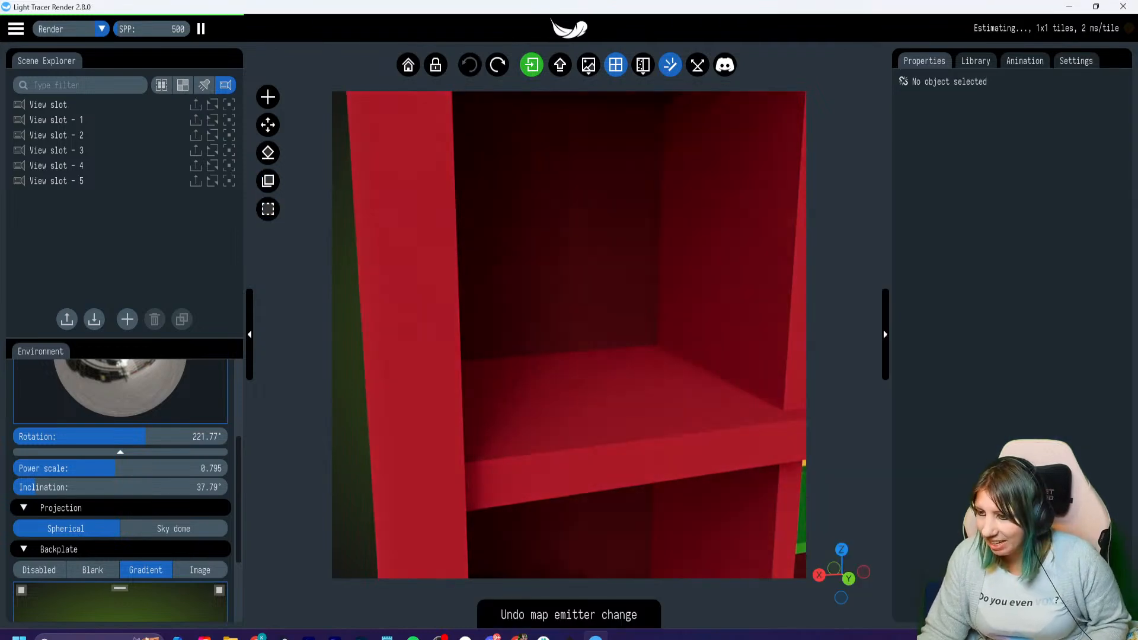
pyautogui.hotkey('ctrl', 'z')
pyautogui.hotkey('ctrl', 'z')
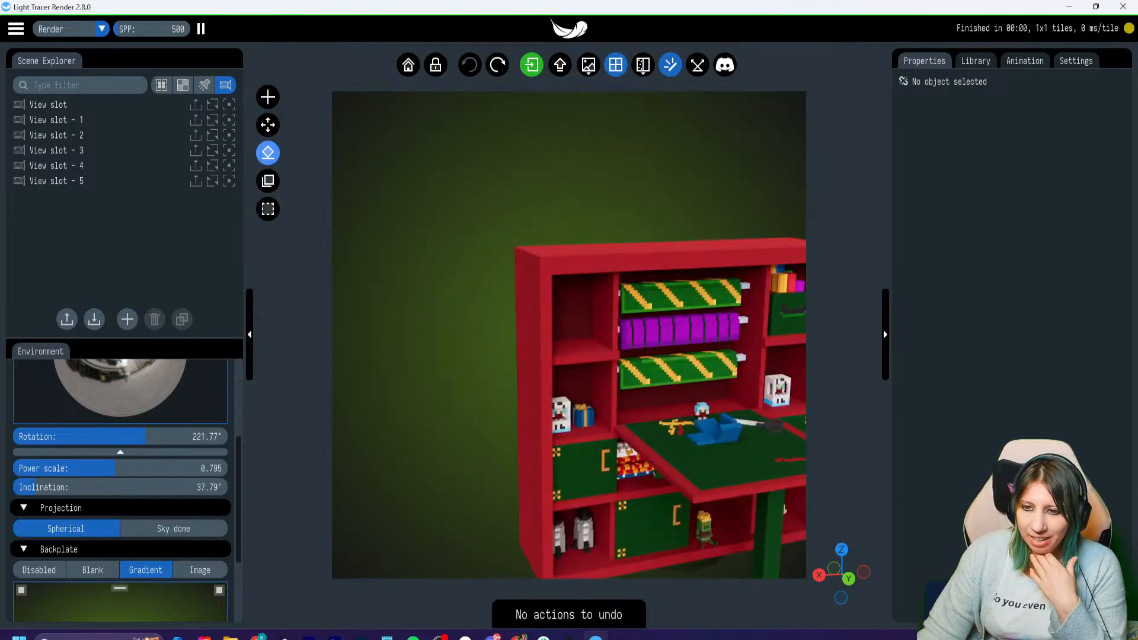
pyautogui.click(16, 28)
pyautogui.click(16, 28)
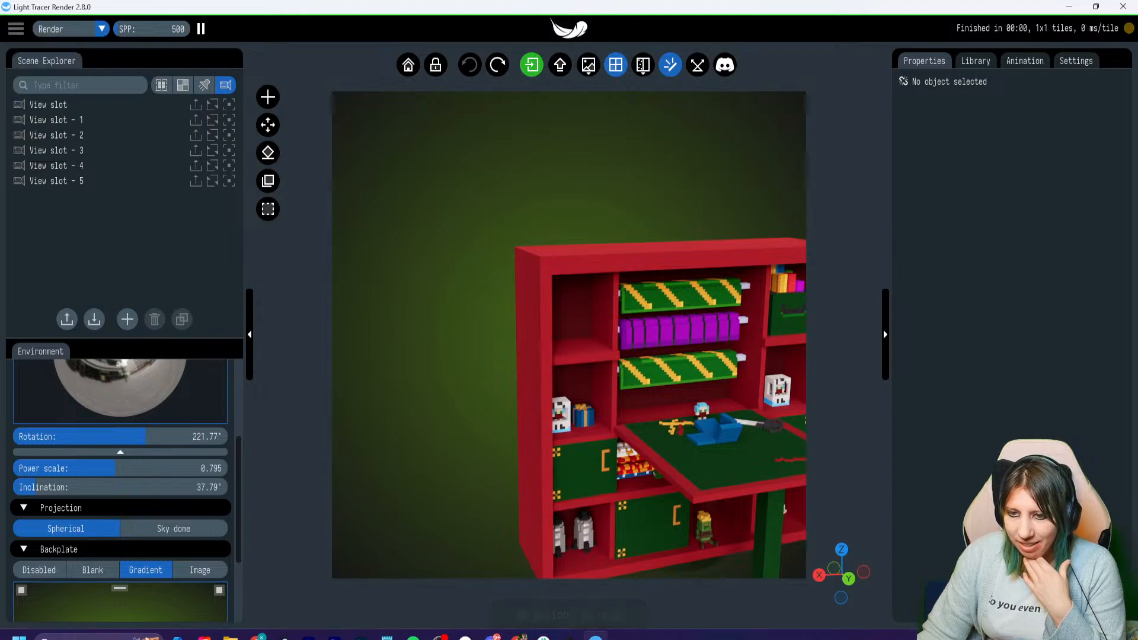
# - Delete the whole wrapping paper station model from the scene
pyautogui.moveTo(671, 366); pyautogui.dragTo(565, 334, button='right')
pyautogui.scroll(-1, 565, 334)
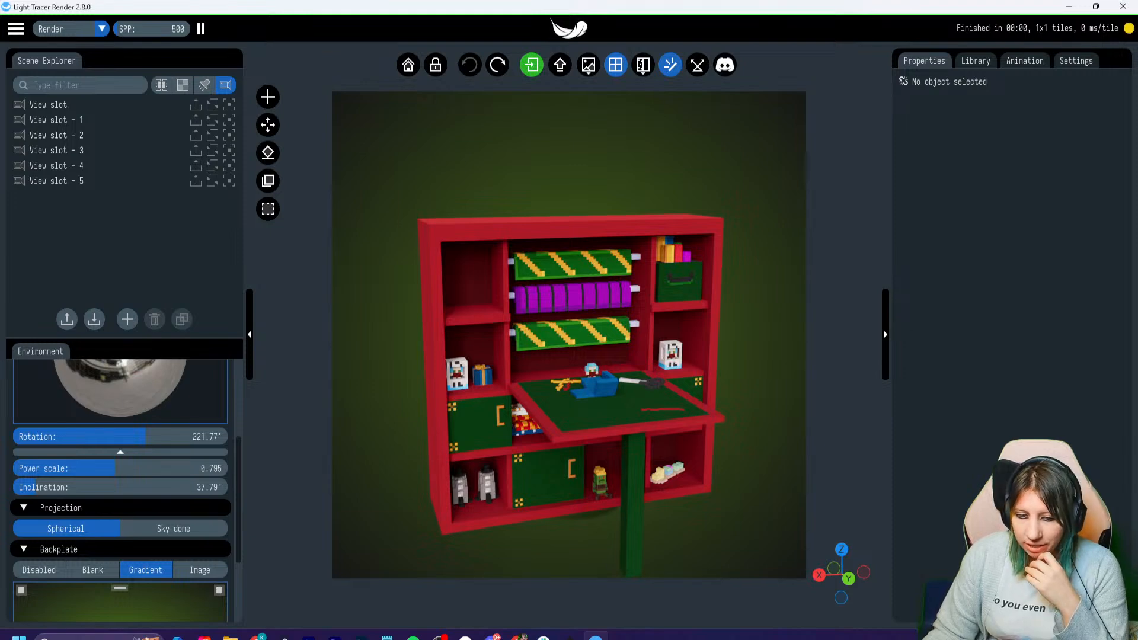
pyautogui.scroll(4, 569, 335)
pyautogui.scroll(-4, 569, 335)
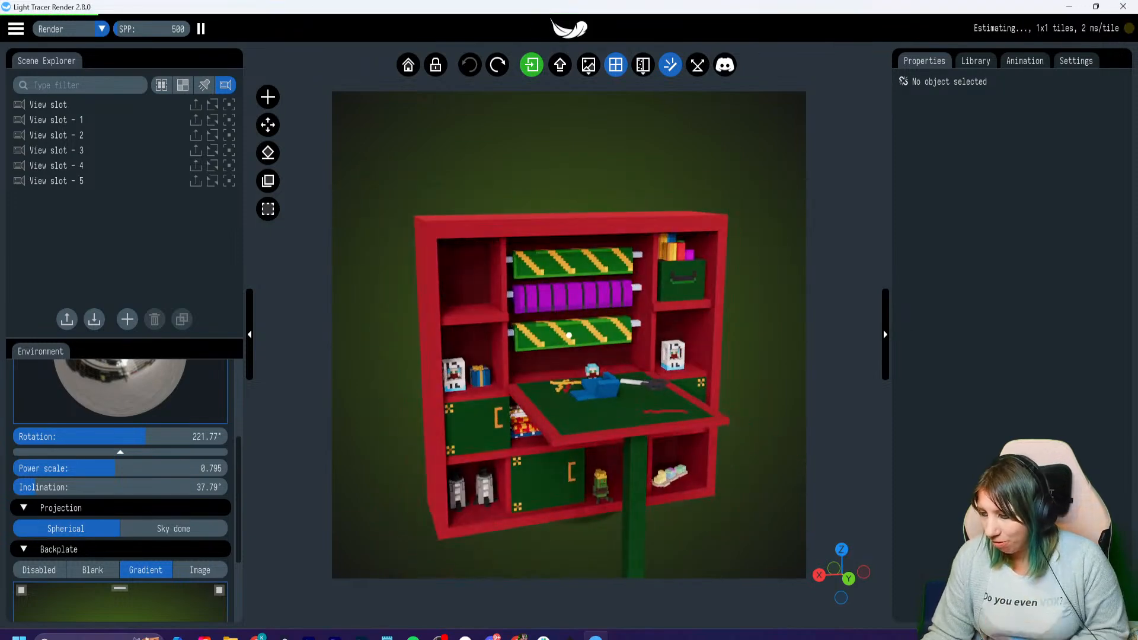
pyautogui.scroll(-1, 569, 335)
pyautogui.click(546, 327)
pyautogui.press('Delete')
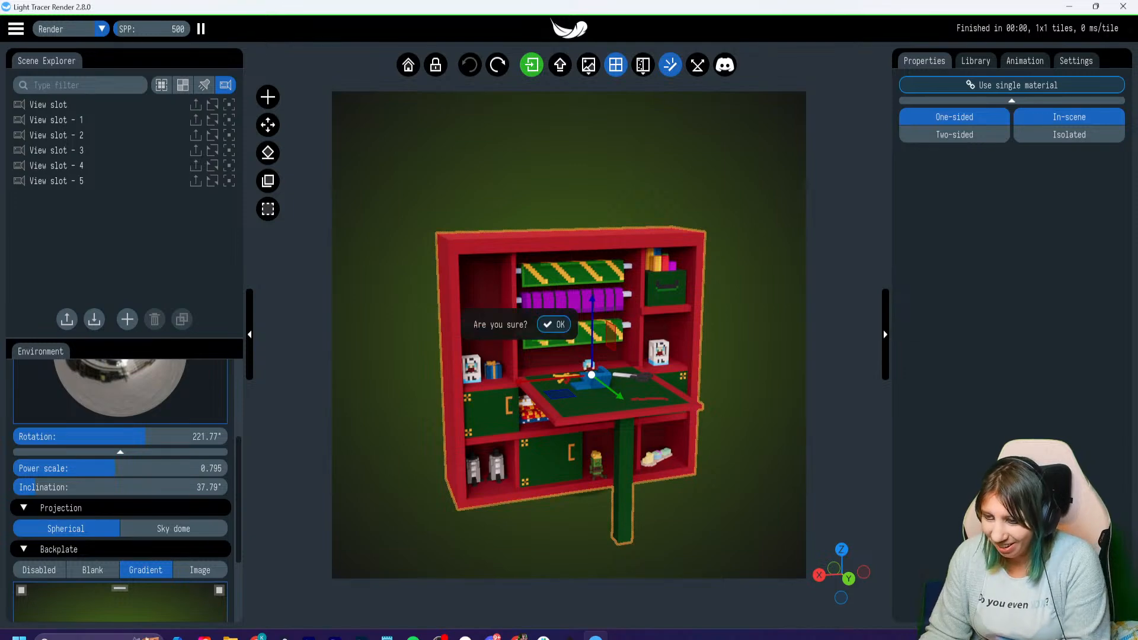
pyautogui.click(555, 325)
# - Delete the saved views View slot, View slot - 1, View slot - 2 and View slot - 3
pyautogui.click(71, 105)
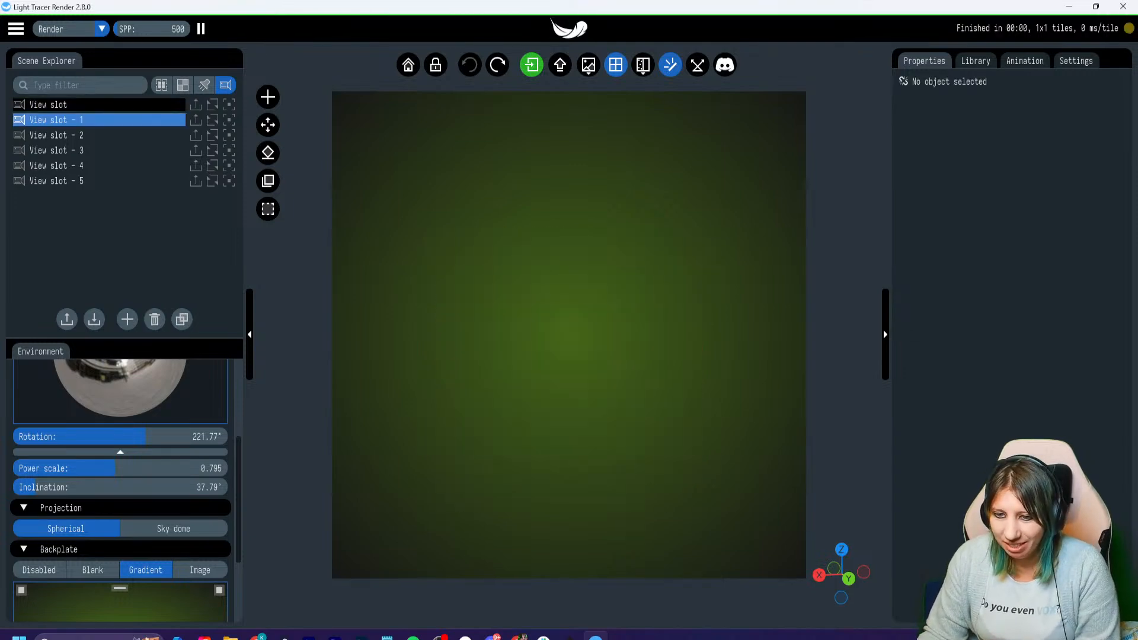
pyautogui.press('Delete')
pyautogui.click(169, 137)
pyautogui.click(57, 107)
pyautogui.press('Delete')
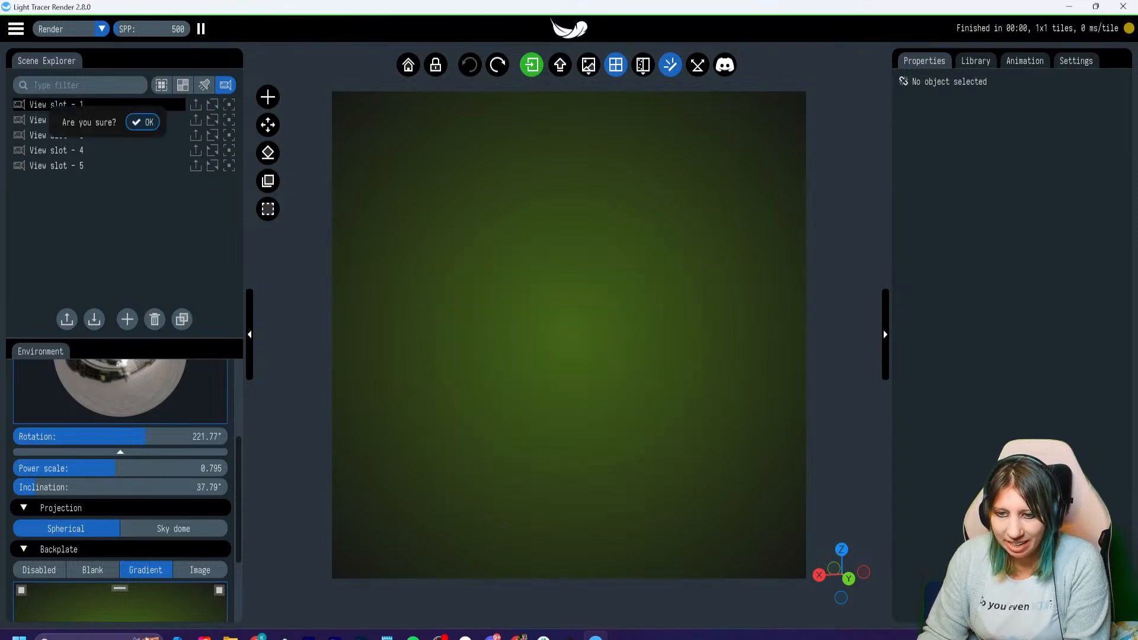
pyautogui.click(146, 123)
pyautogui.click(65, 106)
pyautogui.press('Delete')
pyautogui.click(174, 123)
pyautogui.click(79, 108)
pyautogui.press('Delete')
pyautogui.click(172, 125)
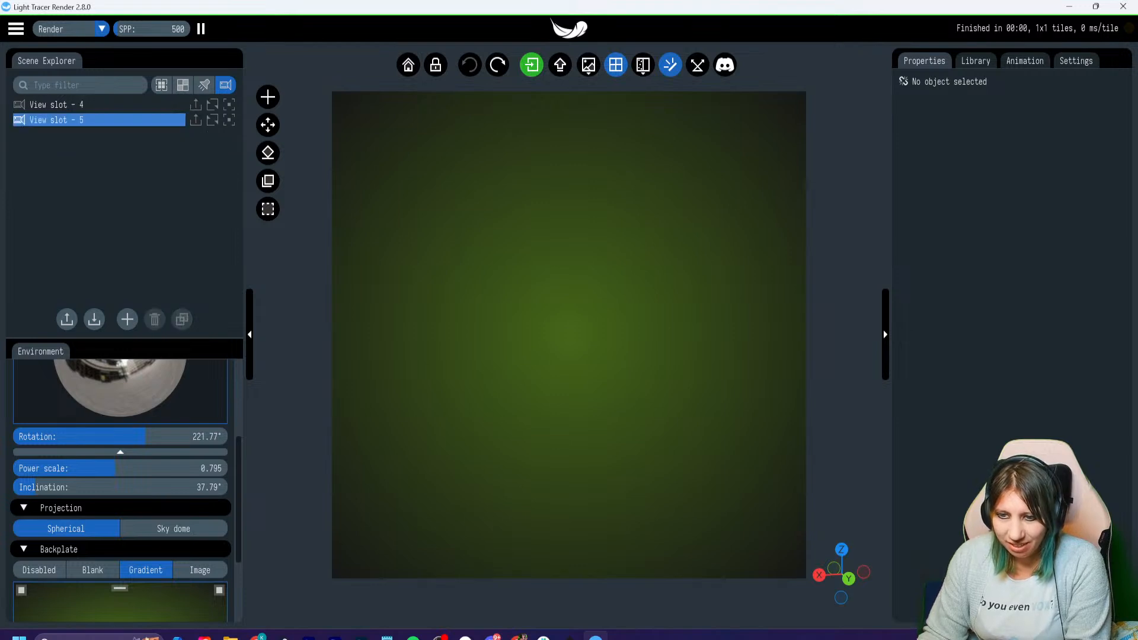
# - Delete the remaining saved views View slot - 4 and View slot - 5
pyautogui.click(82, 107)
pyautogui.press('Delete')
pyautogui.press('Return')
pyautogui.click(82, 106)
pyautogui.press('Delete')
pyautogui.press('Return')
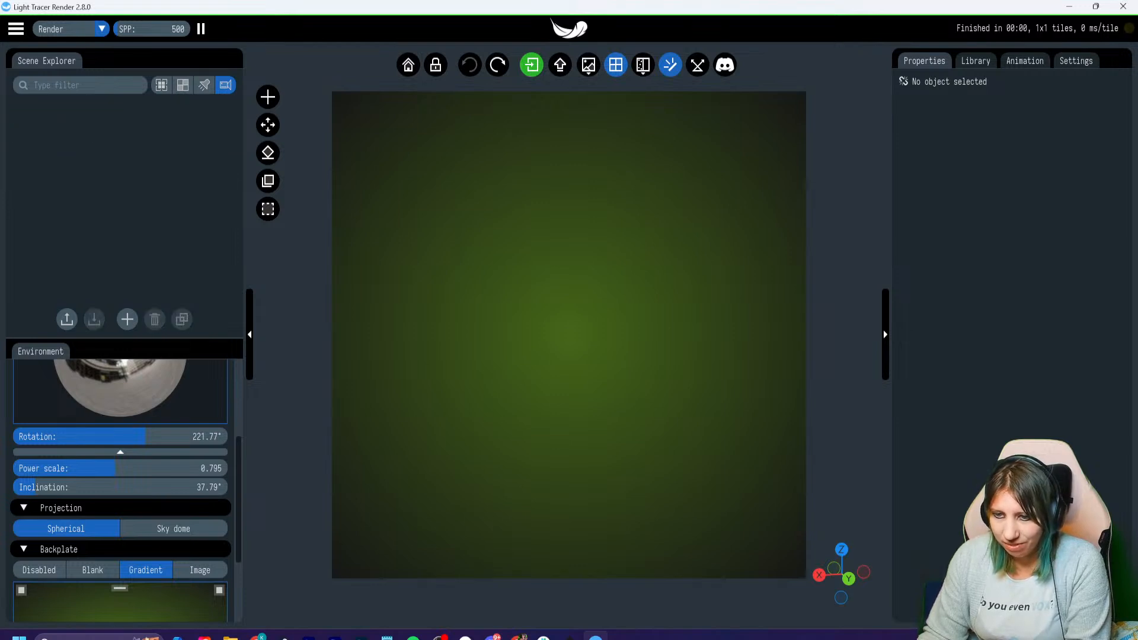
# - Load Wrapping paper station.gltf from the GLTF BANNERS folder and add it to the scene with an emission boost of 1.83
pyautogui.click(15, 28)
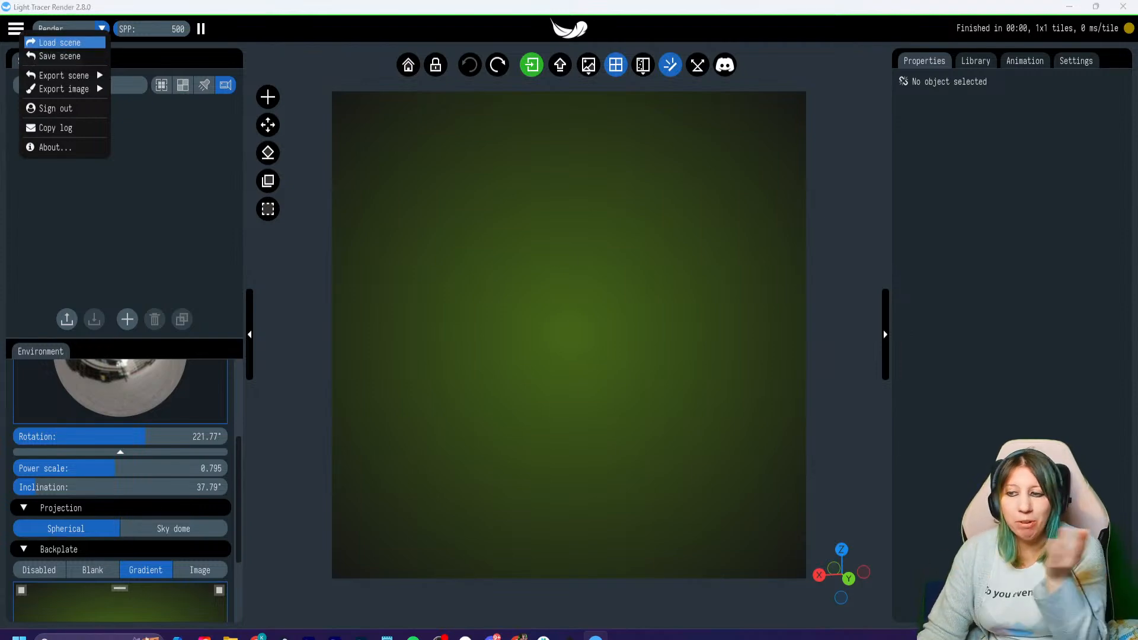
pyautogui.click(59, 42)
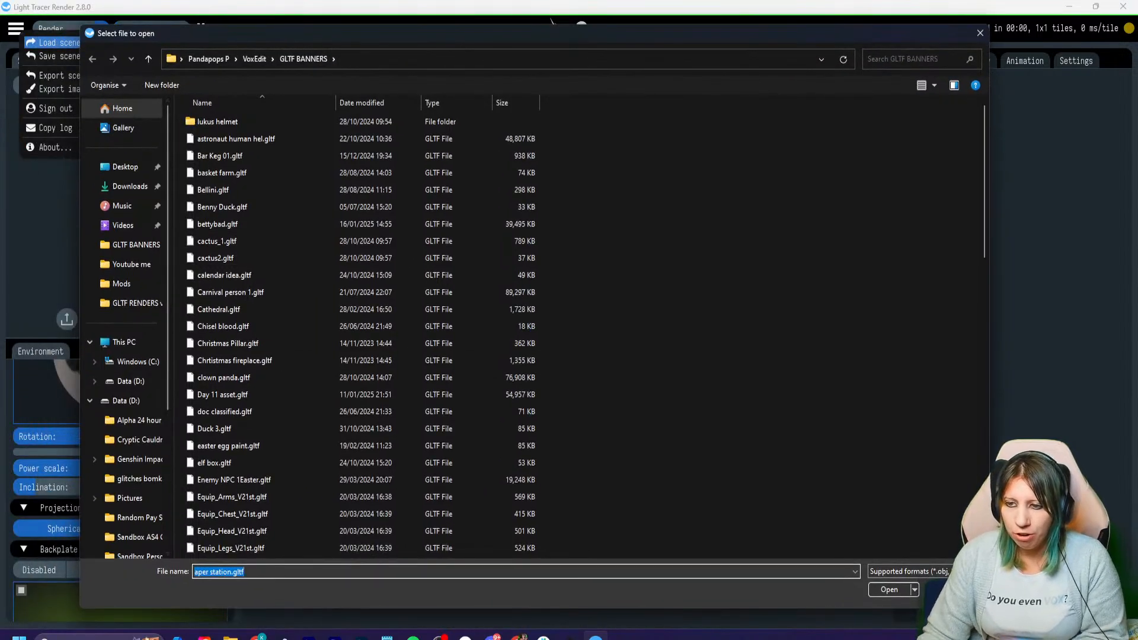
pyautogui.scroll(-11, 237, 448)
pyautogui.scroll(-6, 237, 448)
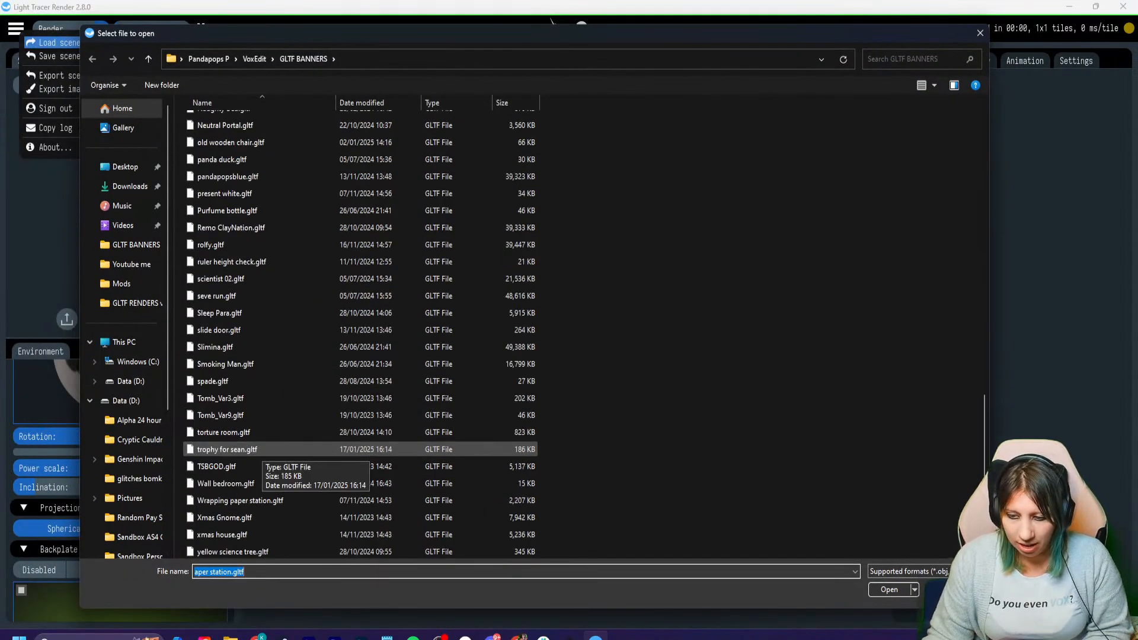
pyautogui.click(240, 500)
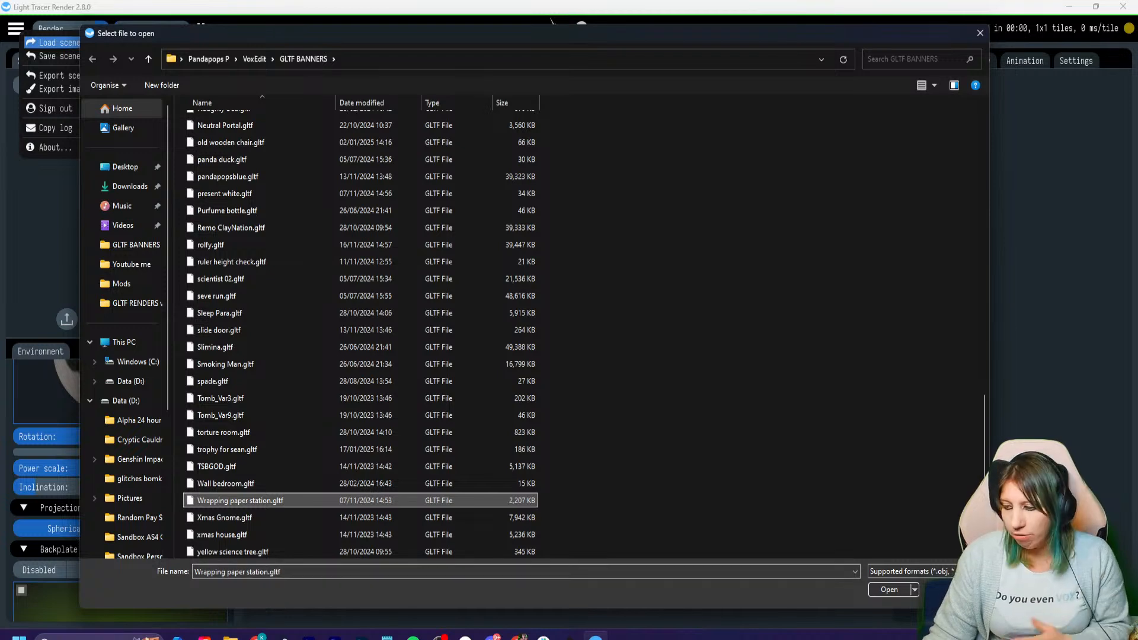
pyautogui.press('Tab')
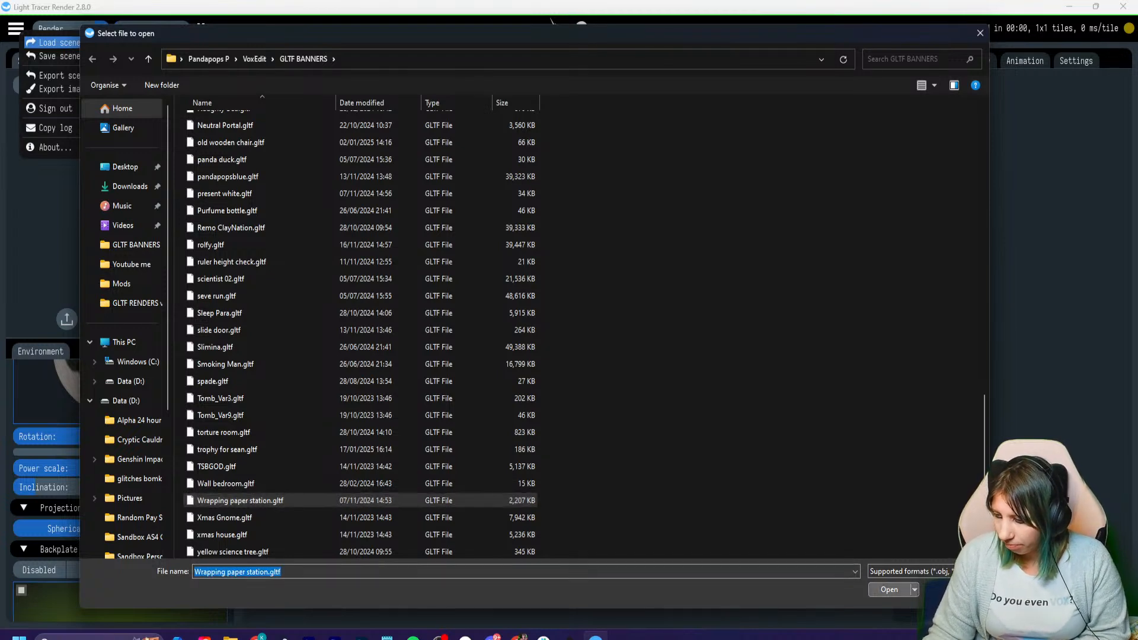
pyautogui.press('Return')
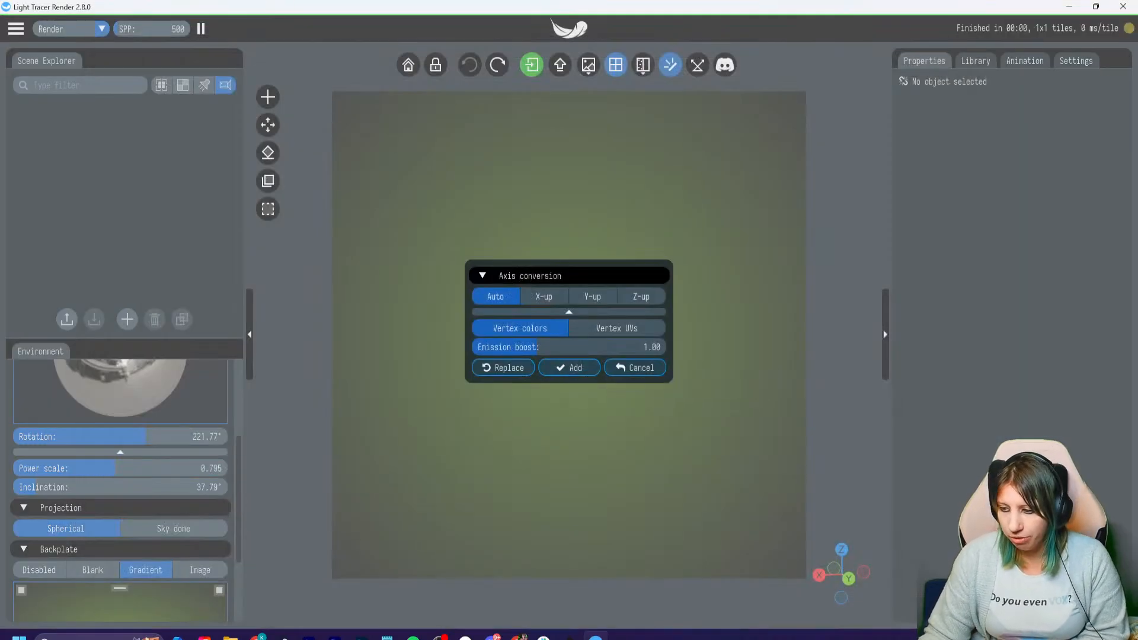
pyautogui.moveTo(540, 346); pyautogui.dragTo(554, 348)
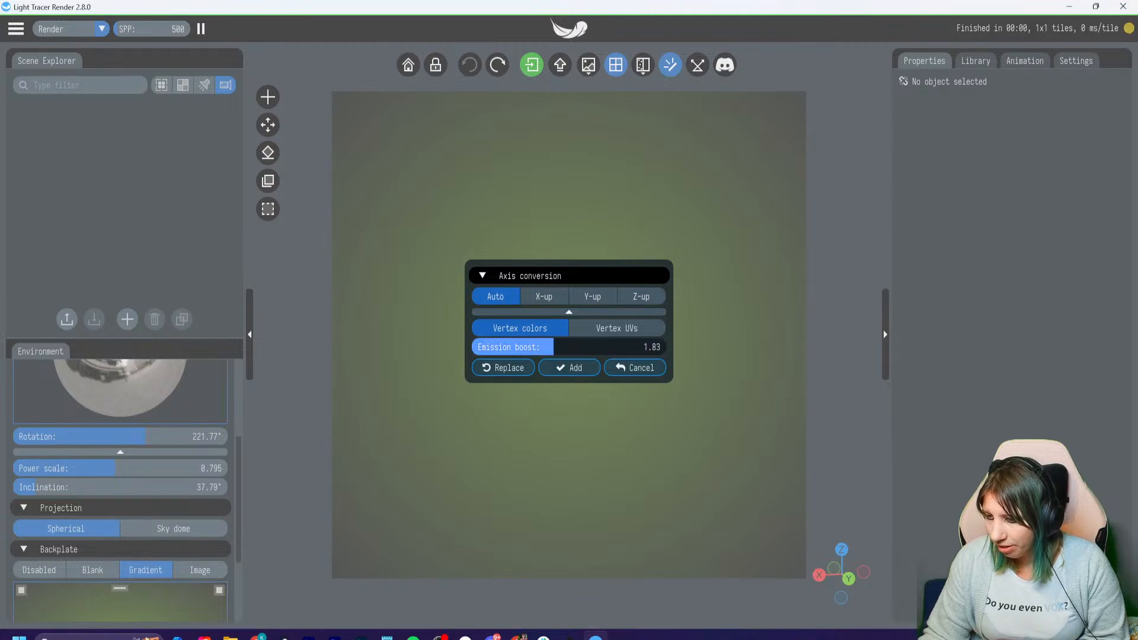
pyautogui.click(570, 368)
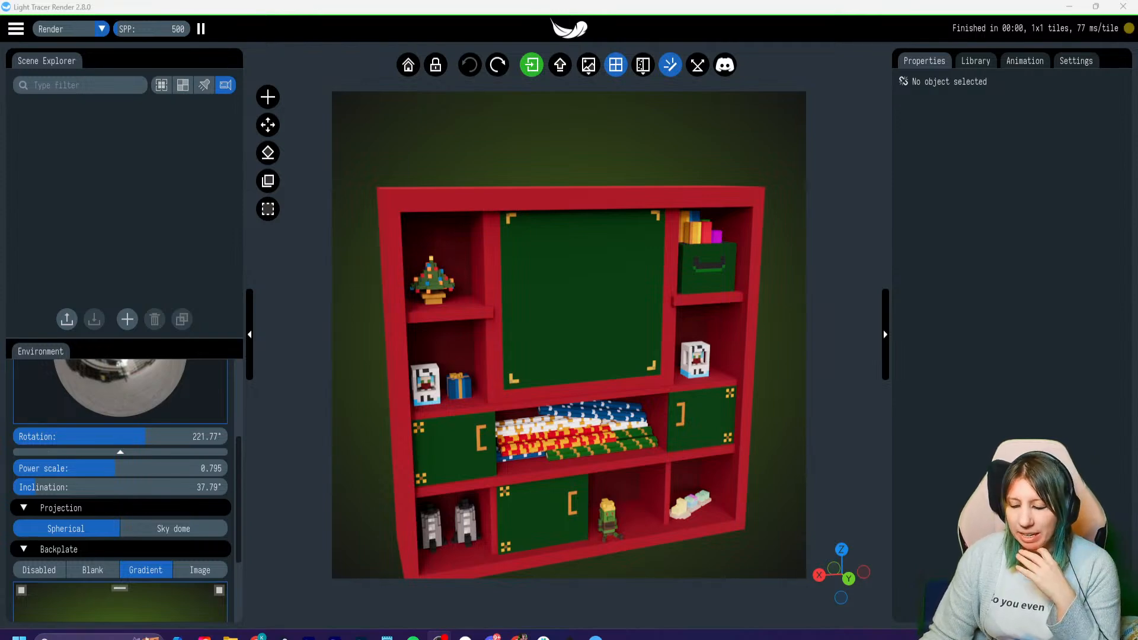
# - Select the small Christmas tree on the shelf, check its material's texture maps and collapse the Textures section
pyautogui.doubleClick(432, 281)
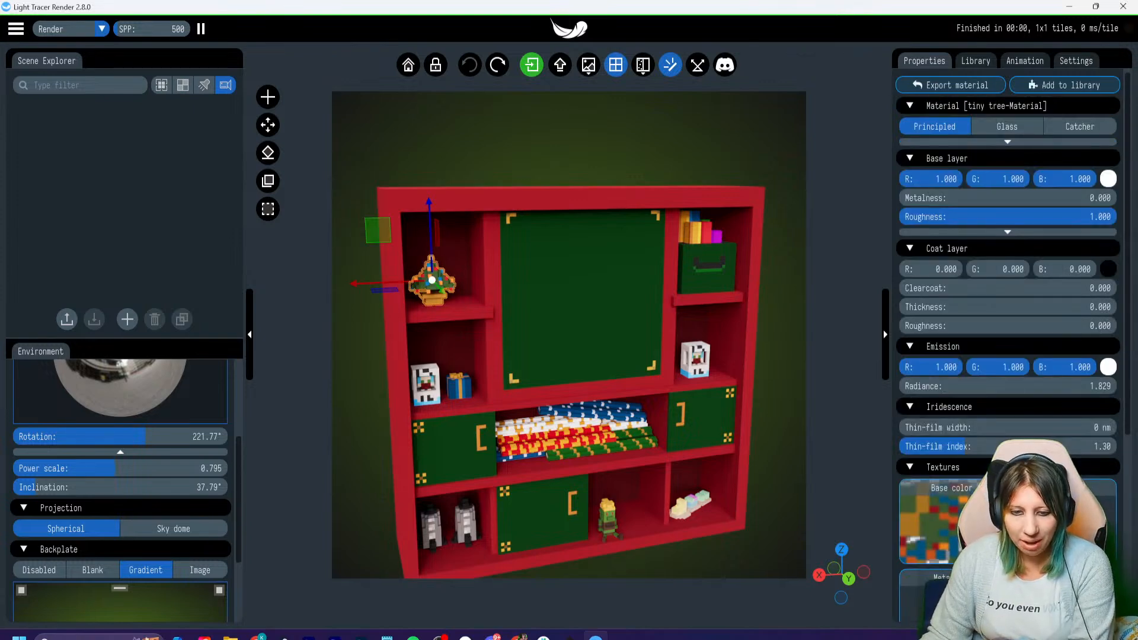
pyautogui.scroll(-5, 1060, 355)
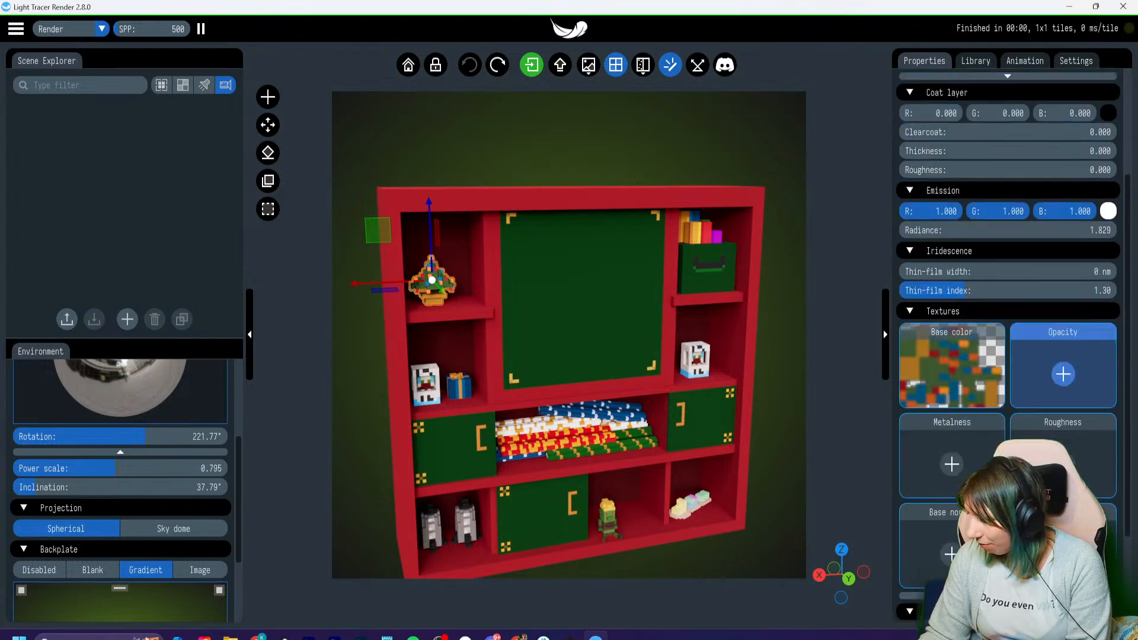
pyautogui.scroll(2, 1055, 389)
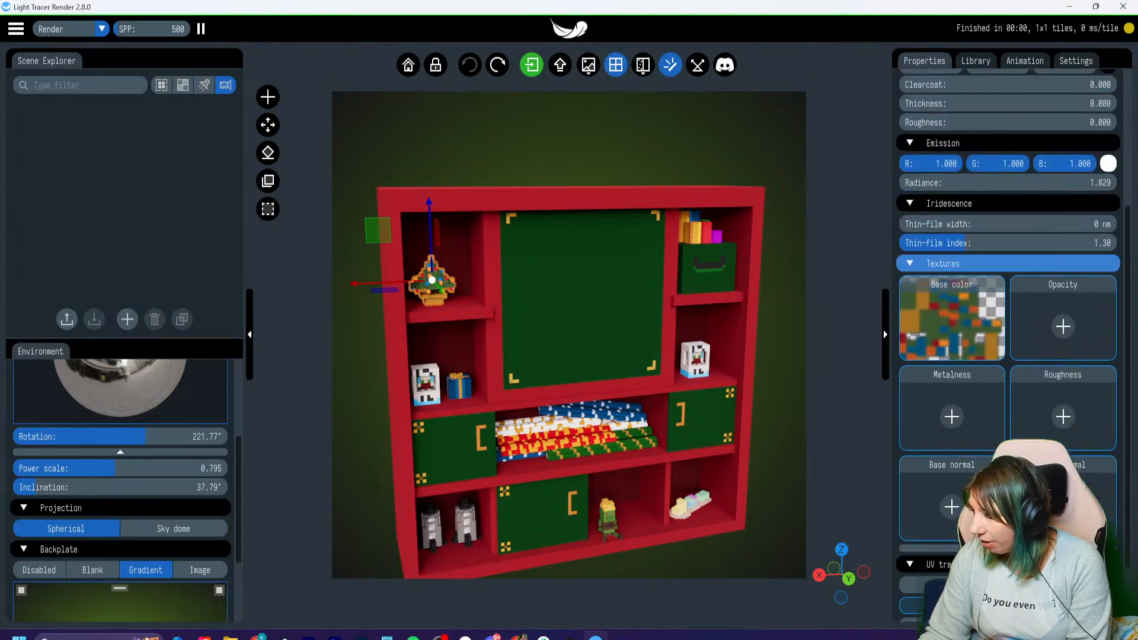
pyautogui.click(916, 265)
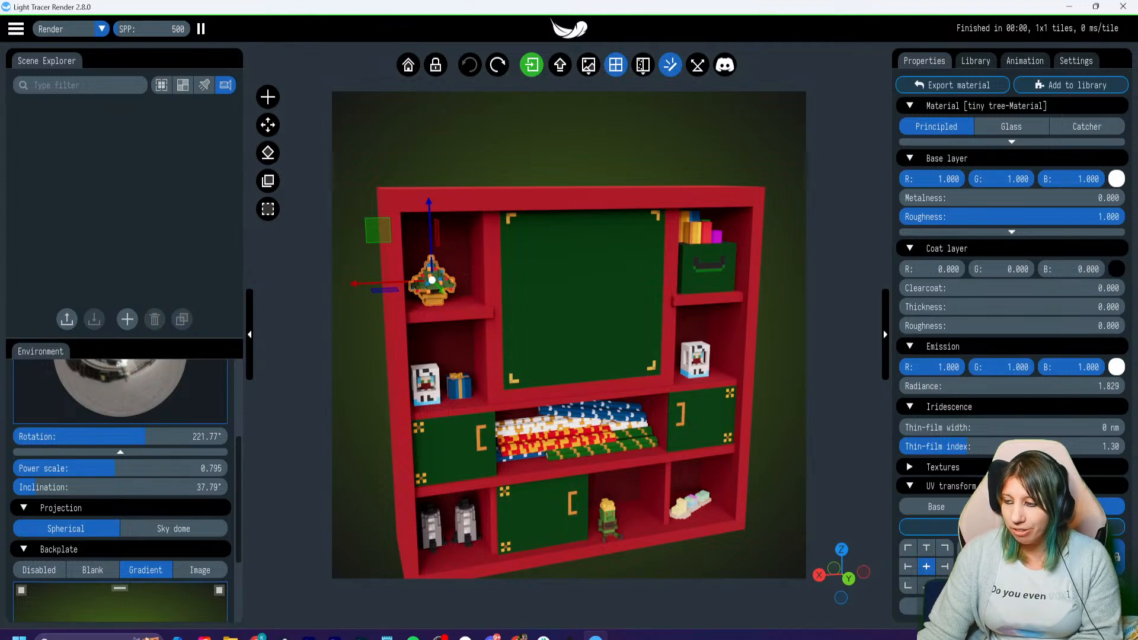
pyautogui.moveTo(569, 335); pyautogui.dragTo(555, 324, button='right')
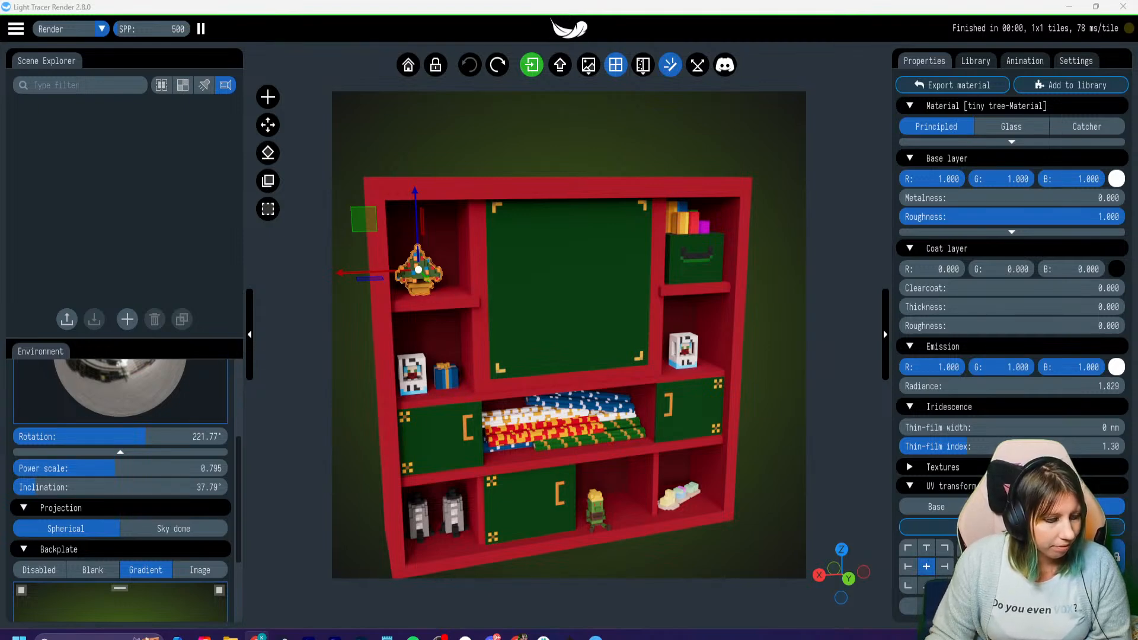
# - Switch to File Explorer and look through the Pictures folder's images and GIFs, then return to the render scene
pyautogui.click(230, 637)
pyautogui.scroll(5, 465, 471)
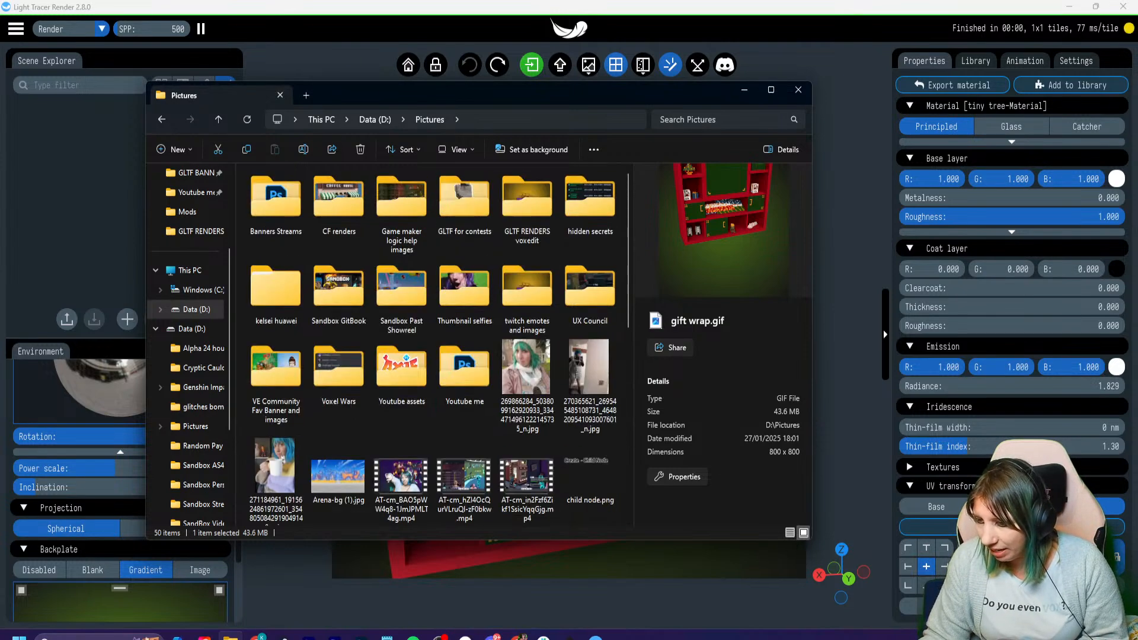
pyautogui.scroll(-5, 433, 344)
pyautogui.scroll(4, 432, 344)
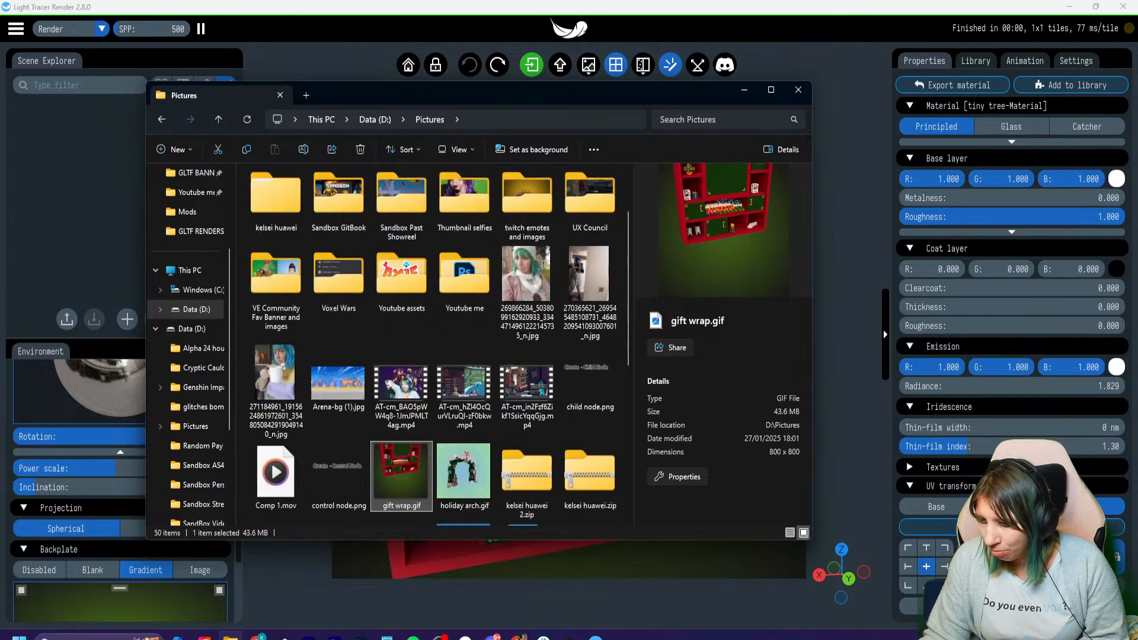
pyautogui.scroll(-6, 590, 392)
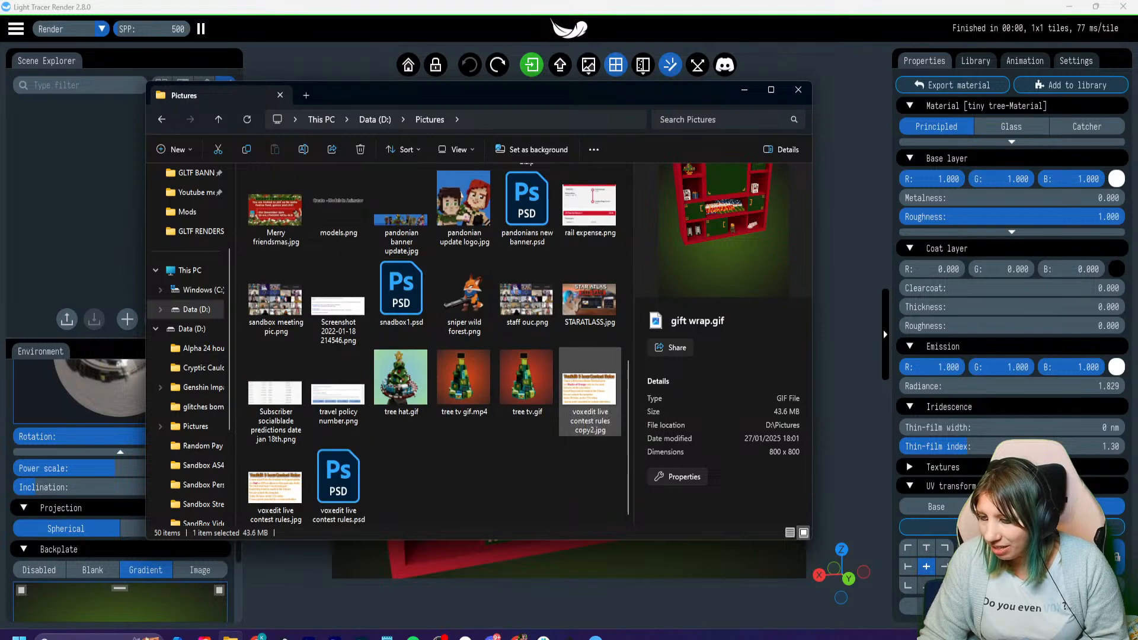
pyautogui.click(745, 90)
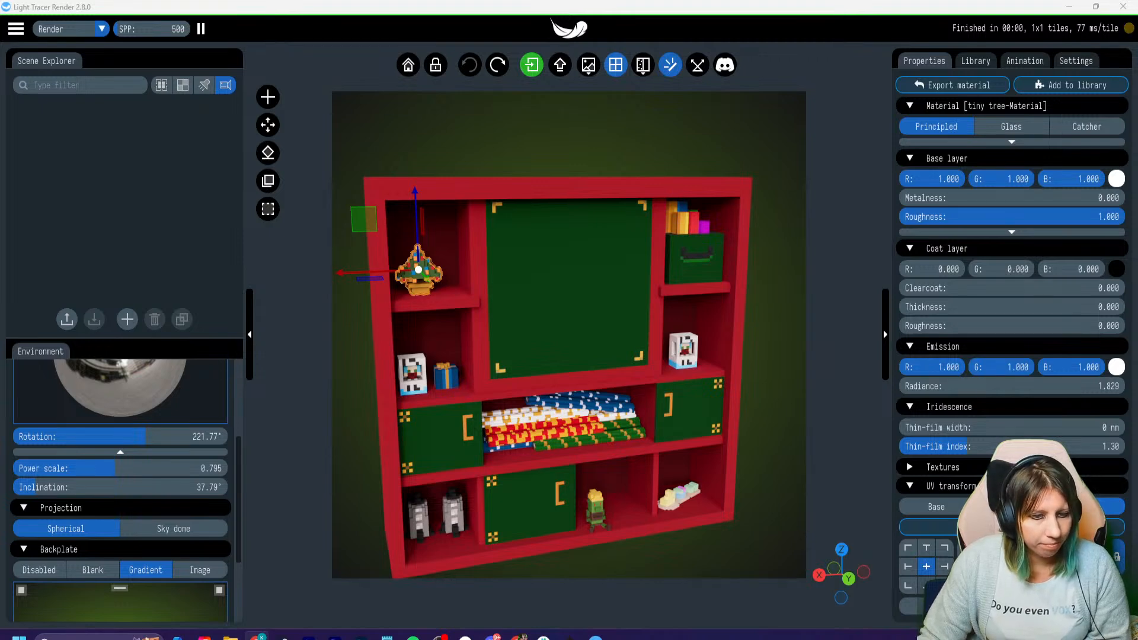
# - Switch to the browser and copy the web address of the YouTube short Cryptic Cauldron Story Part 1
pyautogui.moveTo(0, 157); pyautogui.dragTo(391, 1)
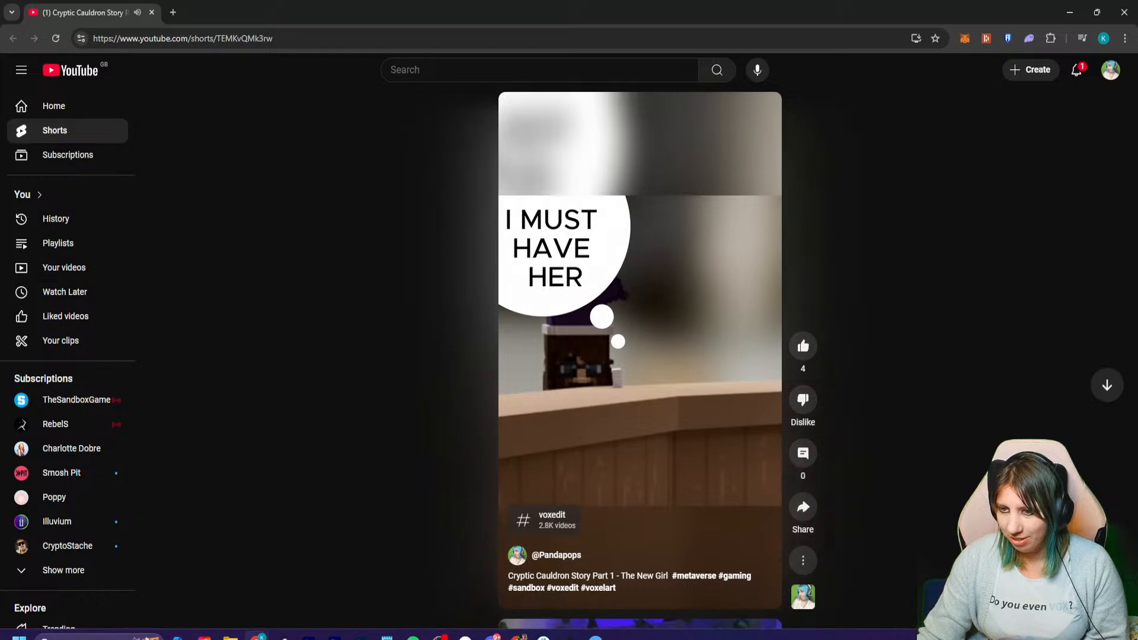
pyautogui.click(265, 38)
pyautogui.rightClick(265, 39)
pyautogui.click(284, 158)
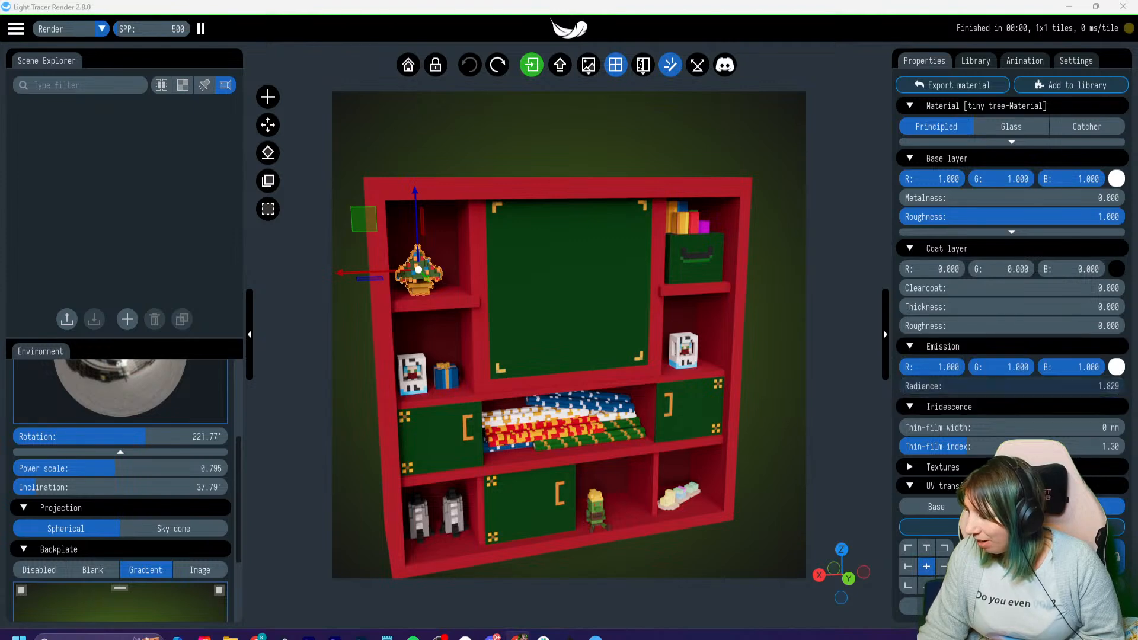
# - Look over the environment options, the light library and the camera, resolution and tone mapping settings, ending at the tree's material properties
pyautogui.scroll(8, 108, 507)
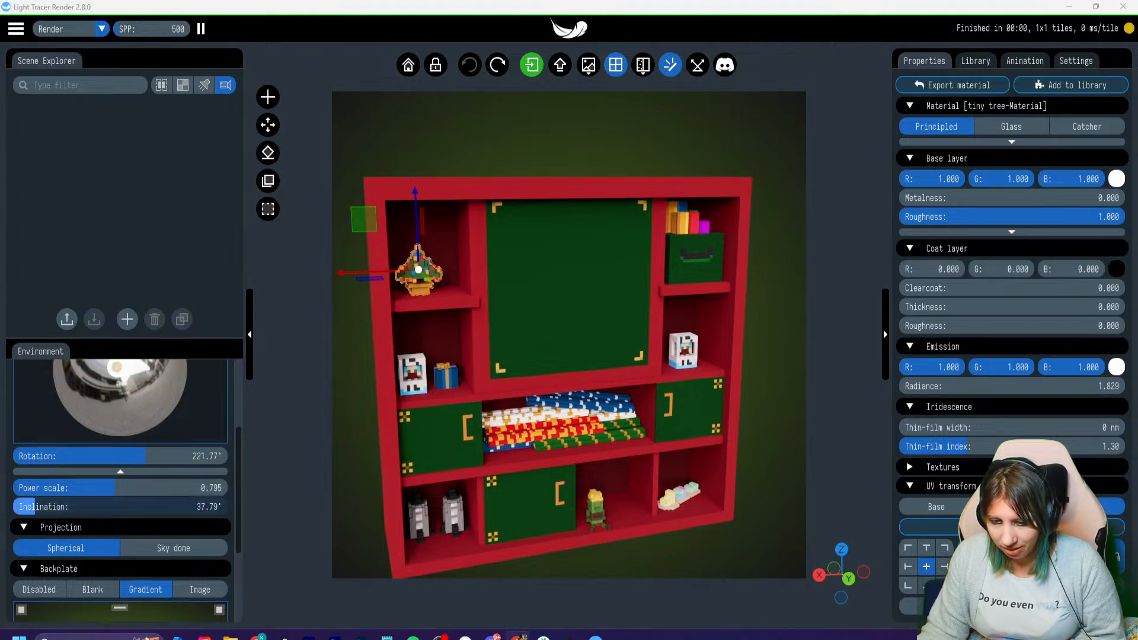
pyautogui.scroll(-7, 107, 507)
pyautogui.scroll(-3, 108, 508)
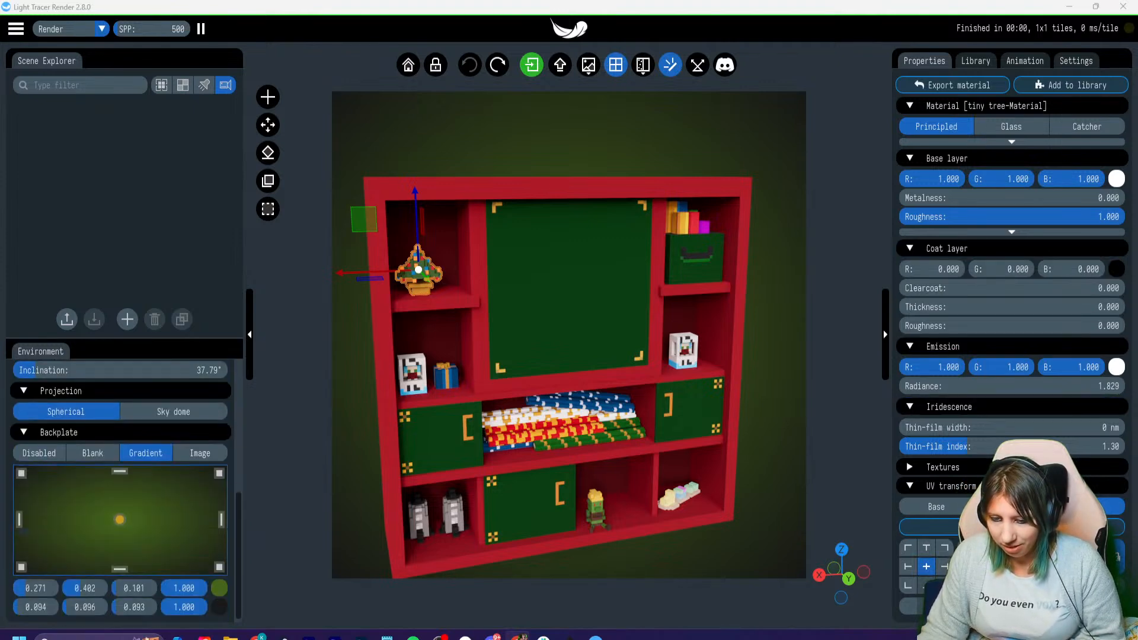
pyautogui.click(975, 61)
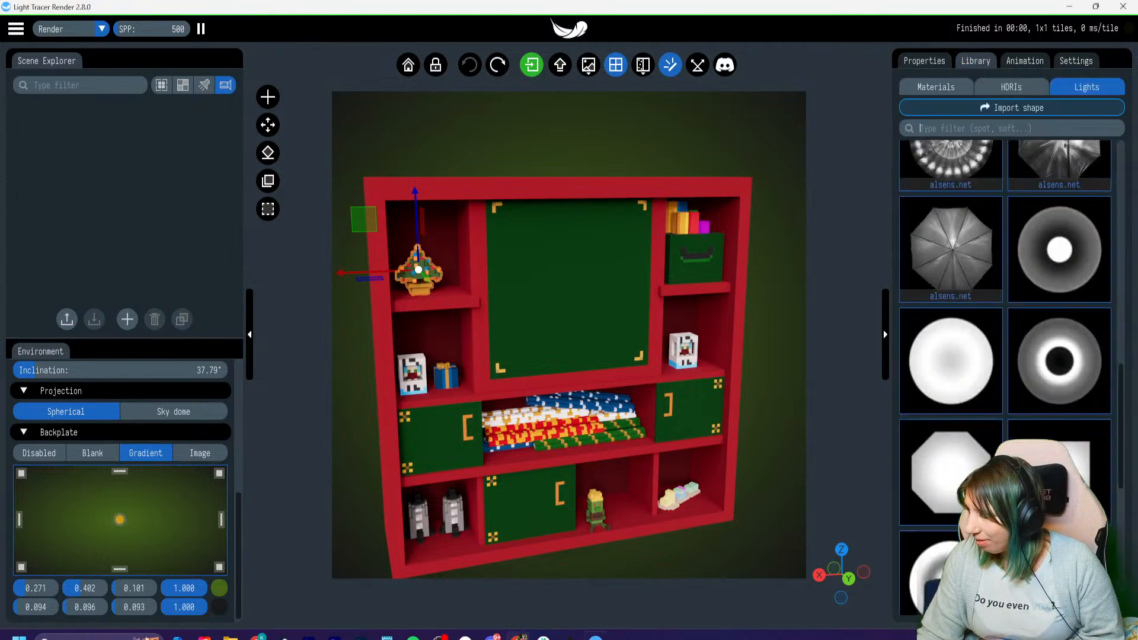
pyautogui.click(1076, 60)
pyautogui.scroll(-3, 1007, 296)
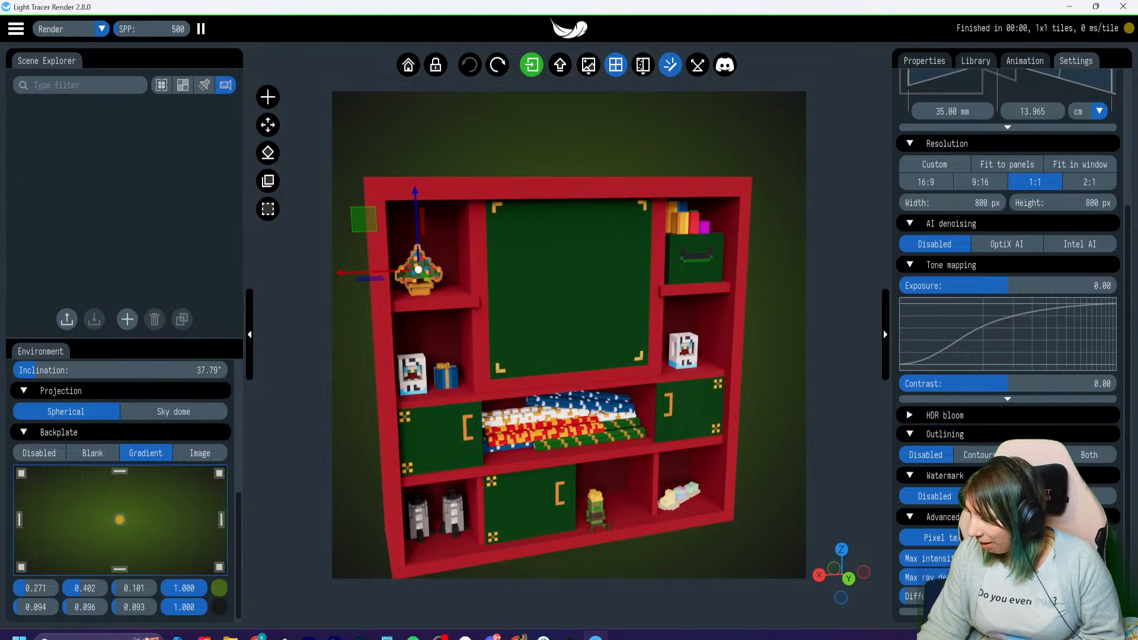
pyautogui.scroll(1, 1008, 433)
pyautogui.scroll(1, 1007, 332)
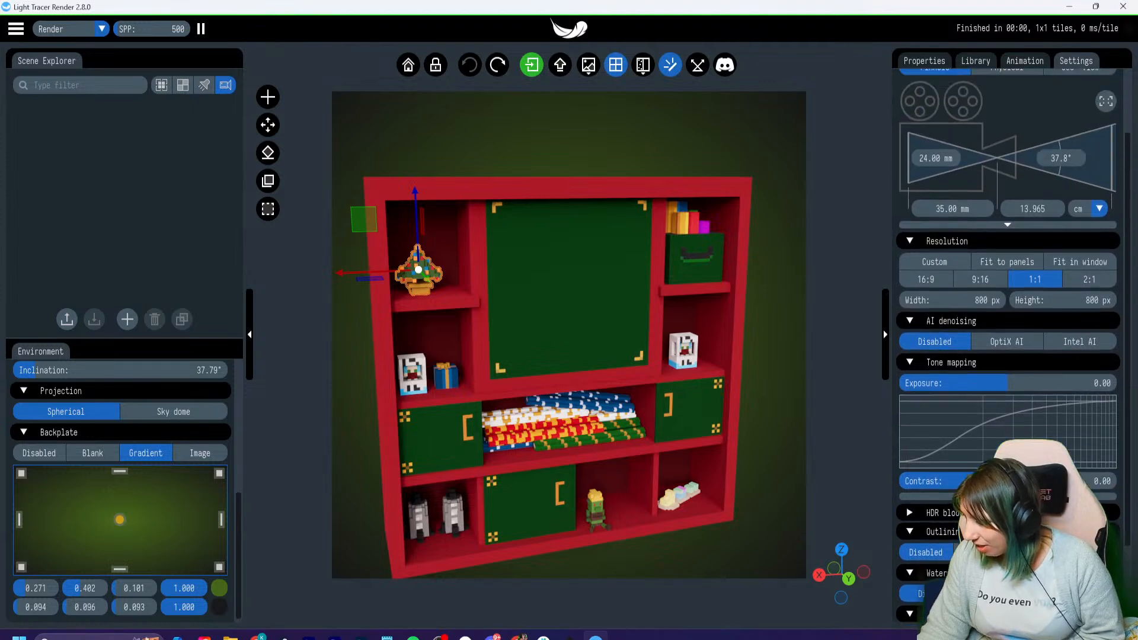
pyautogui.click(924, 60)
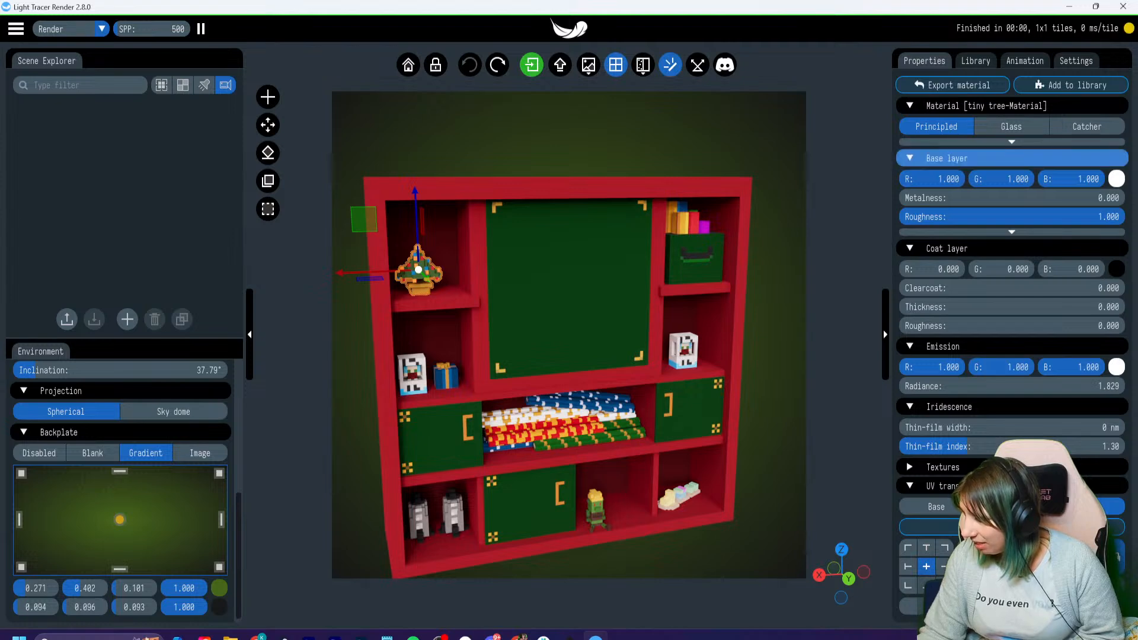
# - Collapse the Base layer section of the tree's material while keeping the Emission section expanded
pyautogui.click(946, 158)
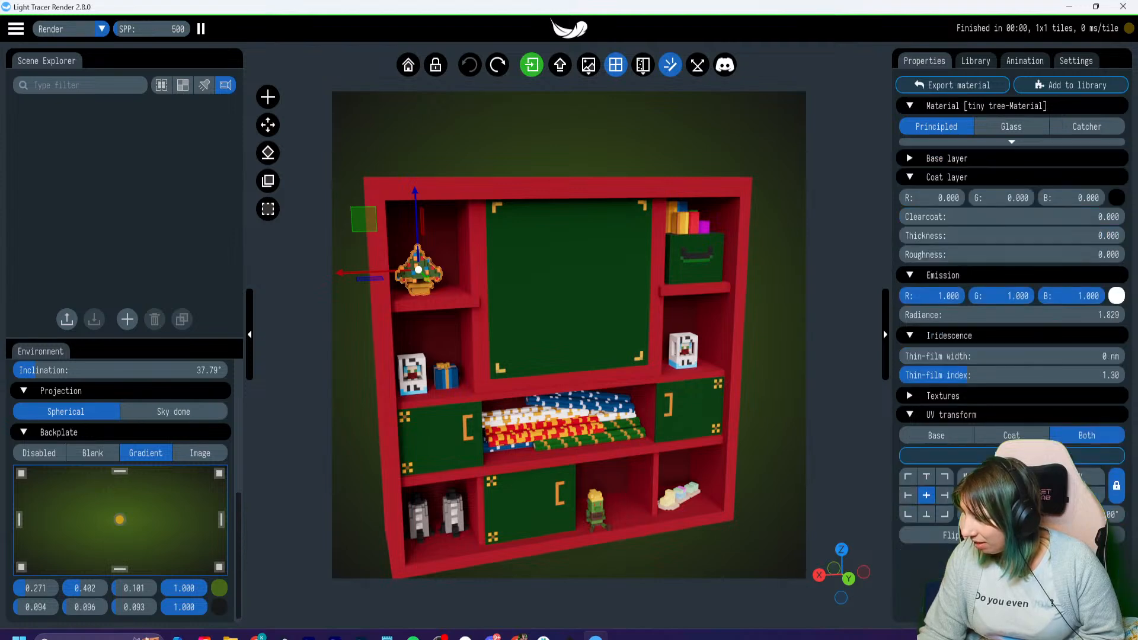
pyautogui.click(943, 275)
pyautogui.click(943, 275)
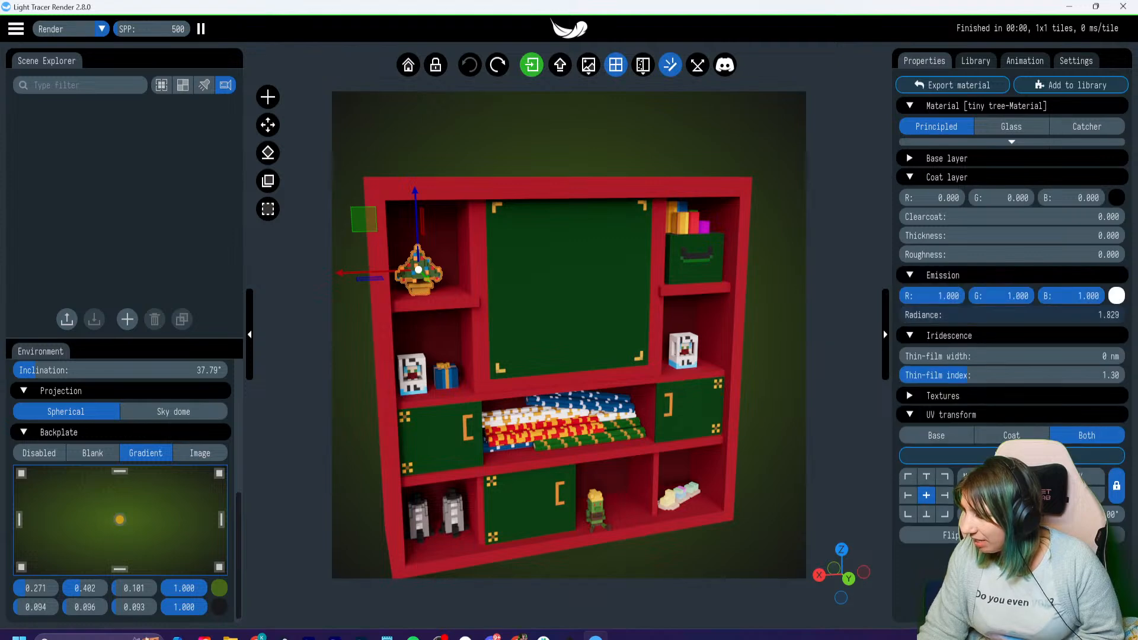
# - Raise the tree material's emission radiance to about 9.963 and frame the tree up close
pyautogui.doubleClick(1012, 314)
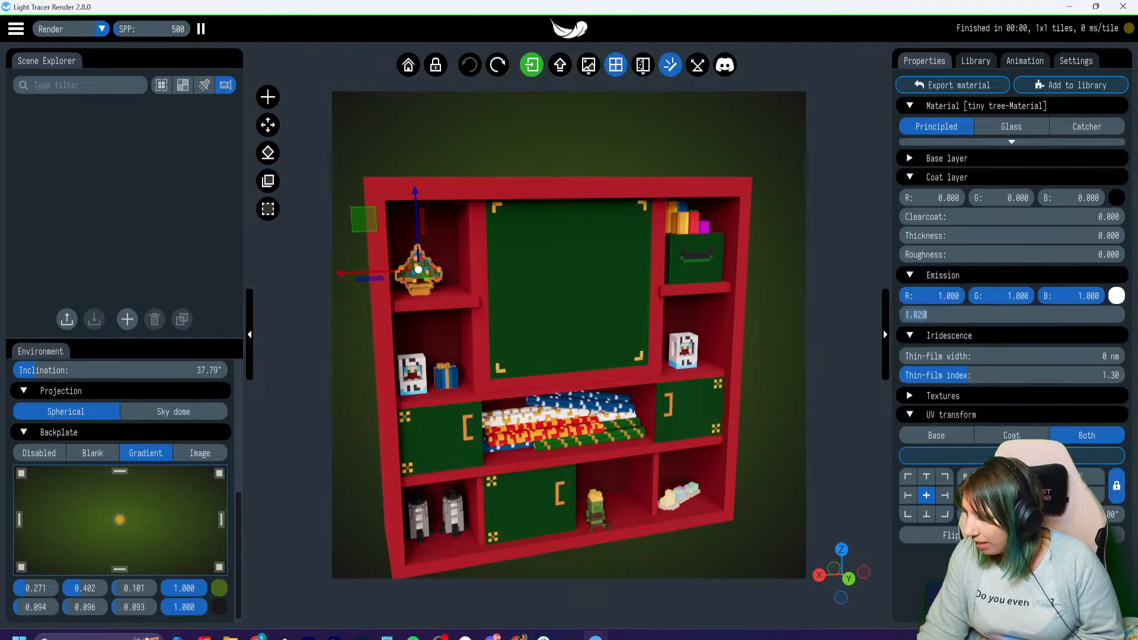
pyautogui.click(1012, 315)
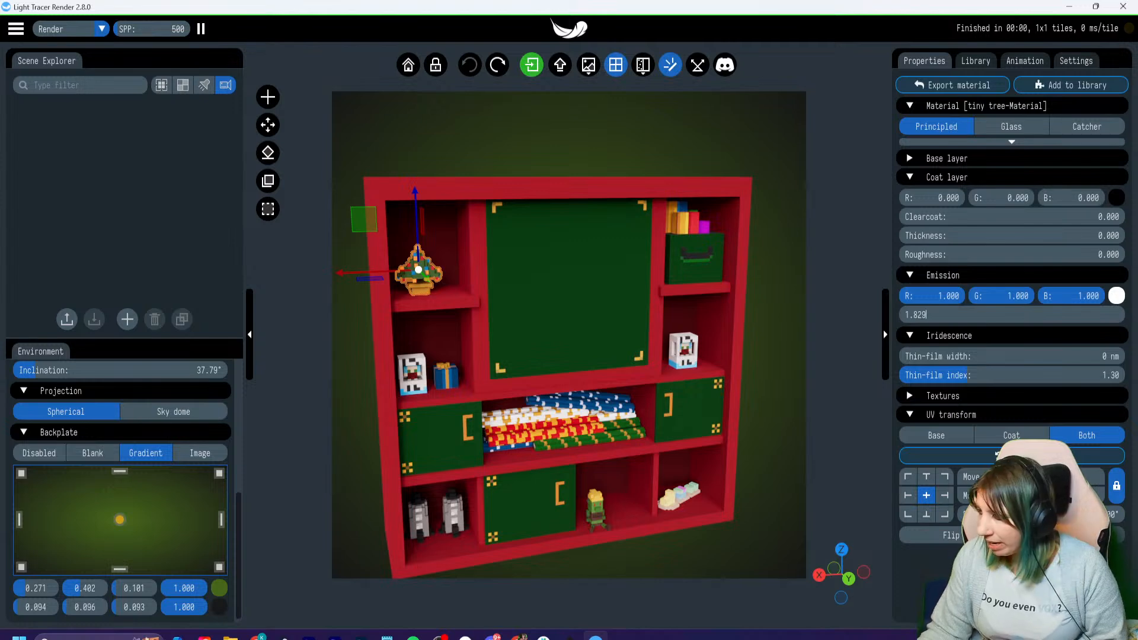
pyautogui.click(949, 335)
pyautogui.click(949, 336)
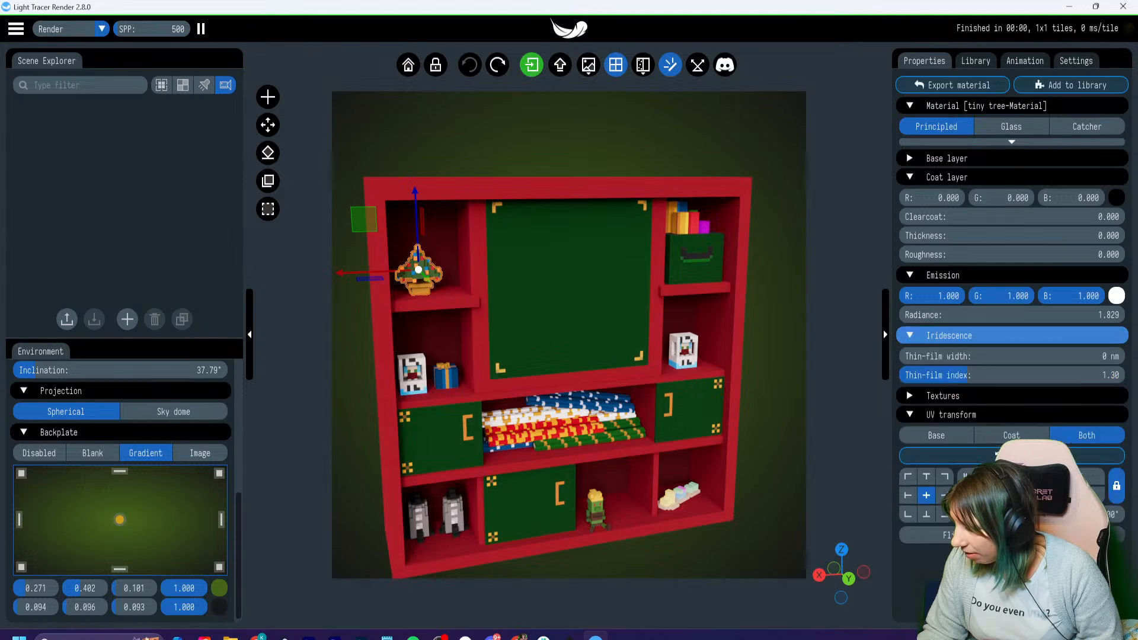
pyautogui.click(949, 336)
pyautogui.doubleClick(1011, 315)
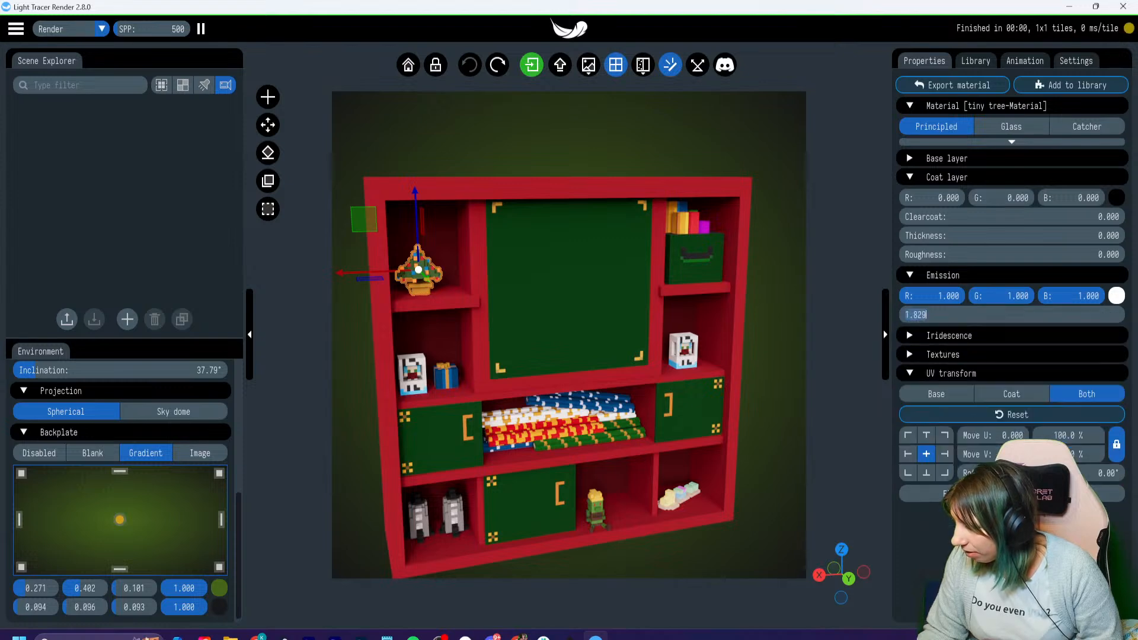
pyautogui.click(1012, 316)
pyautogui.click(949, 336)
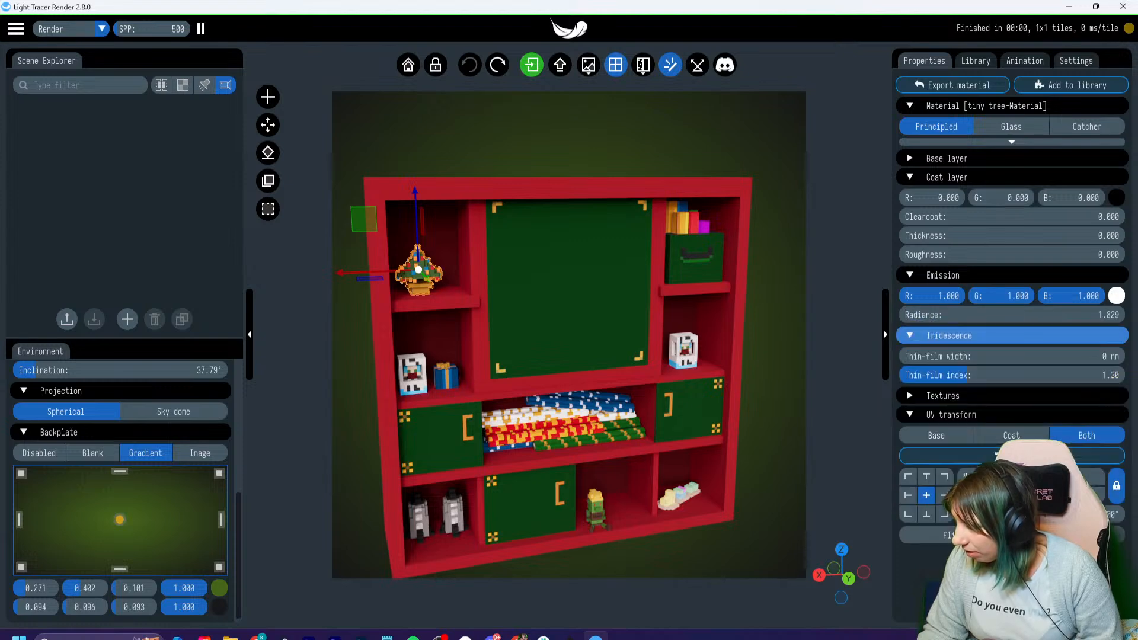
pyautogui.moveTo(972, 315); pyautogui.dragTo(1047, 315)
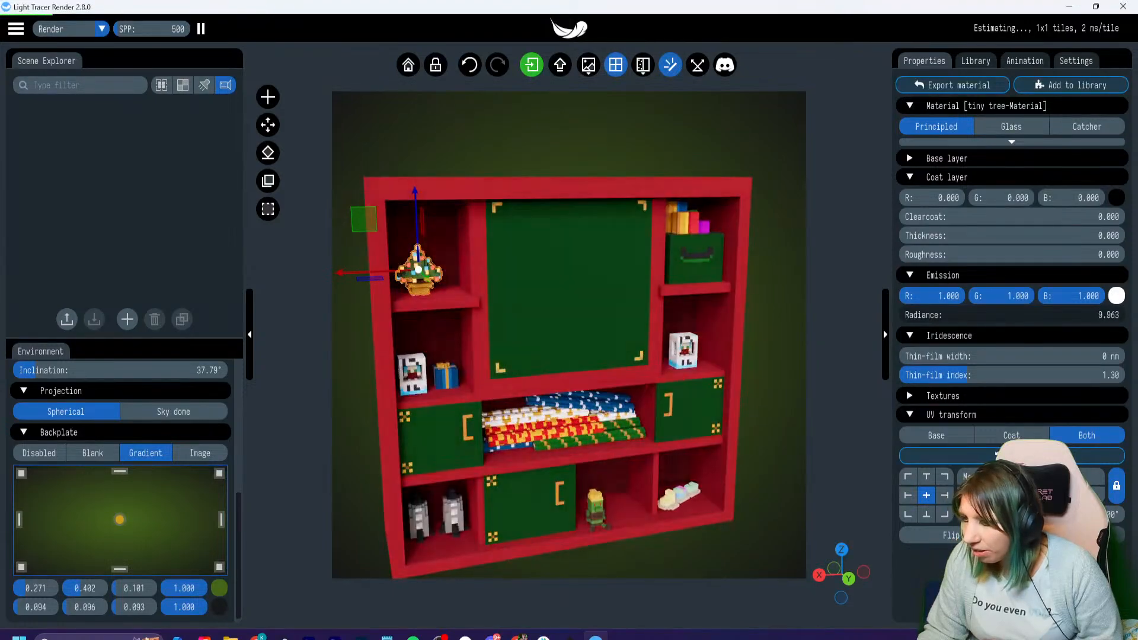
pyautogui.scroll(5, 569, 336)
pyautogui.moveTo(478, 317); pyautogui.dragTo(660, 353, button='right')
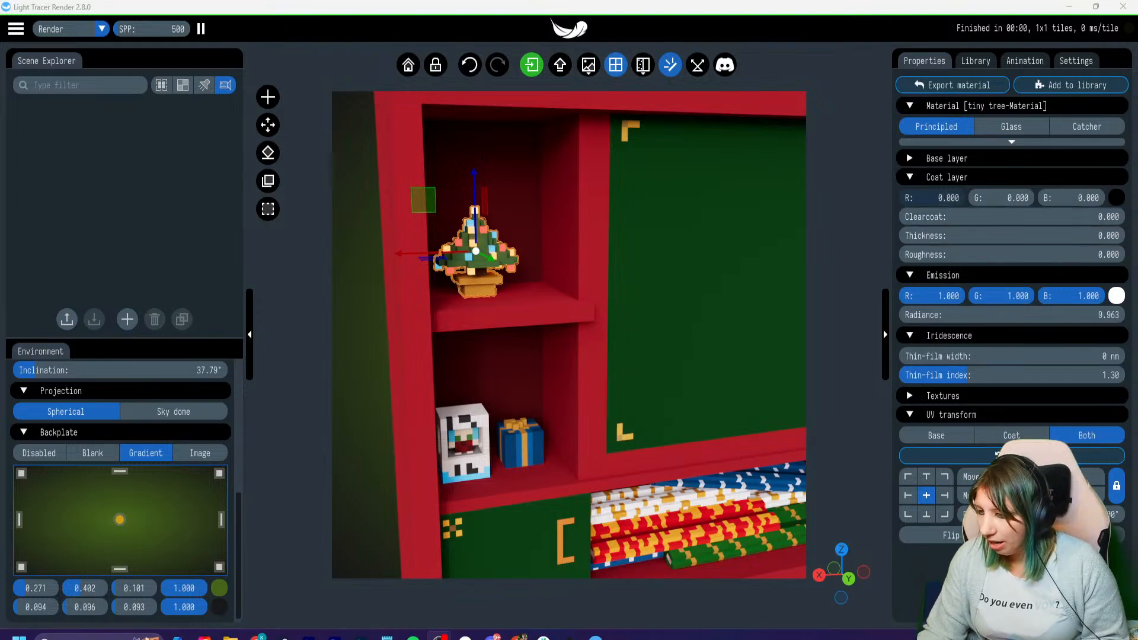
# - Lower the environment's power scale to 0.466
pyautogui.scroll(-5, 569, 335)
pyautogui.moveTo(593, 332); pyautogui.dragTo(485, 301, button='middle')
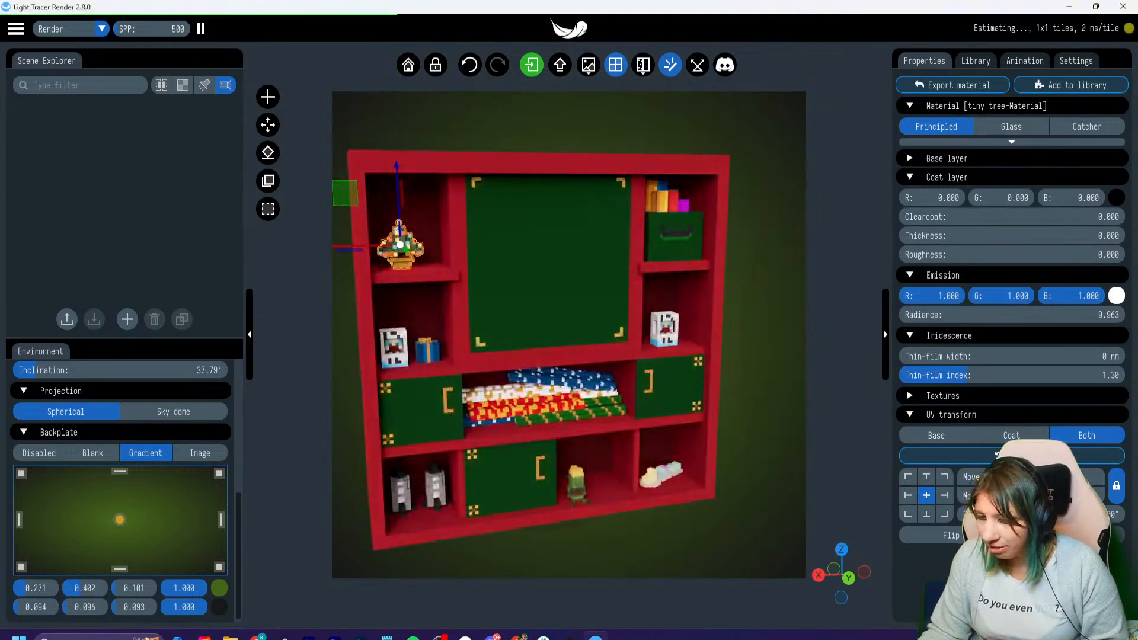
pyautogui.scroll(5, 118, 468)
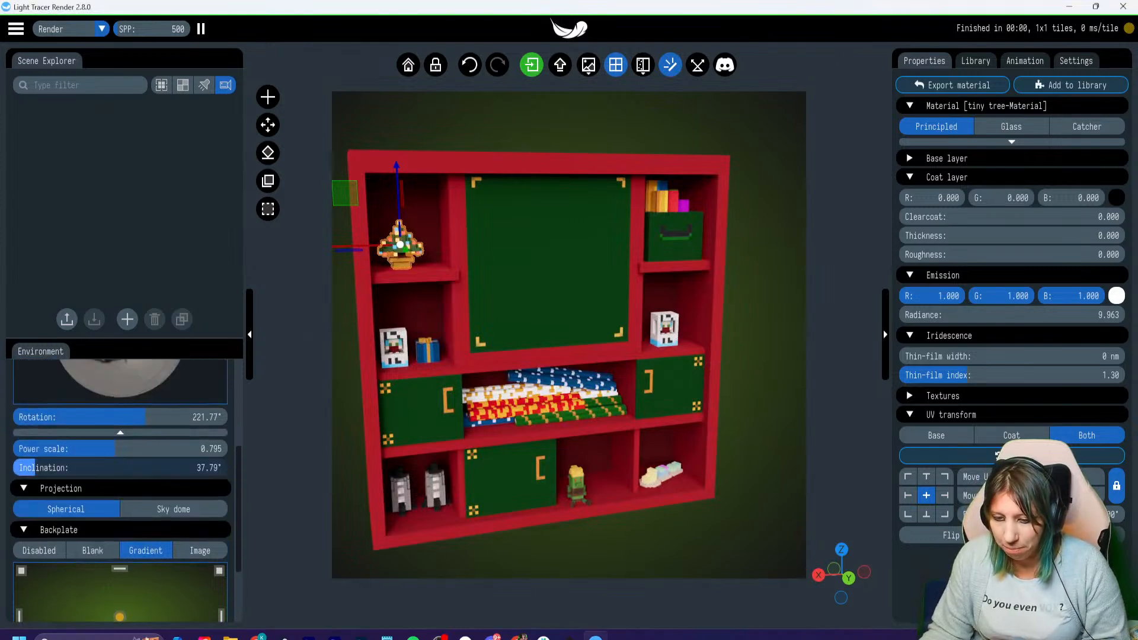
pyautogui.moveTo(114, 449); pyautogui.dragTo(102, 449)
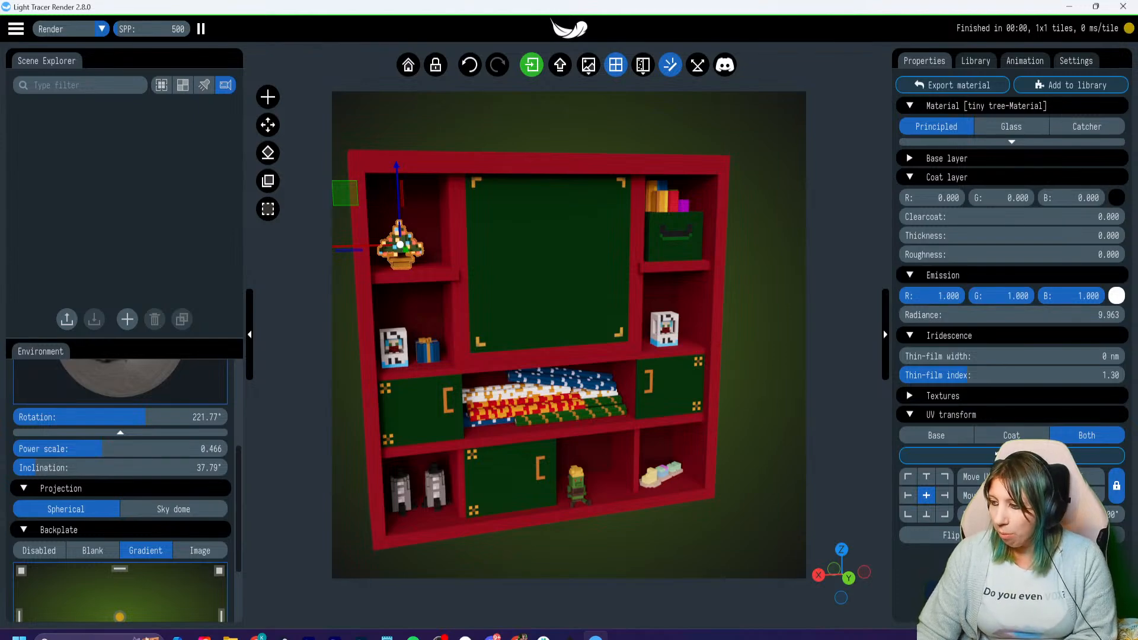
# - Reduce the tree material's emission radiance to about 5.367 and deselect the tree
pyautogui.moveTo(1007, 316)
pyautogui.mouseDown()
pyautogui.moveTo(1074, 316)
pyautogui.moveTo(987, 316)
pyautogui.moveTo(1001, 316)
pyautogui.mouseUp()
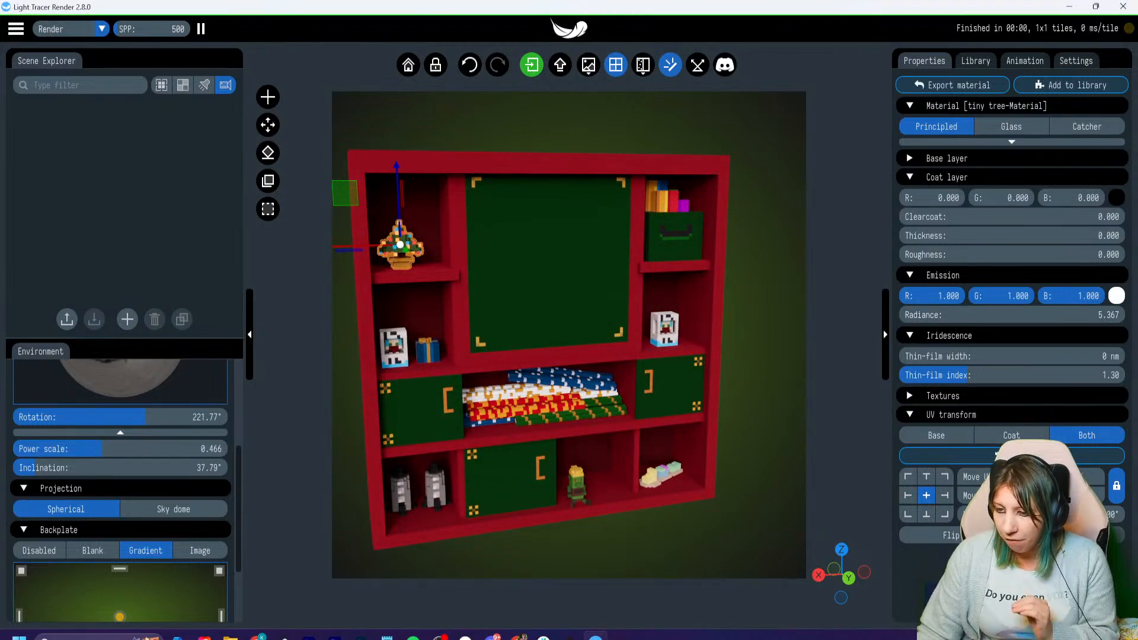
pyautogui.scroll(3, 569, 335)
pyautogui.moveTo(463, 303); pyautogui.dragTo(679, 365, button='right')
pyautogui.press('Escape')
pyautogui.scroll(1, 569, 335)
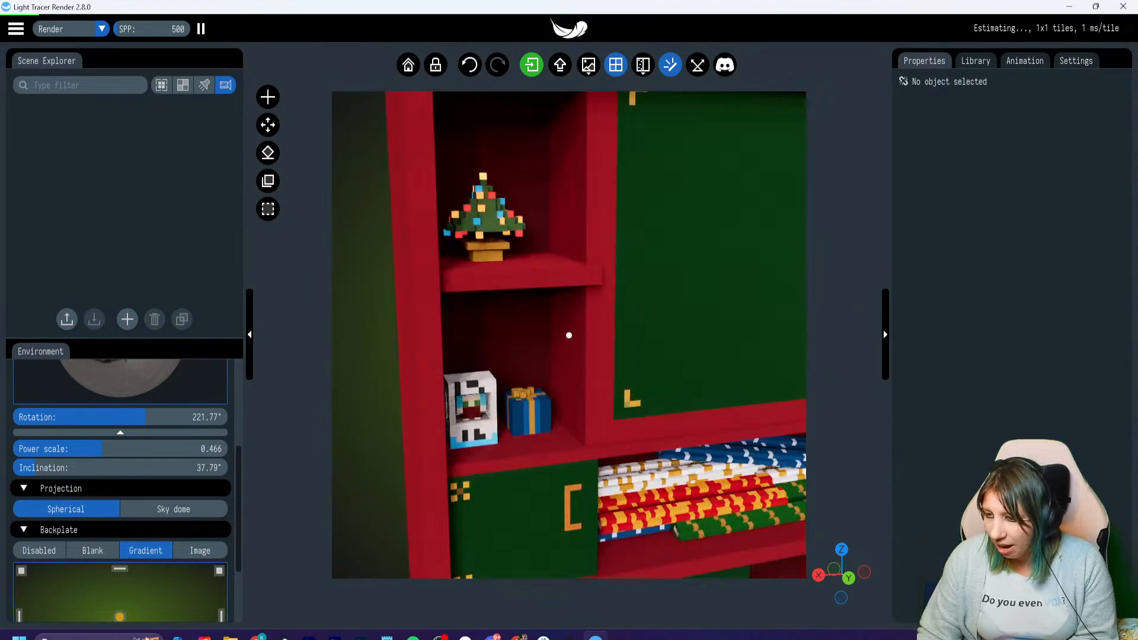
# - Select the whole wrapping paper station and show the scene's objects in the Scene Explorer
pyautogui.click(569, 335)
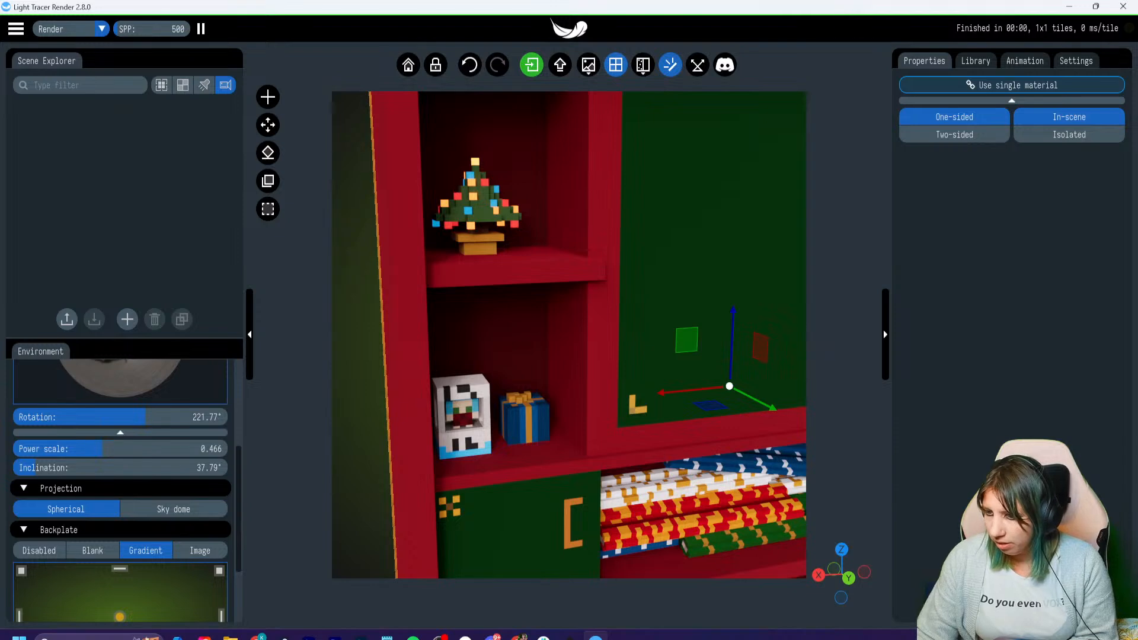
pyautogui.click(569, 335)
pyautogui.scroll(-5, 569, 336)
pyautogui.click(569, 336)
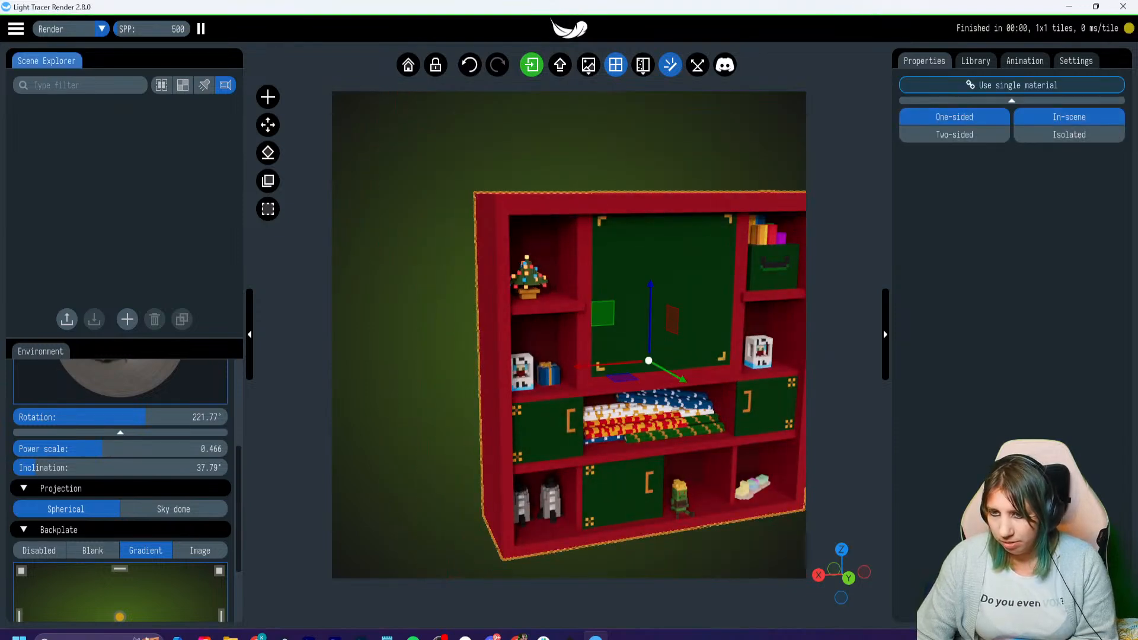
pyautogui.click(161, 85)
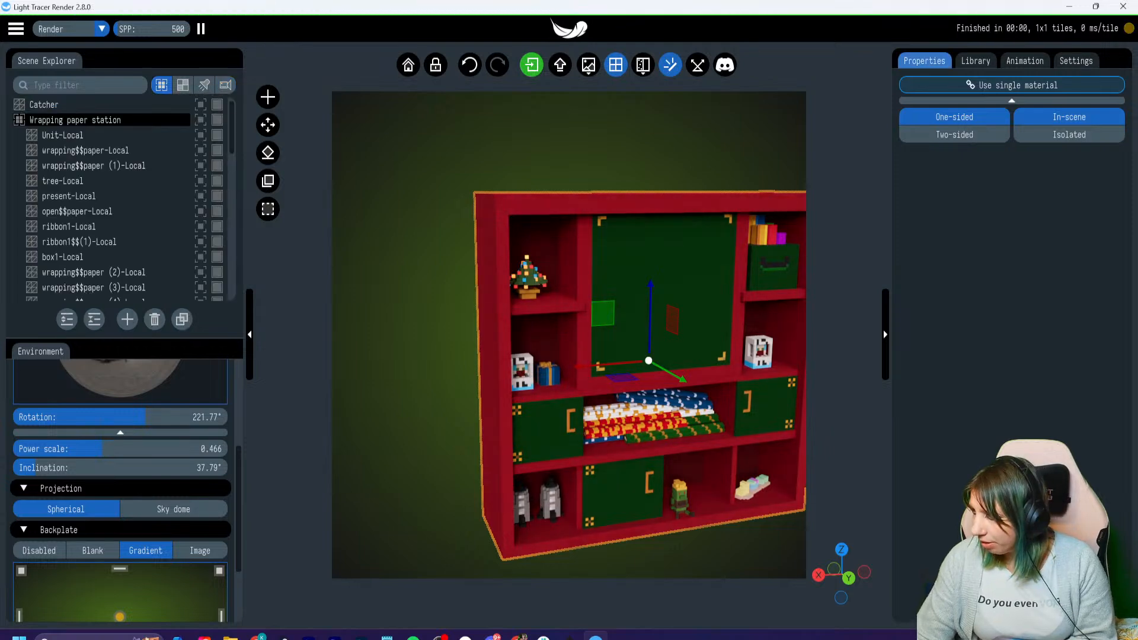
# - Look over the light library, render settings and animation options, and the material properties of the Catcher and Unit-Local objects
pyautogui.click(976, 61)
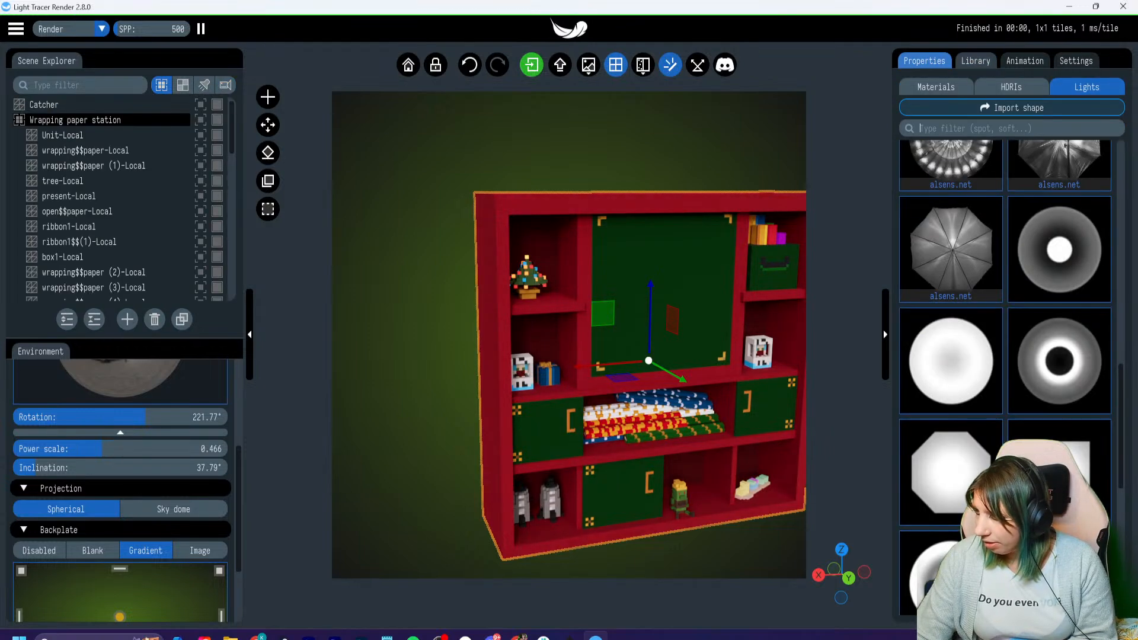
pyautogui.click(925, 61)
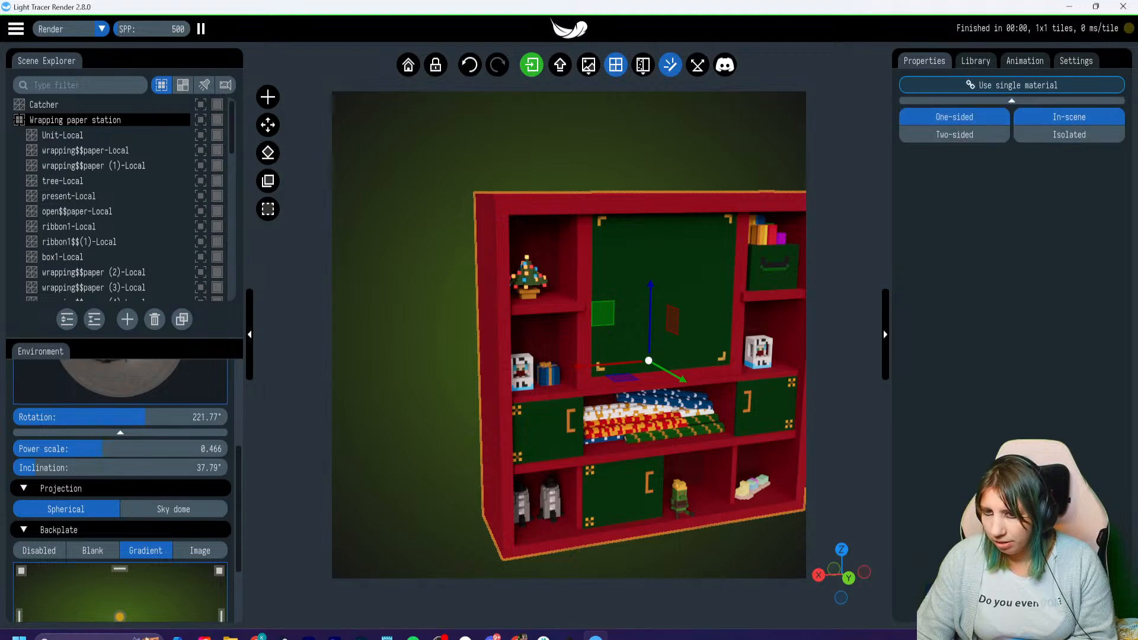
pyautogui.click(44, 104)
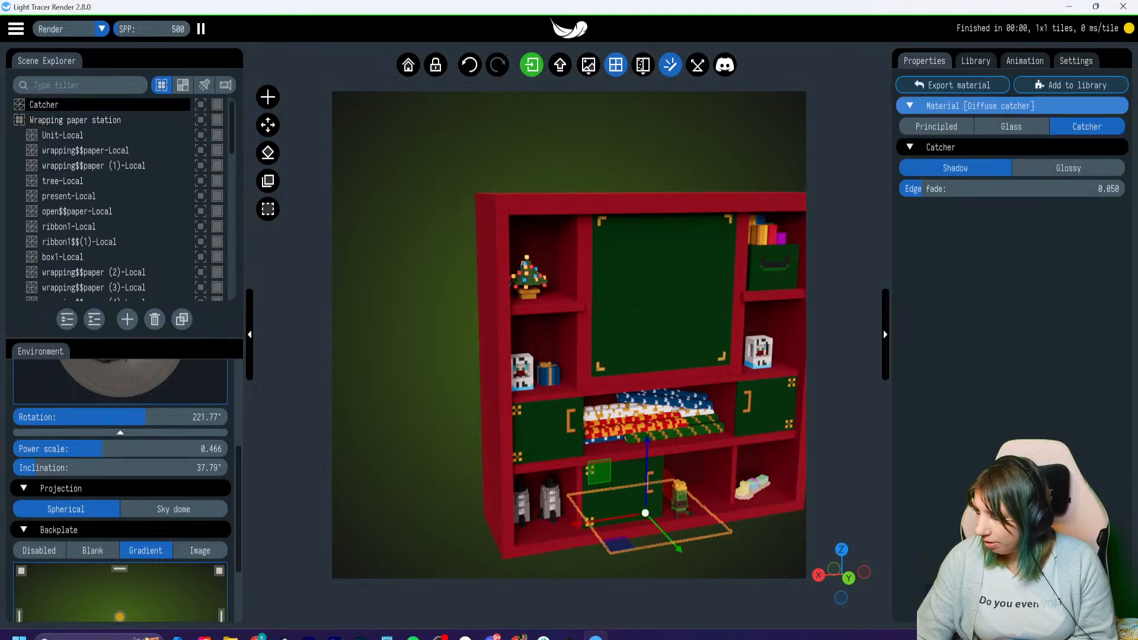
pyautogui.click(976, 61)
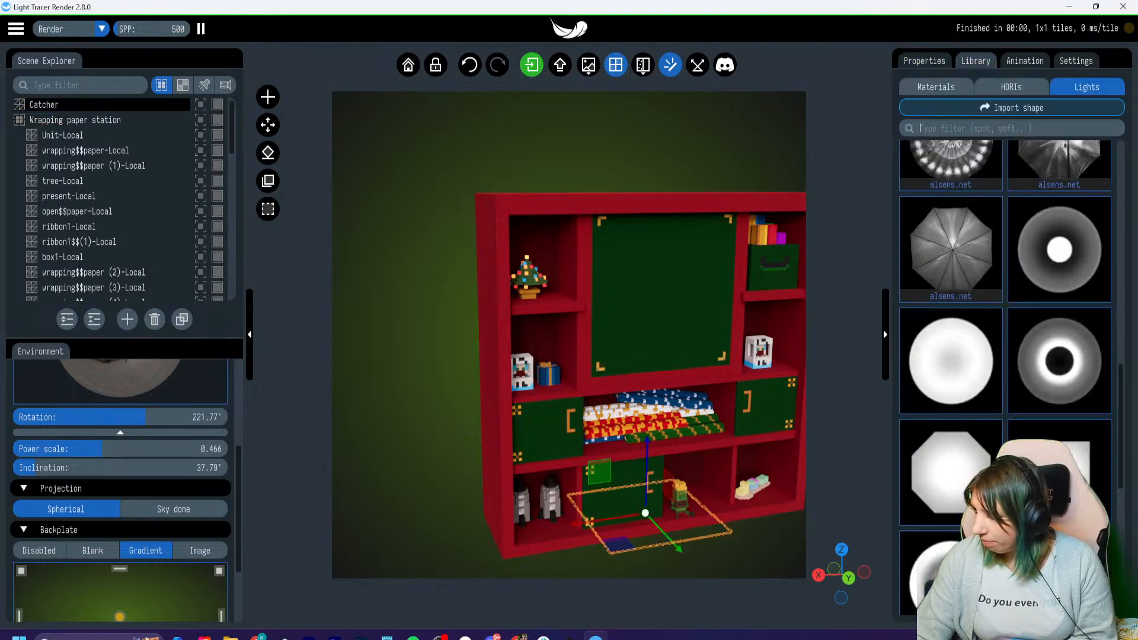
pyautogui.click(925, 61)
pyautogui.click(1077, 61)
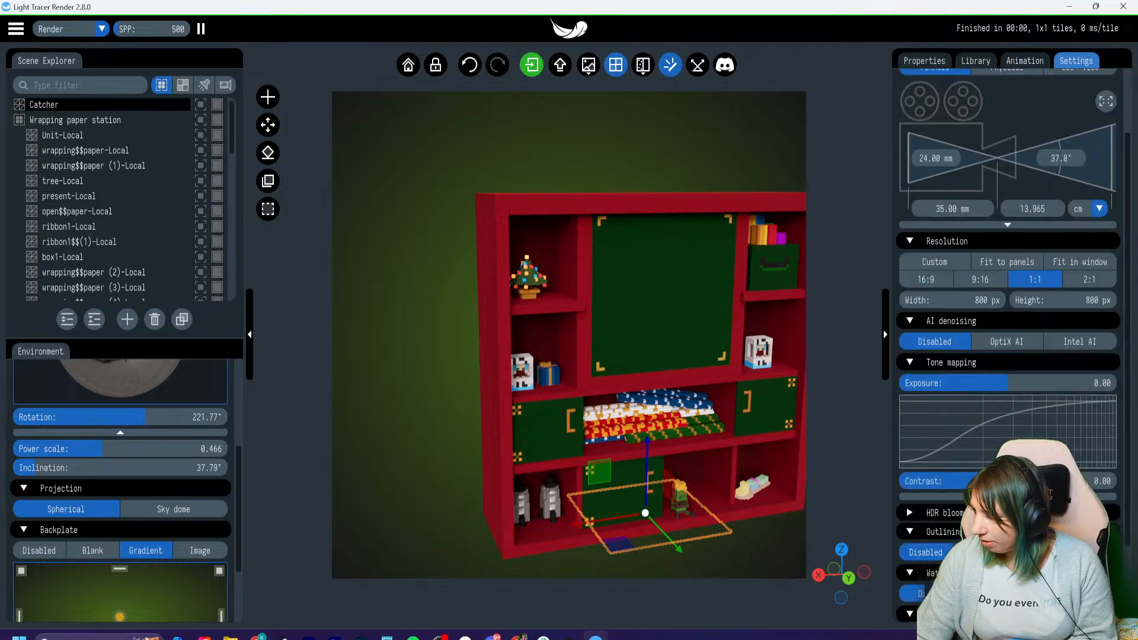
pyautogui.click(1025, 61)
pyautogui.click(976, 61)
pyautogui.click(1025, 61)
pyautogui.click(976, 61)
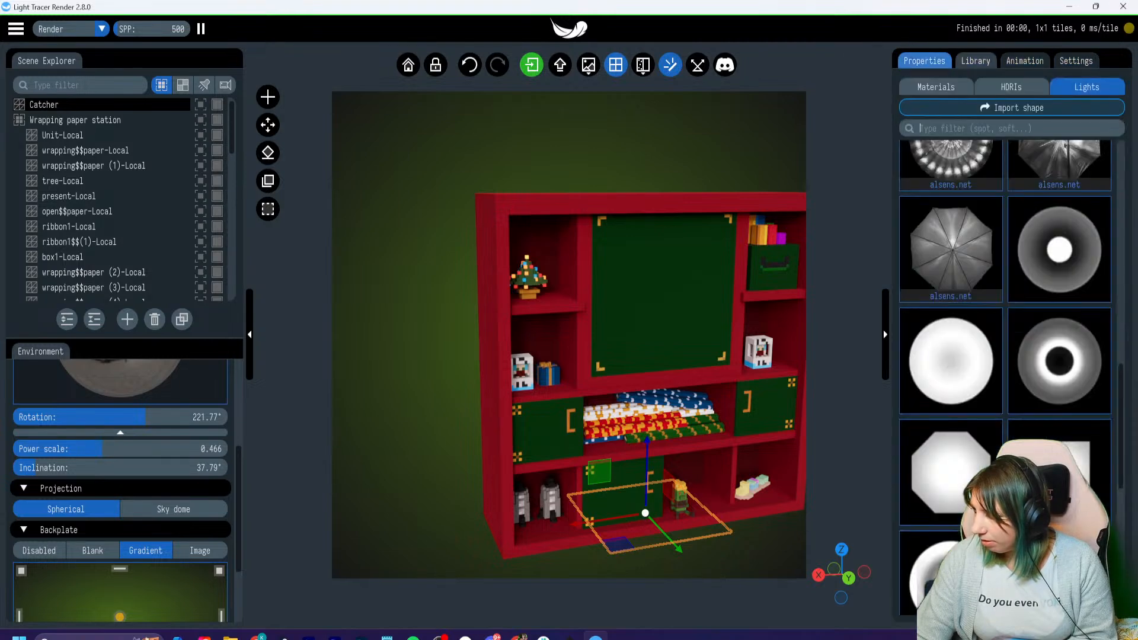
pyautogui.click(924, 62)
pyautogui.click(980, 106)
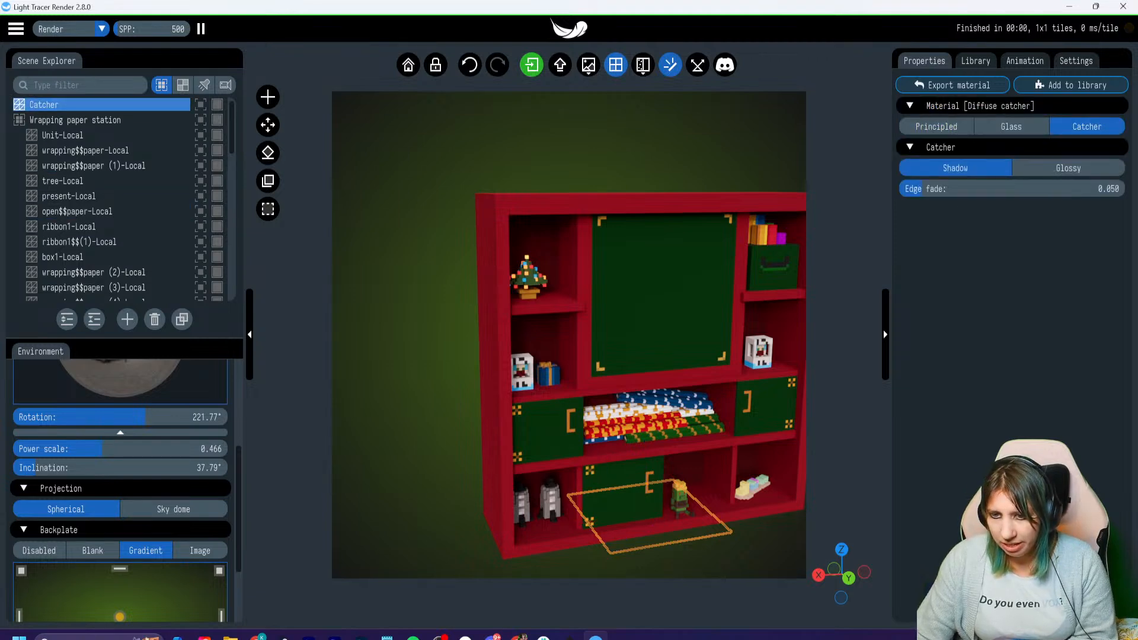
pyautogui.click(101, 120)
pyautogui.click(62, 136)
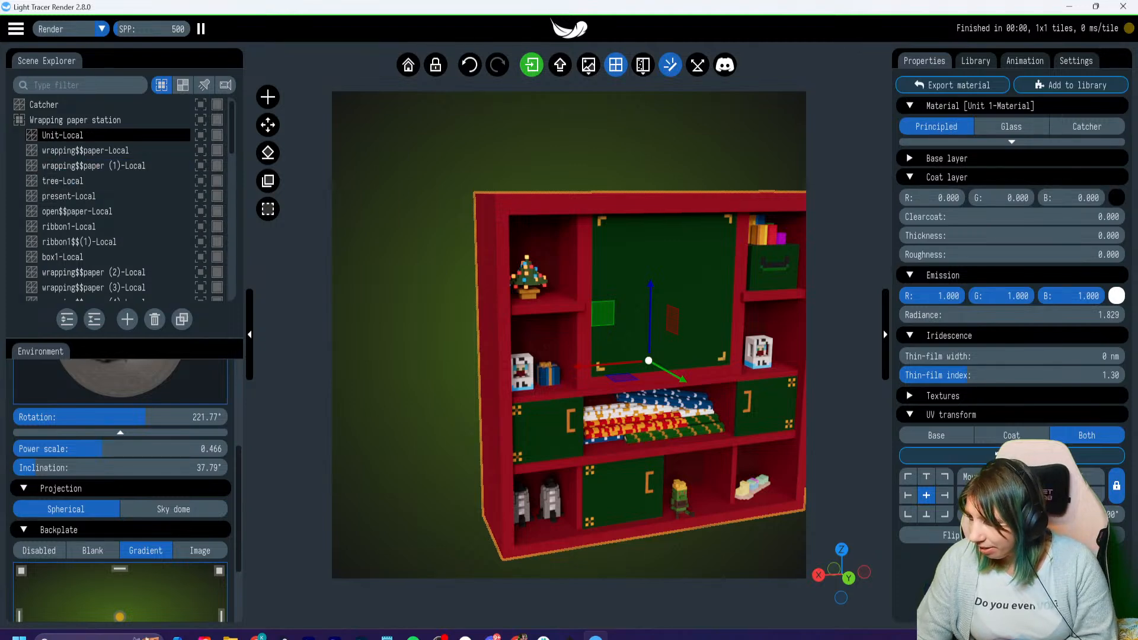
# - Raise the tree material's emission radiance to about 10.102 and clear the selection
pyautogui.click(528, 278)
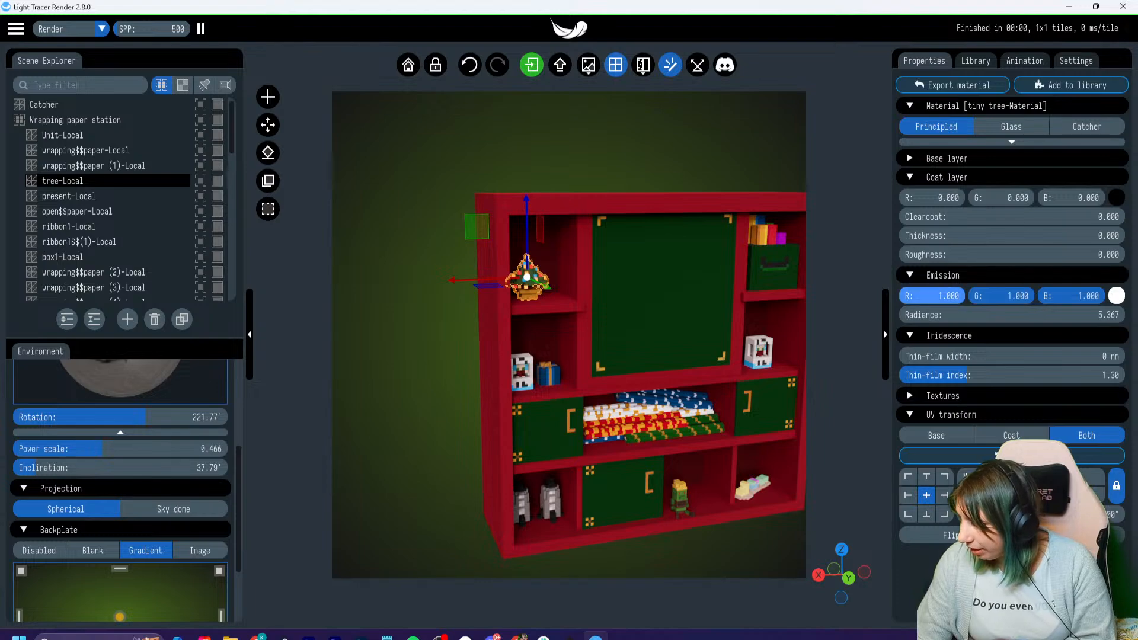
pyautogui.moveTo(1001, 316); pyautogui.dragTo(1029, 315)
pyautogui.press('Escape')
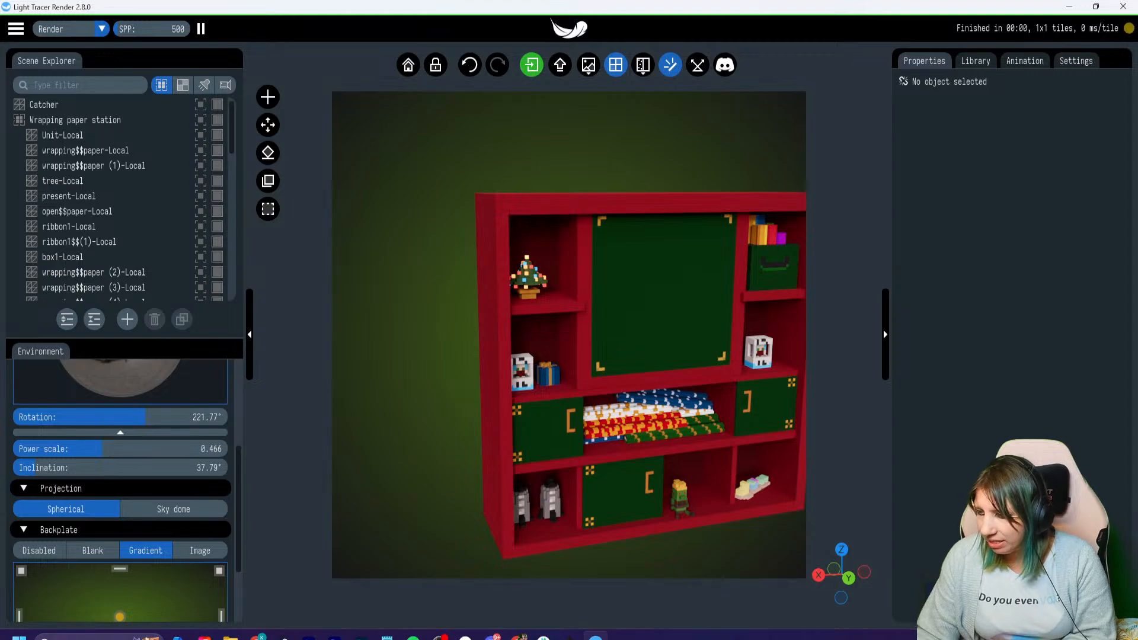
# - Select the tree on the upper shelf and increase its material's emission radiance to about 13.461
pyautogui.moveTo(652, 332); pyautogui.dragTo(569, 311, button='right')
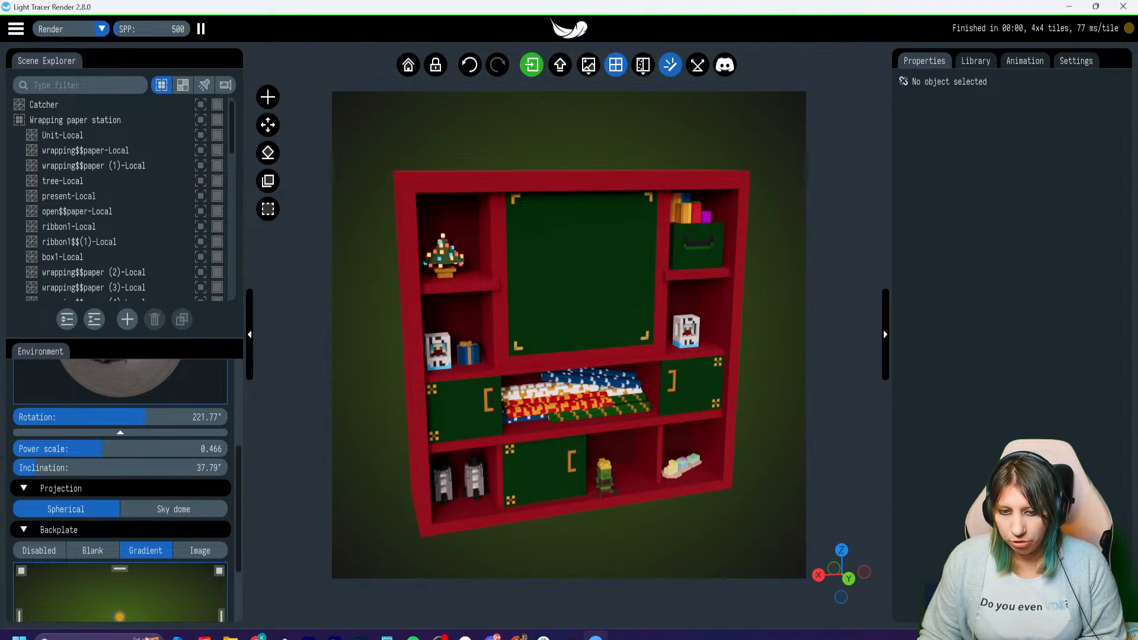
pyautogui.doubleClick(444, 259)
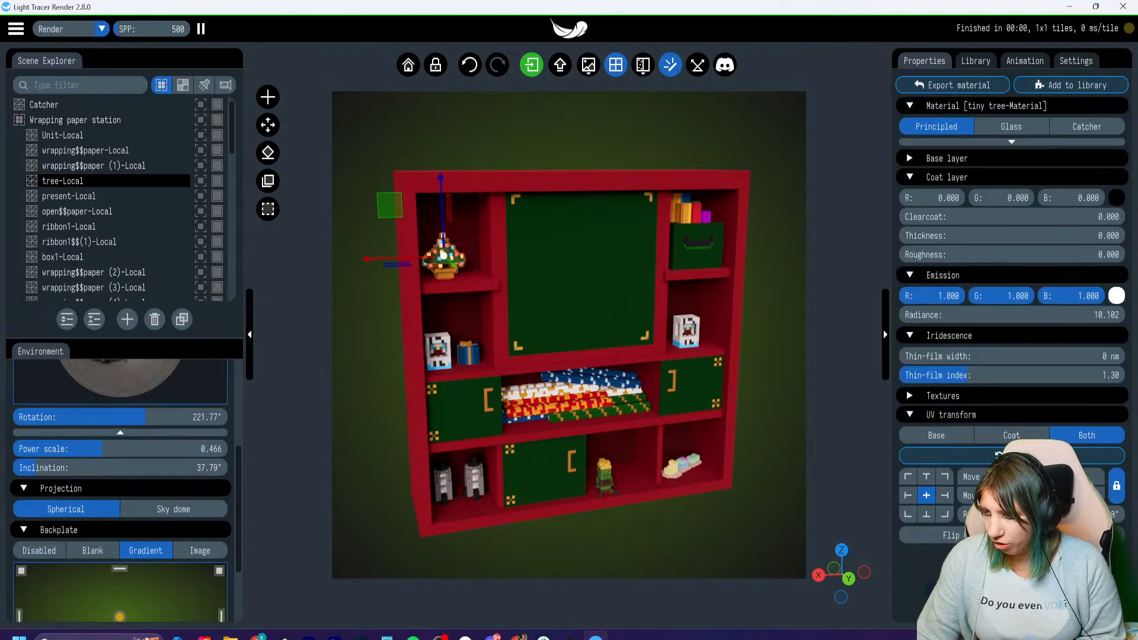
pyautogui.moveTo(972, 316)
pyautogui.mouseDown()
pyautogui.moveTo(1022, 333)
pyautogui.moveTo(979, 316)
pyautogui.mouseUp()
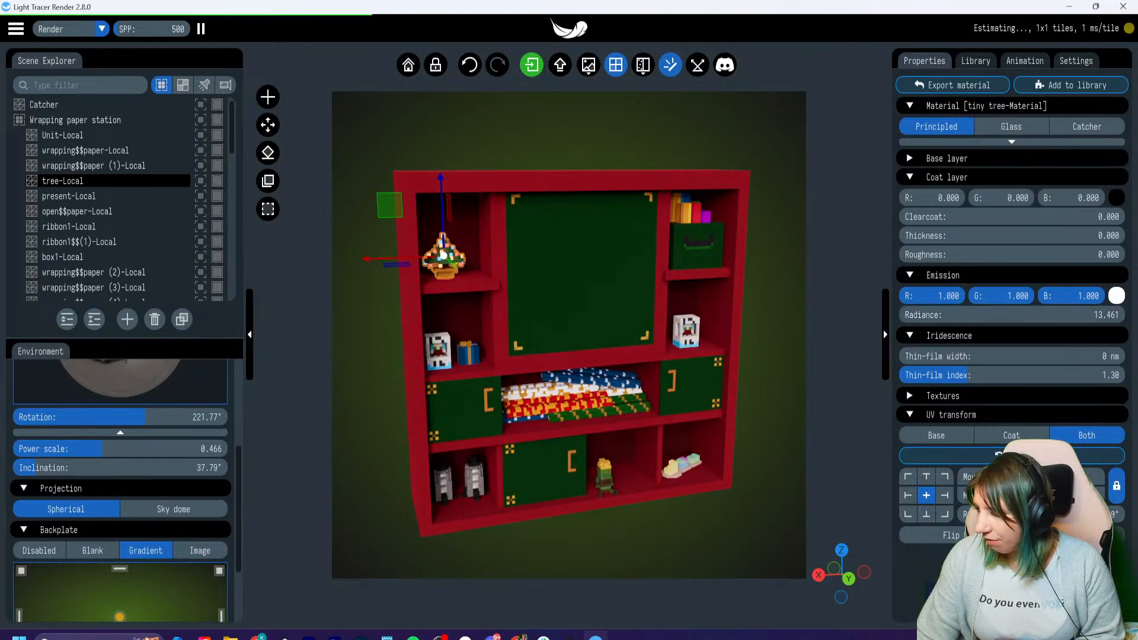
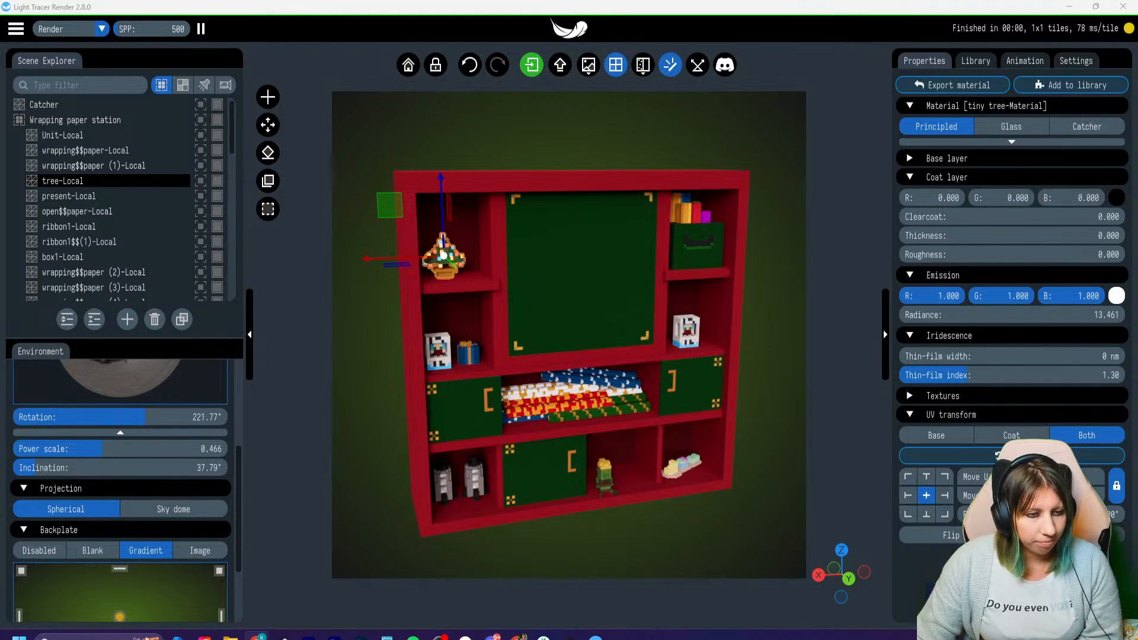
# - Switch to the browser showing the Sculptures and Paintings contest article on Medium and copy the article's web address
pyautogui.moveTo(0, 172); pyautogui.dragTo(255, 2)
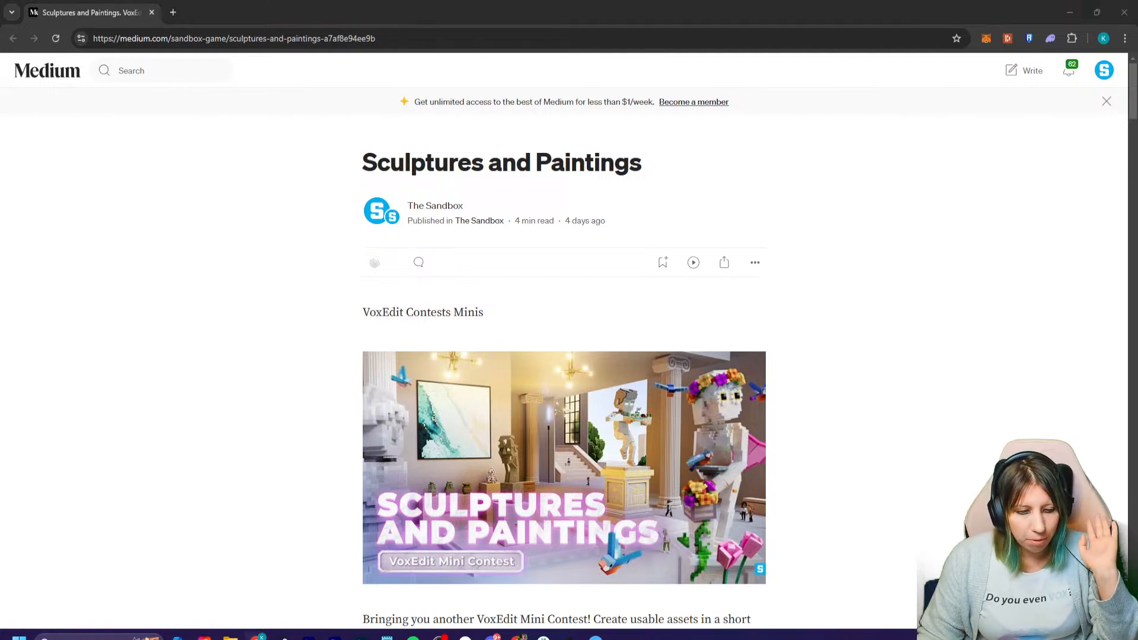
pyautogui.scroll(-10, 563, 356)
pyautogui.scroll(7, 563, 355)
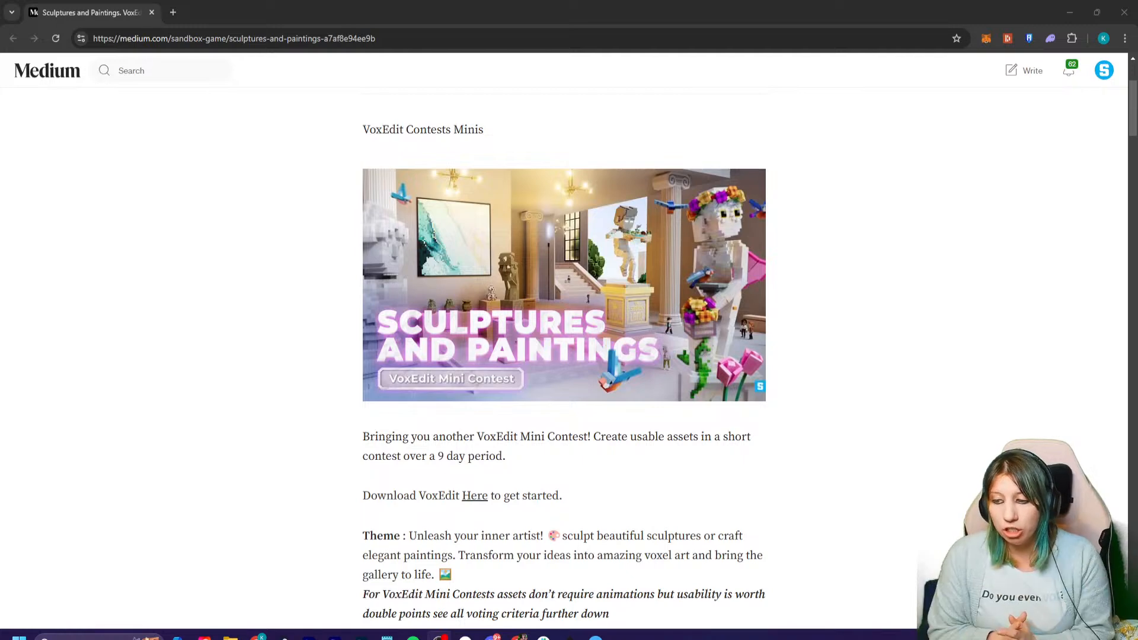
pyautogui.click(238, 40)
pyautogui.rightClick(238, 43)
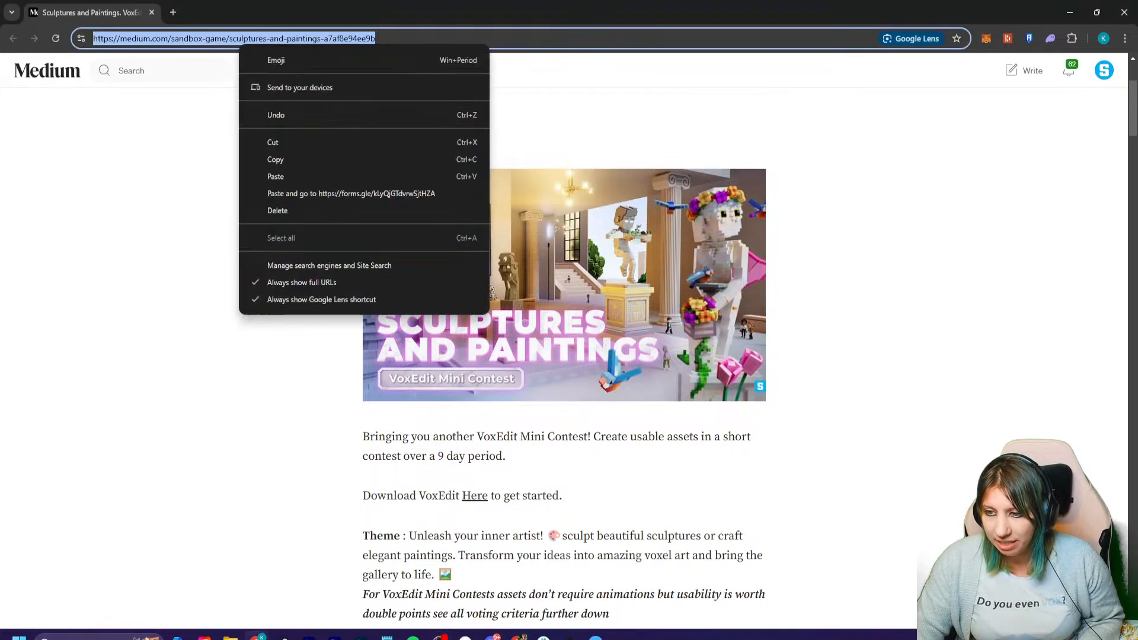
pyautogui.click(276, 159)
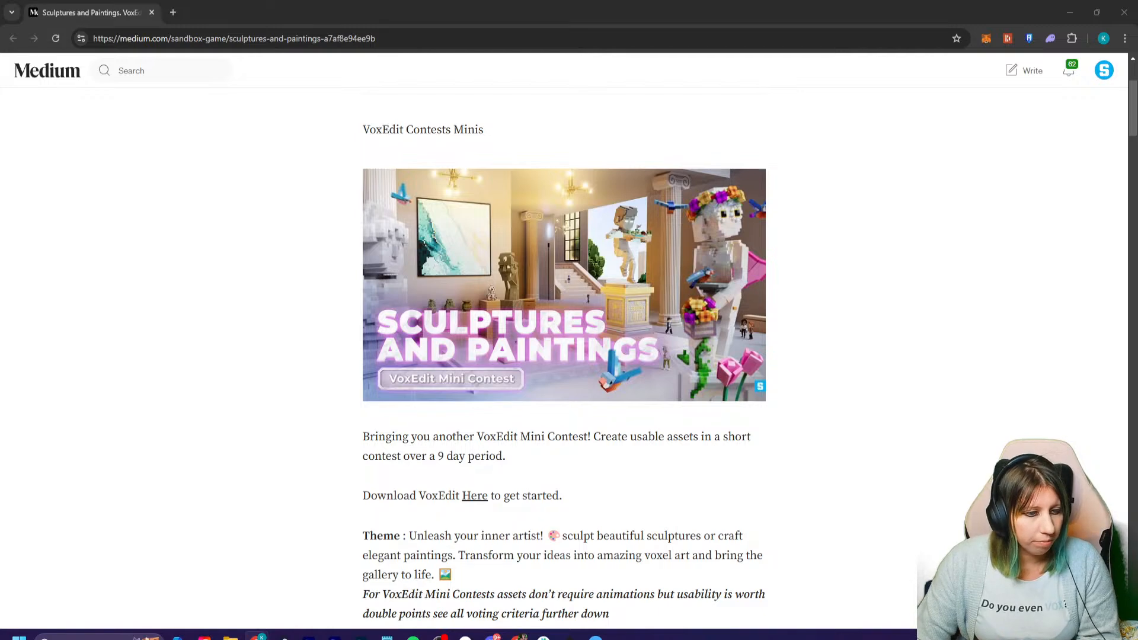
# - Bring the VoxEdit profile on X into the browser window, follow the third suggested account and close the profile page
pyautogui.moveTo(0, 249); pyautogui.dragTo(284, 12)
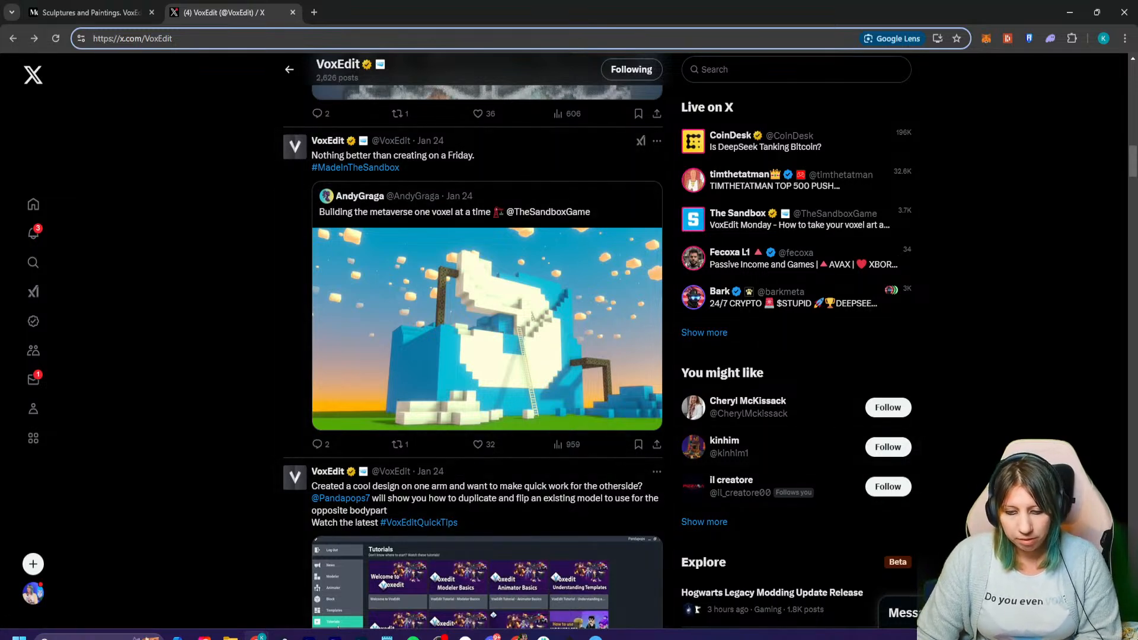
pyautogui.click(887, 487)
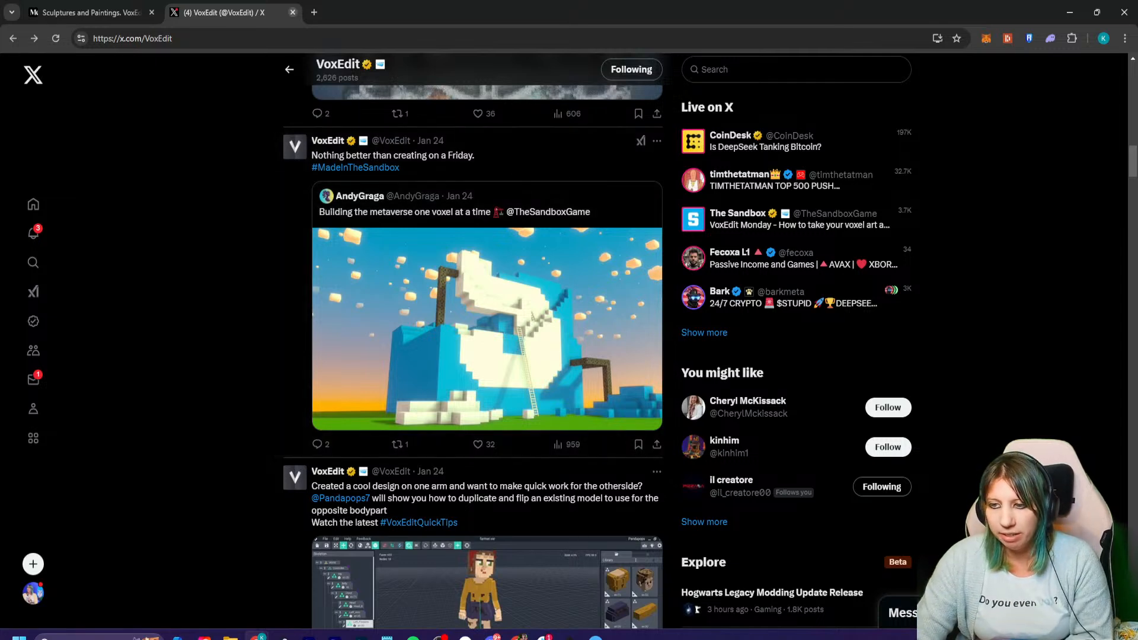
pyautogui.click(293, 12)
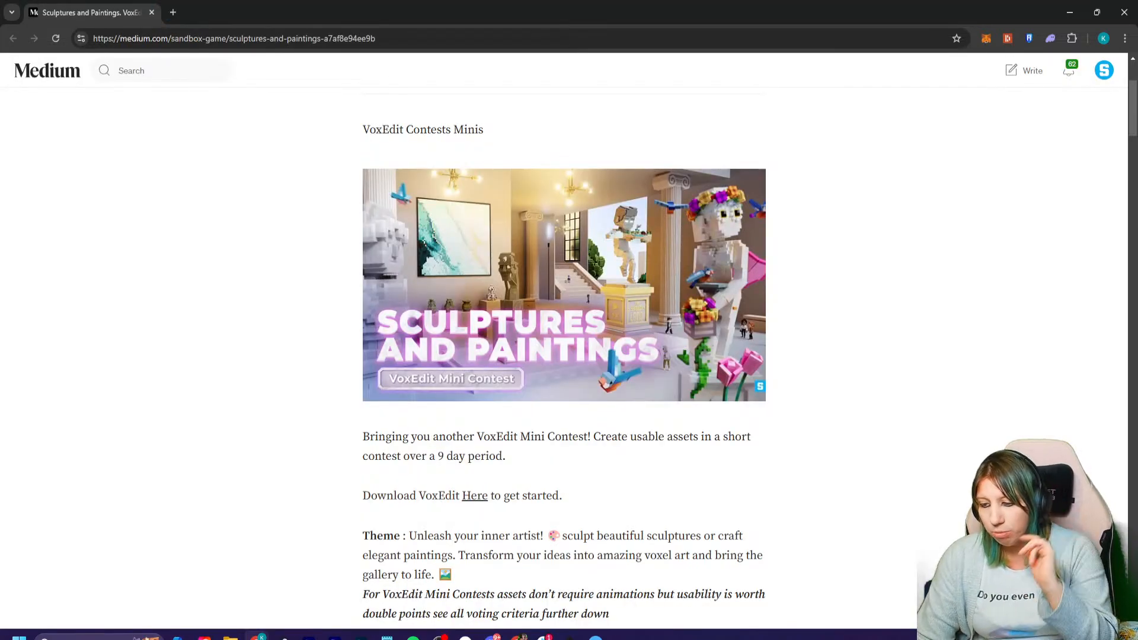
# - Read through the contest article's theme, inspiration images, reasons to participate and the list of SAND prizes
pyautogui.scroll(-4, 569, 341)
pyautogui.scroll(3, 569, 341)
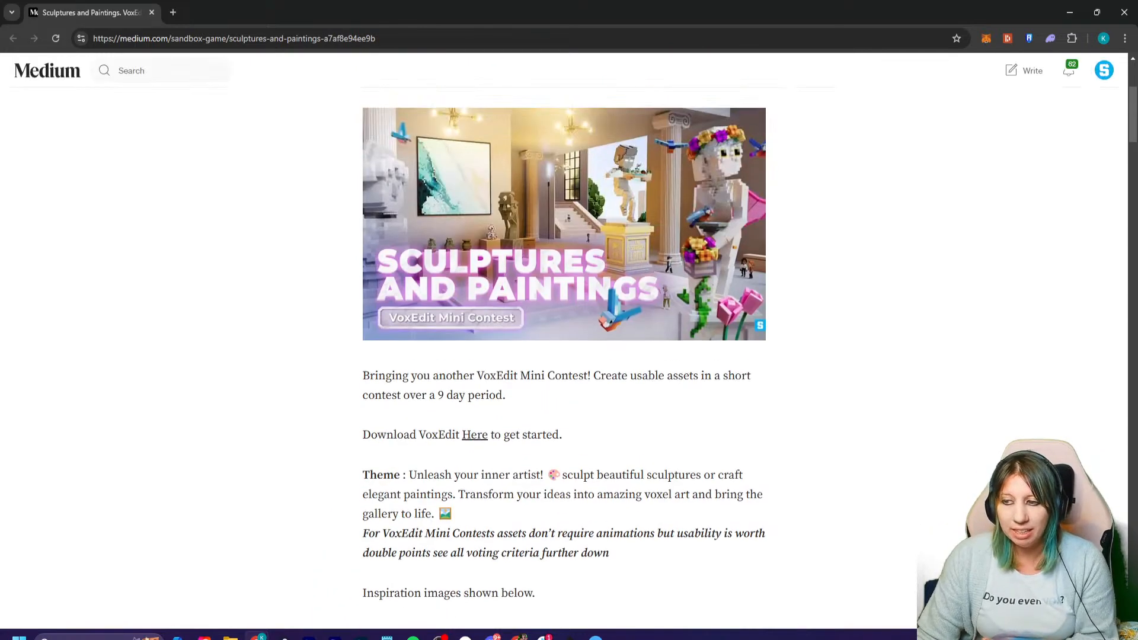
pyautogui.scroll(-5, 569, 341)
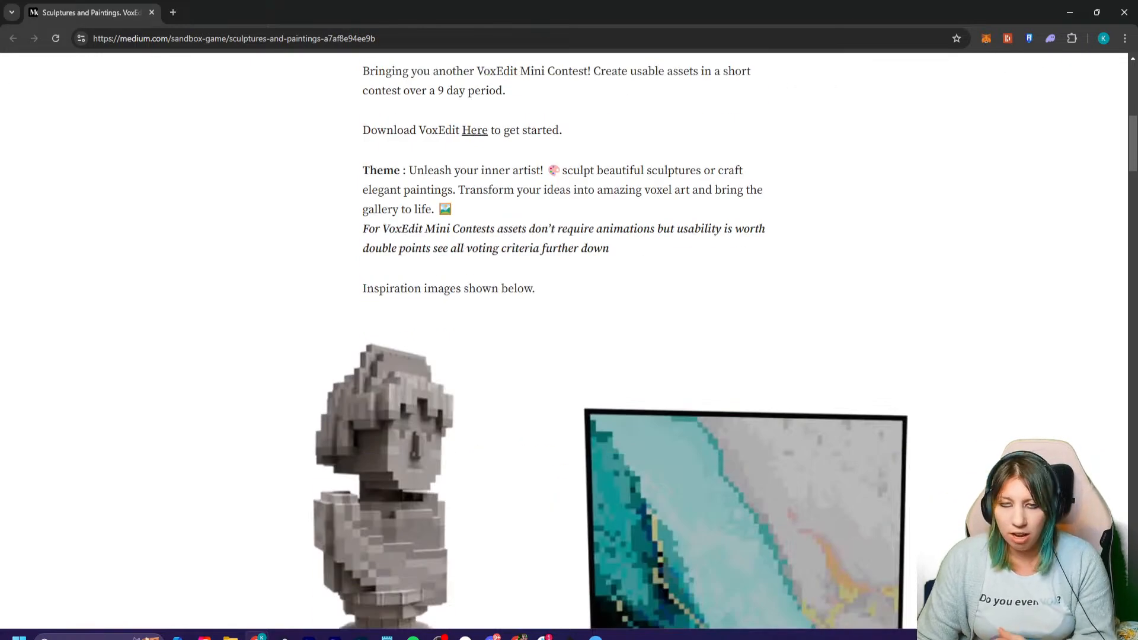
pyautogui.scroll(-10, 569, 341)
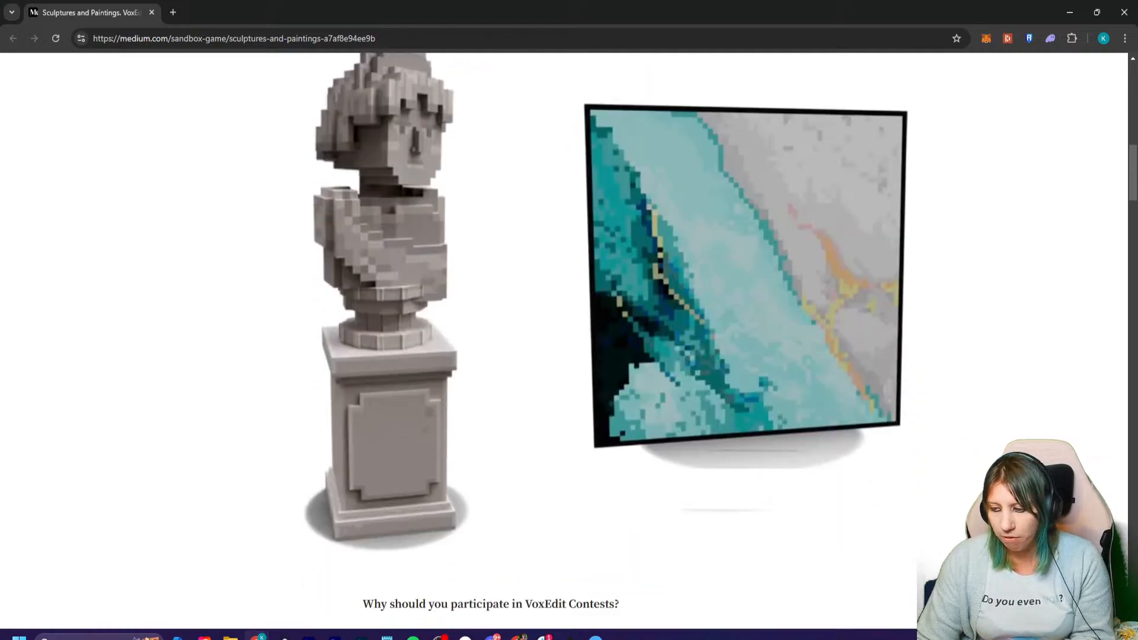
pyautogui.scroll(1, 569, 341)
pyautogui.scroll(-4, 569, 341)
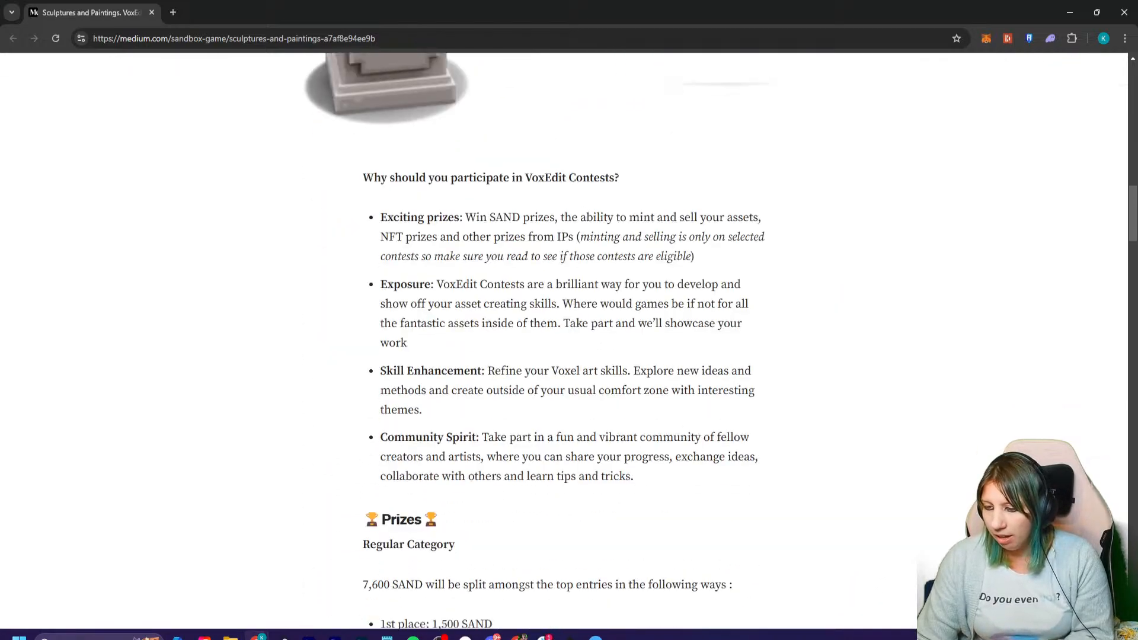
pyautogui.scroll(7, 569, 341)
pyautogui.scroll(-11, 569, 341)
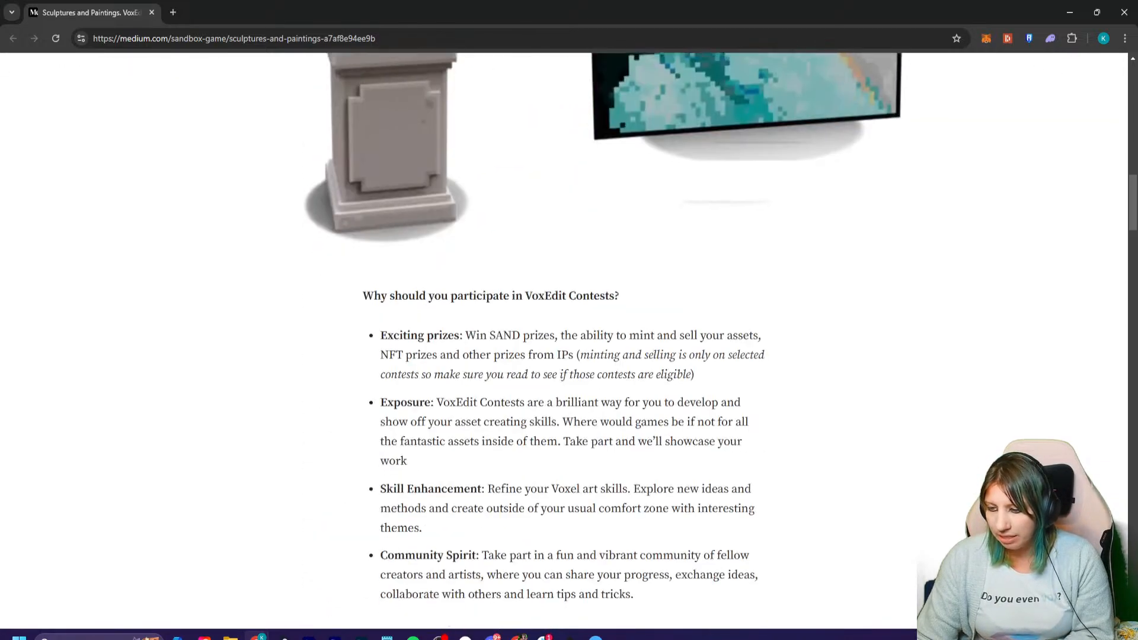
pyautogui.moveTo(363, 219); pyautogui.dragTo(681, 220)
pyautogui.click(568, 200)
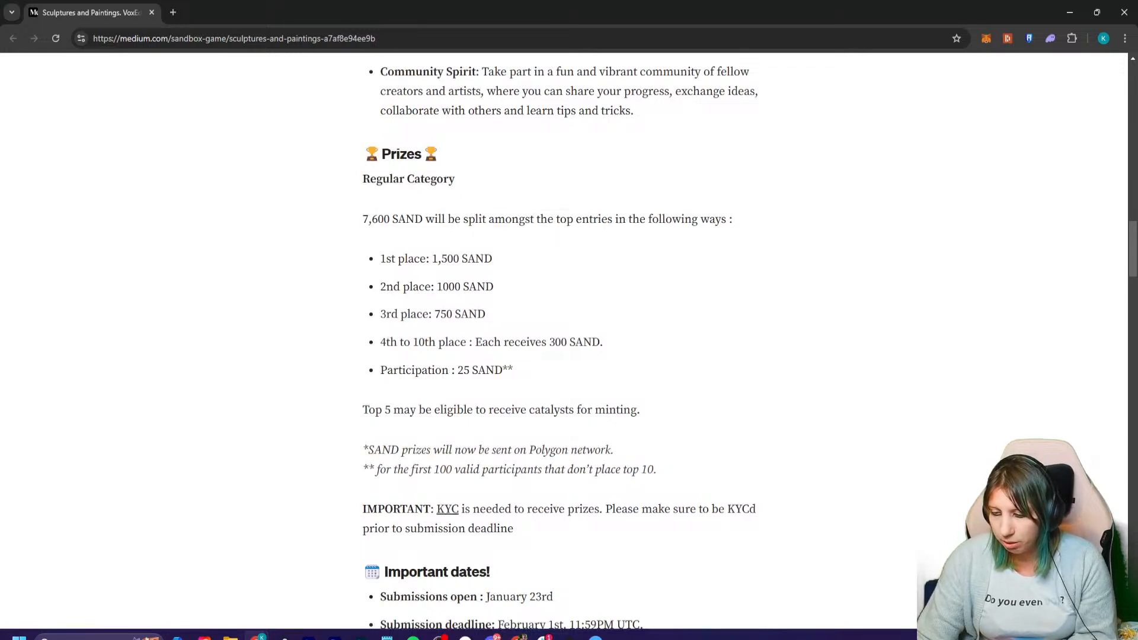
pyautogui.moveTo(381, 259); pyautogui.dragTo(569, 410)
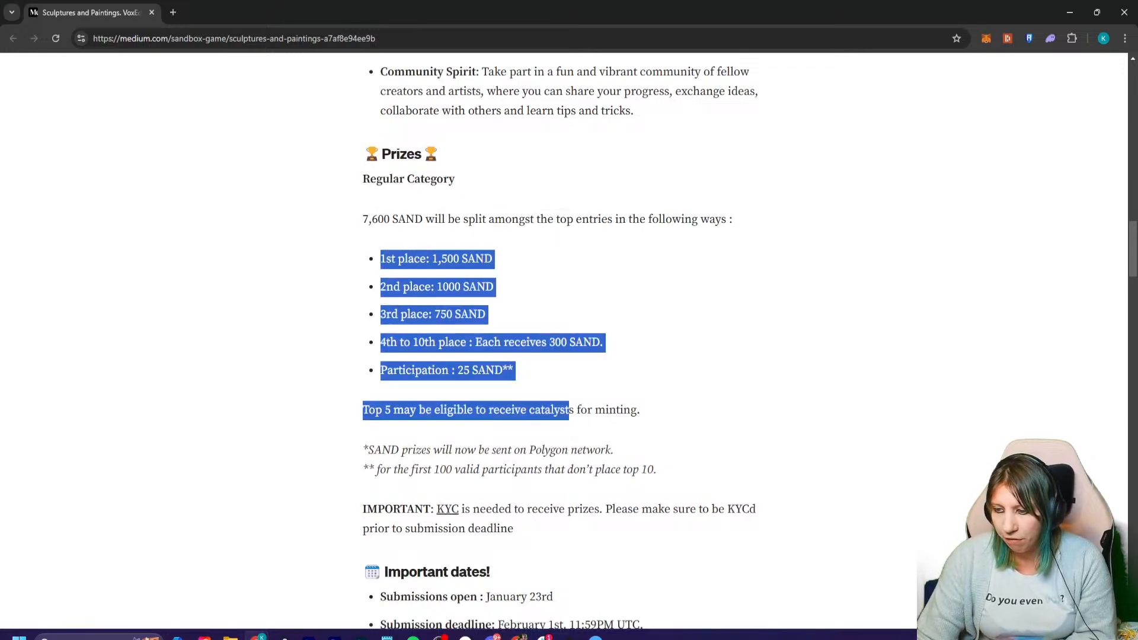
pyautogui.click(569, 410)
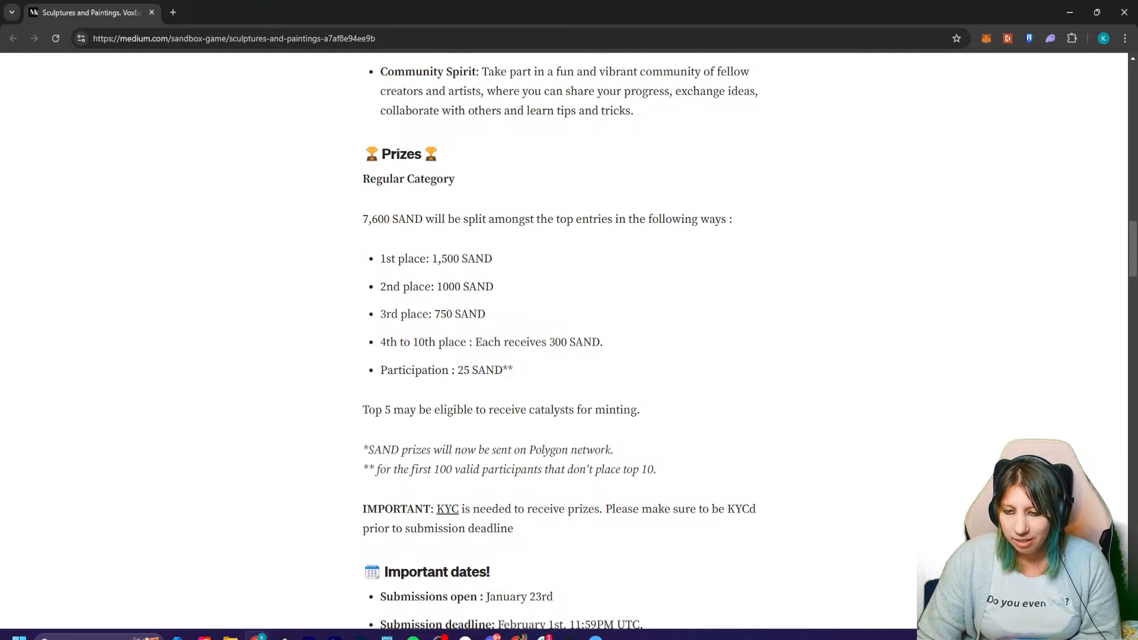
# - Detach a new blank browser tab into its own window and return to the contest article
pyautogui.click(173, 12)
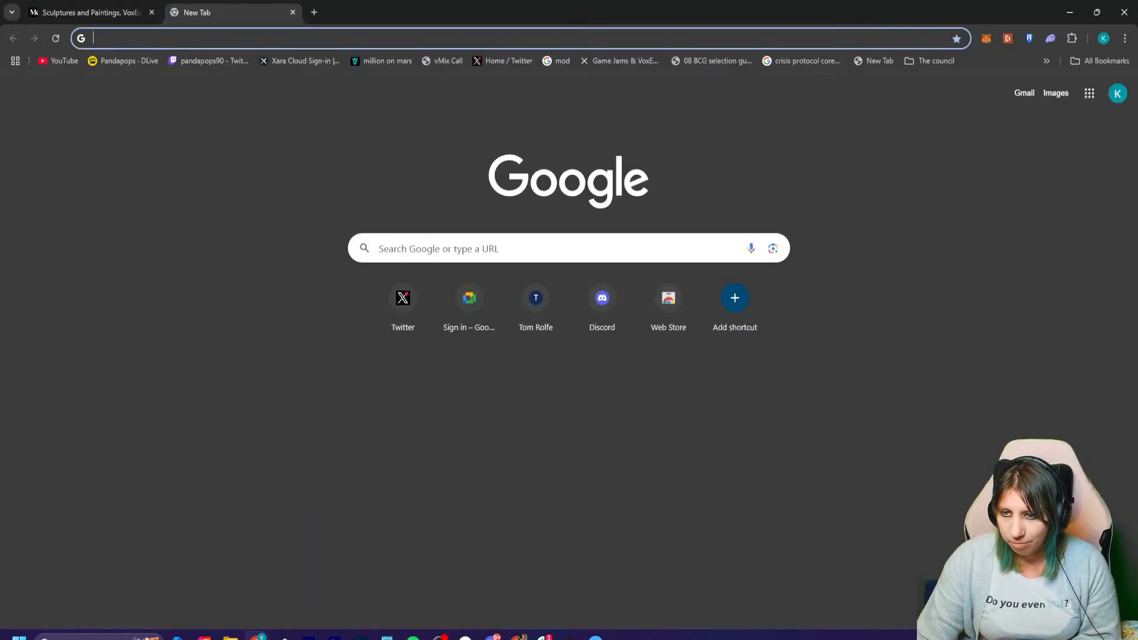
pyautogui.moveTo(189, 12); pyautogui.dragTo(0, 12)
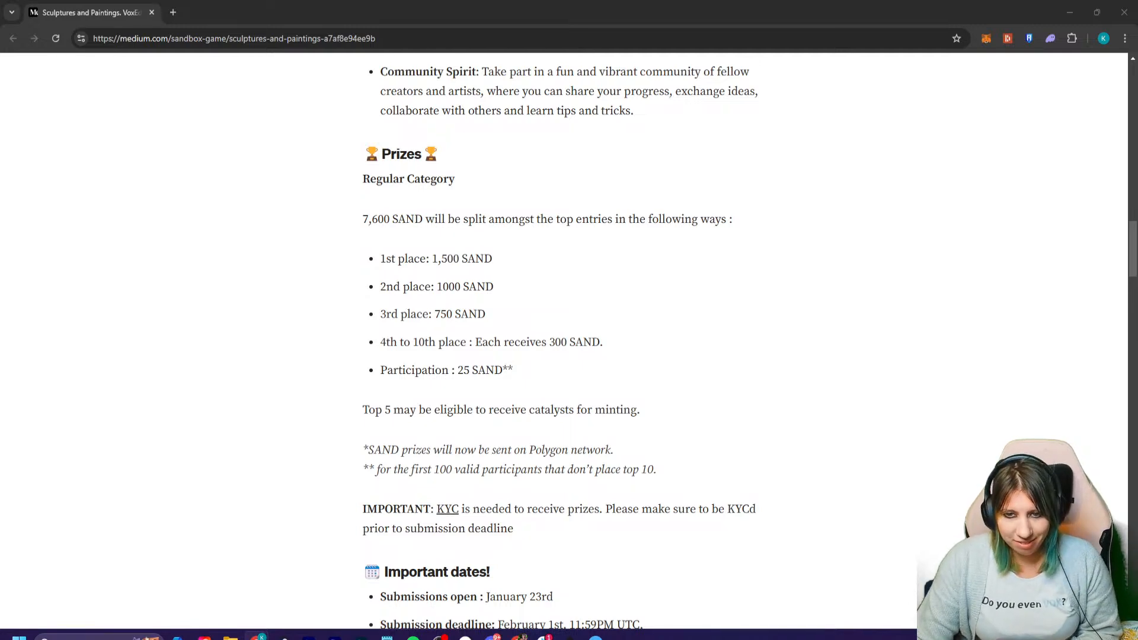
pyautogui.hotkey('alt', 'Tab')
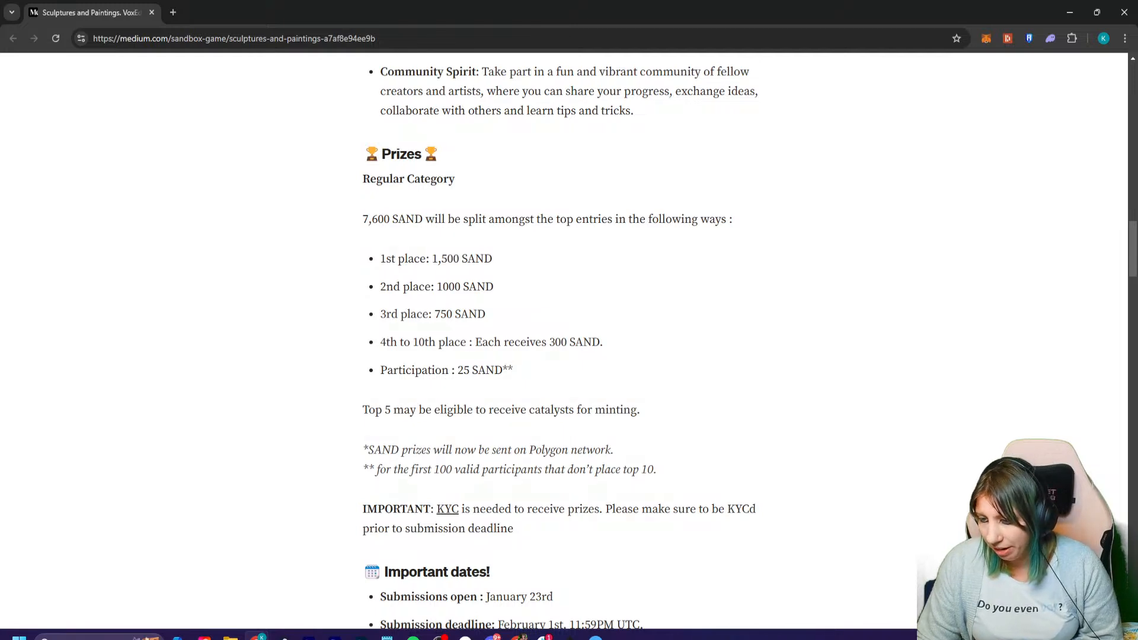
# - Examine the contest's participation prize, submission deadline, entry submission instructions and entry guidelines in the article
pyautogui.moveTo(394, 371); pyautogui.dragTo(514, 371)
pyautogui.click(514, 371)
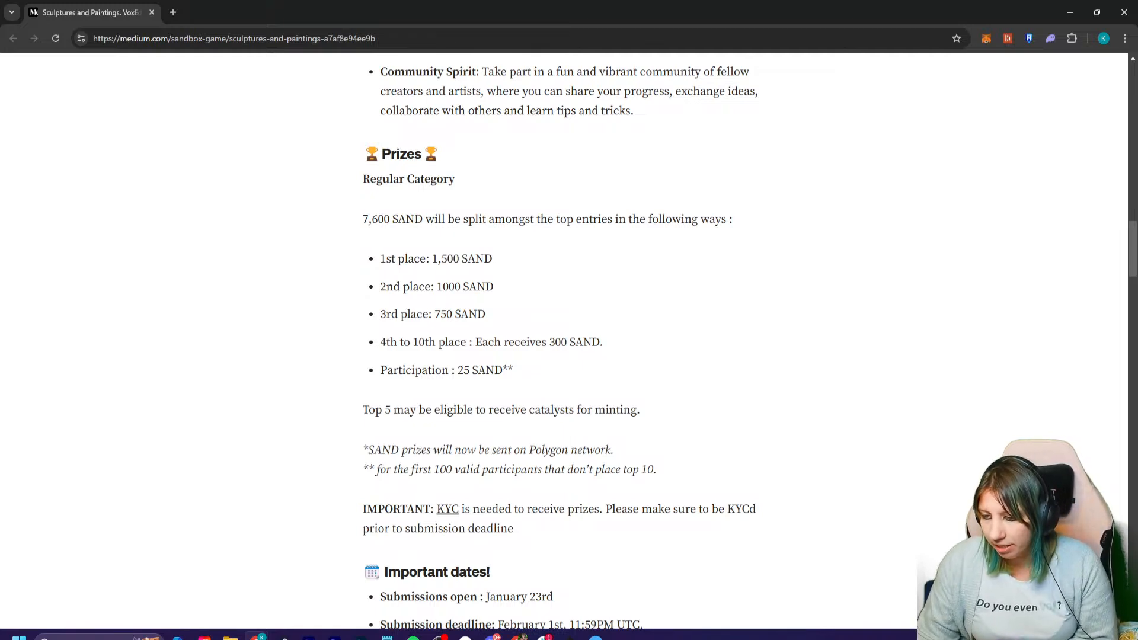
pyautogui.scroll(-2, 563, 344)
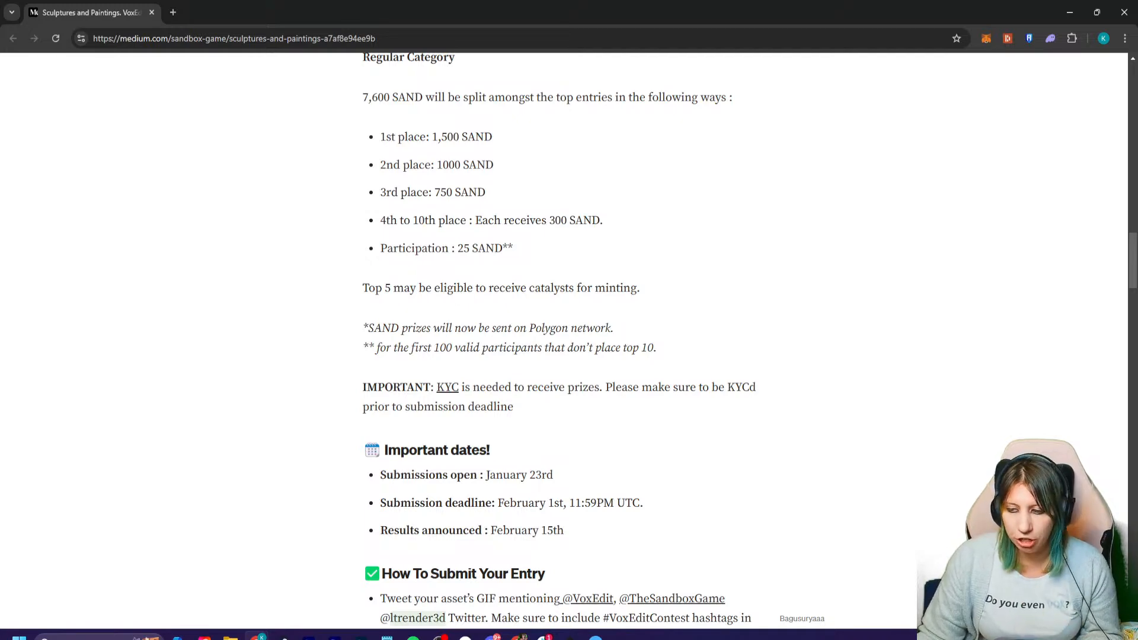
pyautogui.scroll(-3, 563, 344)
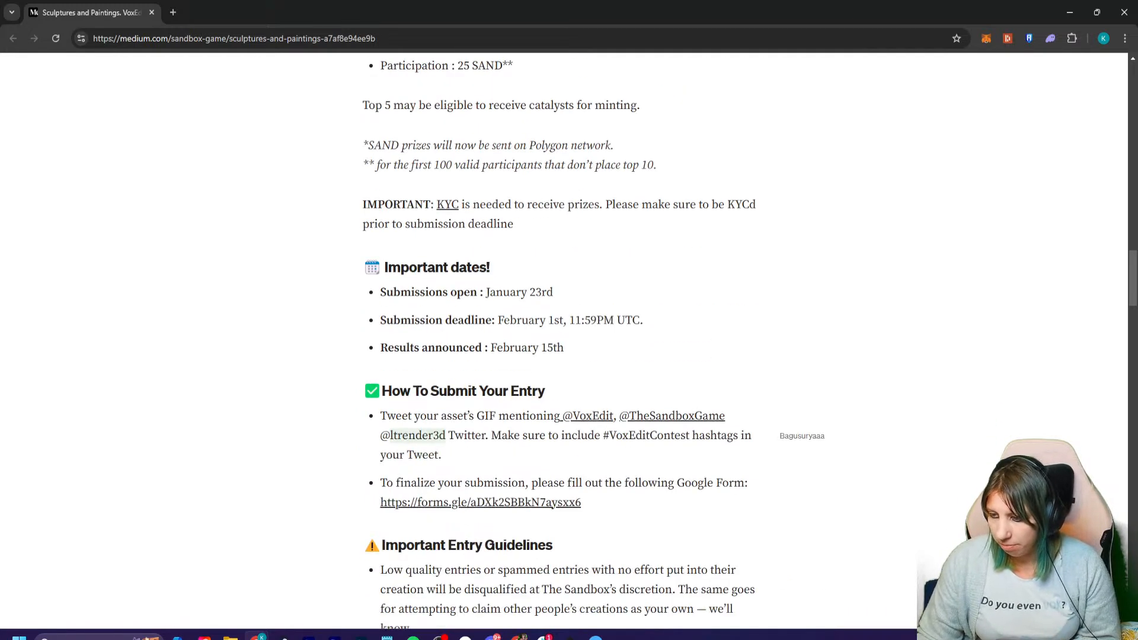
pyautogui.moveTo(497, 321); pyautogui.dragTo(645, 321)
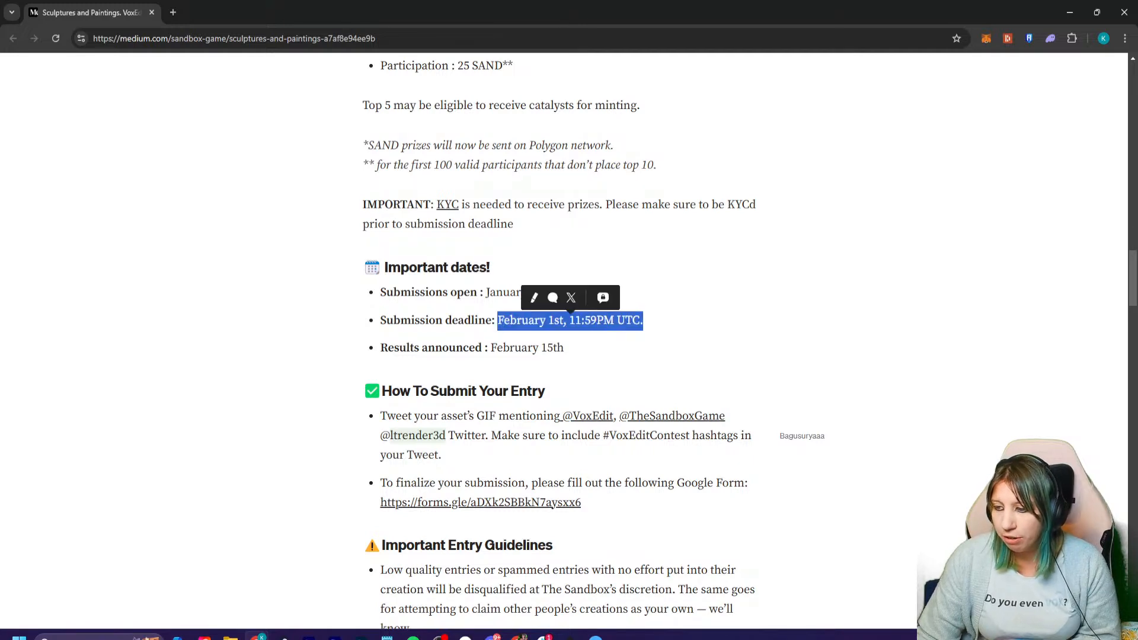
pyautogui.click(647, 322)
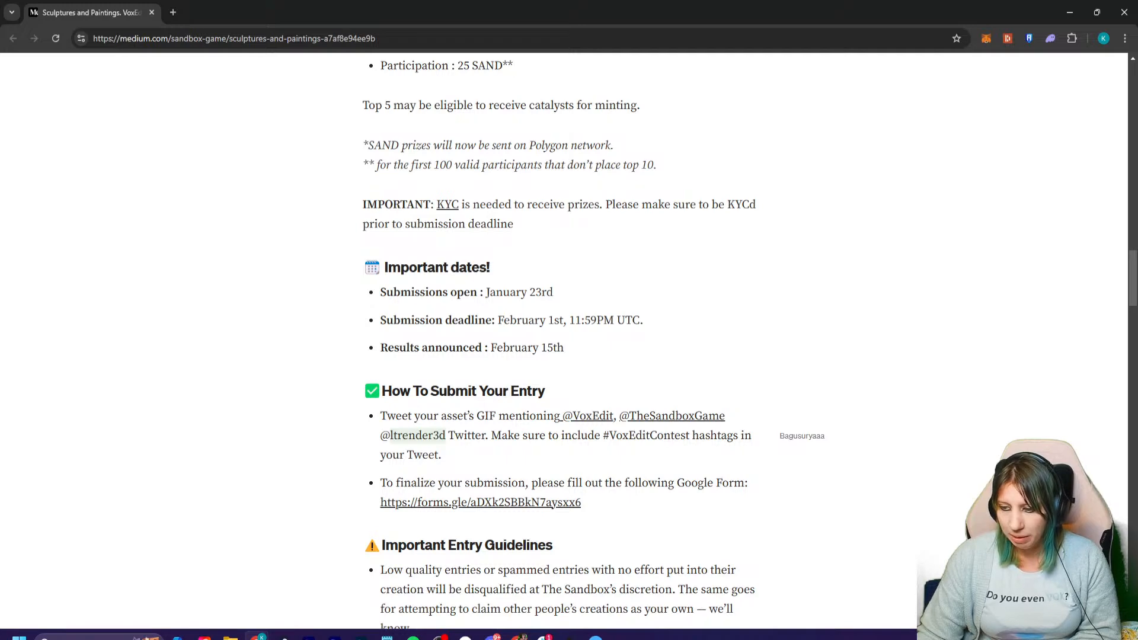
pyautogui.scroll(-3, 563, 343)
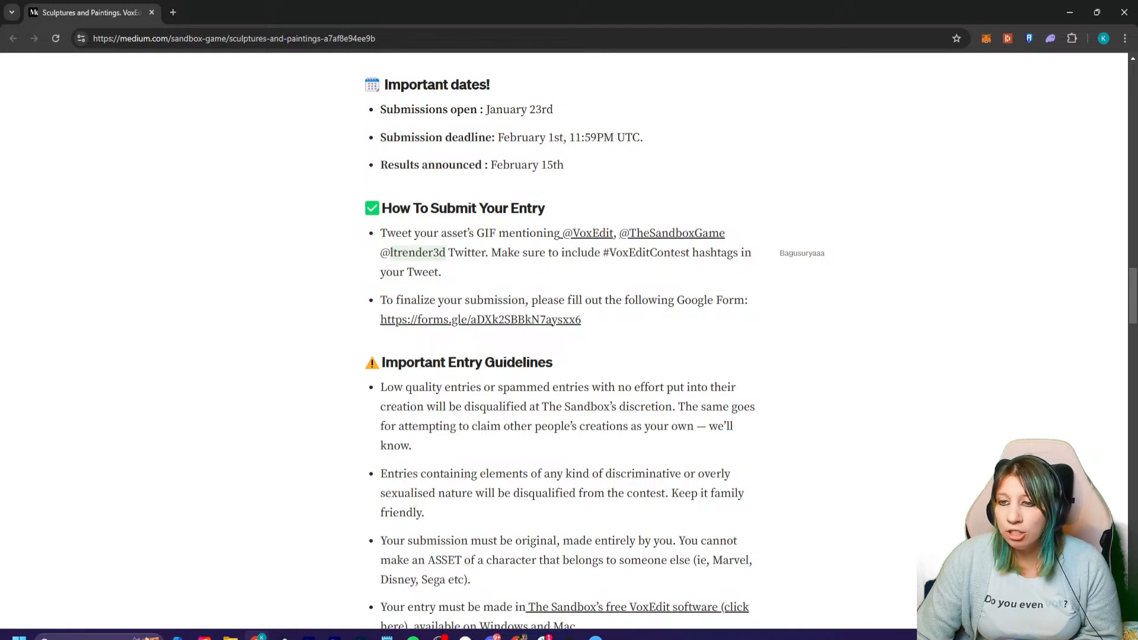
# - Close the contest article, return to Light Tracer Render and deselect the tree in the wrapping paper station
pyautogui.click(1124, 12)
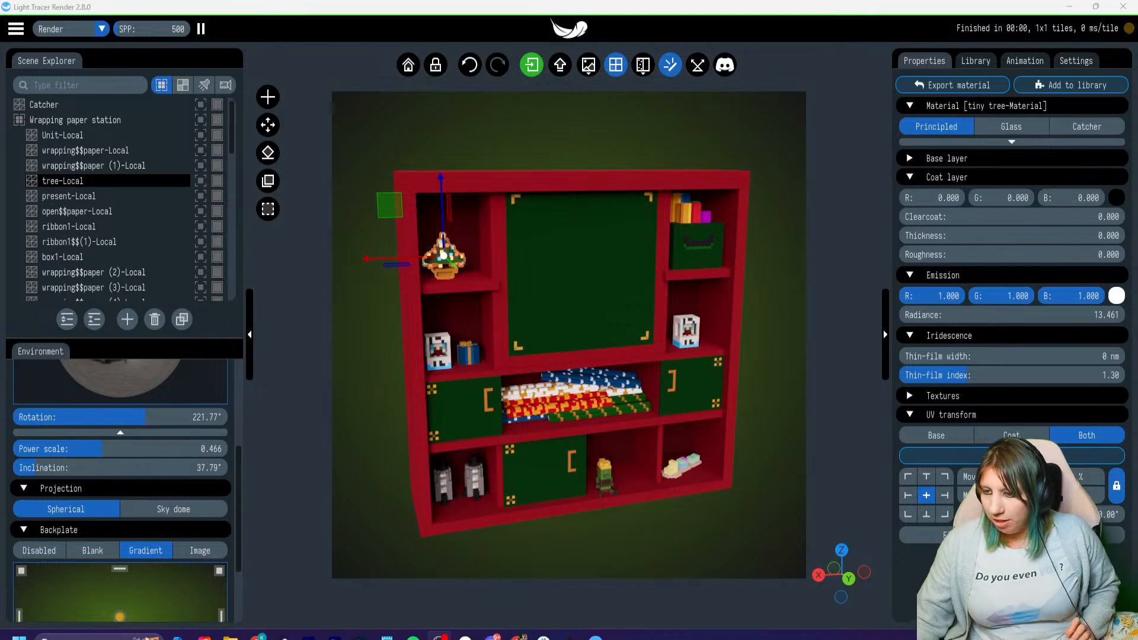
pyautogui.moveTo(569, 335); pyautogui.dragTo(571, 318, button='middle')
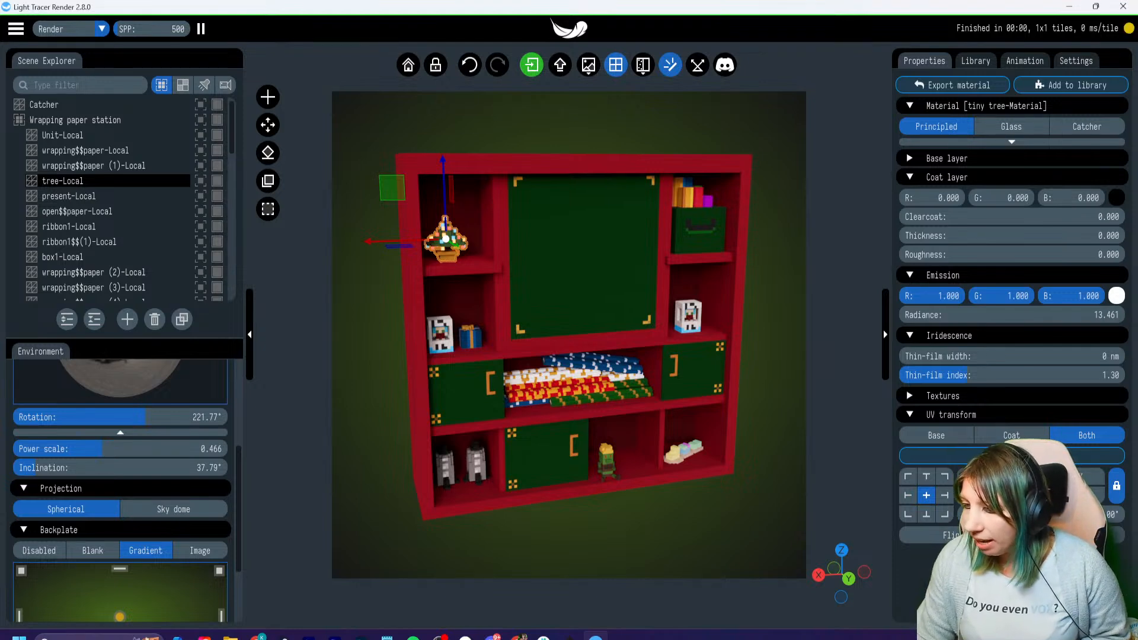
pyautogui.press('Escape')
pyautogui.scroll(-1, 569, 335)
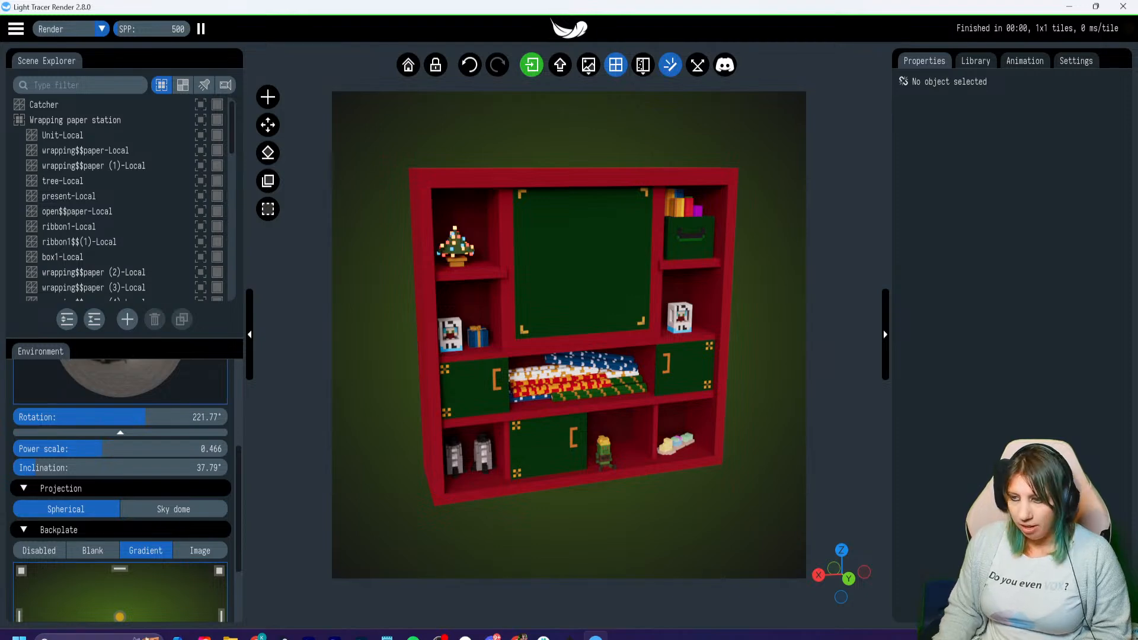
# - Look over the camera and resolution settings, the animation timeline and the camera path options for the wrapping paper station
pyautogui.click(1024, 61)
pyautogui.click(1075, 61)
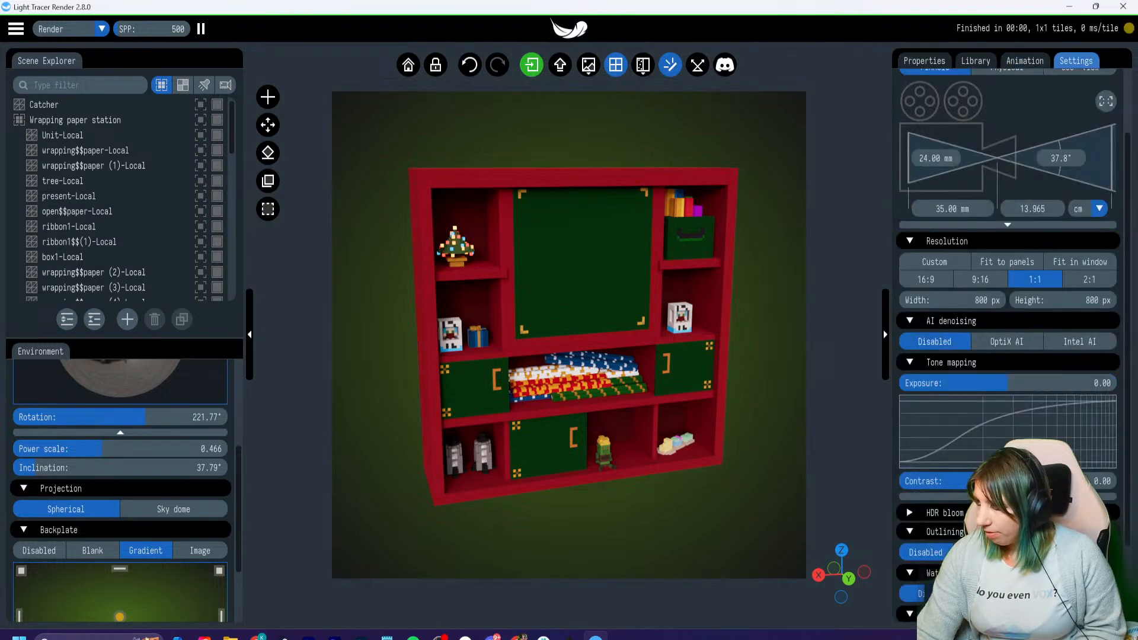
pyautogui.click(1025, 61)
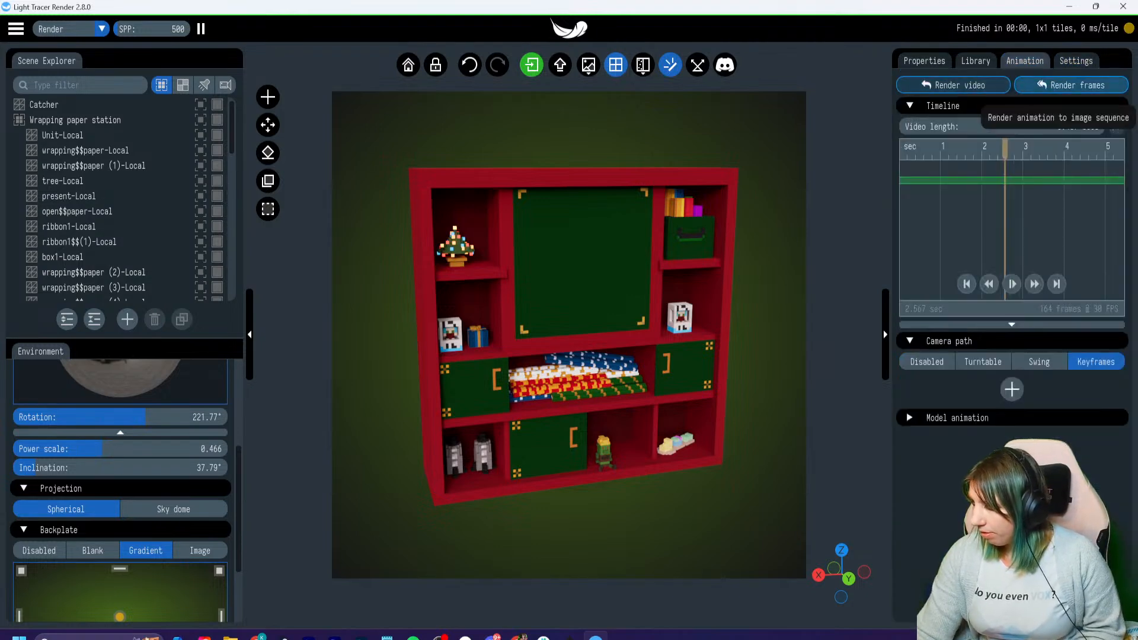
pyautogui.click(942, 105)
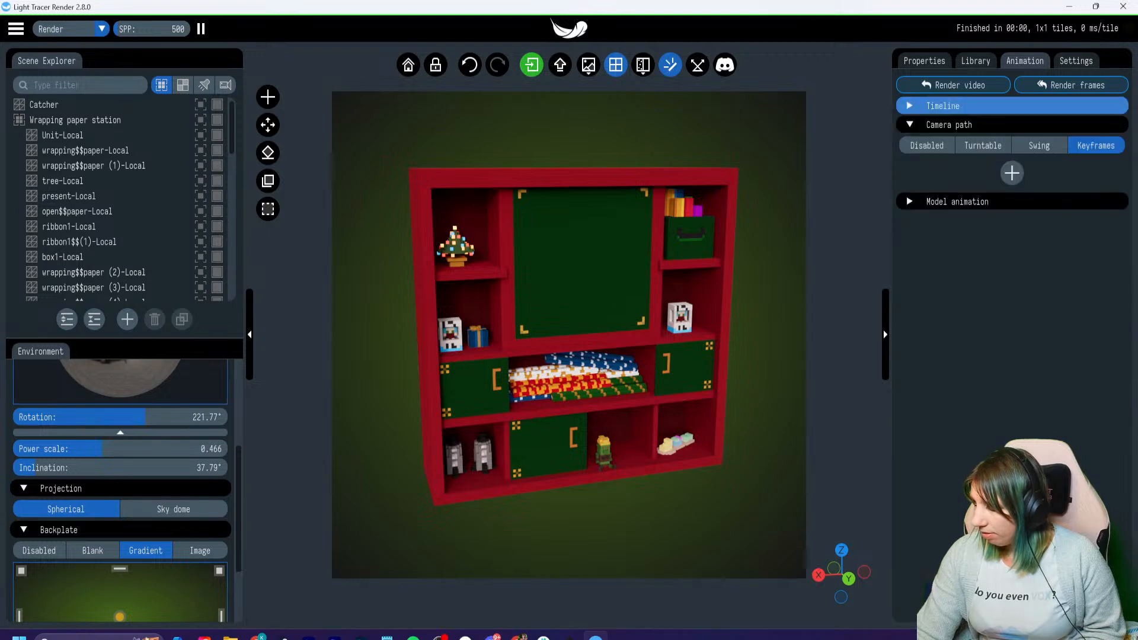
pyautogui.click(942, 106)
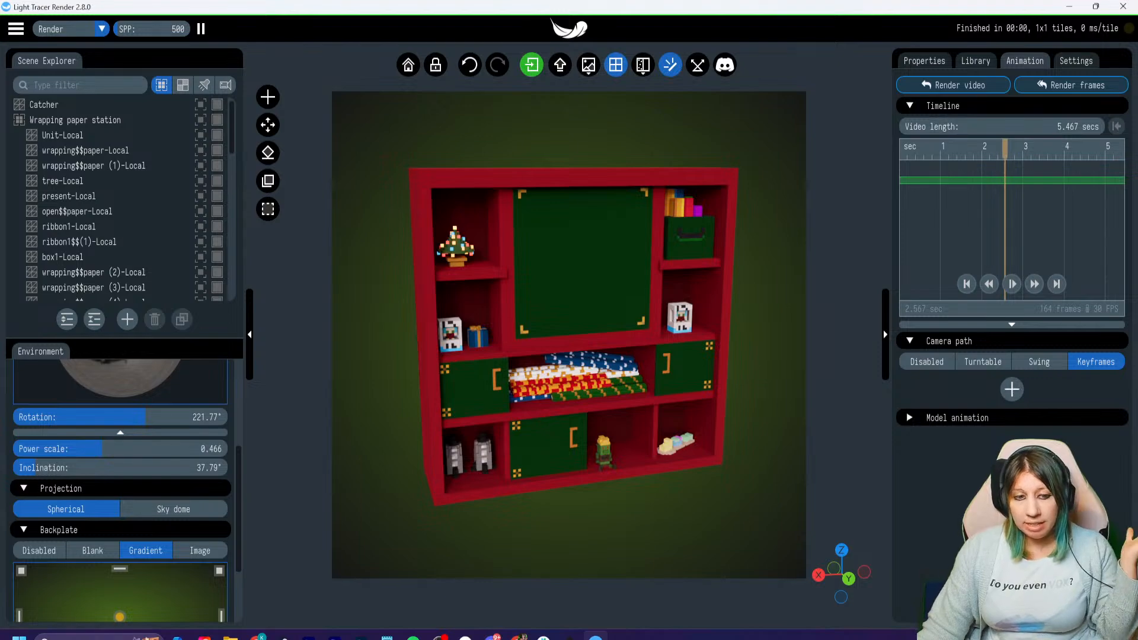
pyautogui.press('Right')
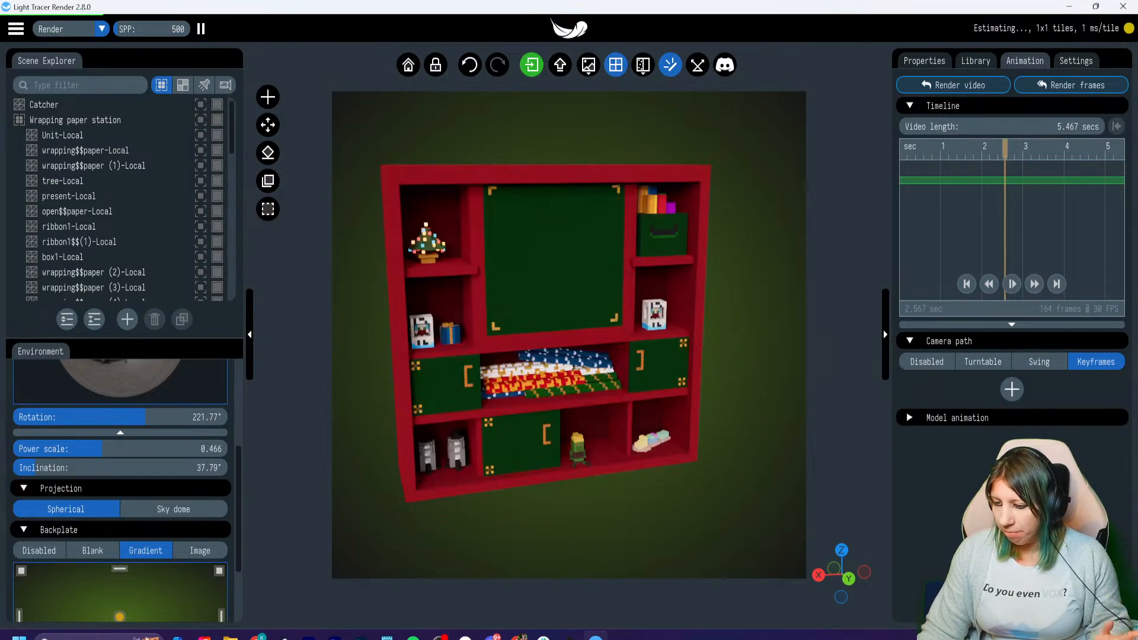
pyautogui.press('Down')
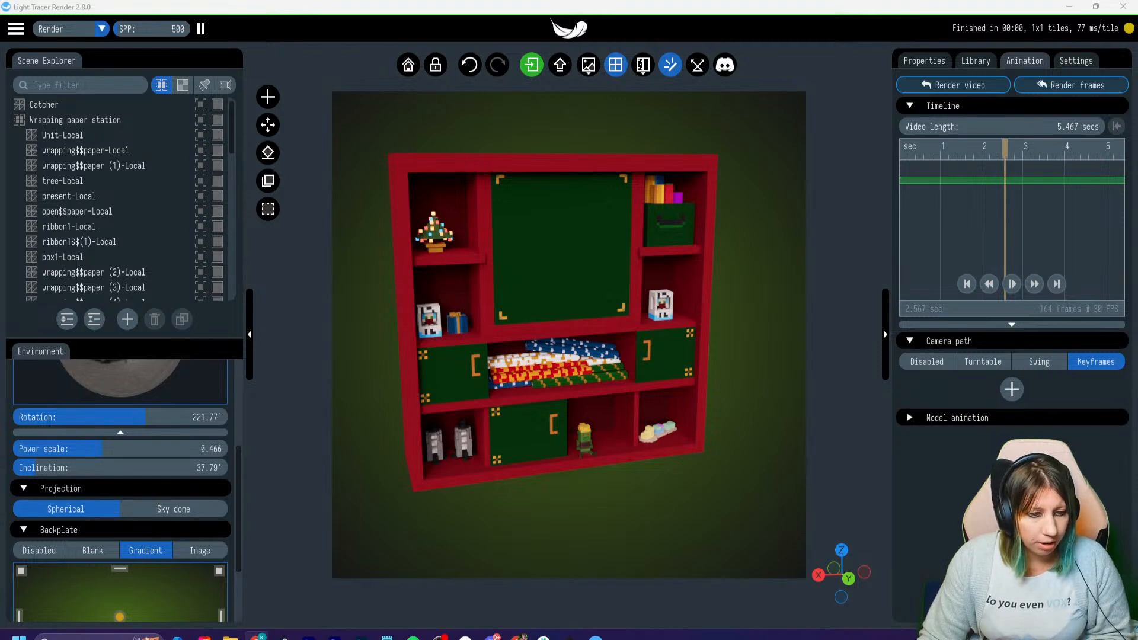
# - Switch to the Sculptures and Paintings submission form and examine its e-mail, Sandbox user name, Twitter name and file upload questions
pyautogui.moveTo(0, 290); pyautogui.dragTo(673, 5)
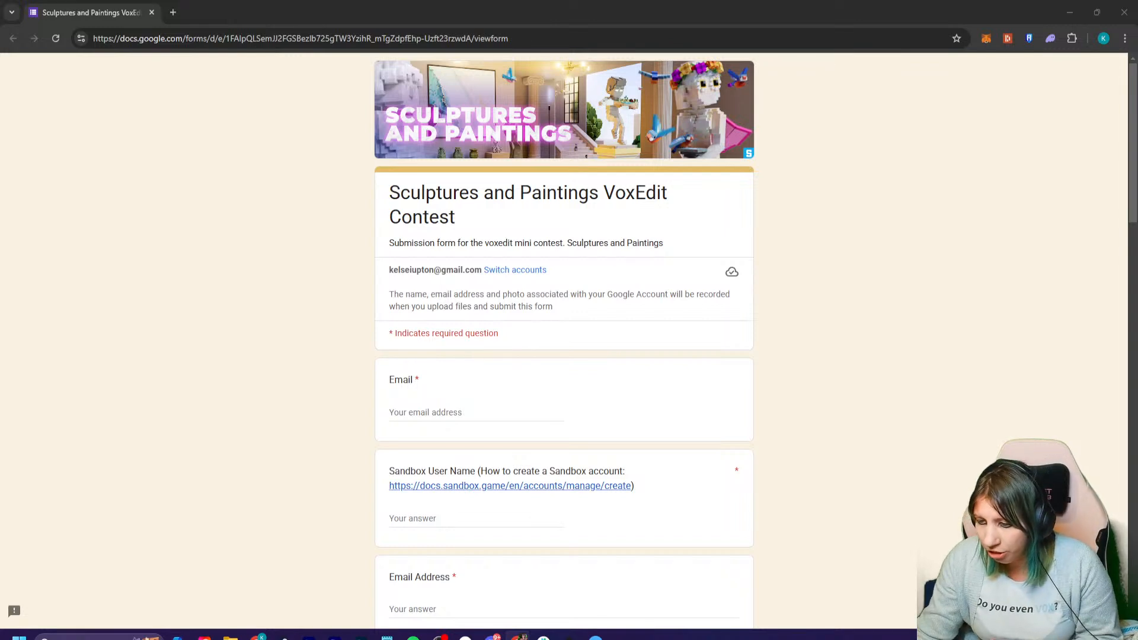
pyautogui.scroll(-4, 564, 343)
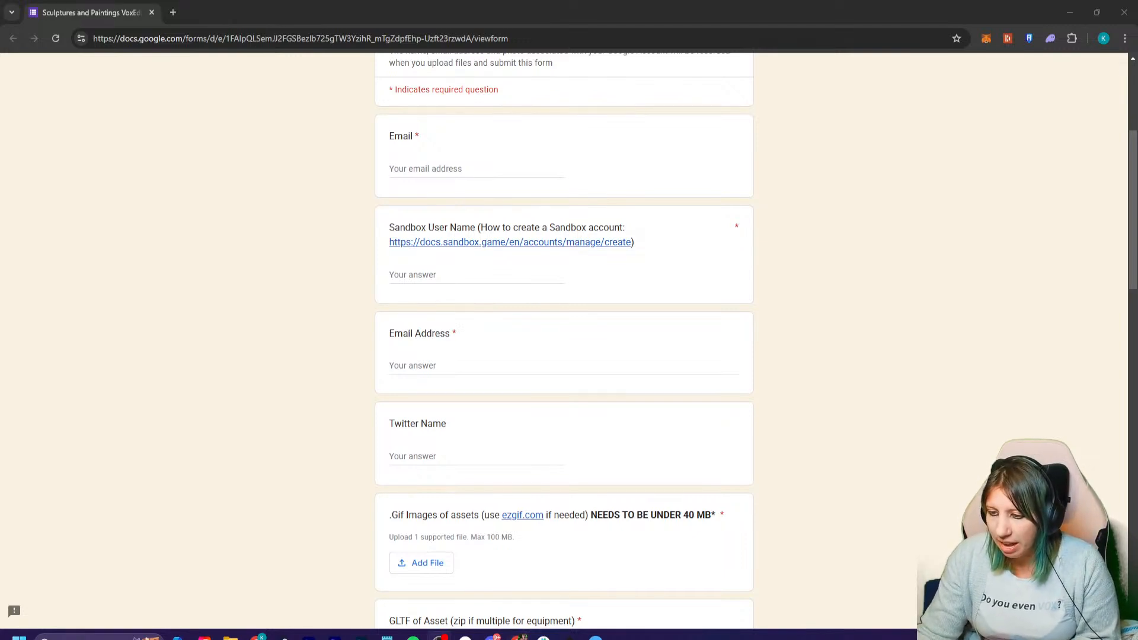
pyautogui.scroll(-2, 563, 344)
pyautogui.scroll(2, 564, 344)
pyautogui.scroll(-1, 564, 343)
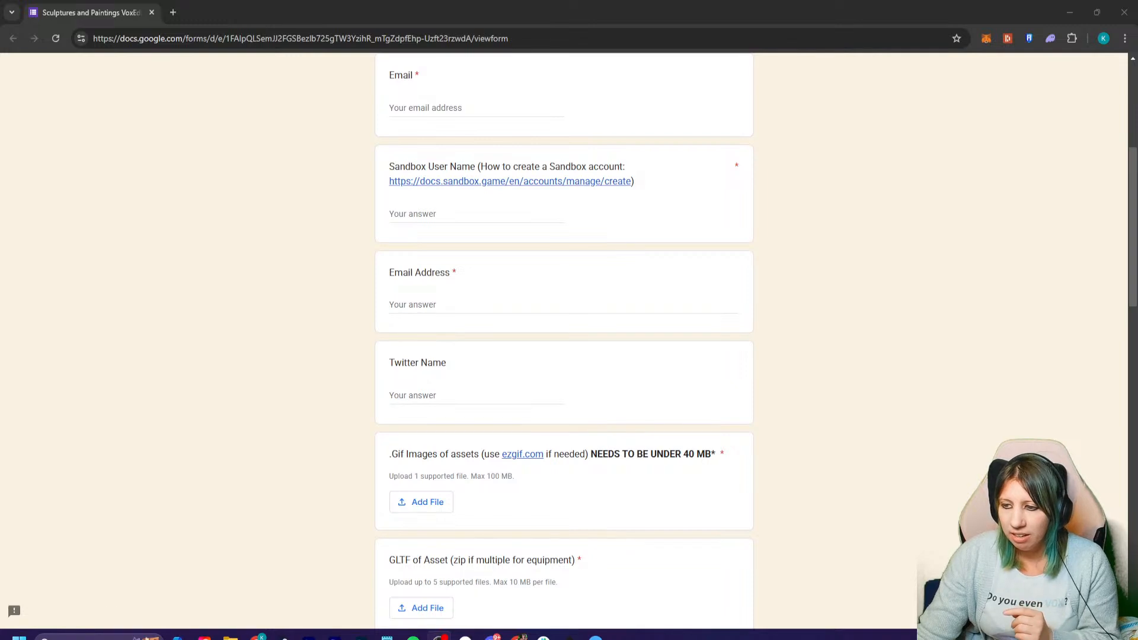
pyautogui.scroll(1, 563, 340)
pyautogui.scroll(-2, 564, 341)
pyautogui.scroll(3, 564, 341)
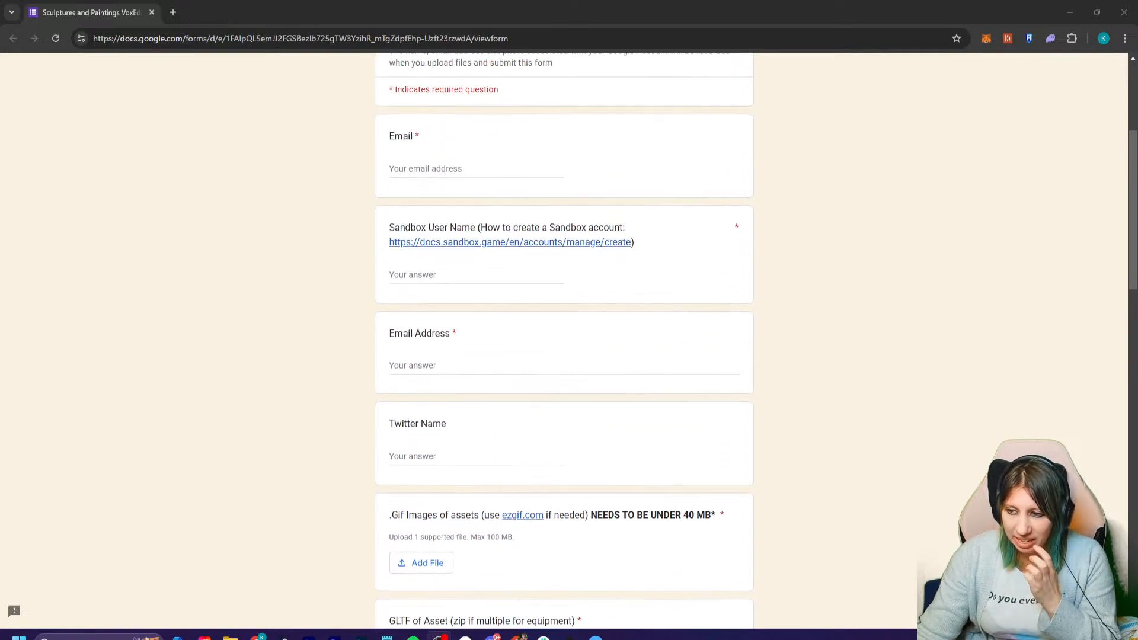
pyautogui.scroll(-3, 563, 340)
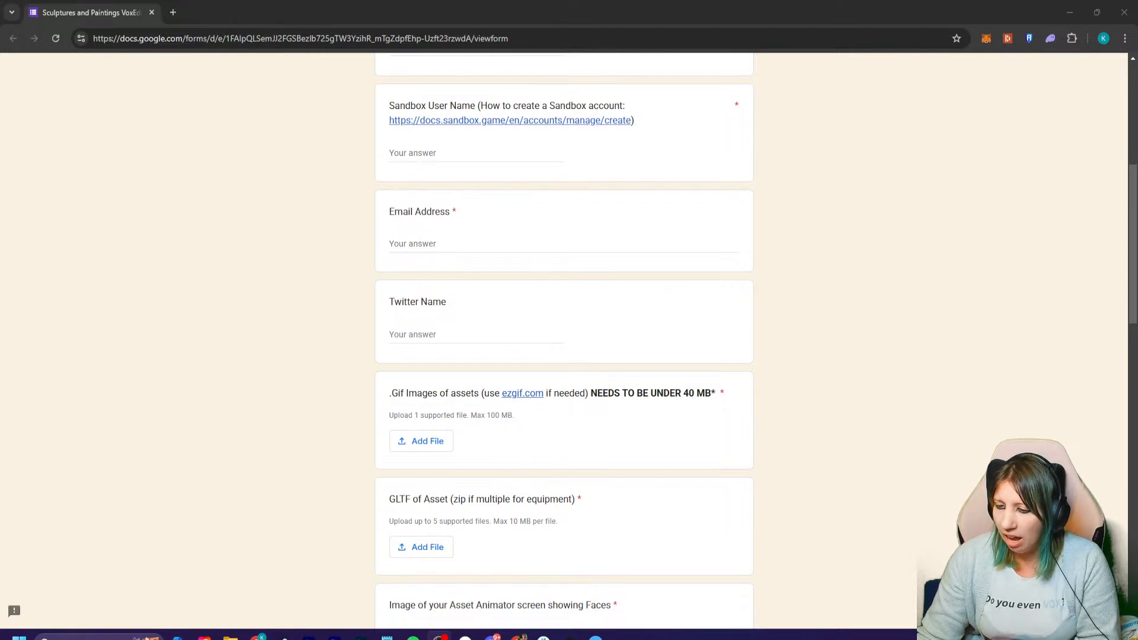
pyautogui.scroll(-2, 564, 343)
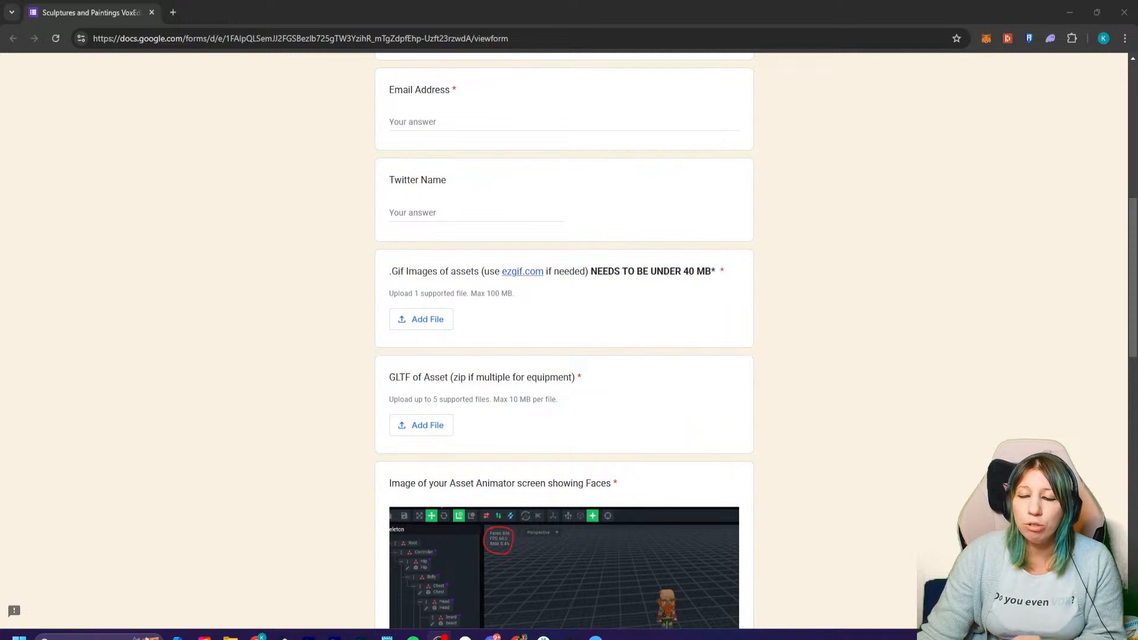
# - Upload gift wrap.gif from the Pictures folder to the form's GIF images question
pyautogui.click(422, 320)
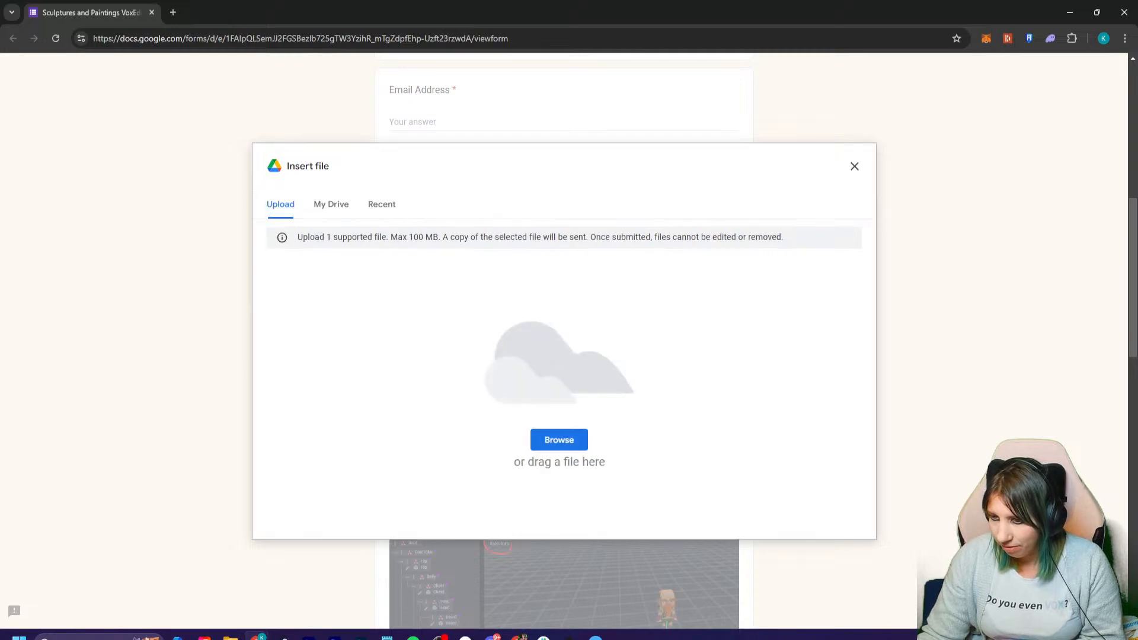
pyautogui.click(230, 637)
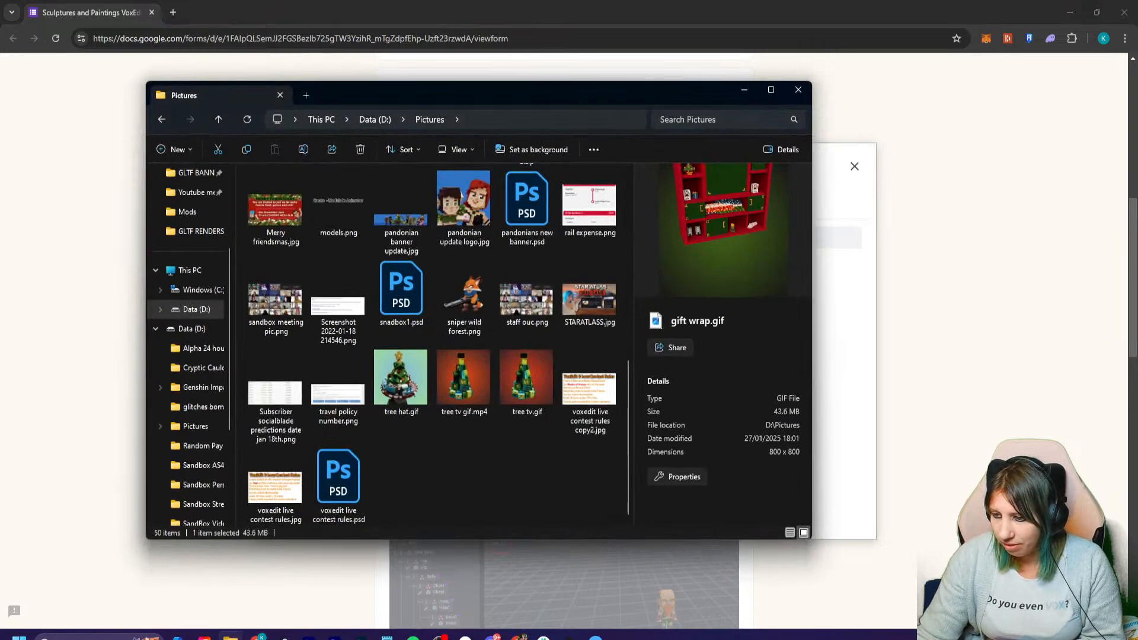
pyautogui.moveTo(510, 92); pyautogui.dragTo(0, 142)
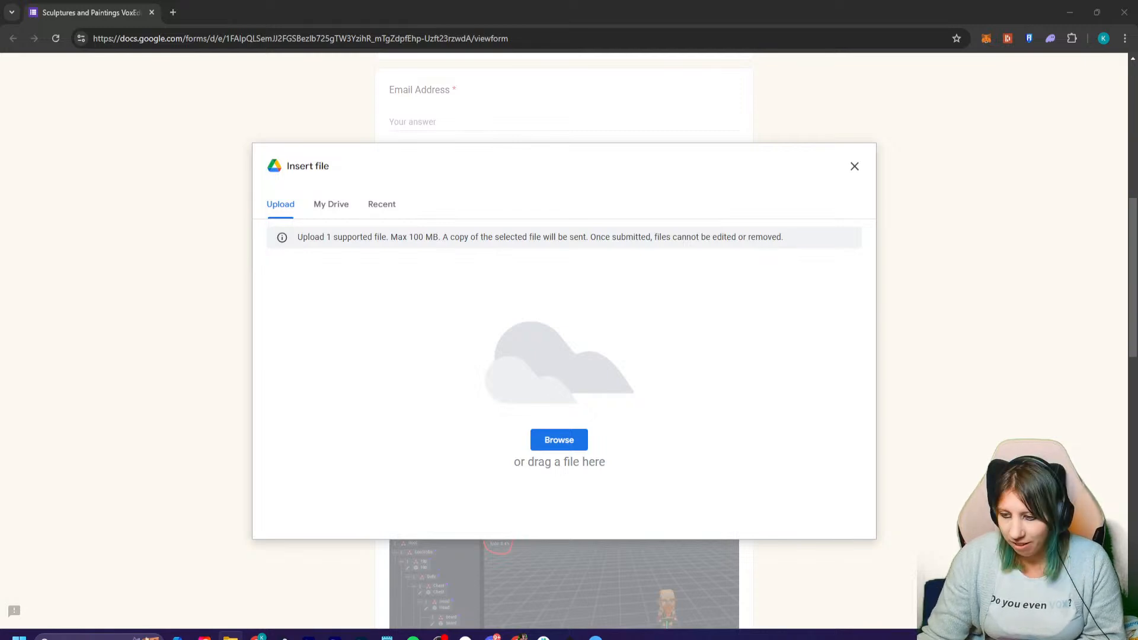
pyautogui.moveTo(0, 355); pyautogui.dragTo(534, 380)
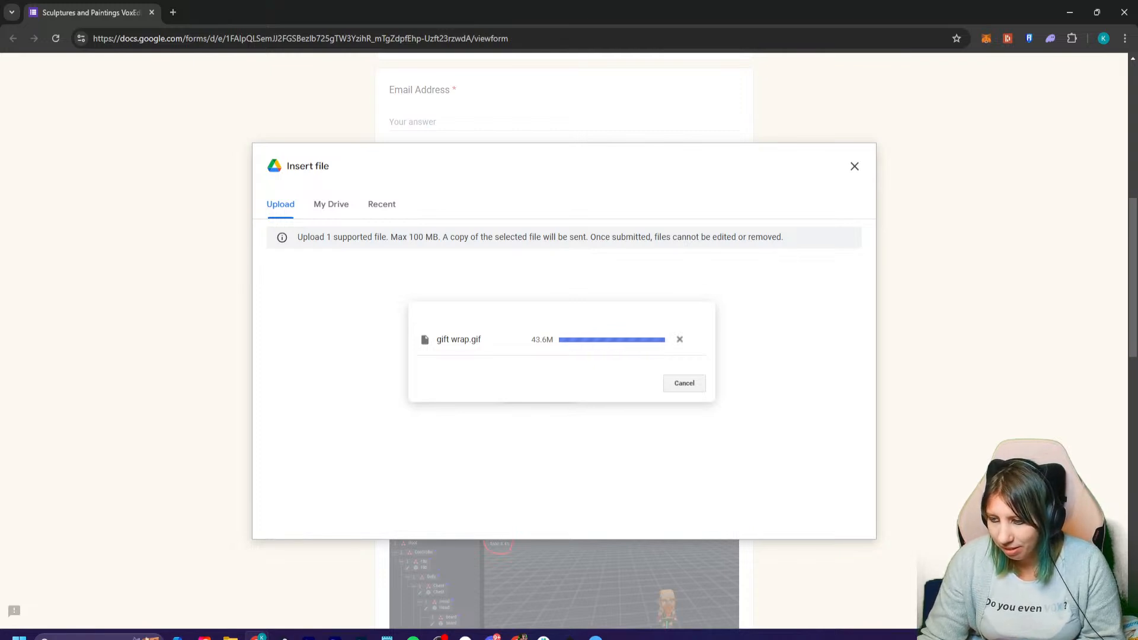
# - Highlight the file size of gift wrap.gif in the upload dialog while the upload runs
pyautogui.moveTo(531, 340); pyautogui.dragTo(554, 340)
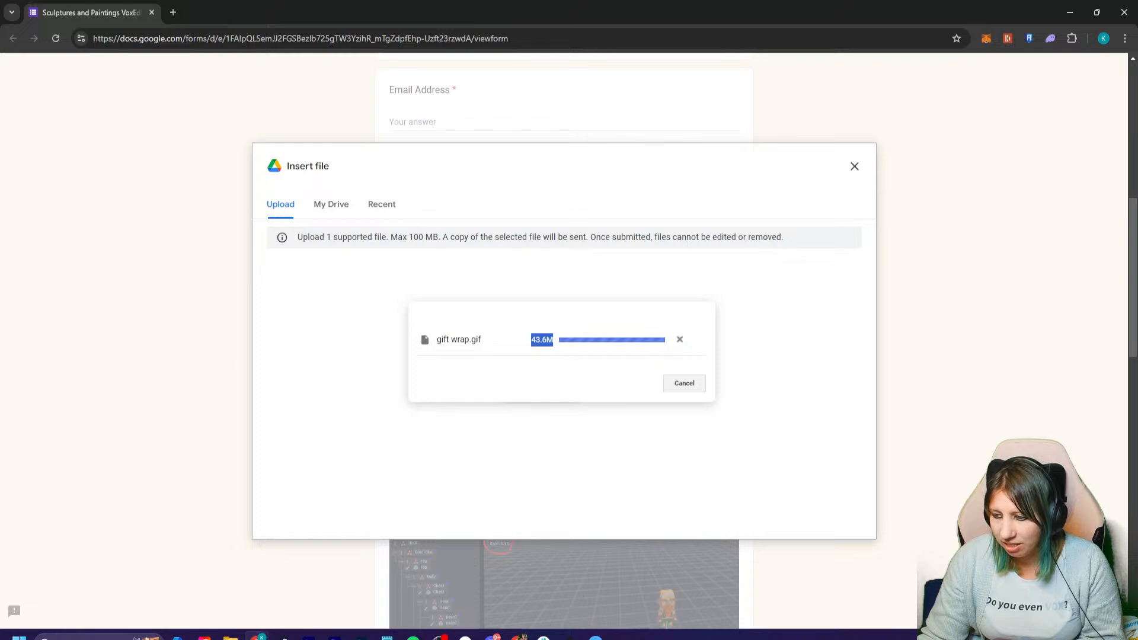
pyautogui.click(541, 340)
pyautogui.doubleClick(542, 340)
pyautogui.click(541, 340)
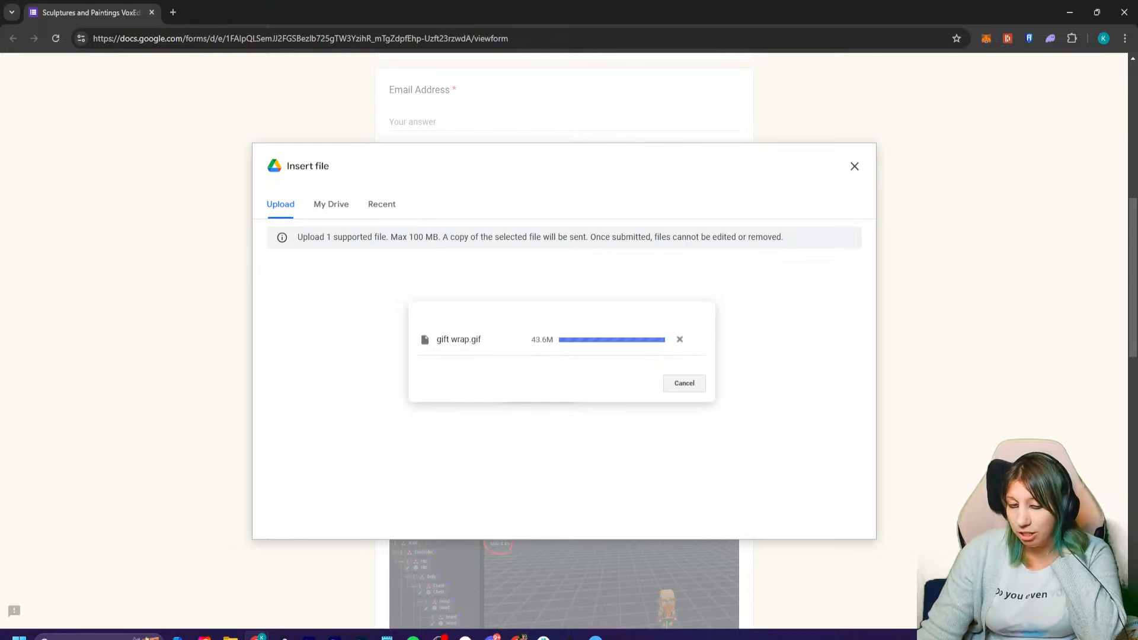
pyautogui.moveTo(532, 340); pyautogui.dragTo(553, 340)
pyautogui.click(553, 340)
pyautogui.click(551, 340)
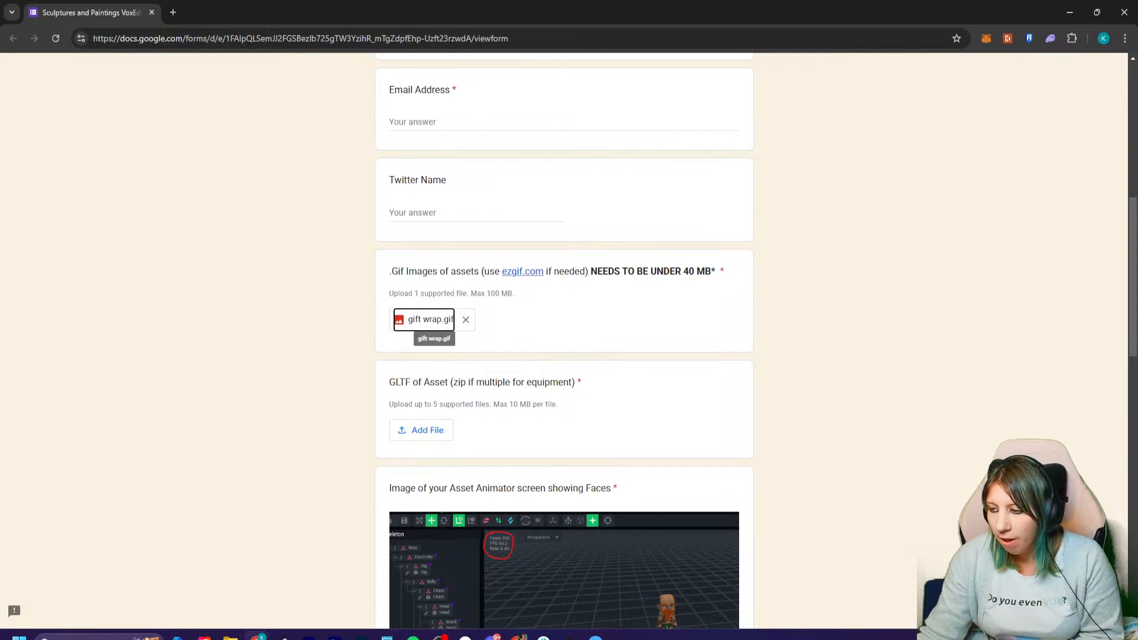
# - Highlight the "NEEDS TO BE UNDER 40 MB" note in the form's GIF images question
pyautogui.doubleClick(689, 271)
pyautogui.click(690, 272)
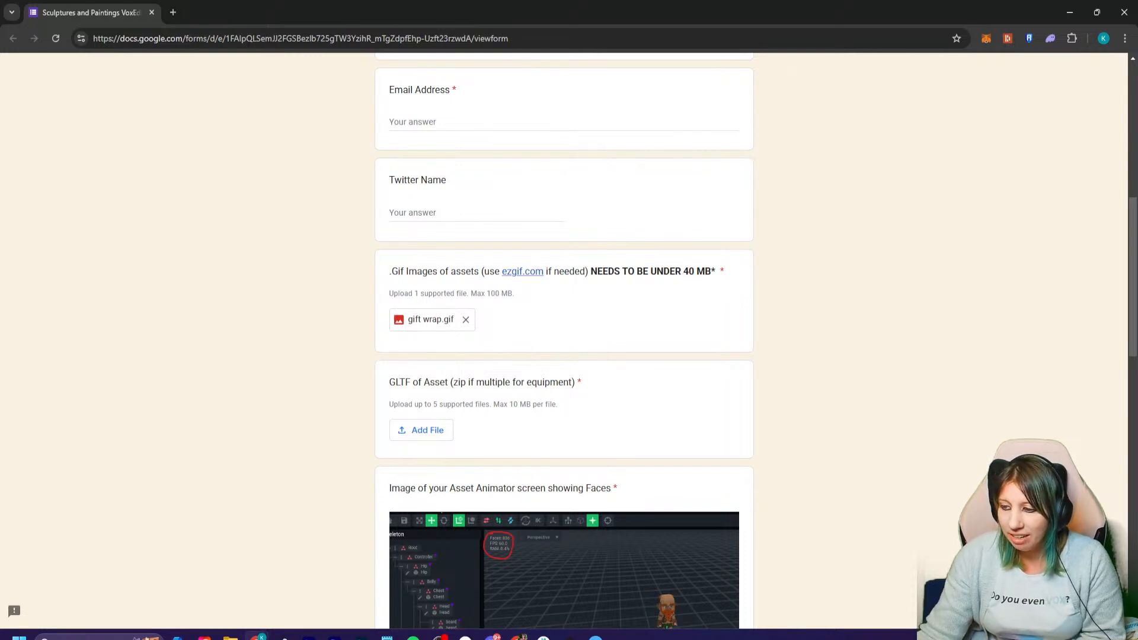
pyautogui.moveTo(591, 271); pyautogui.dragTo(715, 271)
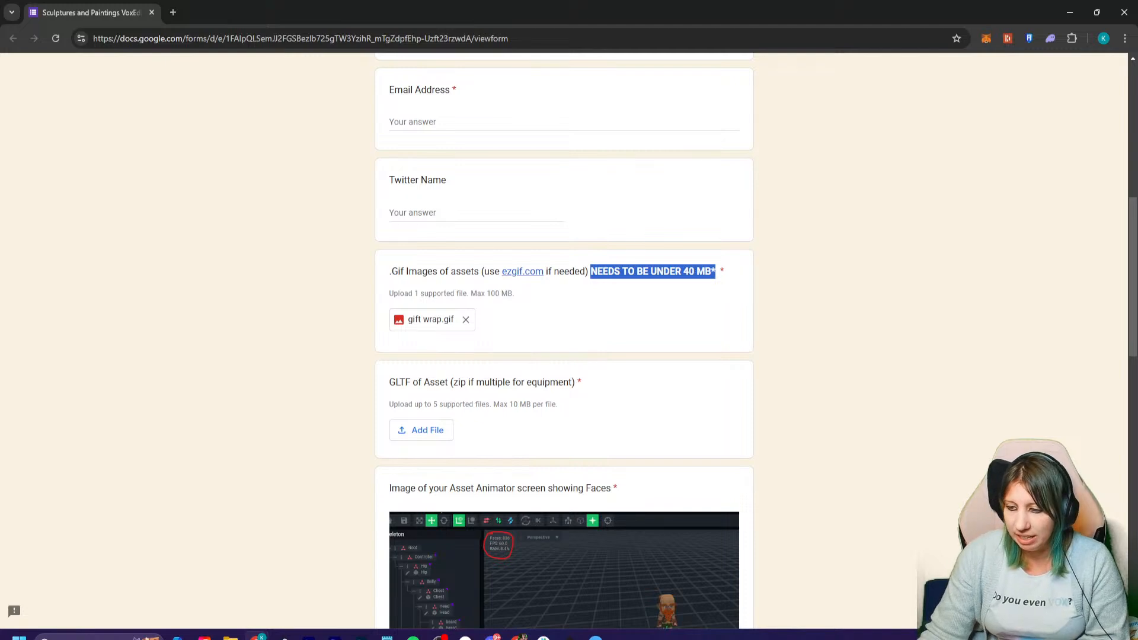
# - Look at the form's Asset Animator image question, then switch to VoxEdit and centre the view on the wrapping paper station
pyautogui.scroll(-3, 564, 344)
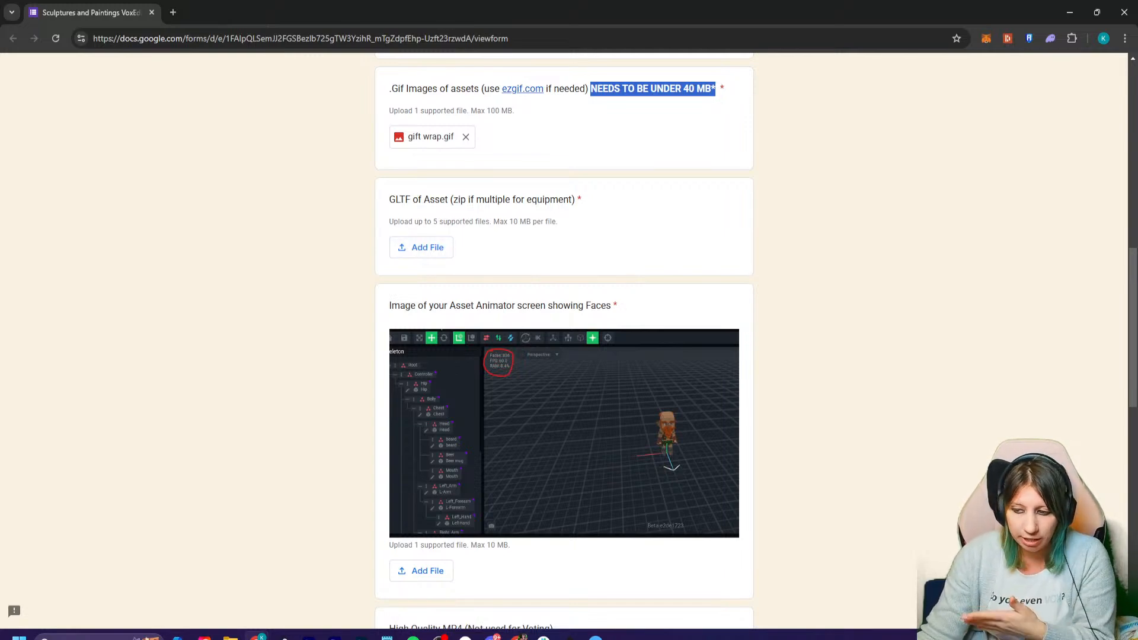
pyautogui.scroll(-3, 563, 344)
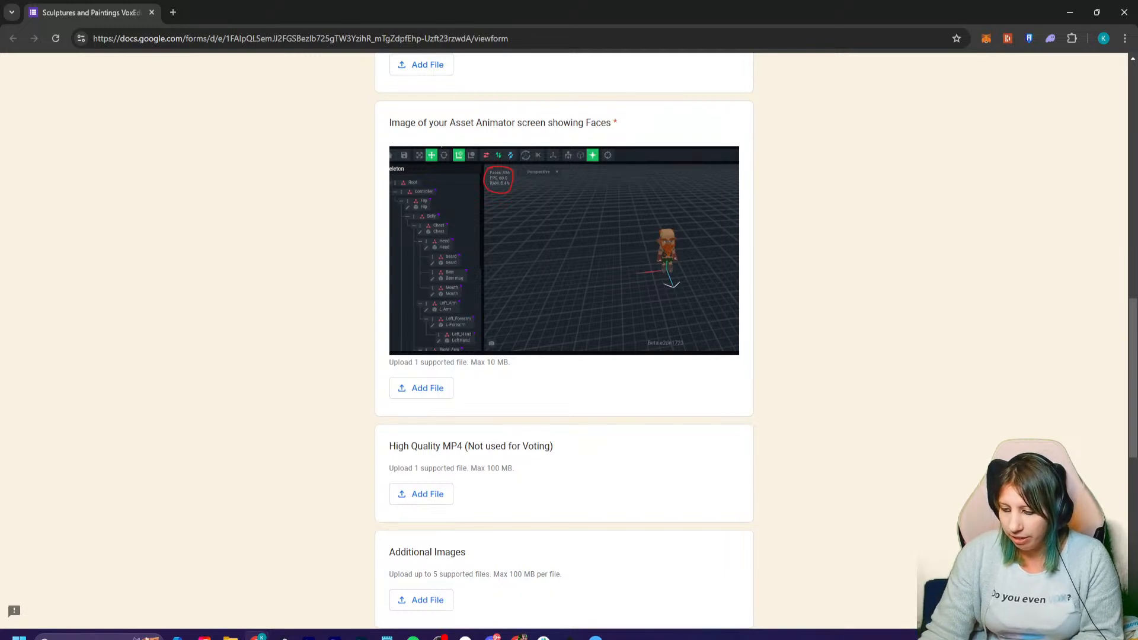
pyautogui.click(569, 637)
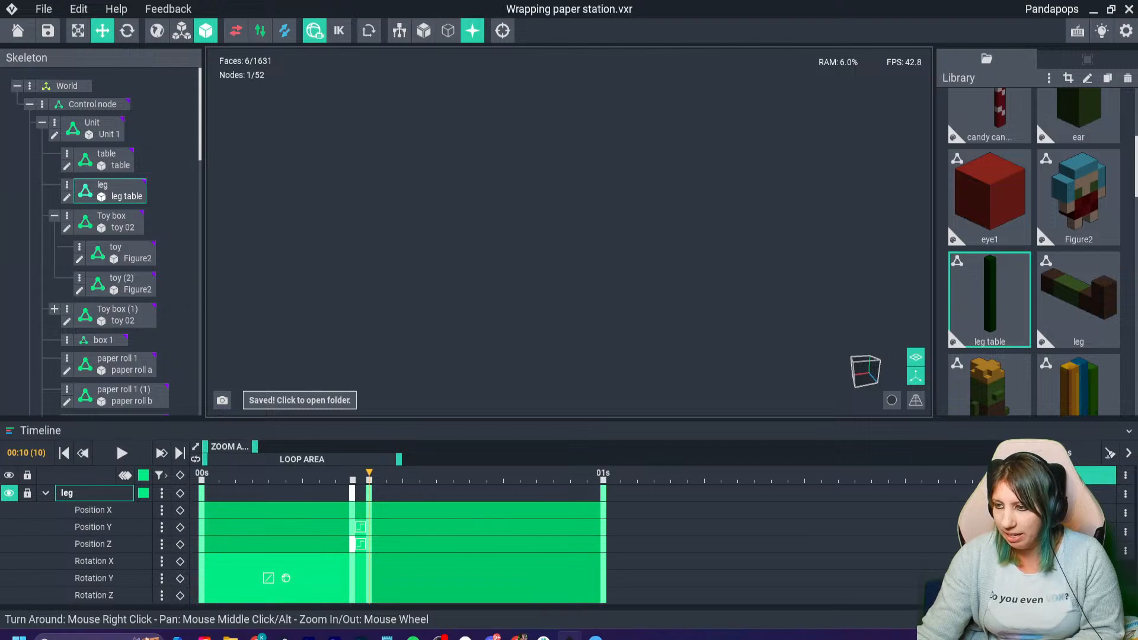
pyautogui.click(503, 30)
pyautogui.moveTo(582, 208); pyautogui.dragTo(542, 236, button='right')
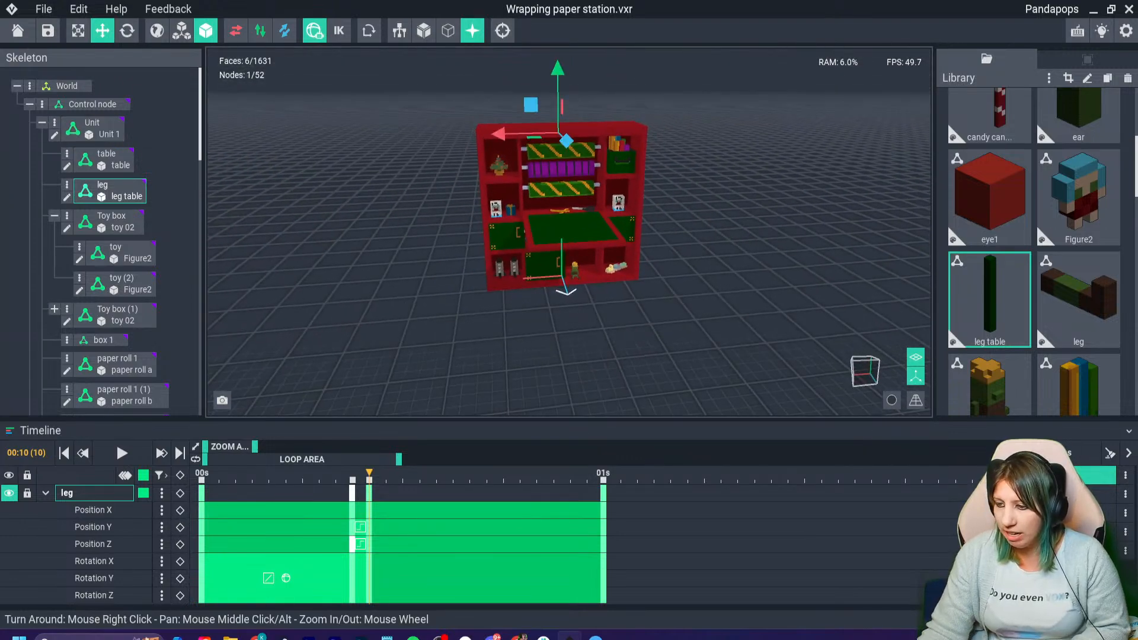
# - Capture a screen snip of VoxEdit showing the wrapping paper station with its faces and nodes counts, and open it in Snipping Tool
pyautogui.press('super+shift+s')
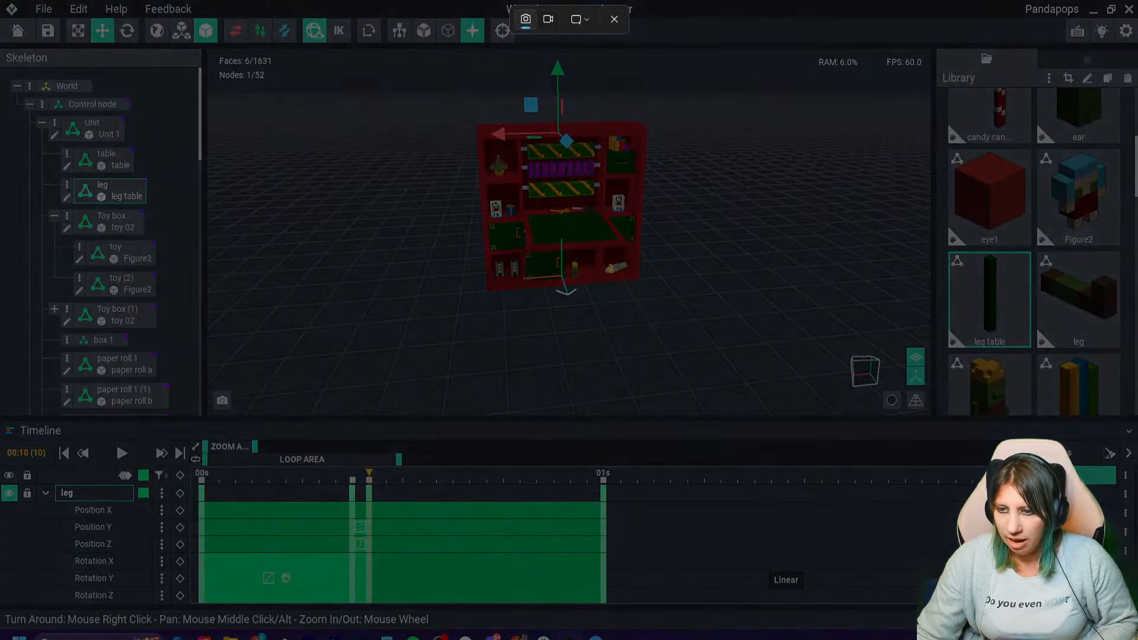
pyautogui.moveTo(71, 2); pyautogui.dragTo(998, 481)
pyautogui.click(1022, 498)
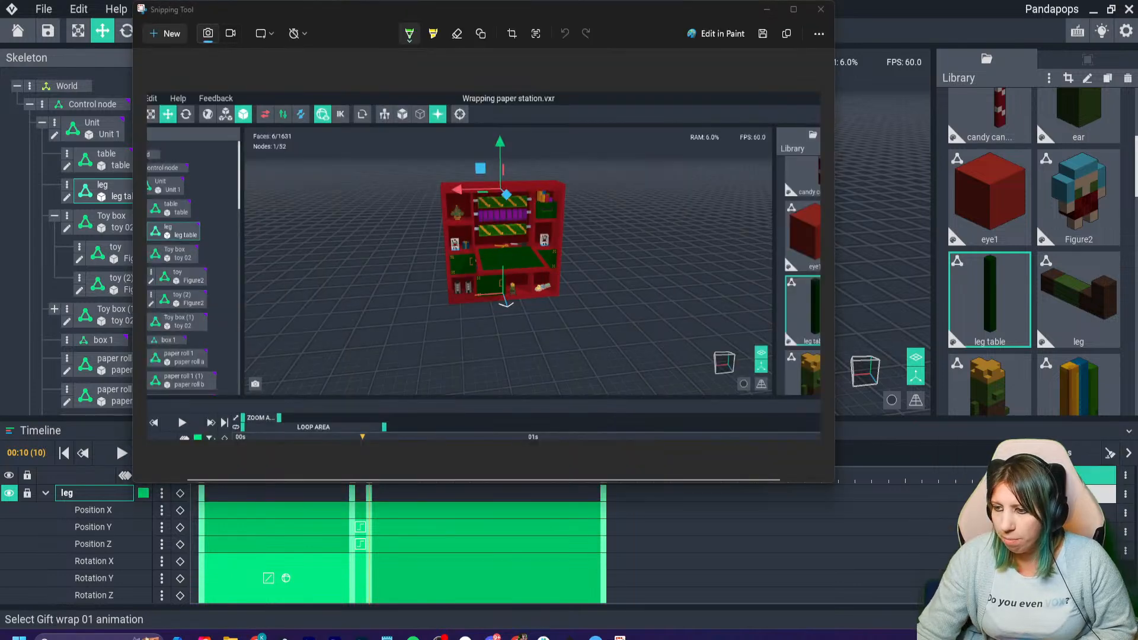
# - Circle the faces and nodes counts and the wrapping paper station on the snip with the green pen
pyautogui.moveTo(460, 159)
pyautogui.mouseDown()
pyautogui.moveTo(485, 359)
pyautogui.moveTo(637, 338)
pyautogui.mouseUp()
pyautogui.moveTo(260, 125)
pyautogui.mouseDown()
pyautogui.moveTo(314, 128)
pyautogui.moveTo(243, 129)
pyautogui.mouseUp()
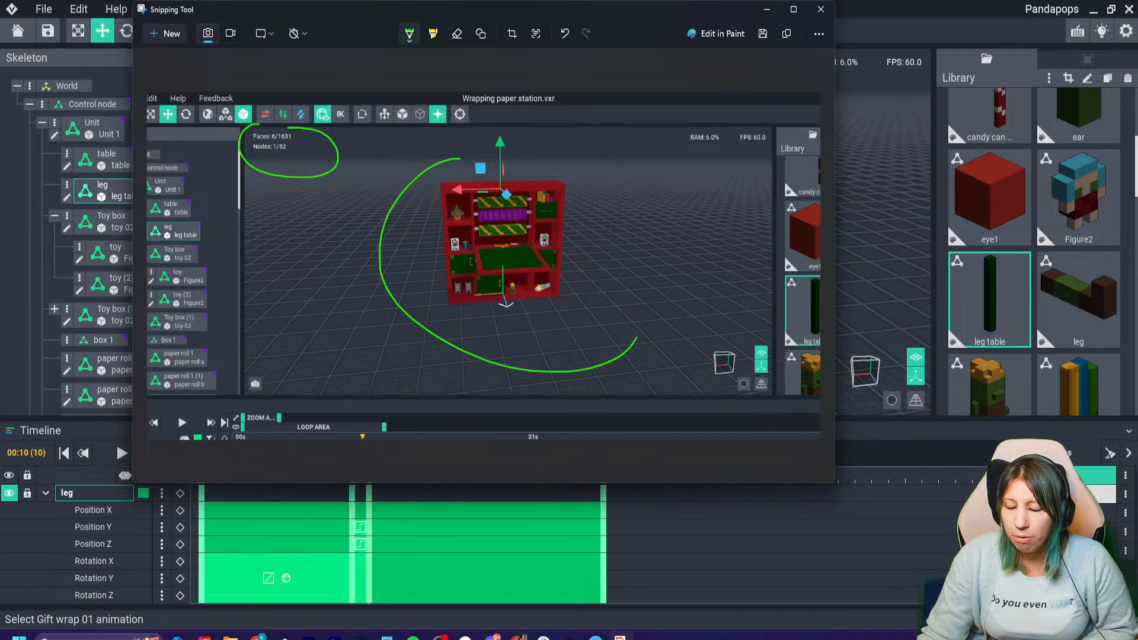
pyautogui.moveTo(415, 173)
pyautogui.mouseDown()
pyautogui.moveTo(537, 317)
pyautogui.moveTo(516, 134)
pyautogui.mouseUp()
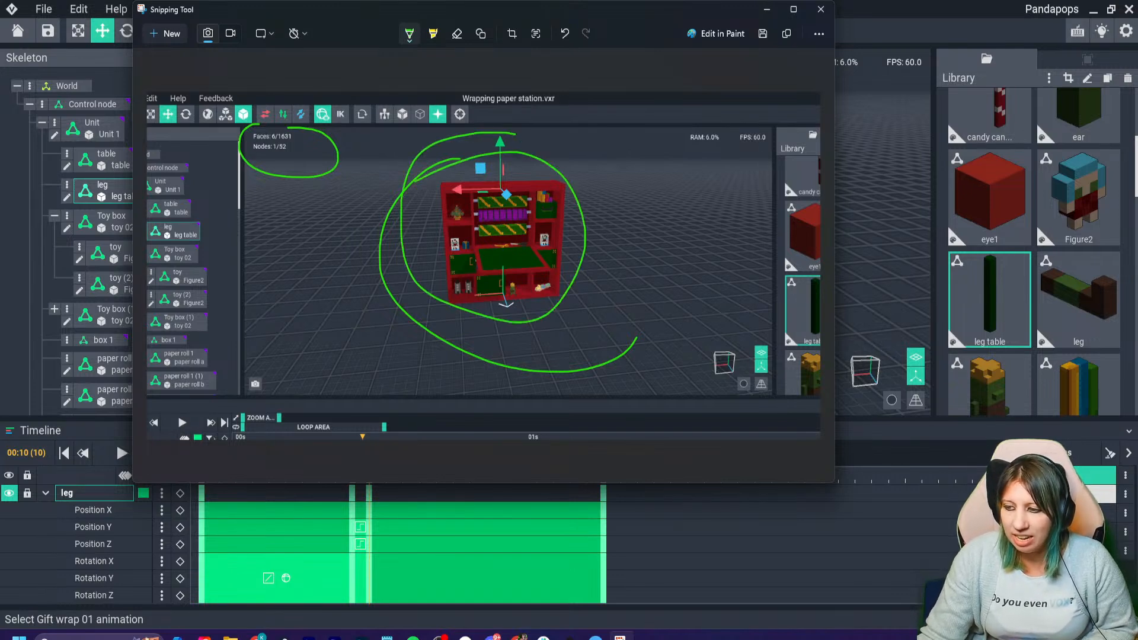
pyautogui.moveTo(254, 125)
pyautogui.mouseDown()
pyautogui.moveTo(334, 135)
pyautogui.moveTo(220, 128)
pyautogui.mouseUp()
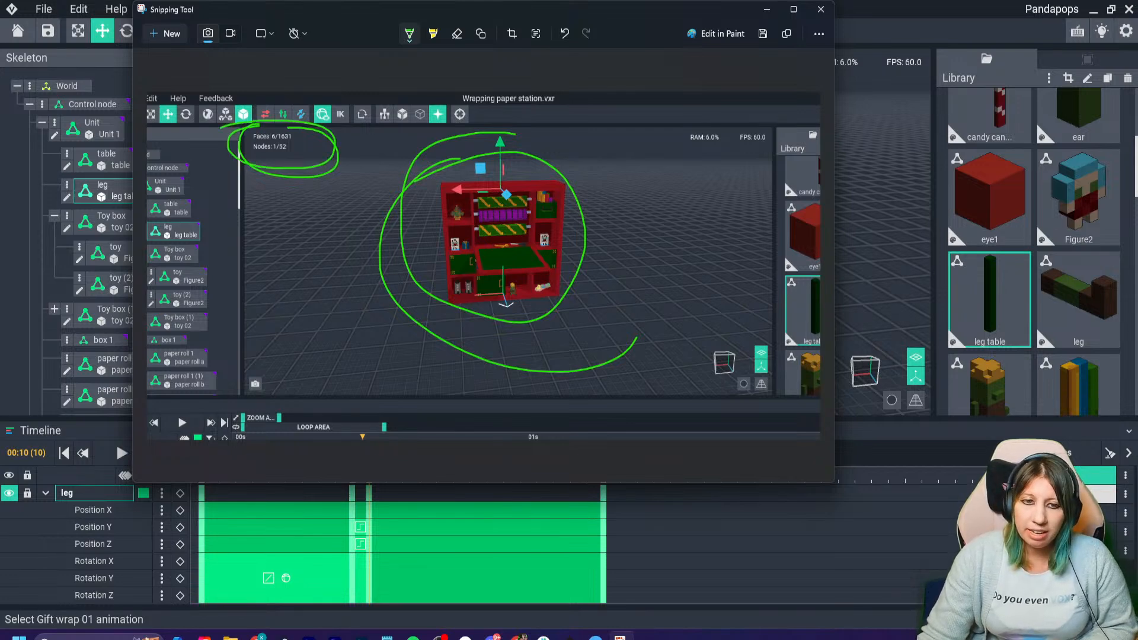
# - Close the annotated snip without saving, minimize VoxEdit and return to the submission form
pyautogui.click(821, 9)
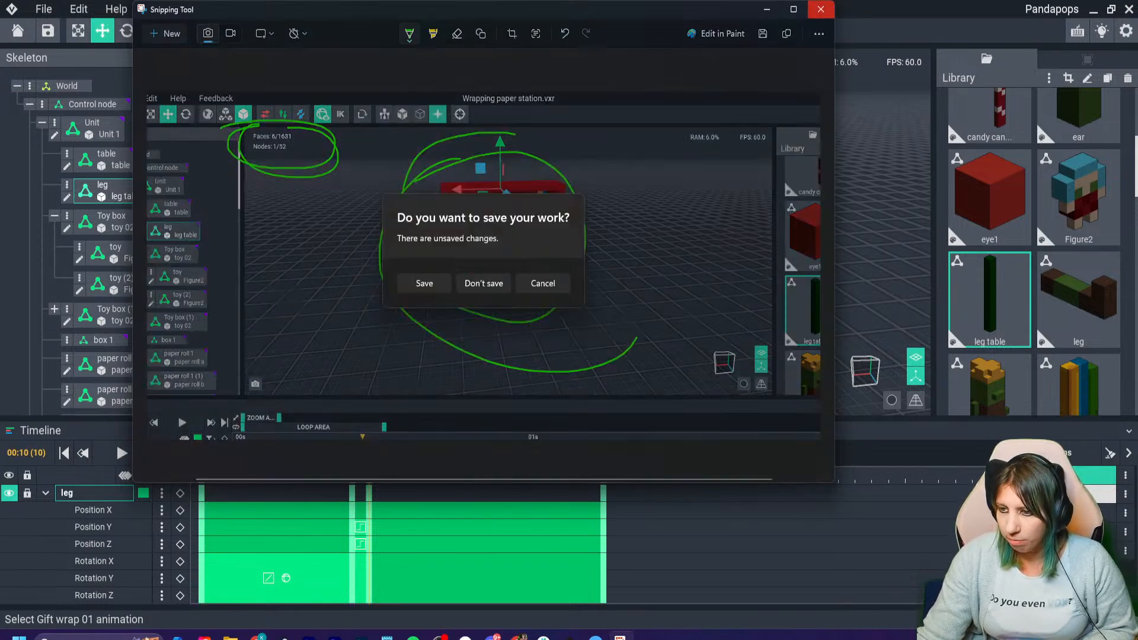
pyautogui.click(484, 283)
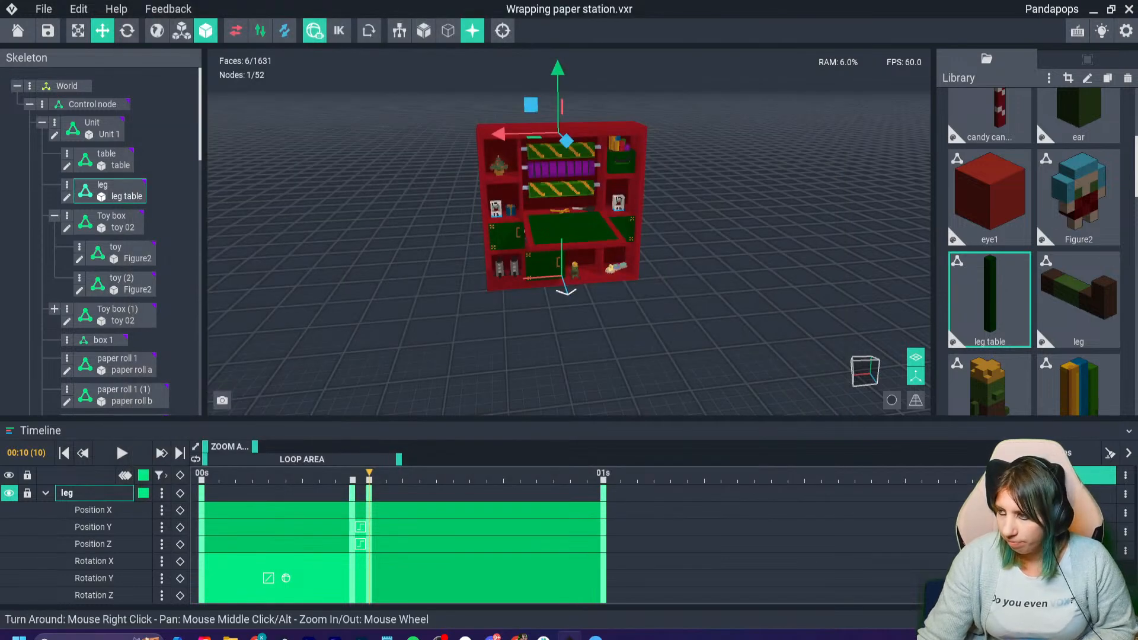
pyautogui.click(1094, 10)
# - Examine the form's MP4, additional images, asset name and description, wallet address, tweet link and T&C questions
pyautogui.scroll(-2, 564, 338)
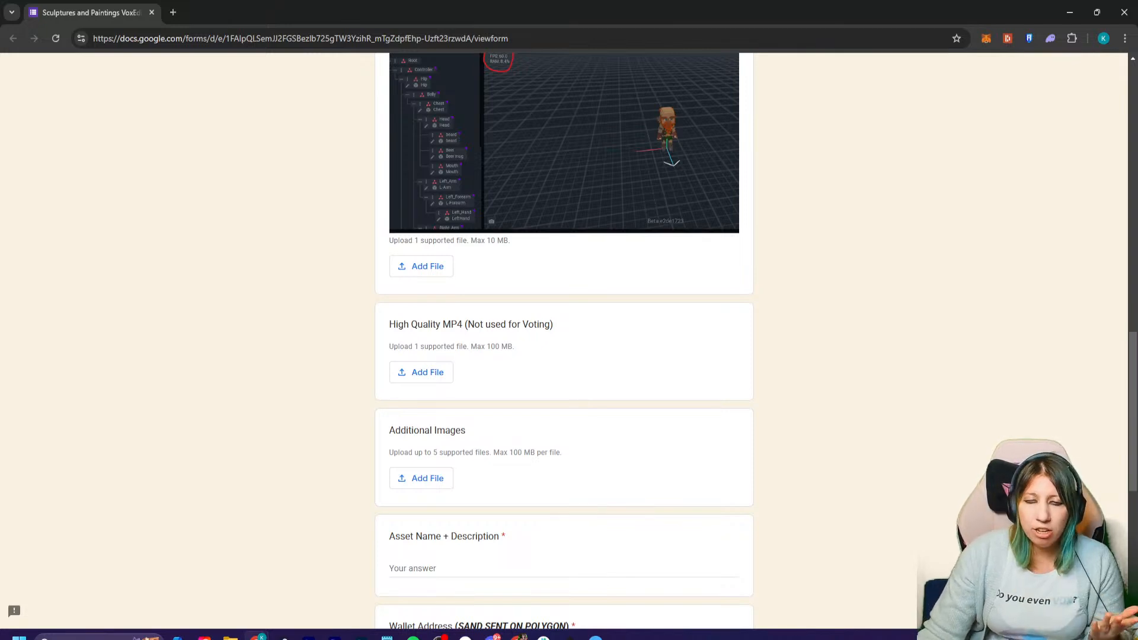
pyautogui.scroll(-2, 563, 338)
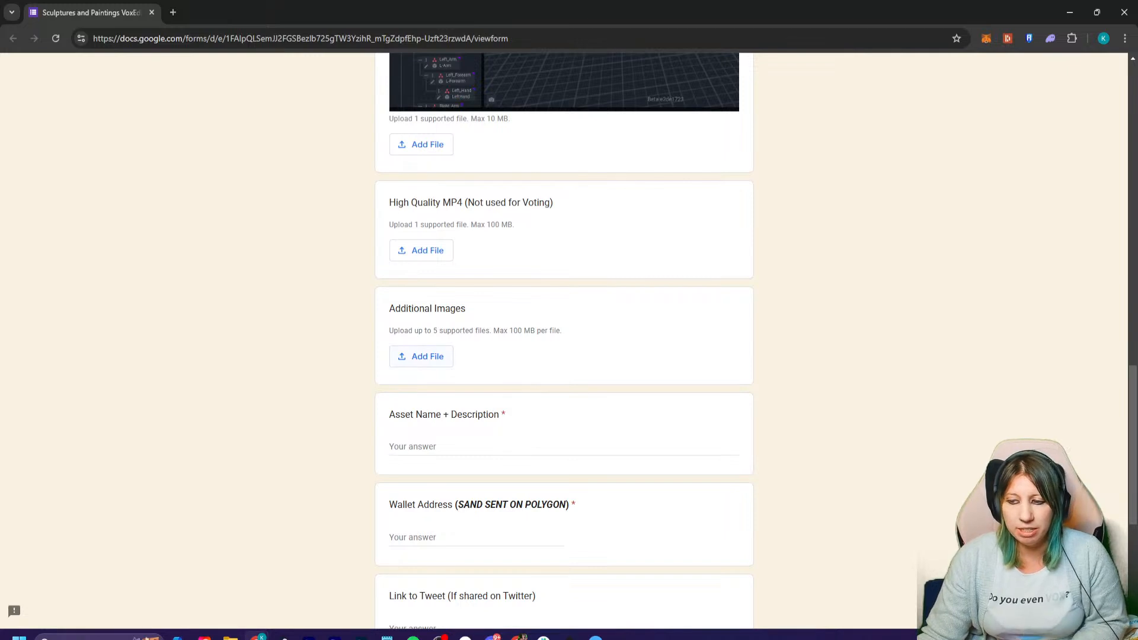
pyautogui.scroll(-2, 564, 341)
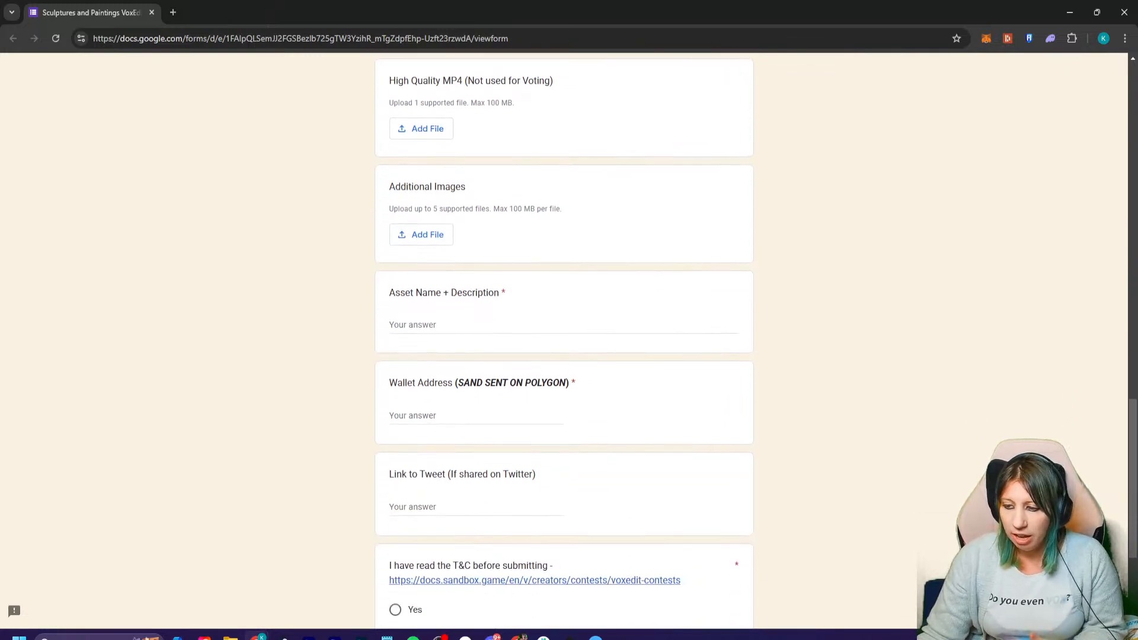
pyautogui.scroll(-2, 564, 341)
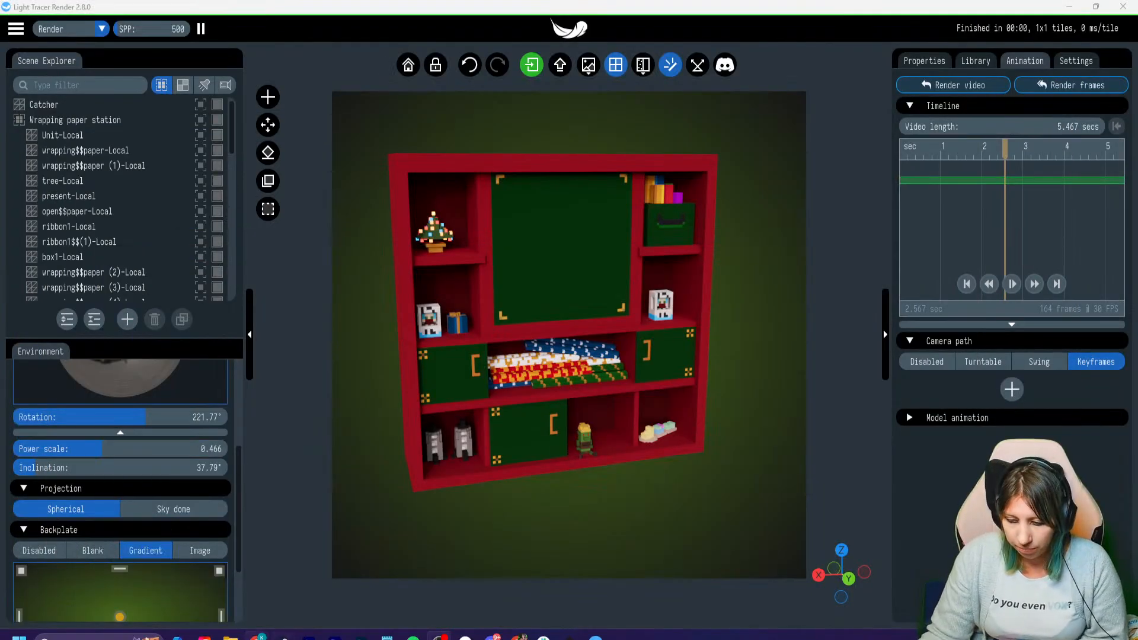
# - Switch from Light Tracer Render back to the submission form and look over its upload and wallet address questions again
pyautogui.moveTo(258, 637)
pyautogui.click(322, 578)
pyautogui.scroll(-1, 564, 367)
pyautogui.scroll(4, 564, 367)
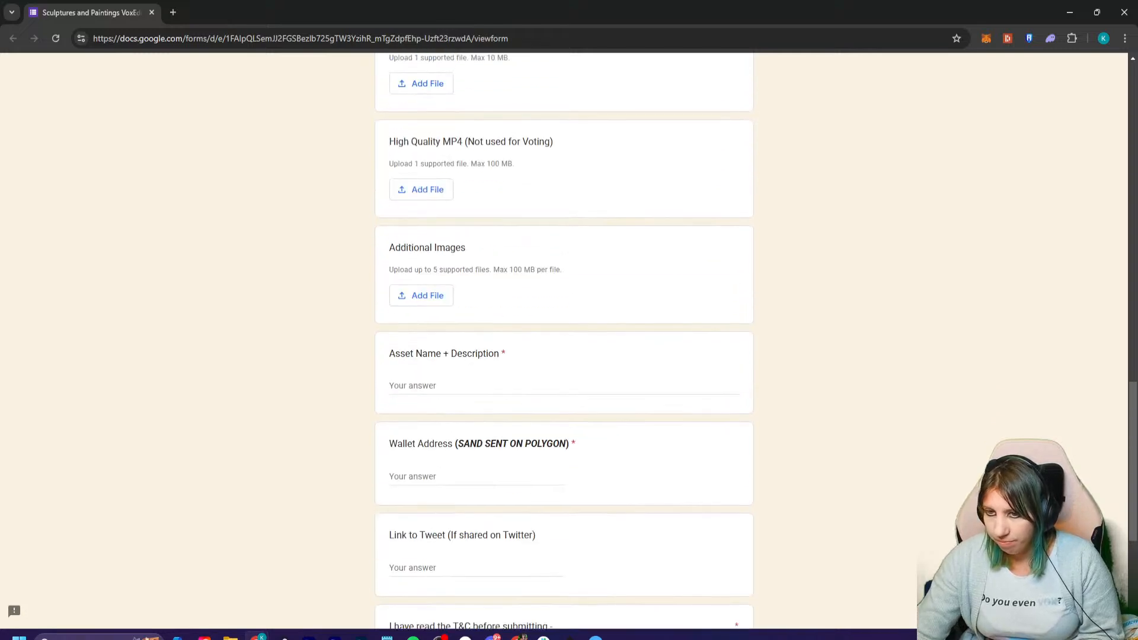
pyautogui.scroll(3, 564, 367)
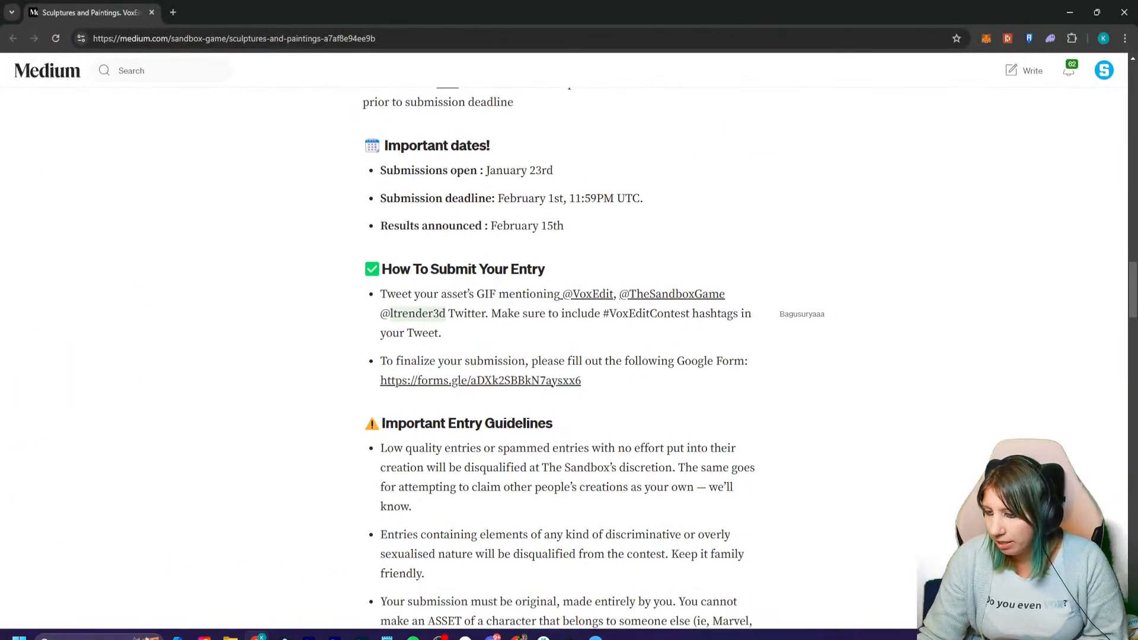
# - Read the contest article's Important Entry Guidelines, highlighting the rule on low quality, spammed and copied entries
pyautogui.scroll(-6, 383, 240)
pyautogui.scroll(3, 383, 240)
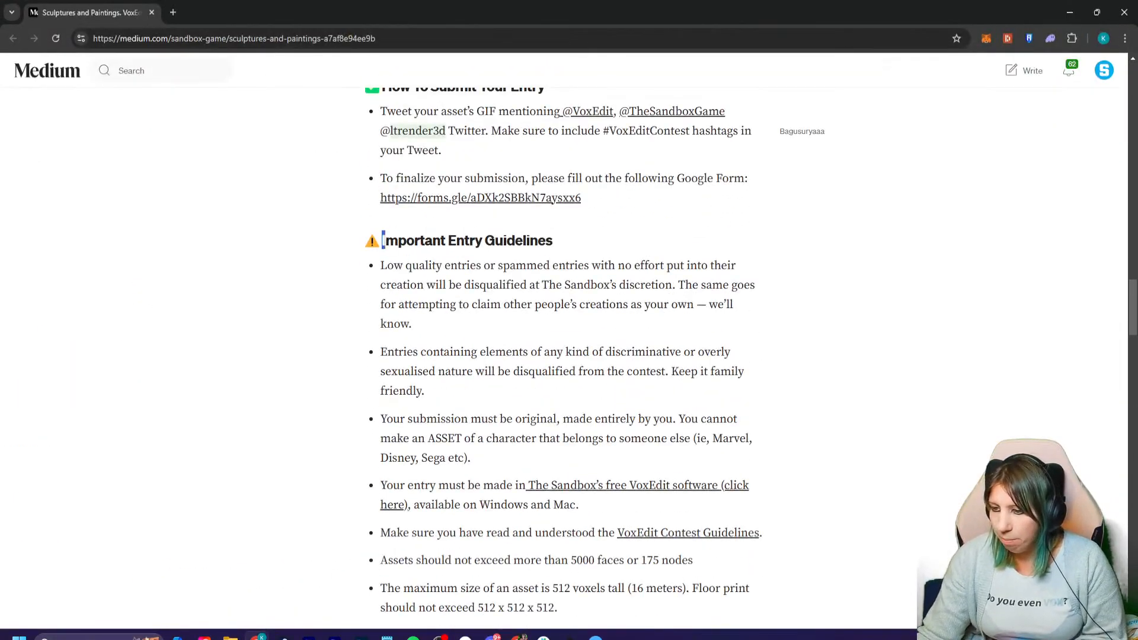
pyautogui.moveTo(382, 241); pyautogui.dragTo(526, 265)
pyautogui.click(526, 265)
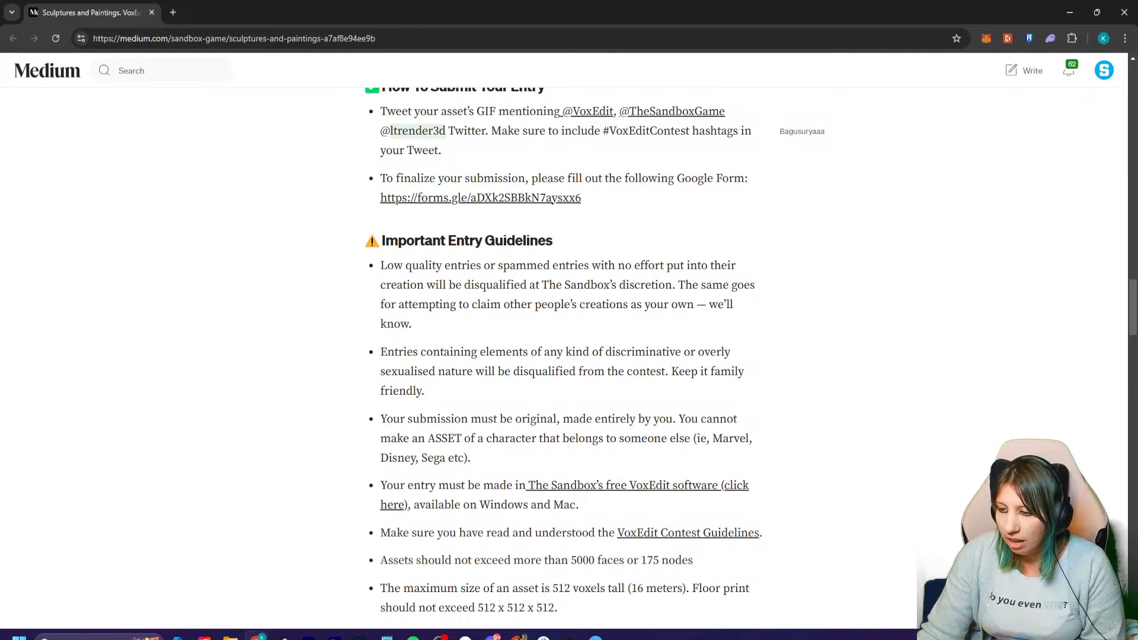
pyautogui.moveTo(386, 285); pyautogui.dragTo(413, 324)
pyautogui.click(412, 325)
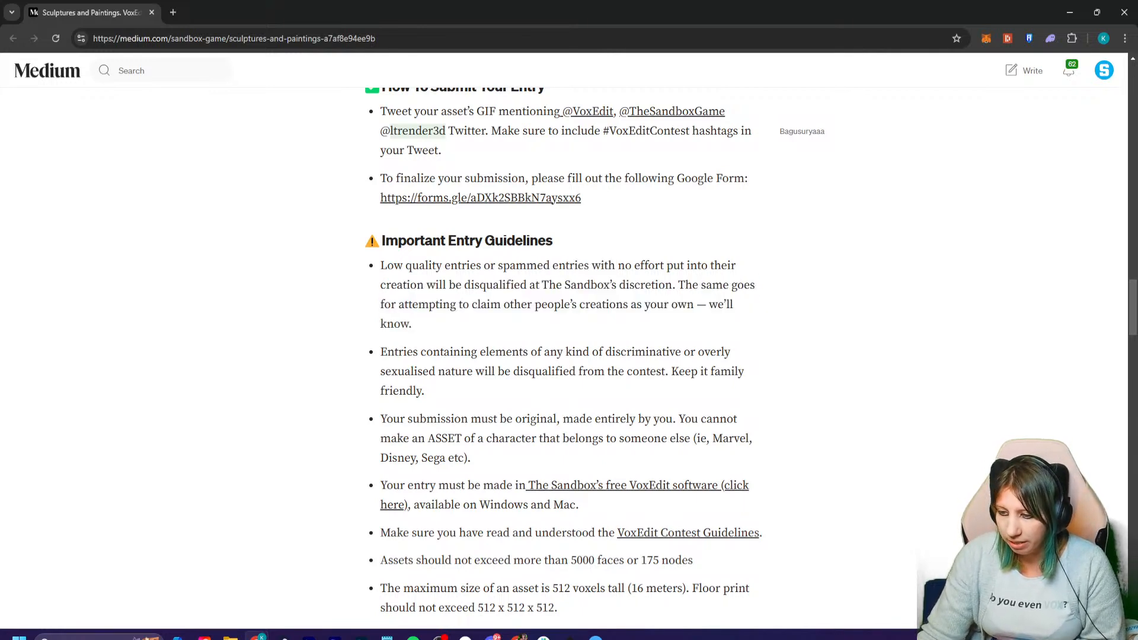
# - Read the remaining entry guidelines on family-friendly content, originality, the 5000 faces or 175 nodes limit, maximum size and multiple entries
pyautogui.scroll(-1, 569, 355)
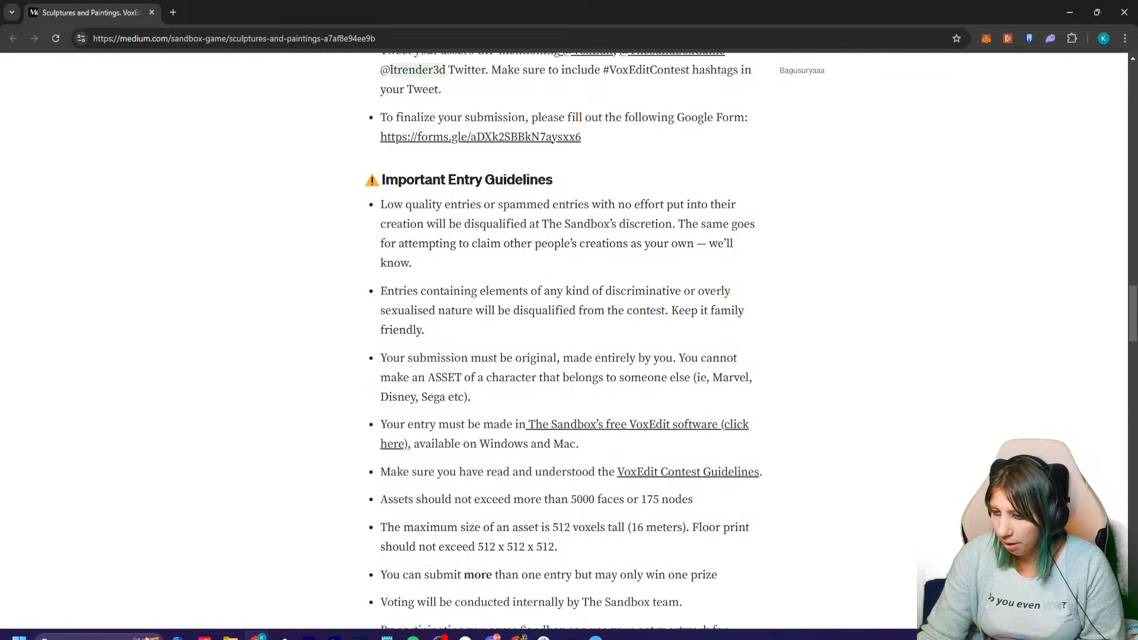
pyautogui.moveTo(394, 290); pyautogui.dragTo(424, 329)
pyautogui.click(425, 330)
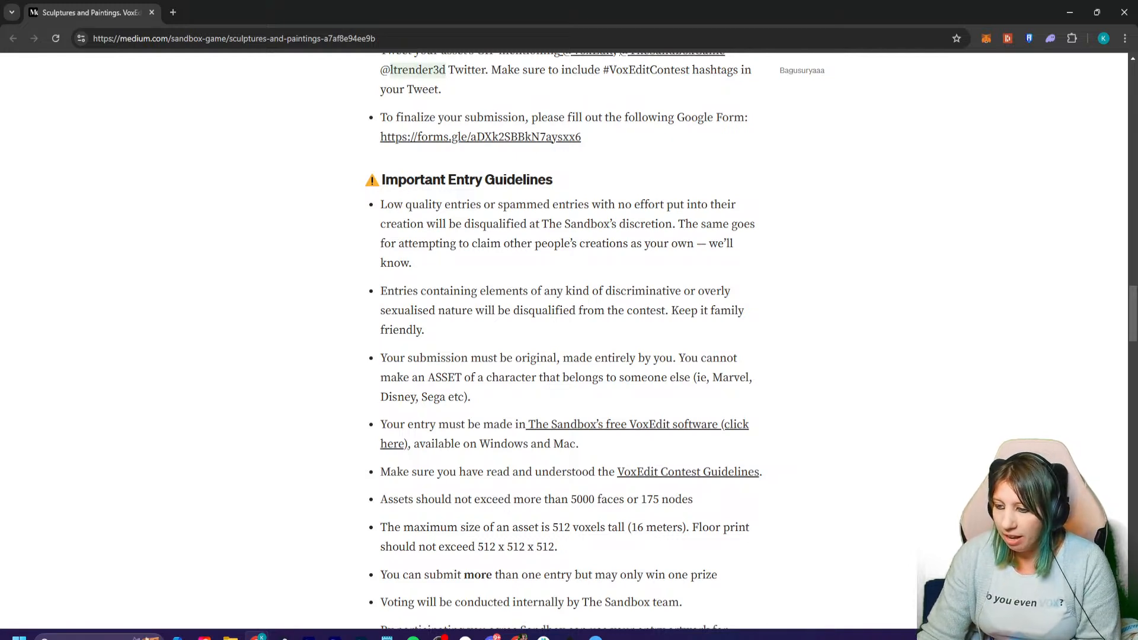
pyautogui.scroll(-1, 569, 356)
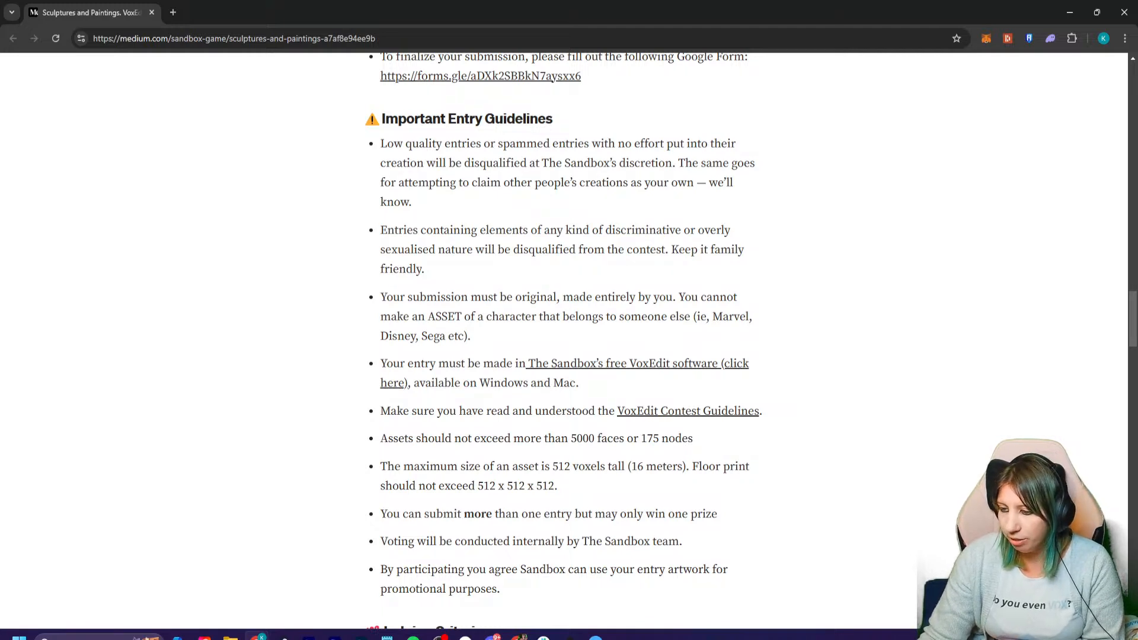
pyautogui.tripleClick(568, 317)
pyautogui.click(568, 317)
pyautogui.scroll(-2, 569, 338)
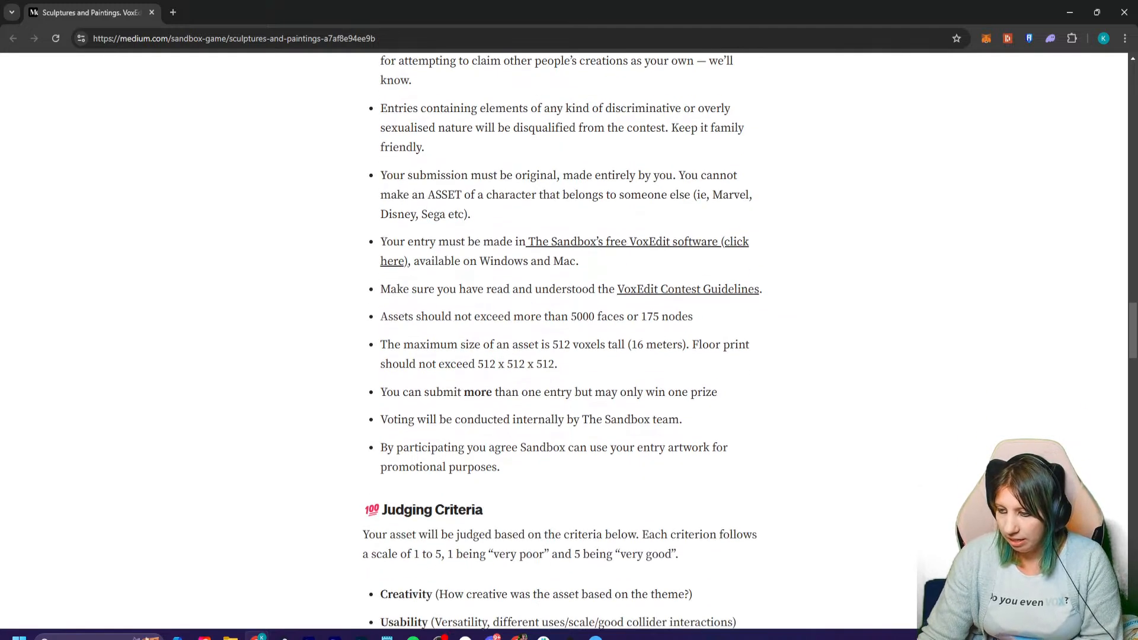
pyautogui.moveTo(387, 317); pyautogui.dragTo(661, 317)
pyautogui.click(569, 317)
pyautogui.click(661, 317)
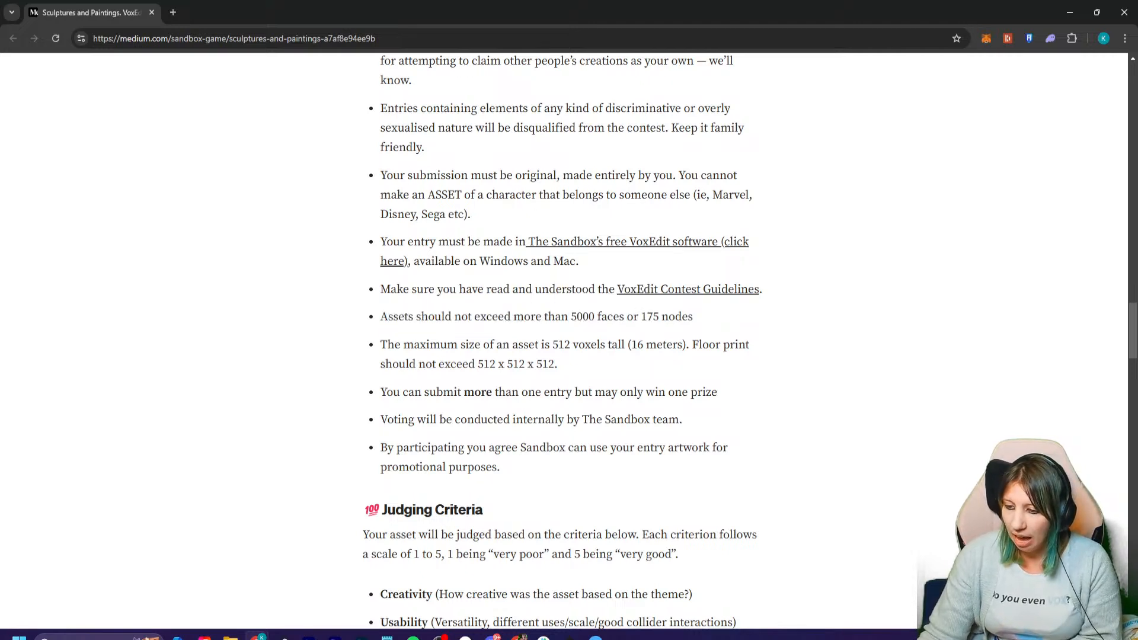
pyautogui.moveTo(393, 393); pyautogui.dragTo(507, 392)
pyautogui.click(506, 393)
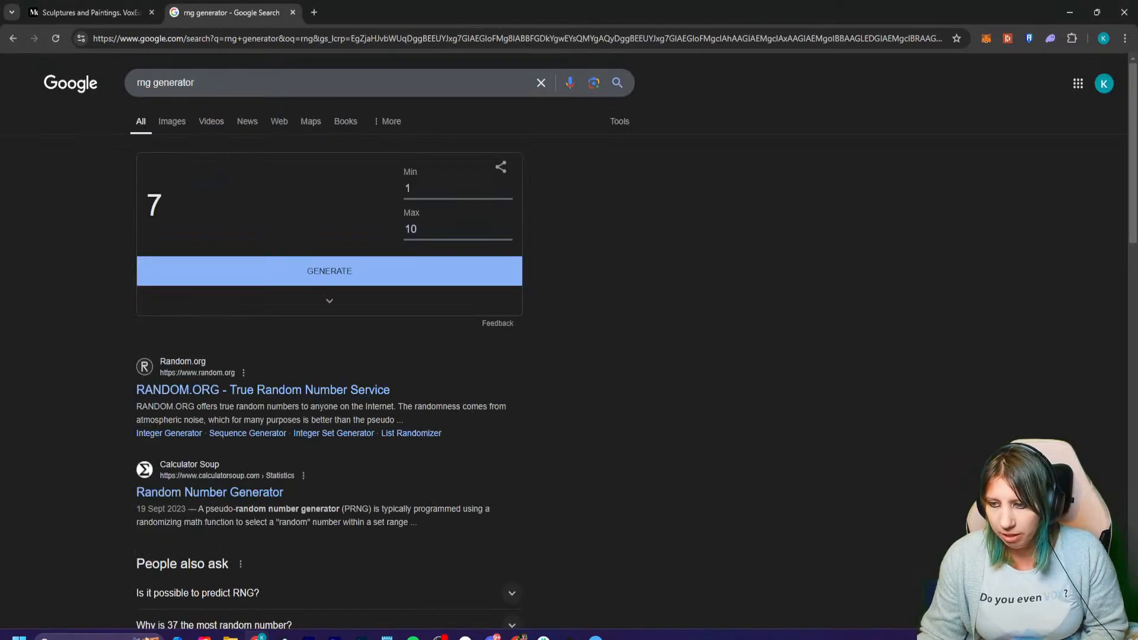
# - Set the random number generator's range to a minimum of 2 and a maximum of 13, and generate random numbers
pyautogui.click(407, 189)
pyautogui.write('2')
pyautogui.press('Tab')
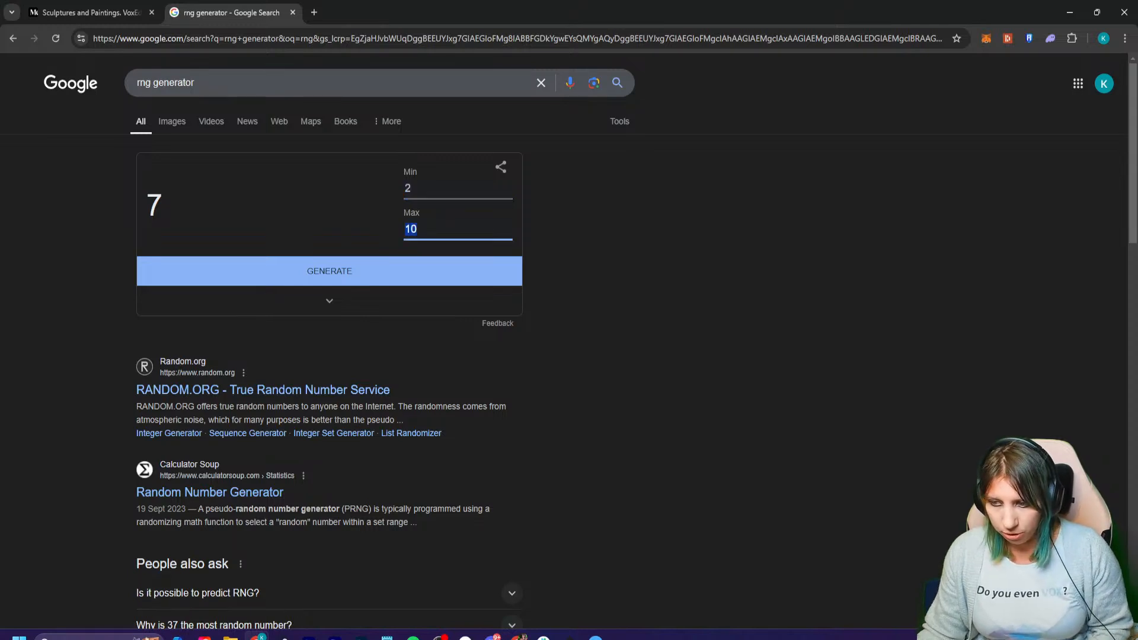
pyautogui.write('13')
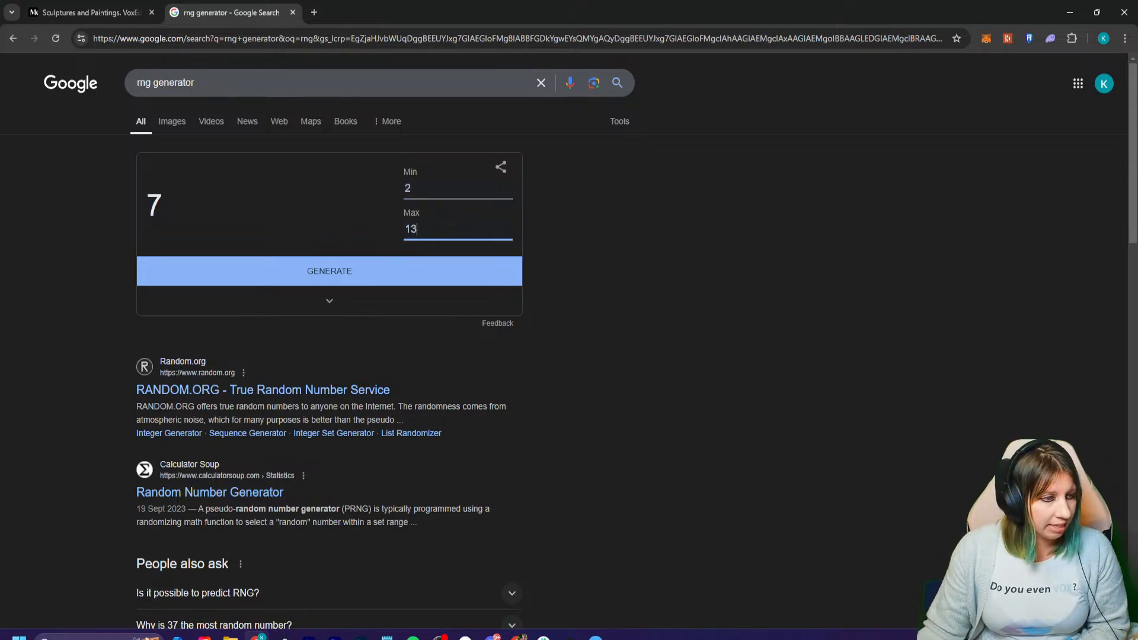
pyautogui.press('Tab')
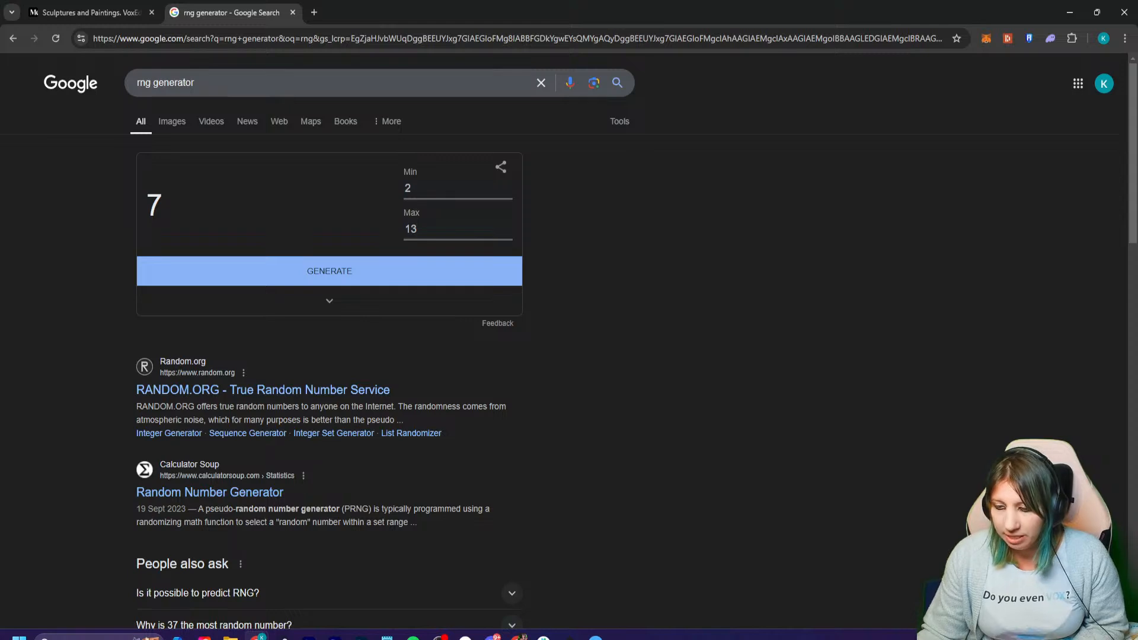
pyautogui.press('Return')
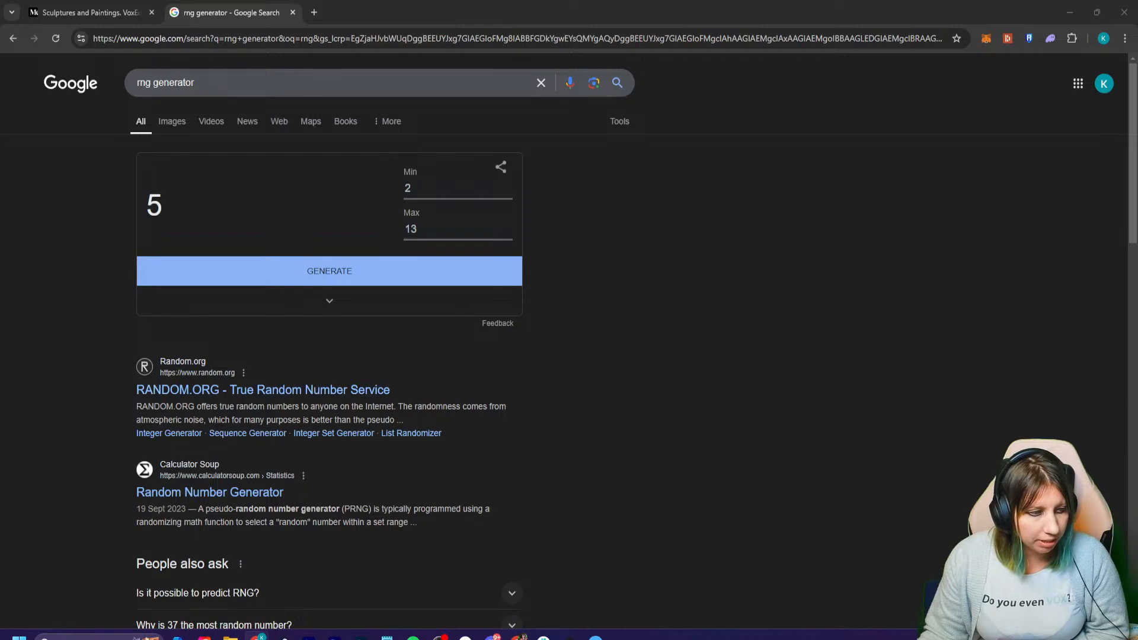
pyautogui.click(329, 271)
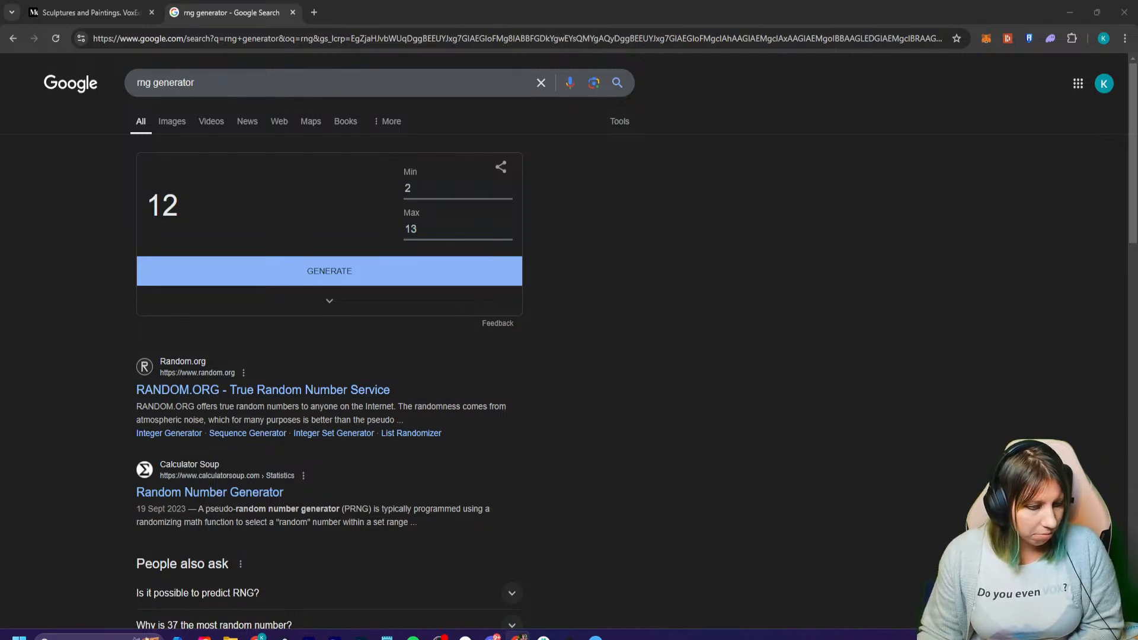
# - Close the random number generator page and minimize the browser to return to Light Tracer Render
pyautogui.press('super+d')
pyautogui.press('super+d')
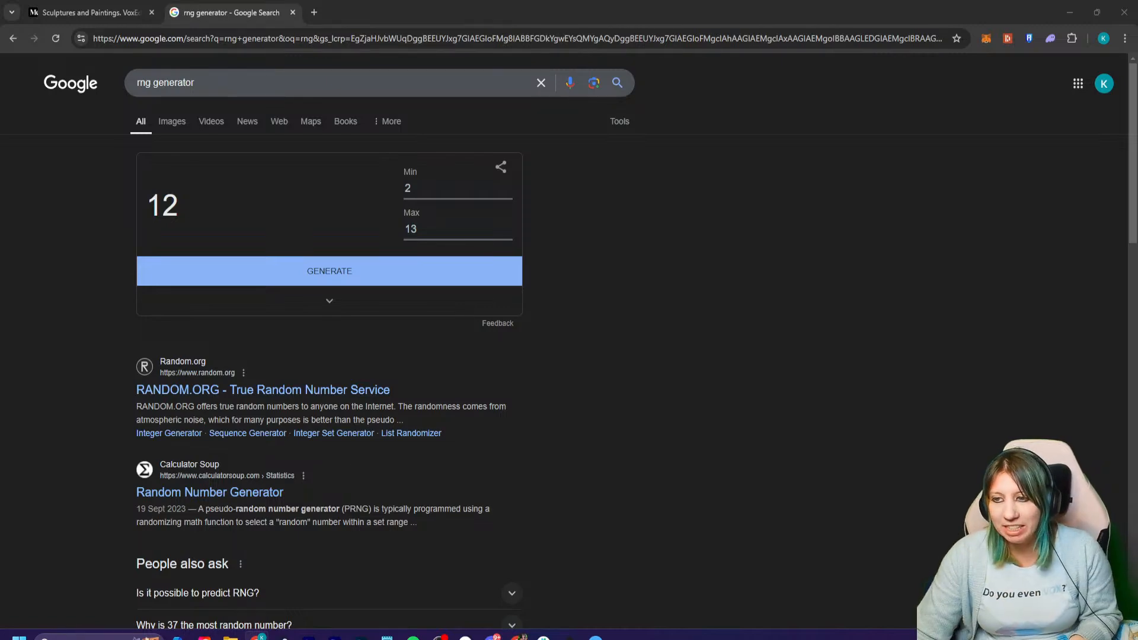
pyautogui.click(293, 13)
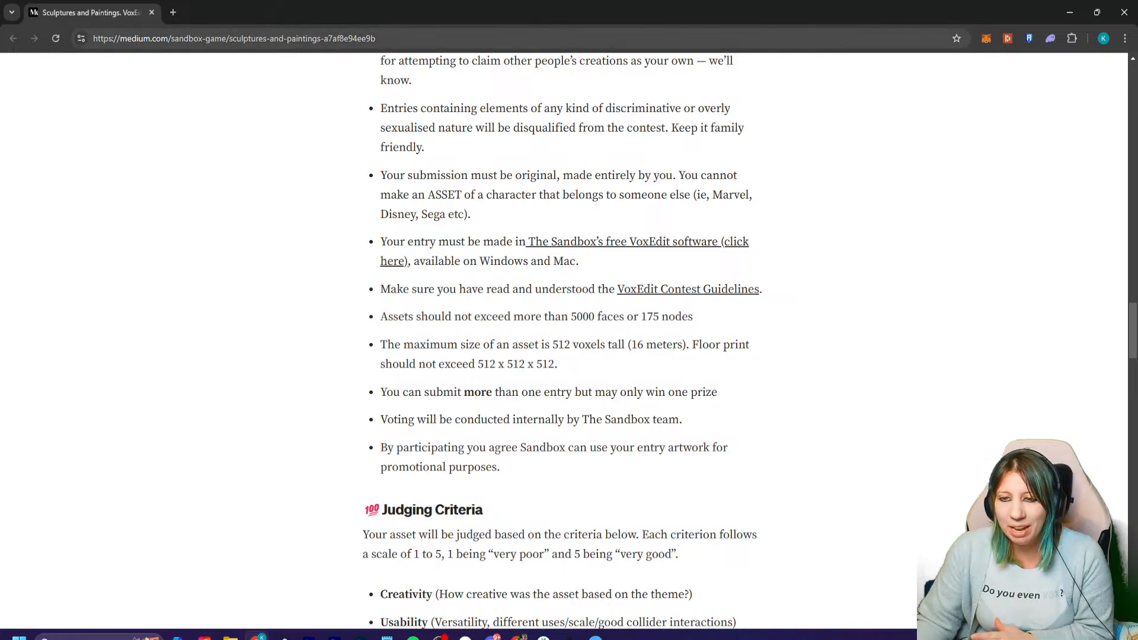
pyautogui.click(1070, 12)
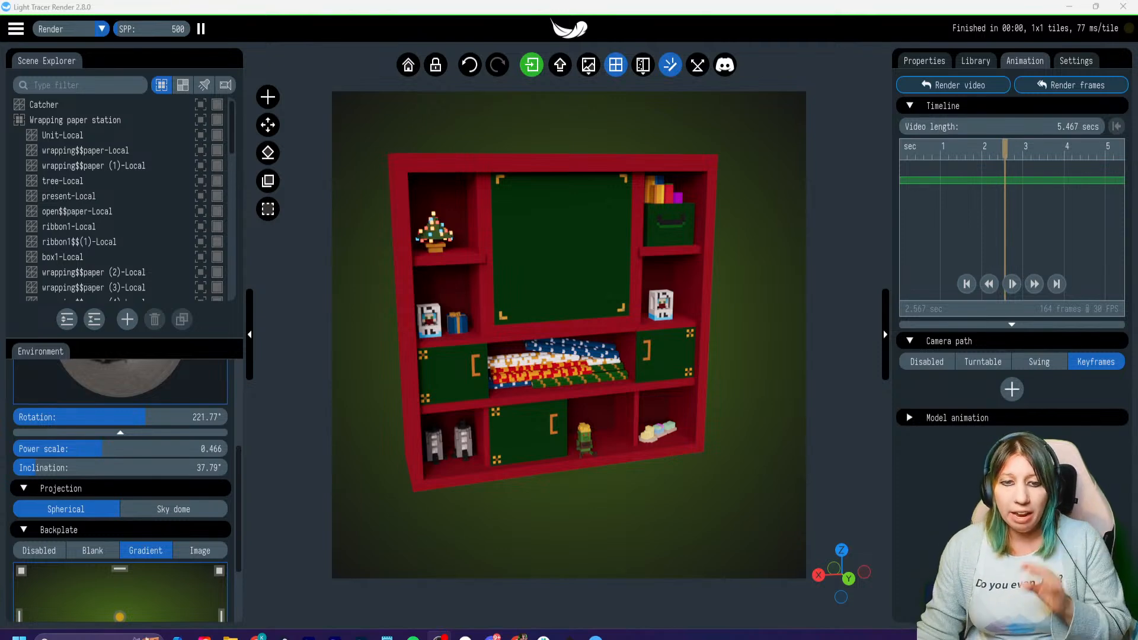
# - Switch to VoxEdit, bring the whole wrapping paper station back into view and clear the leg selection
pyautogui.moveTo(439, 637)
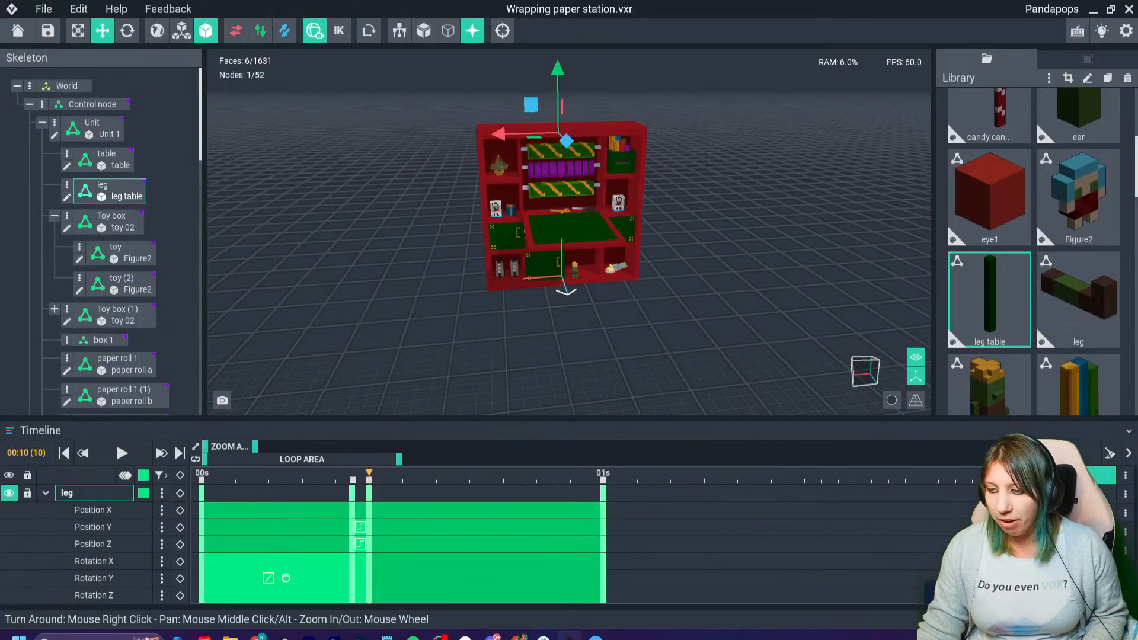
pyautogui.click(569, 636)
pyautogui.moveTo(592, 237); pyautogui.dragTo(486, 237, button='right')
pyautogui.scroll(5, 569, 233)
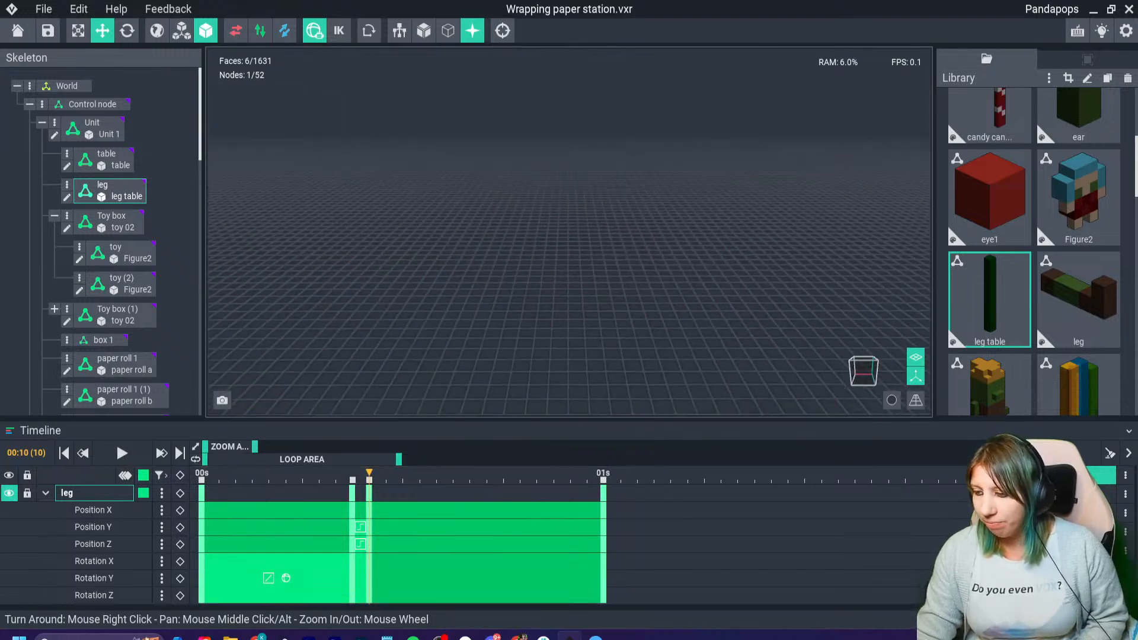
pyautogui.click(503, 30)
pyautogui.moveTo(593, 237); pyautogui.dragTo(526, 229, button='right')
pyautogui.click(664, 237)
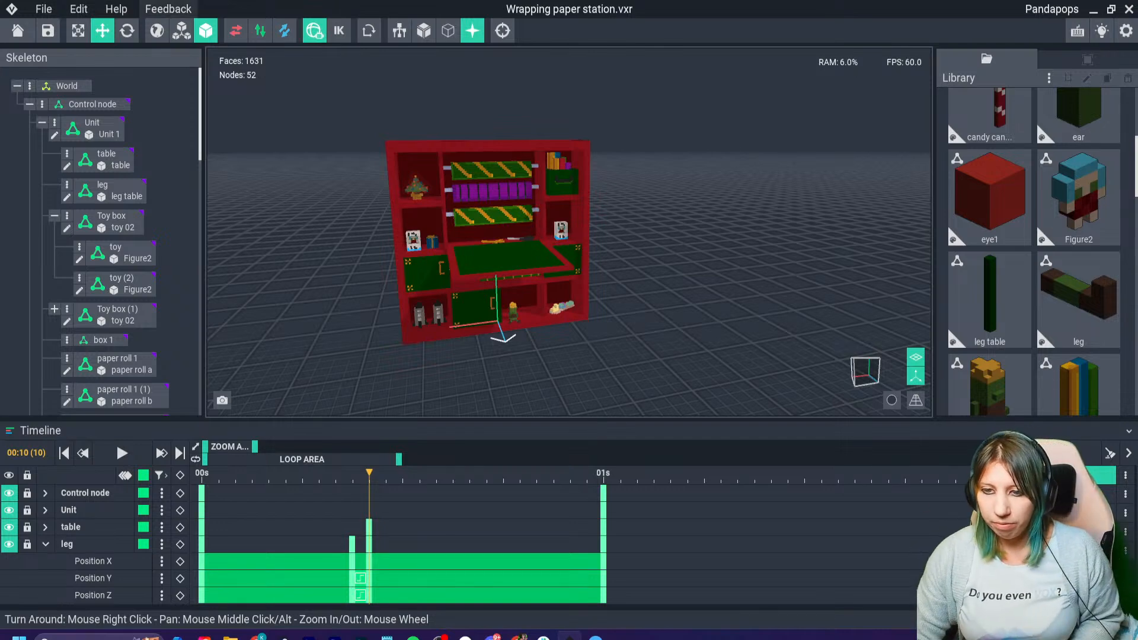
# - Look over the asset's available export formats without exporting, and minimize VoxEdit to return to Light Tracer Render
pyautogui.click(44, 9)
pyautogui.moveTo(118, 107)
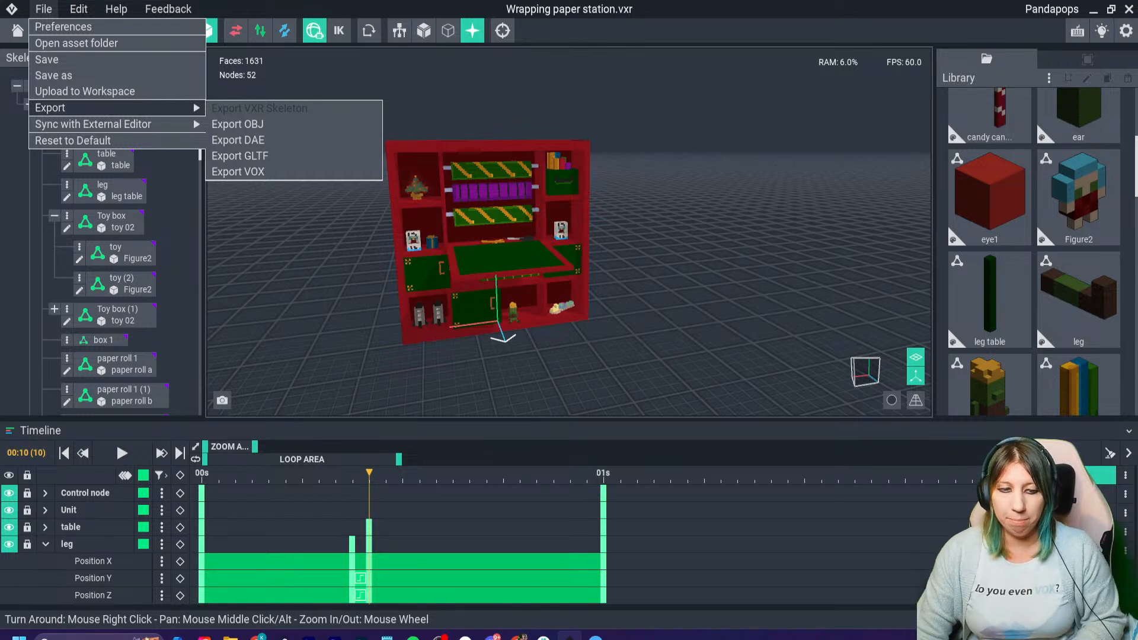
pyautogui.press('Escape')
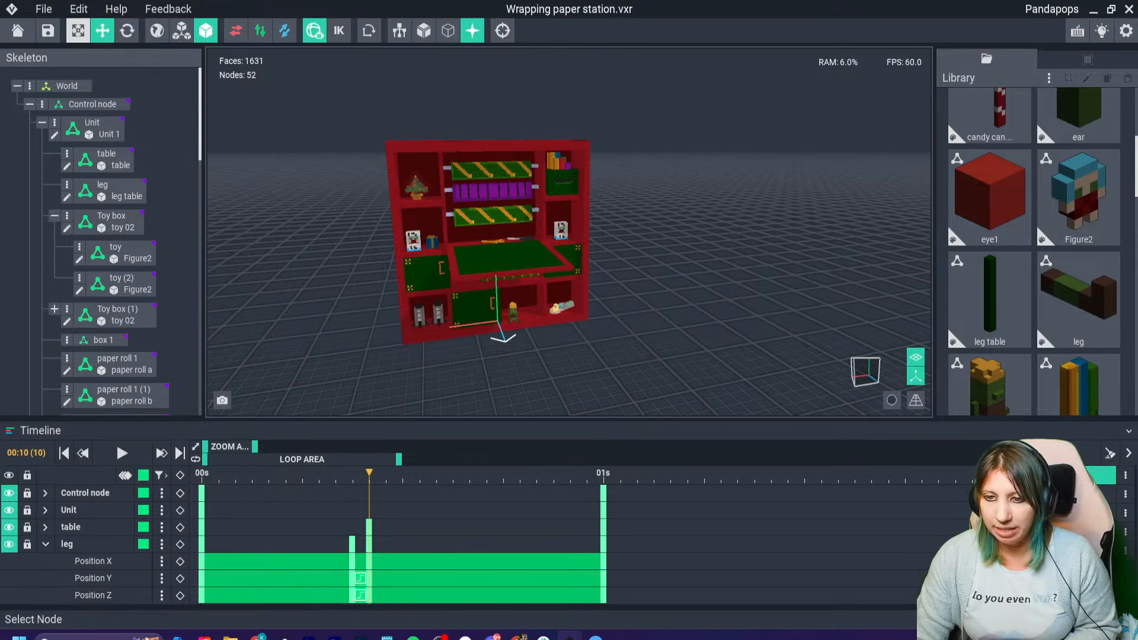
pyautogui.click(44, 9)
pyautogui.moveTo(66, 108)
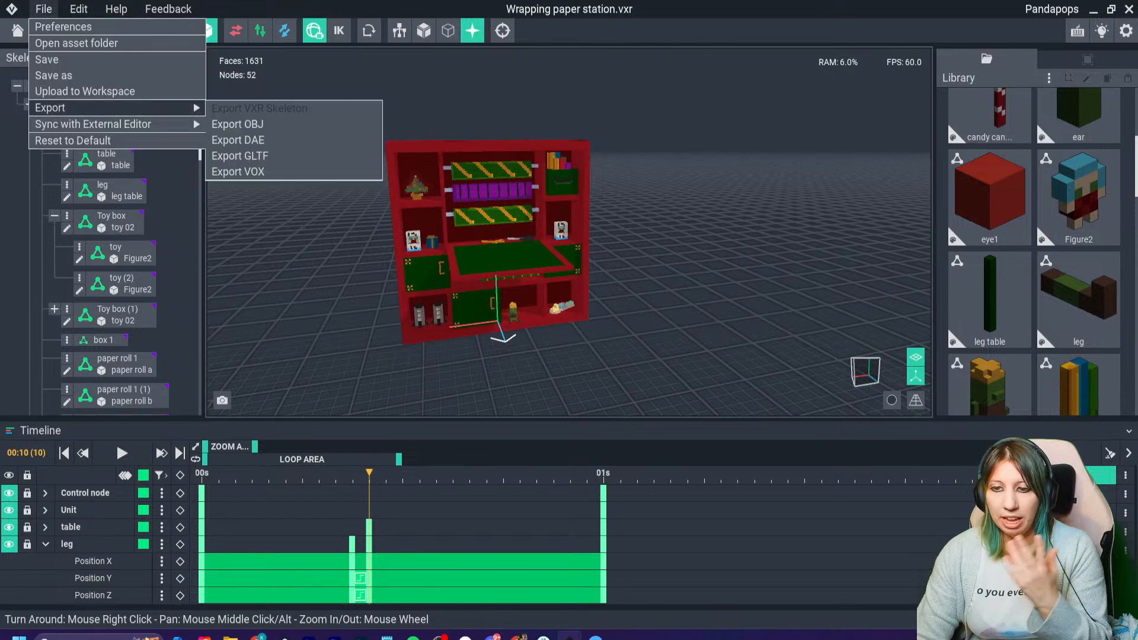
pyautogui.press('Escape')
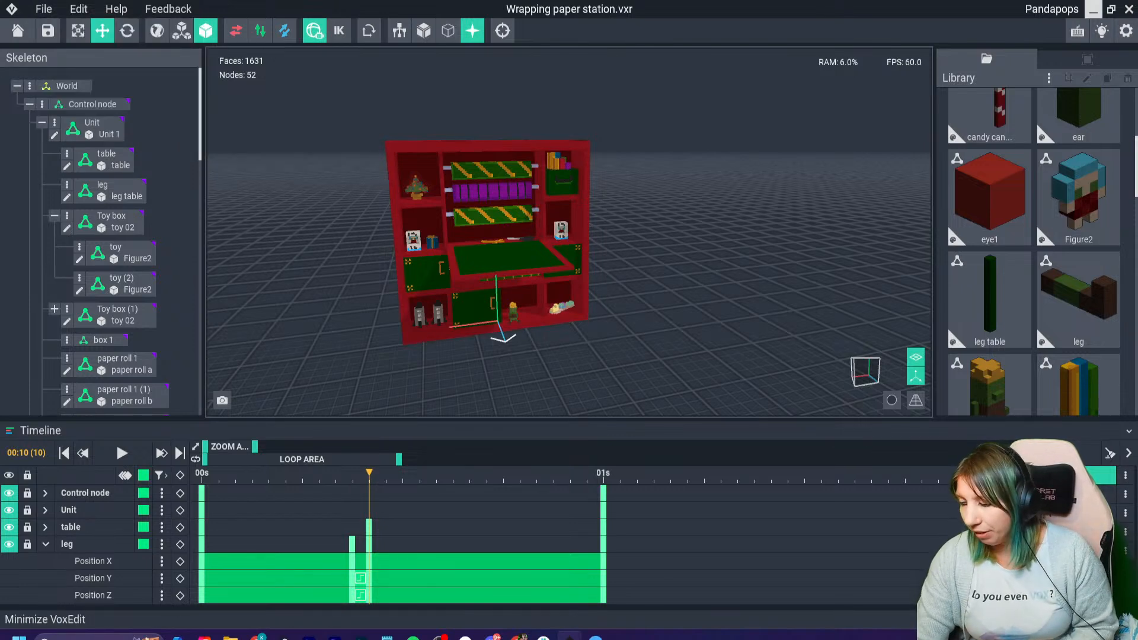
pyautogui.click(1093, 9)
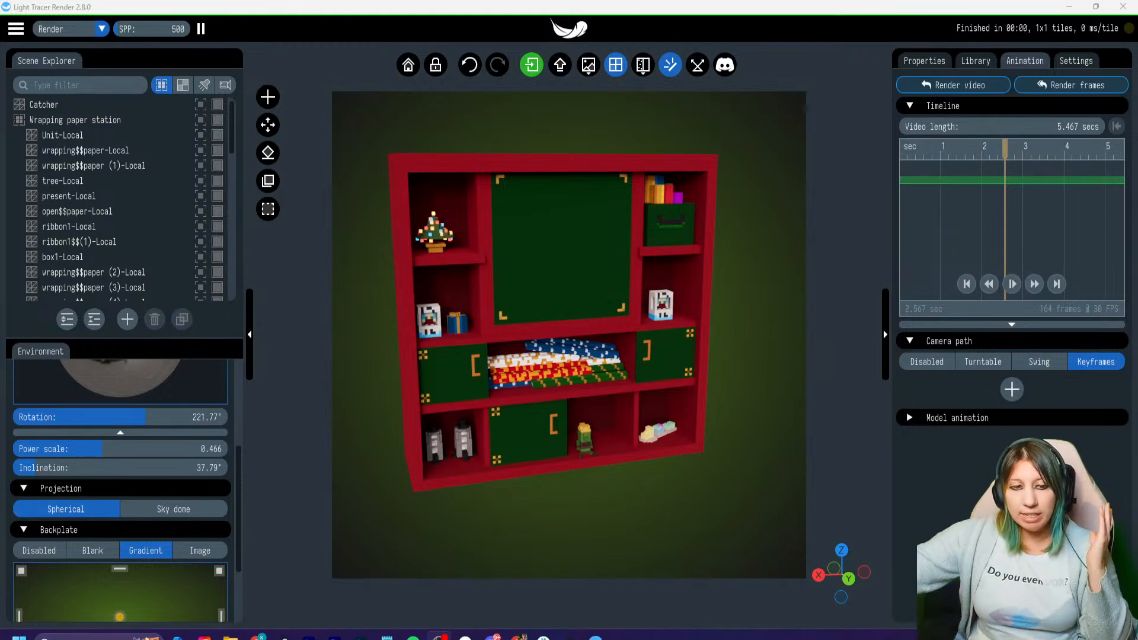
# - Pan the camera so the shelf unit sits roughly centred in the square render frame
pyautogui.click(16, 28)
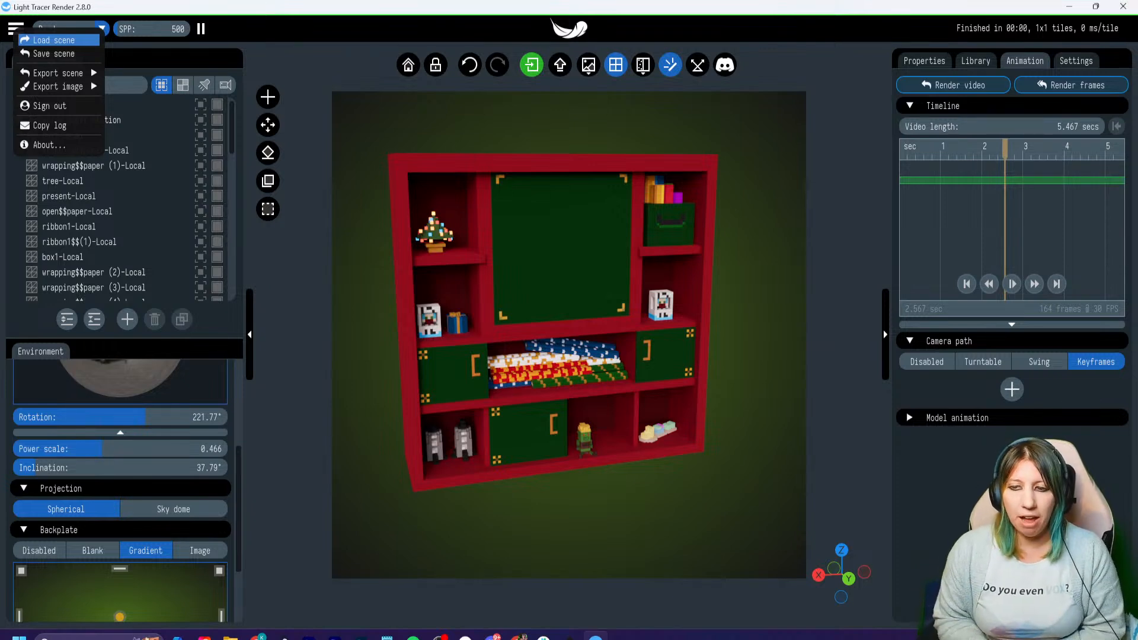
pyautogui.click(569, 335)
pyautogui.moveTo(569, 335); pyautogui.dragTo(547, 333, button='right')
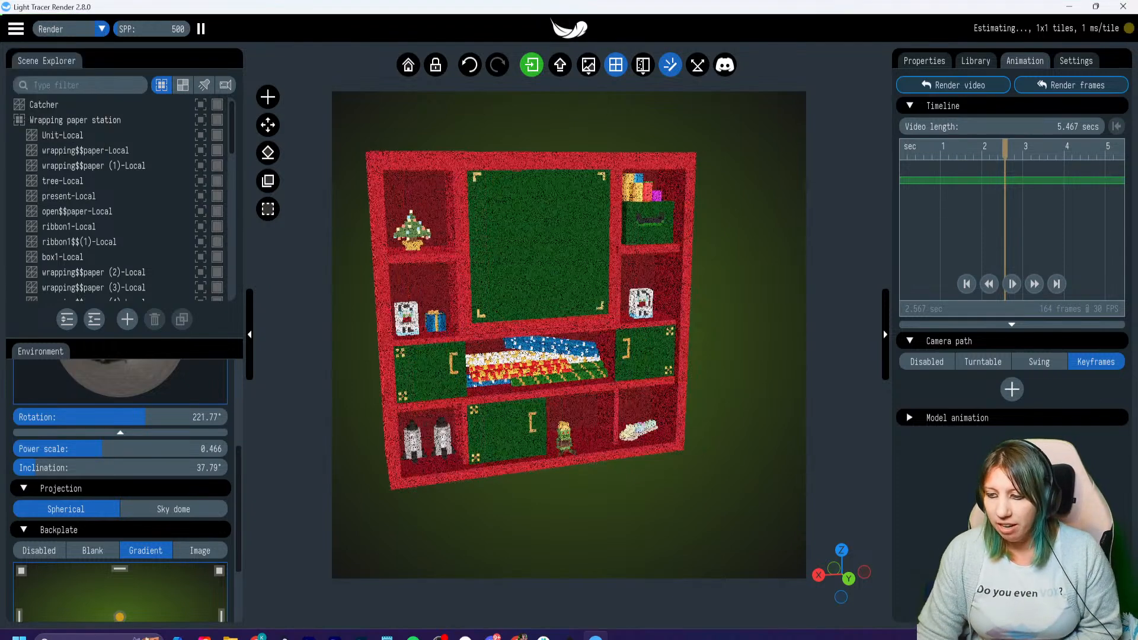
pyautogui.moveTo(569, 335)
pyautogui.mouseDown()
pyautogui.moveTo(584, 331)
pyautogui.moveTo(574, 335)
pyautogui.mouseUp()
pyautogui.moveTo(573, 335); pyautogui.dragTo(602, 355, button='right')
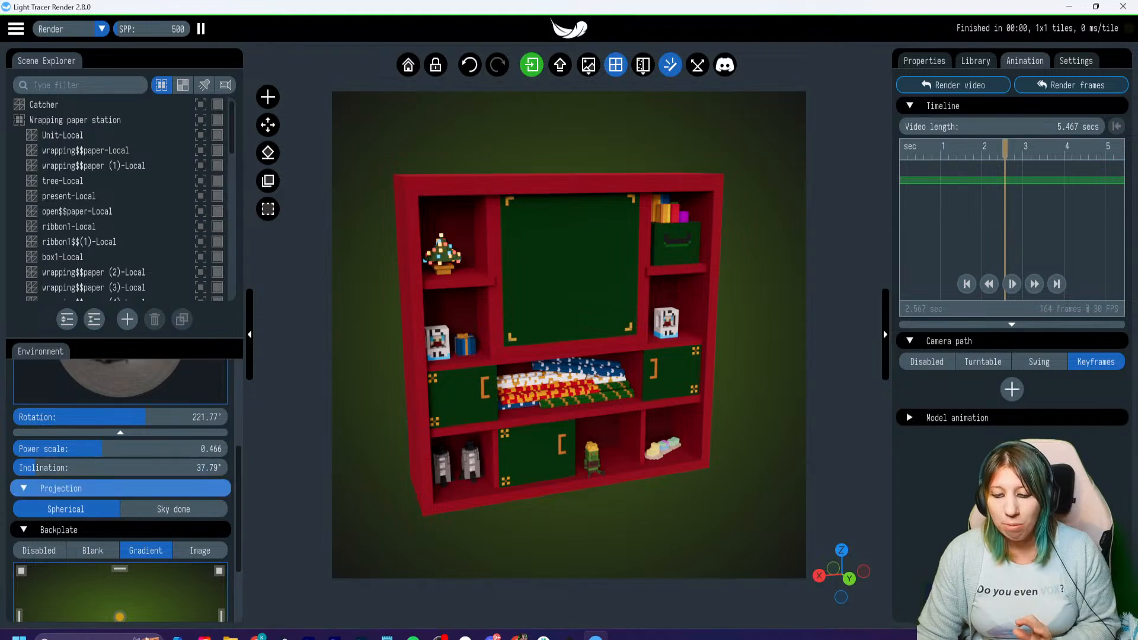
# - Make the gradient backplate transparent by setting the alpha of its start and final colors to 0.000
pyautogui.scroll(-4, 118, 491)
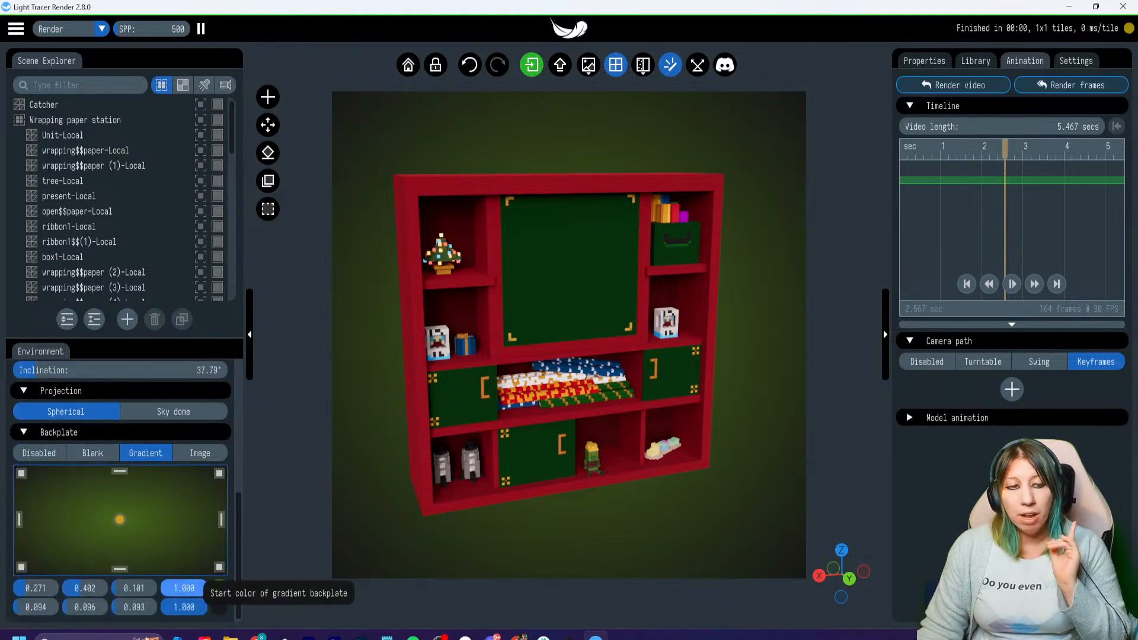
pyautogui.moveTo(191, 588); pyautogui.dragTo(118, 590)
pyautogui.moveTo(191, 607); pyautogui.dragTo(37, 608)
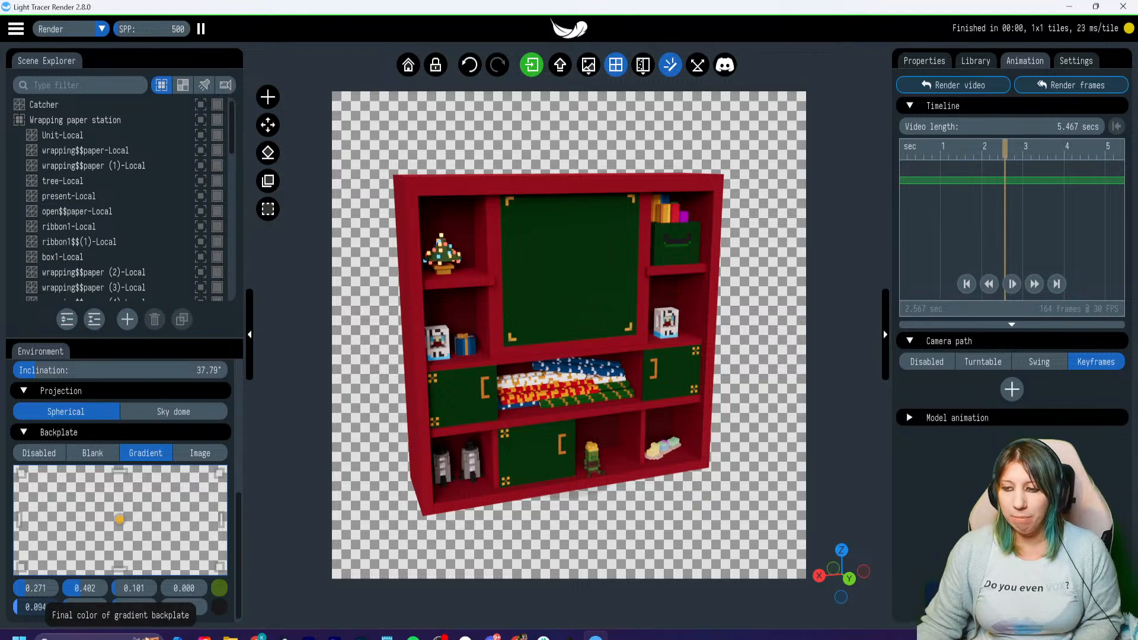
# - Export the render as a PNG image and restore the alpha of both gradient backplate colors to 1.000
pyautogui.click(589, 65)
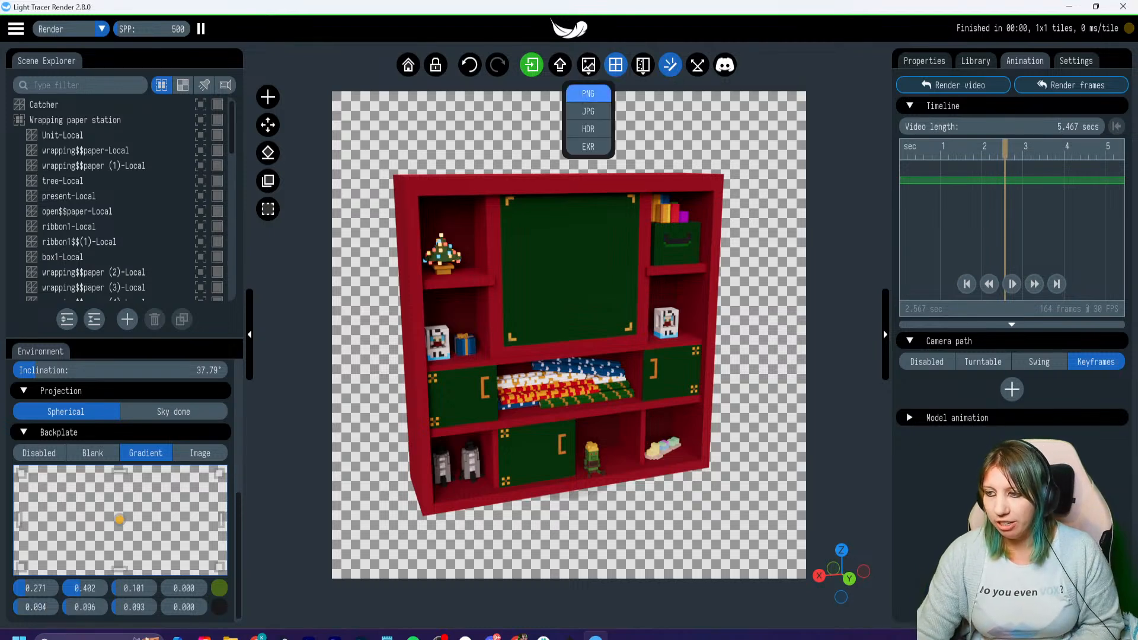
pyautogui.click(588, 94)
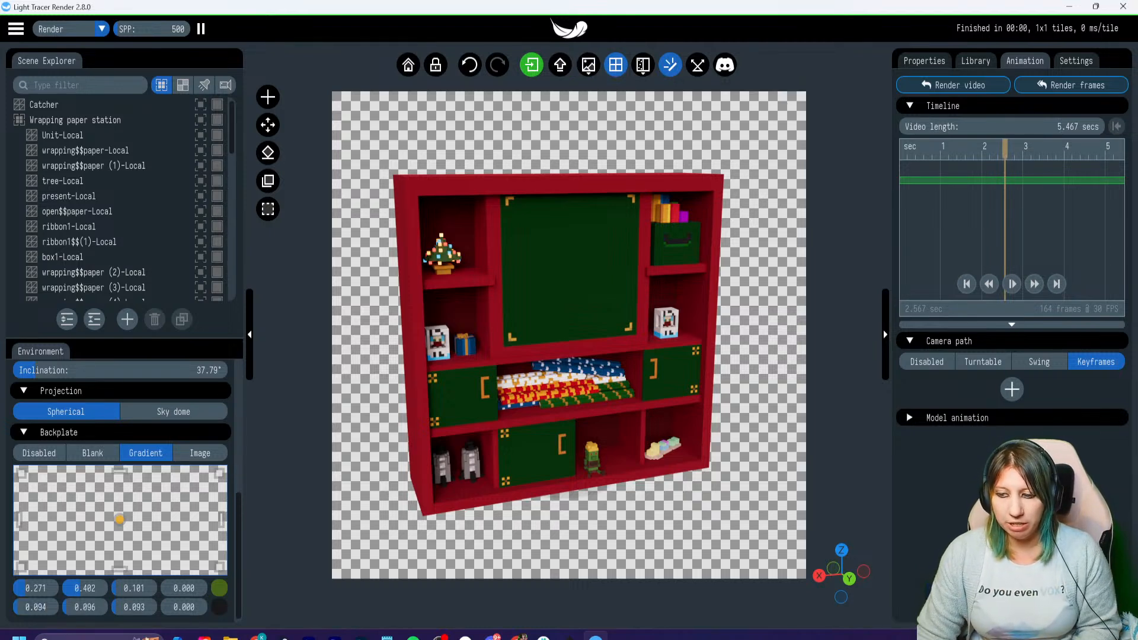
pyautogui.moveTo(166, 587); pyautogui.dragTo(209, 588)
pyautogui.moveTo(166, 607); pyautogui.dragTo(209, 607)
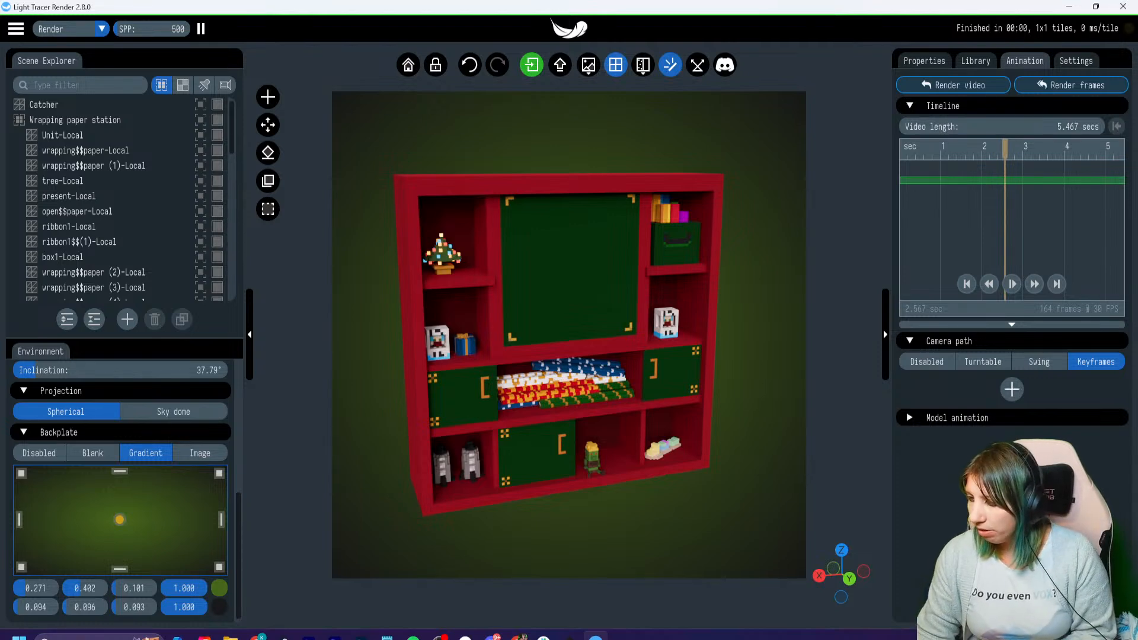
# - Examine the small Christmas tree's material properties, the scene's render settings and the animation options
pyautogui.click(576, 340)
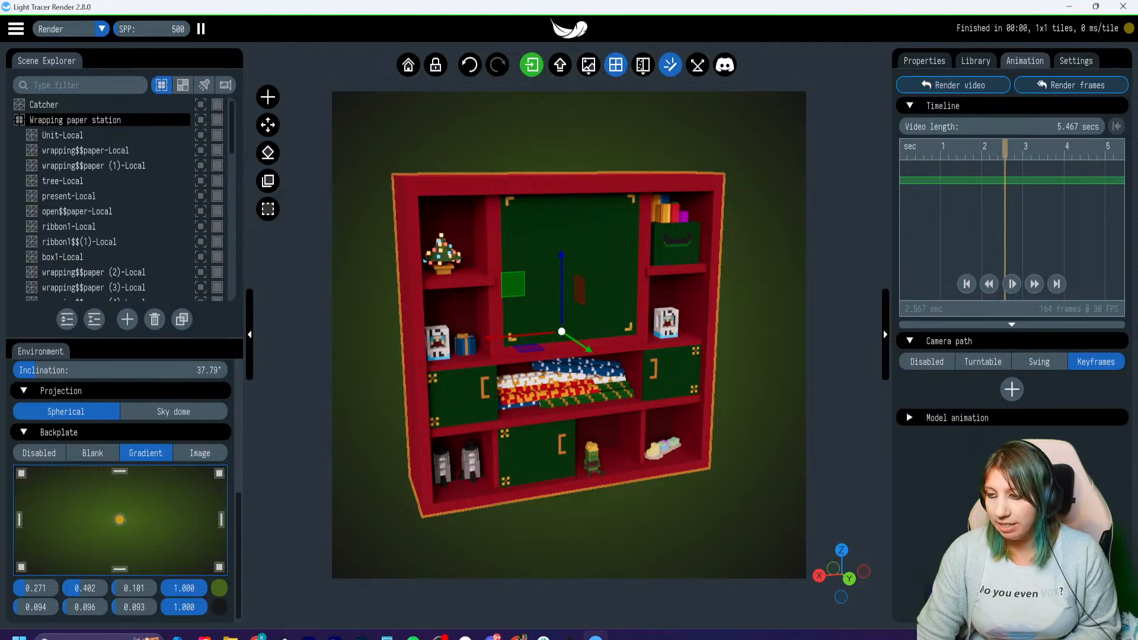
pyautogui.click(924, 60)
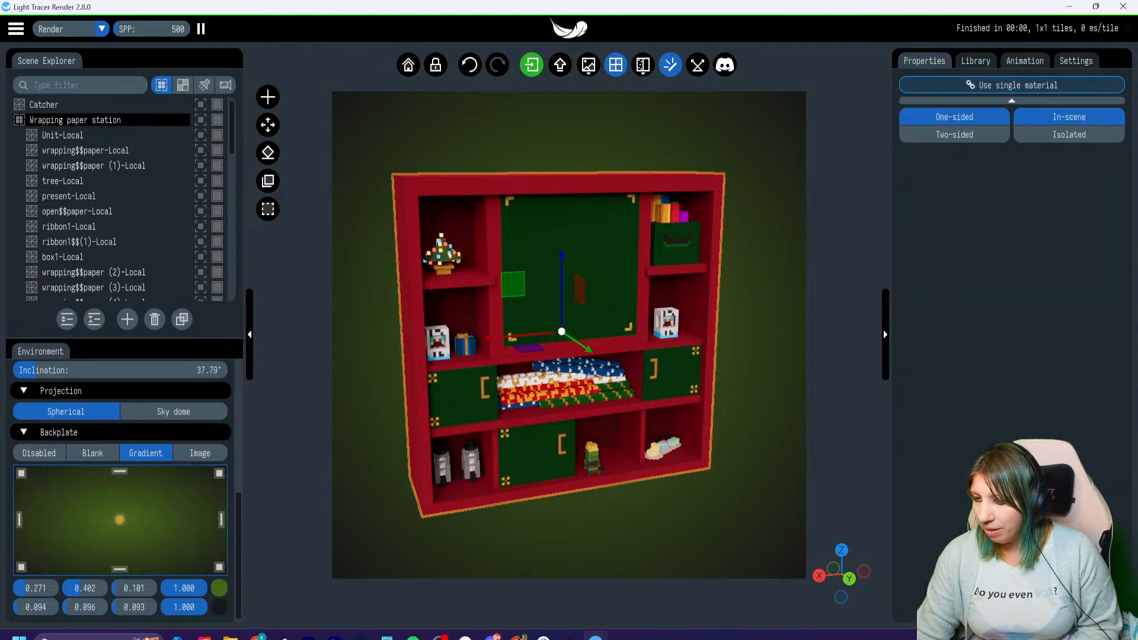
pyautogui.click(442, 255)
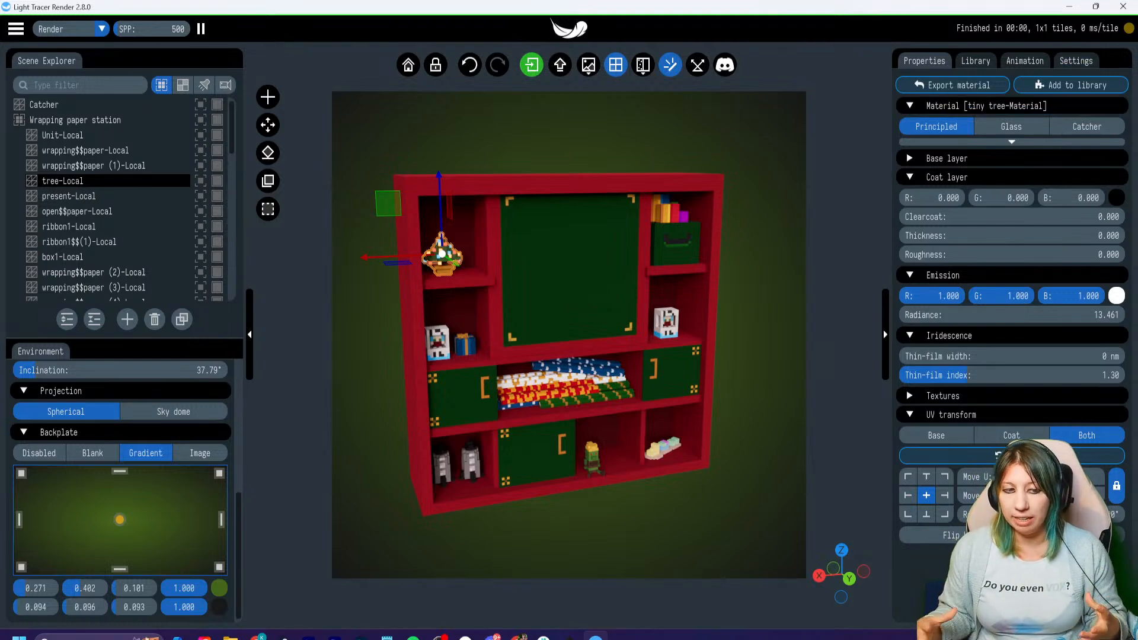
pyautogui.click(1076, 60)
pyautogui.scroll(-3, 1008, 296)
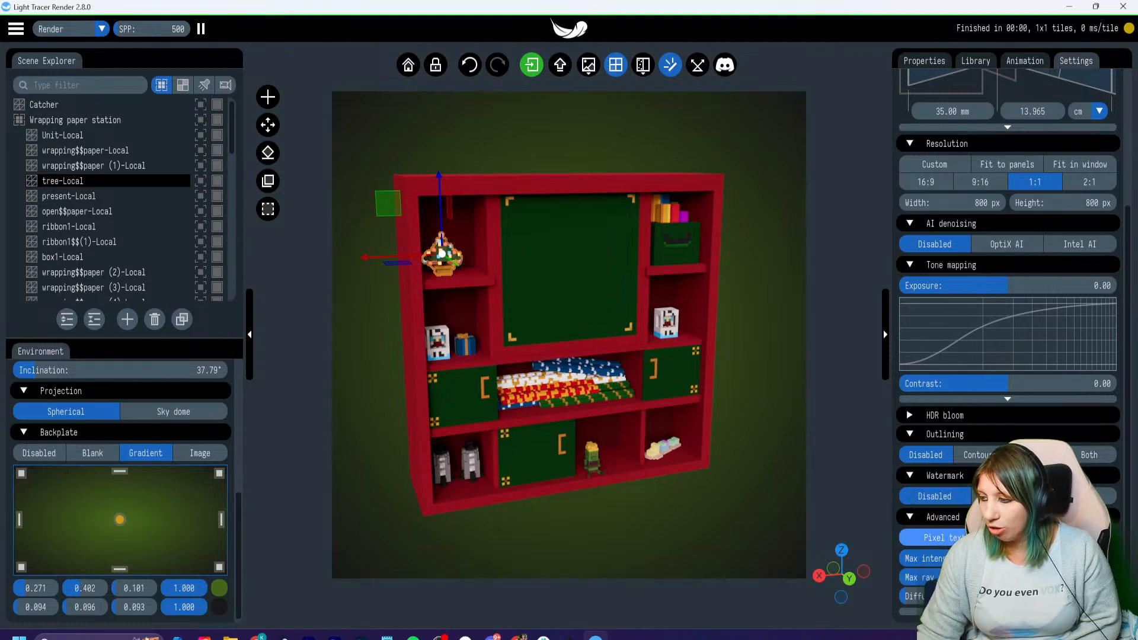
pyautogui.click(1025, 61)
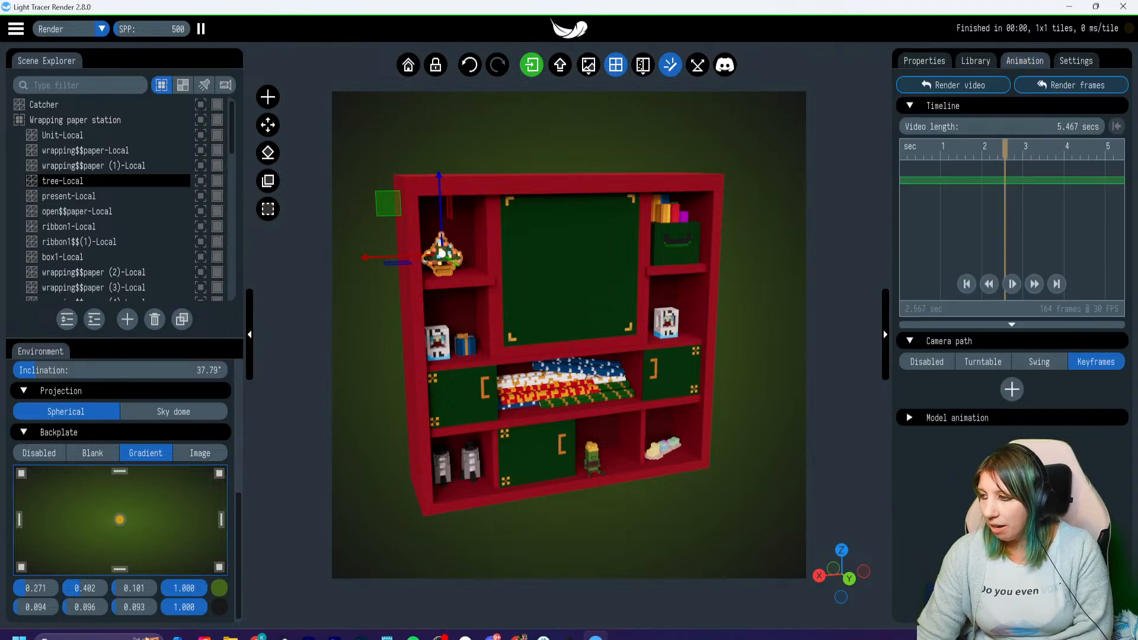
# - Place six copies of the 0.042-second Idle 01 clip on the animation timeline, starting at 0 seconds
pyautogui.moveTo(1005, 149); pyautogui.dragTo(900, 149)
pyautogui.click(910, 417)
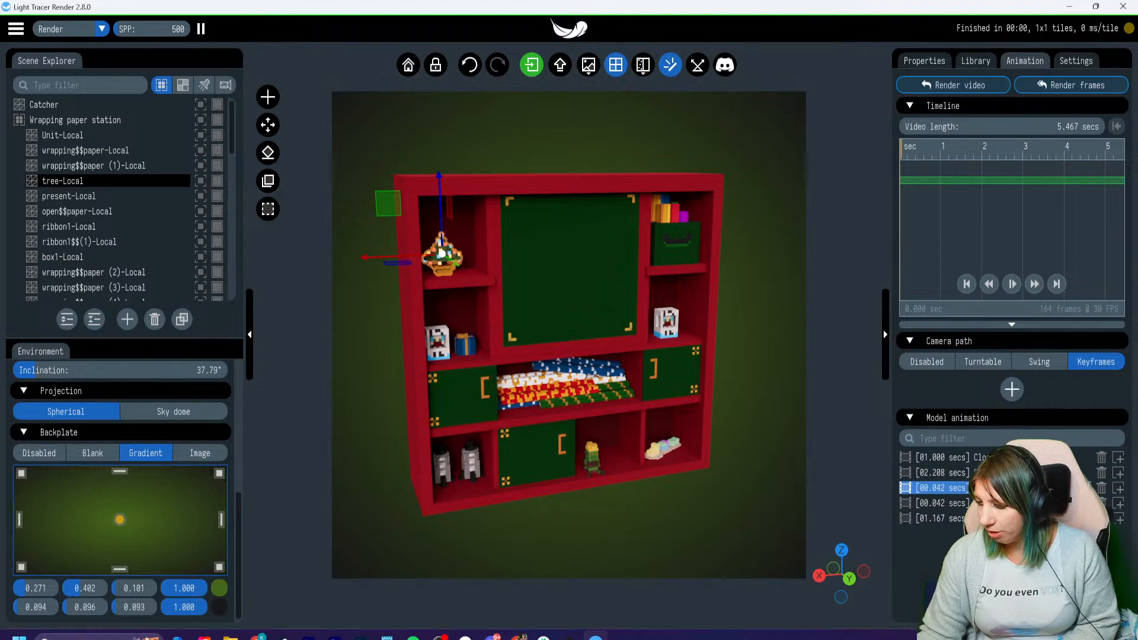
pyautogui.click(1119, 487)
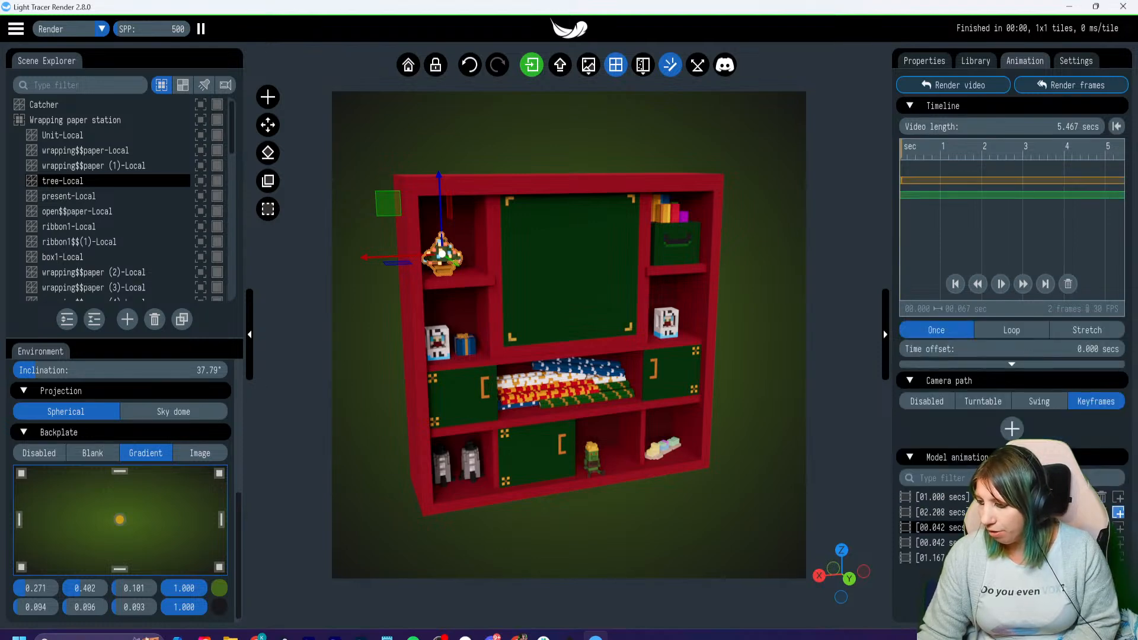
pyautogui.moveTo(902, 149); pyautogui.dragTo(941, 149)
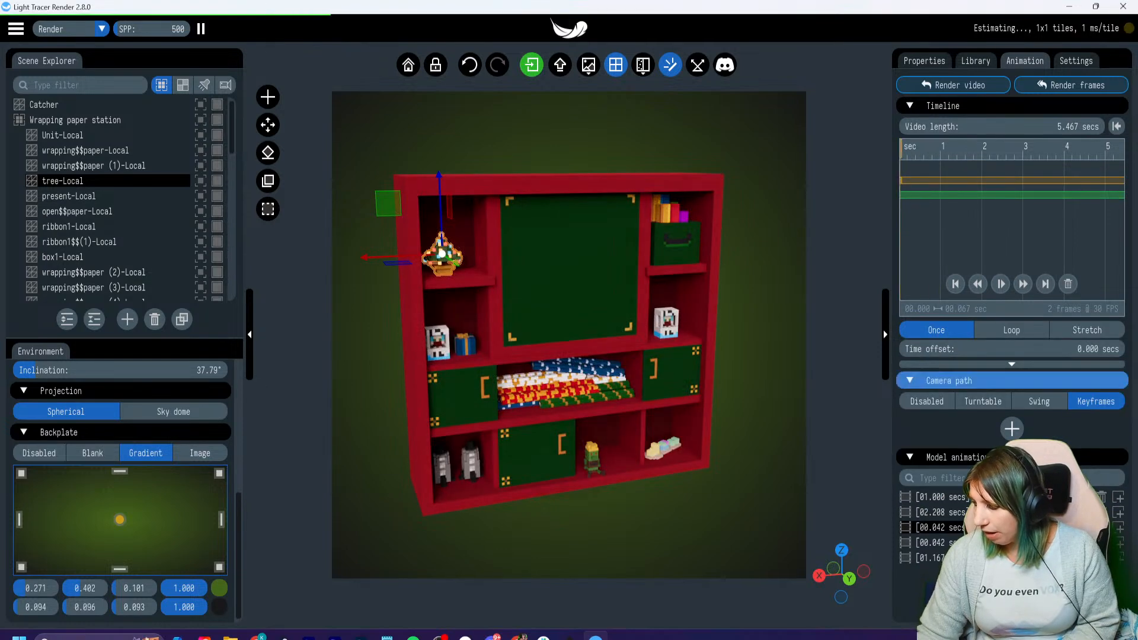
pyautogui.click(1118, 528)
pyautogui.click(1118, 527)
pyautogui.click(1119, 527)
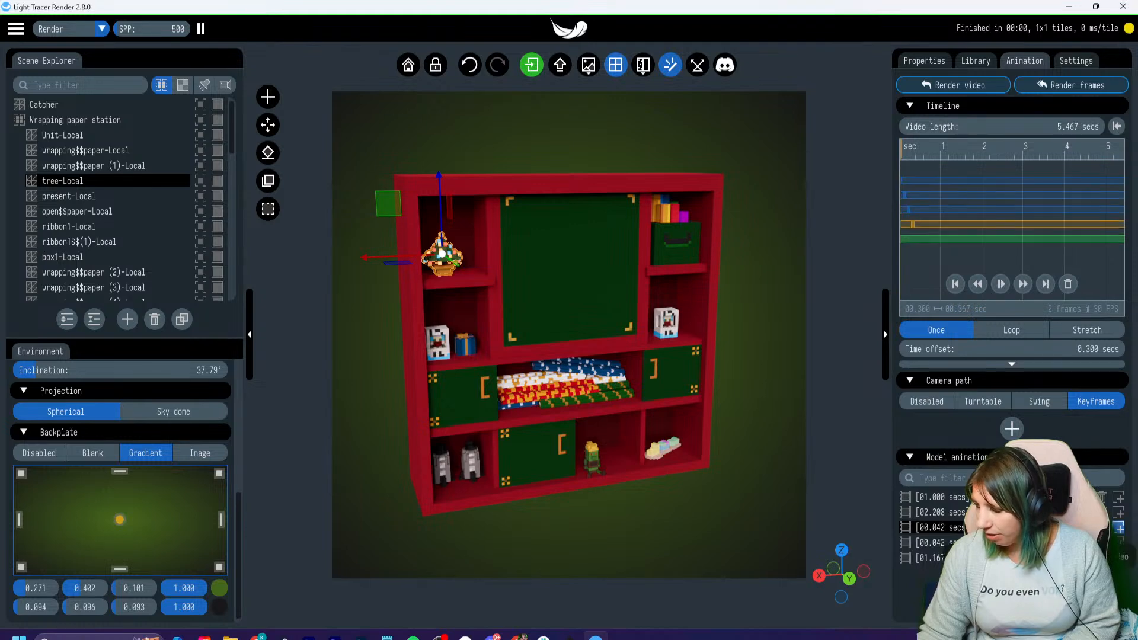
pyautogui.click(1119, 528)
pyautogui.click(1119, 527)
pyautogui.moveTo(901, 150); pyautogui.dragTo(929, 150)
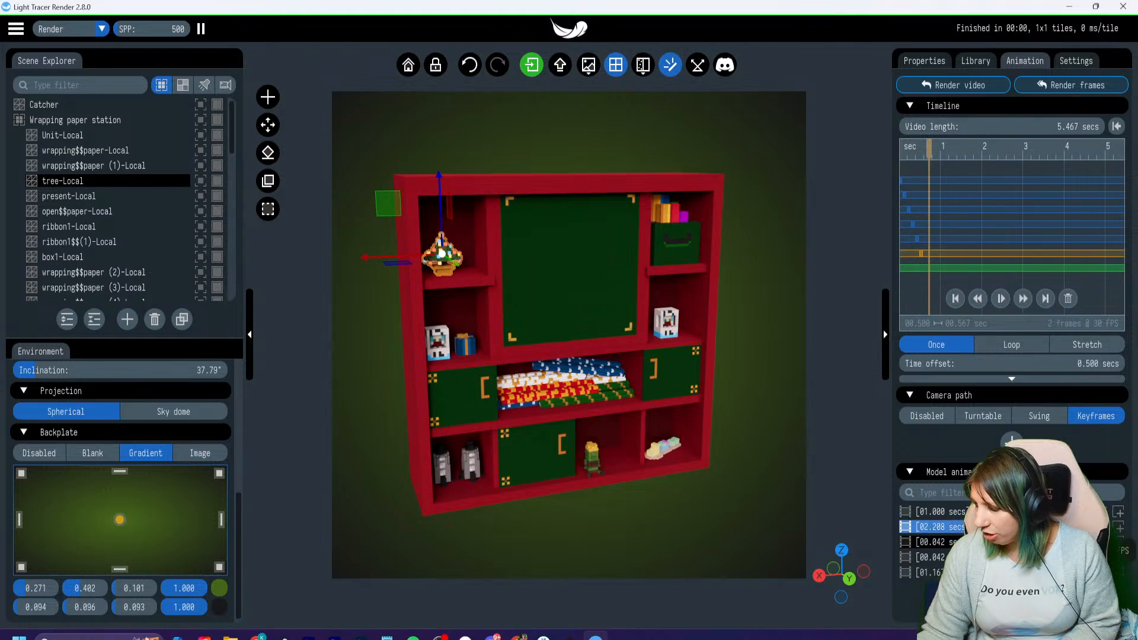
# - Append the 1.167-second, 2.208-second and 1.000-second model animations after the idle clips and preview the sequence
pyautogui.click(1119, 572)
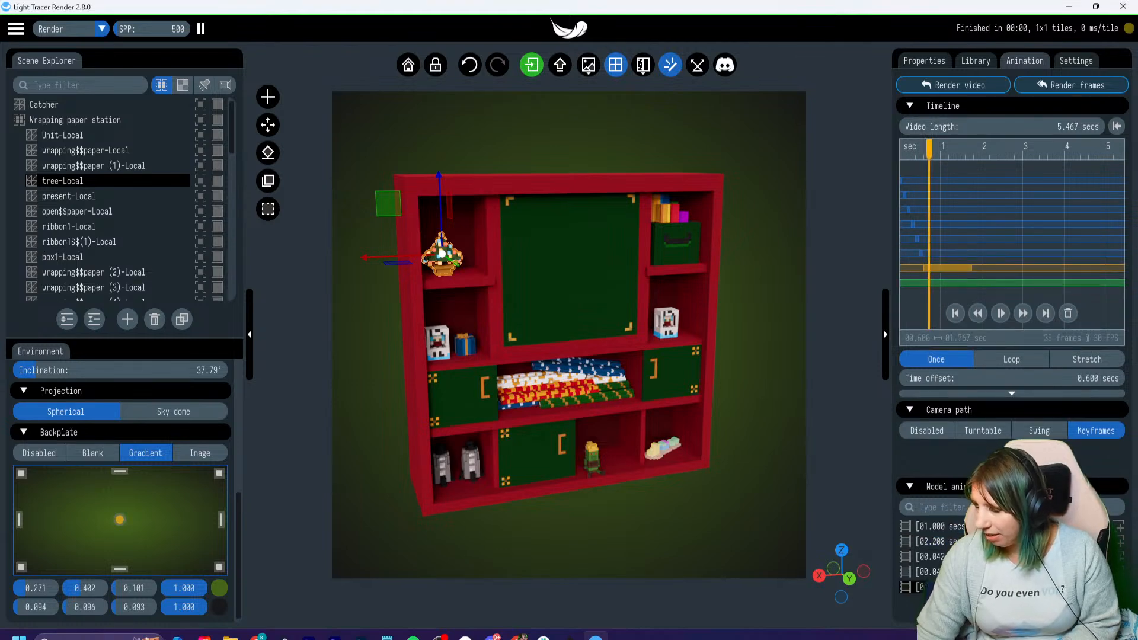
pyautogui.moveTo(928, 149); pyautogui.dragTo(900, 149)
pyautogui.click(1120, 541)
pyautogui.click(1120, 541)
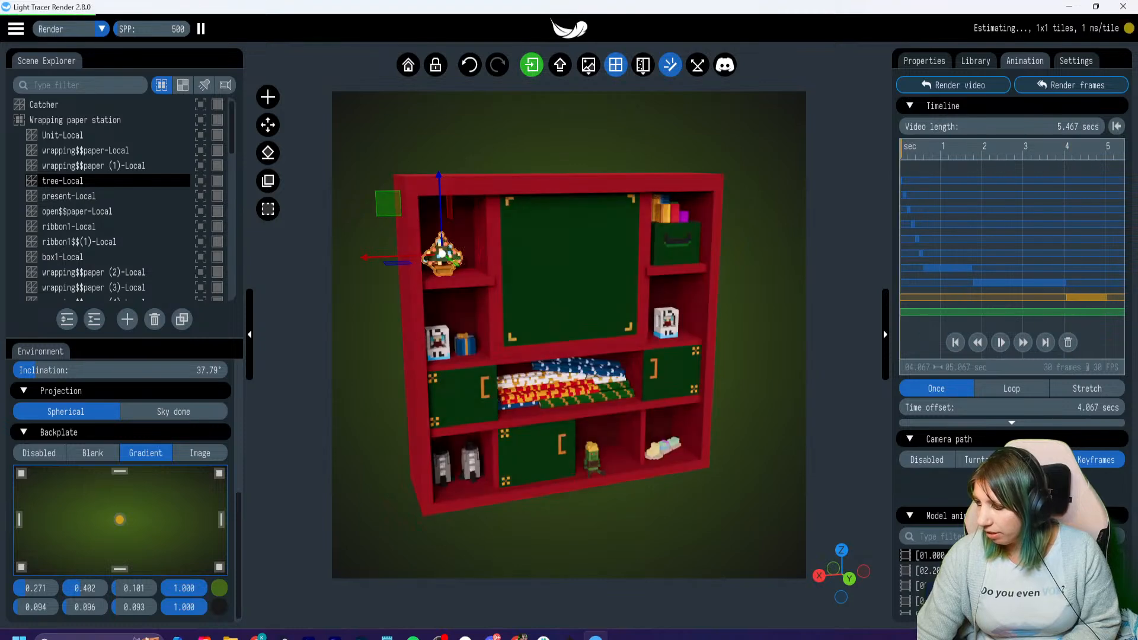
pyautogui.click(1001, 342)
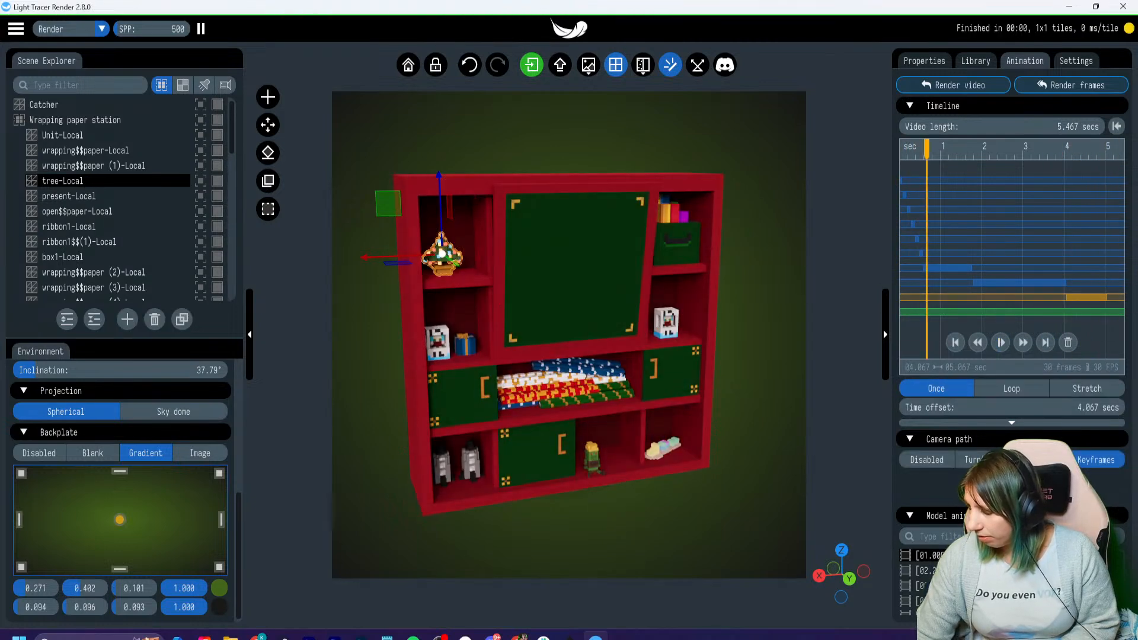
pyautogui.click(1117, 126)
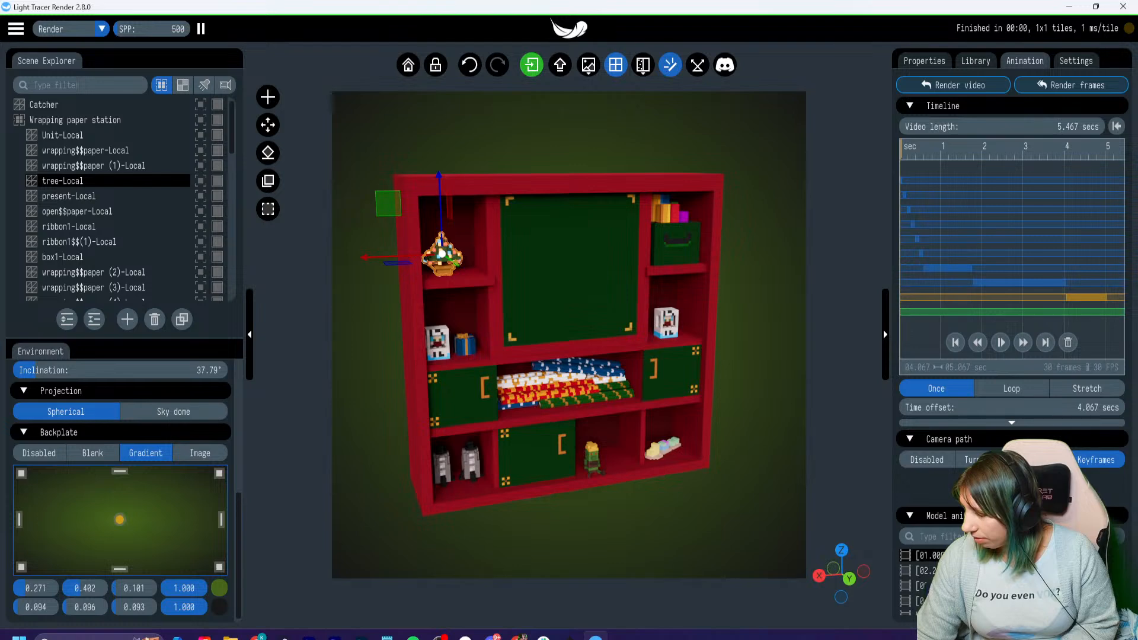
# - Try the Turntable camera path in a preview and disable the camera path again
pyautogui.click(1011, 422)
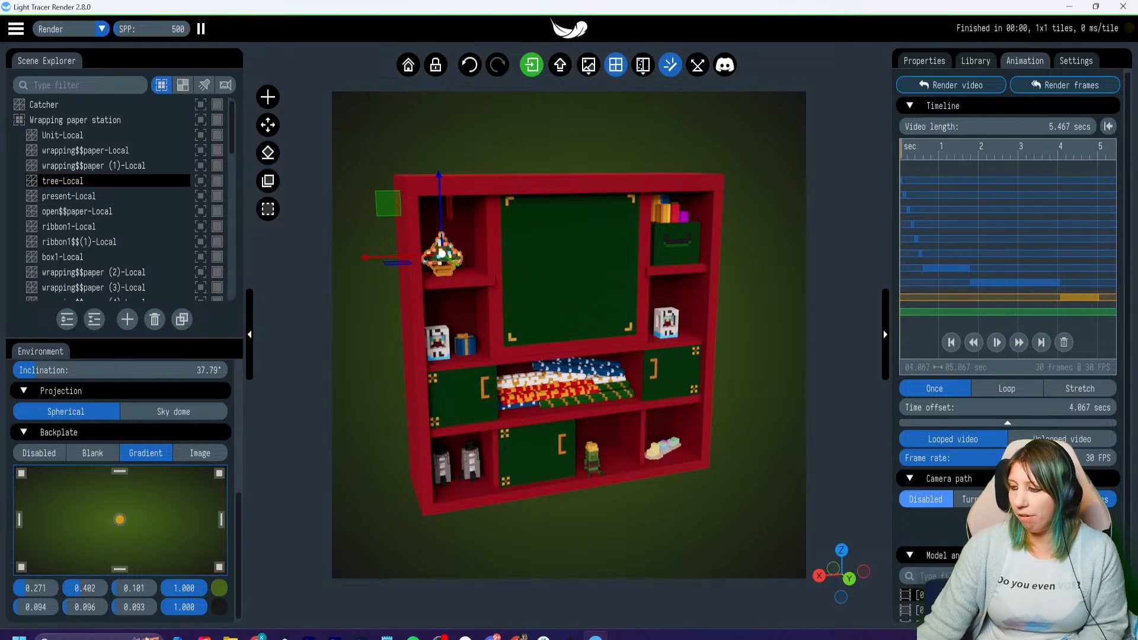
pyautogui.click(995, 499)
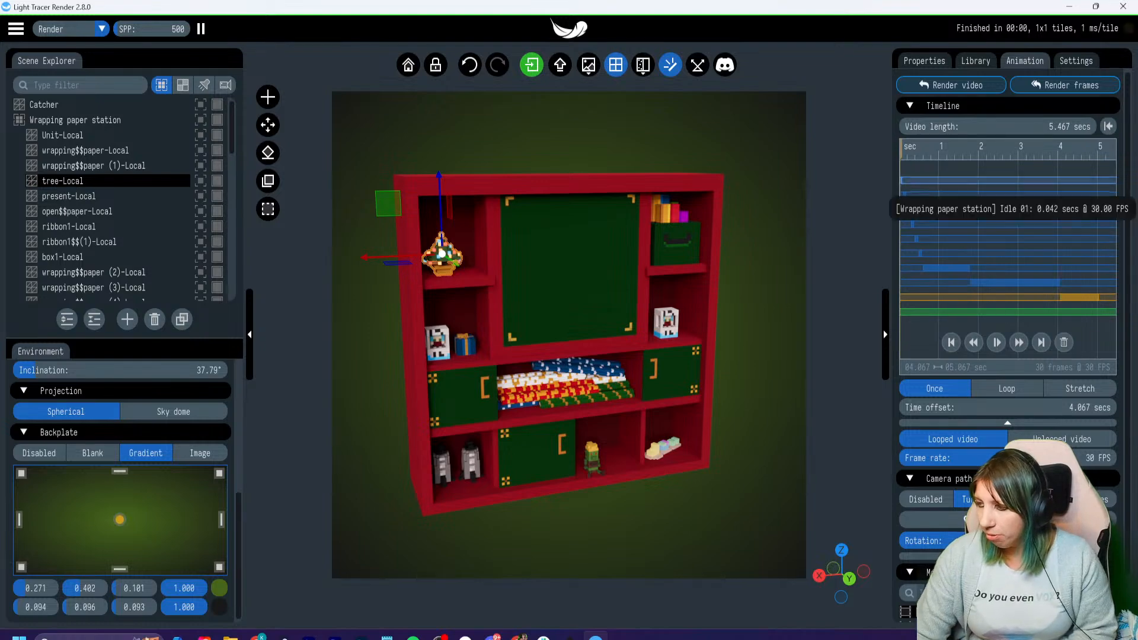
pyautogui.click(996, 342)
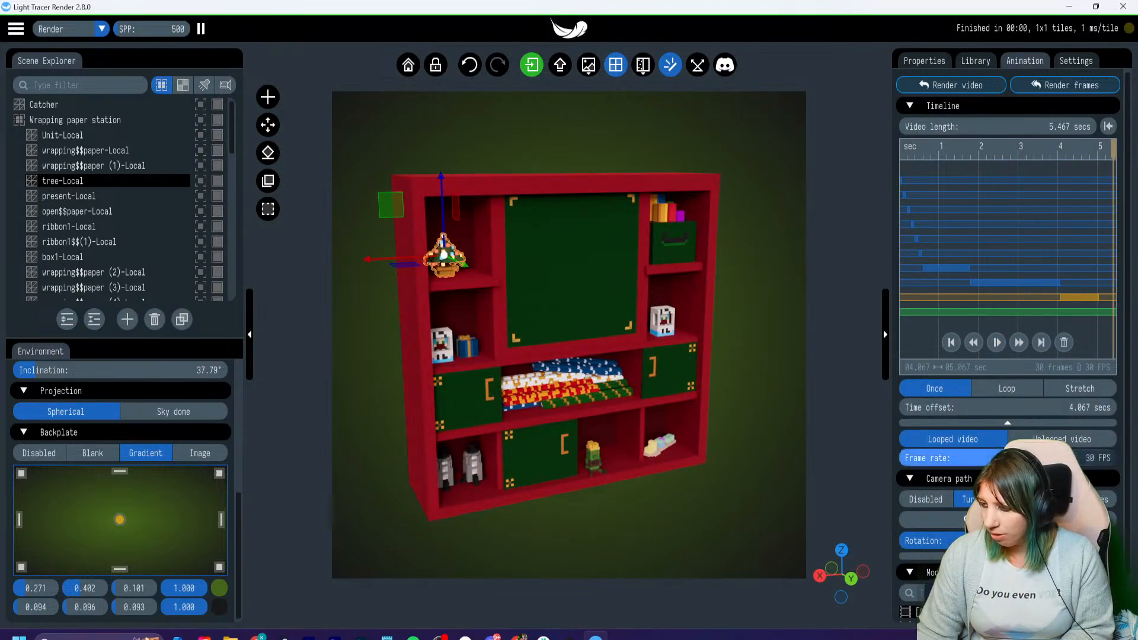
pyautogui.click(925, 499)
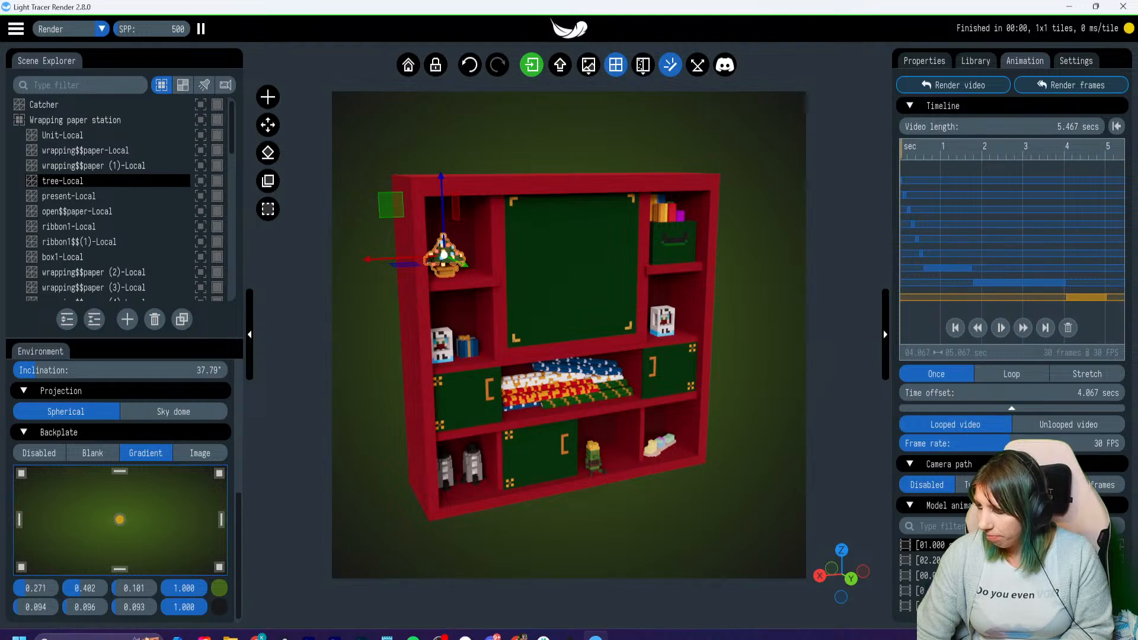
# - Preview the Swing camera path at a frame rate of 20 FPS, and disable the camera path
pyautogui.click(1039, 484)
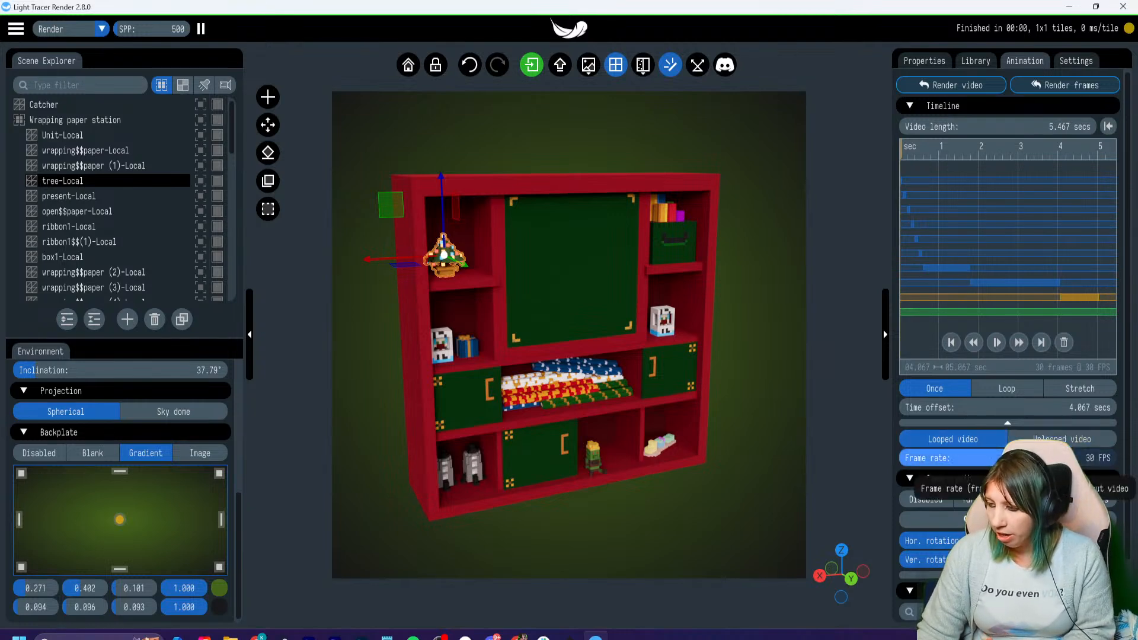
pyautogui.moveTo(1006, 458); pyautogui.dragTo(969, 458)
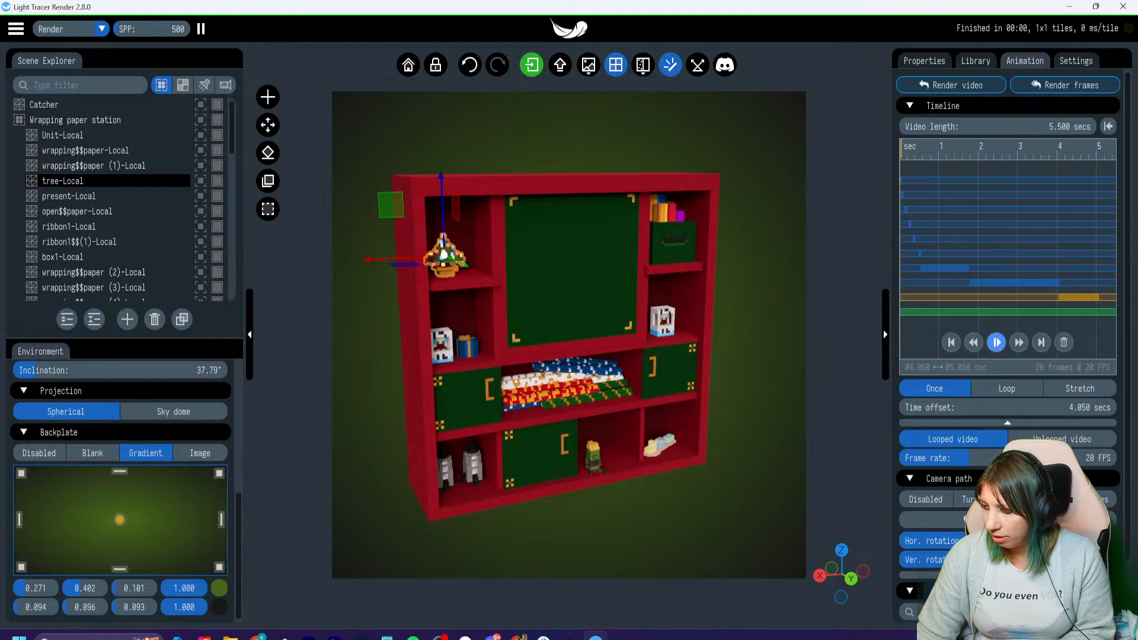
pyautogui.click(996, 342)
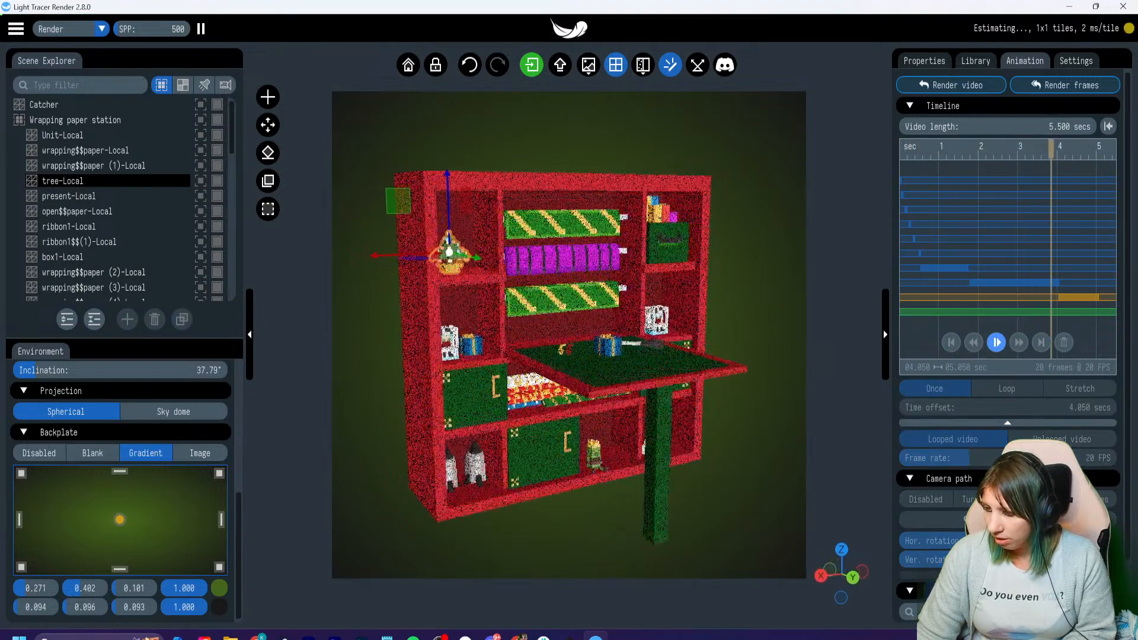
pyautogui.click(997, 343)
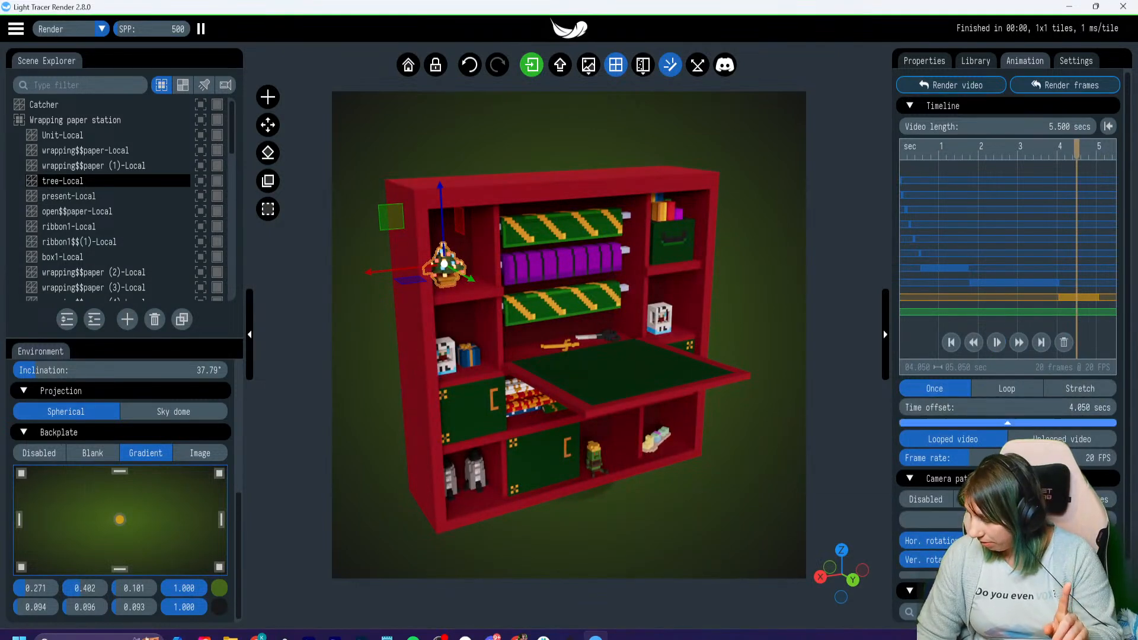
pyautogui.click(916, 499)
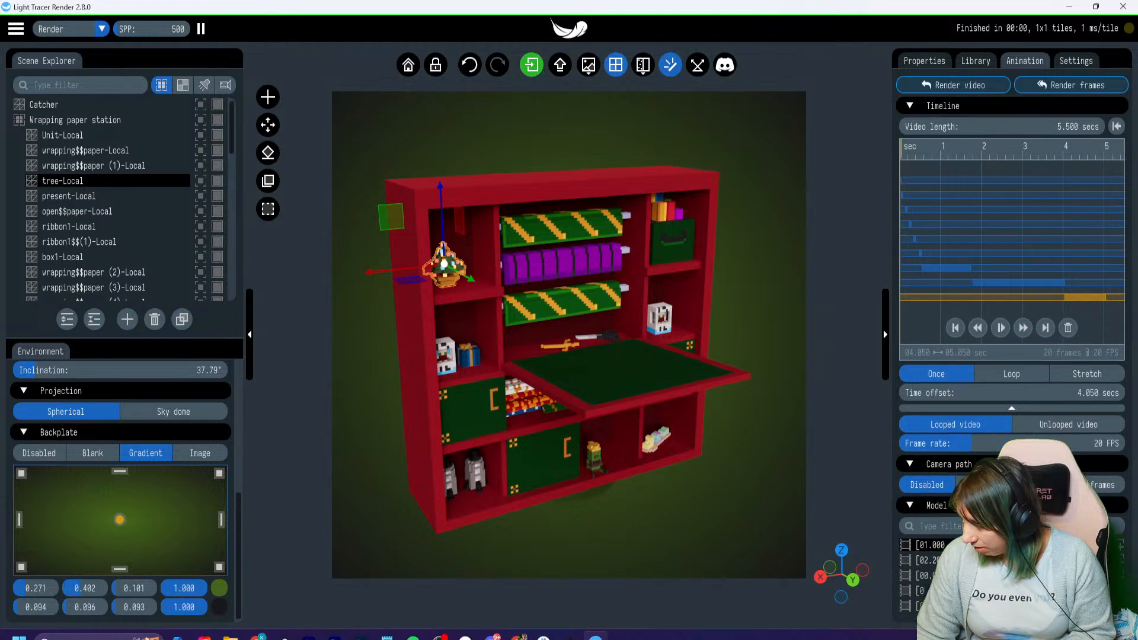
# - Set the video frame rate to 30 FPS and preview the animation without camera movement
pyautogui.moveTo(973, 444); pyautogui.dragTo(1009, 443)
pyautogui.click(1000, 328)
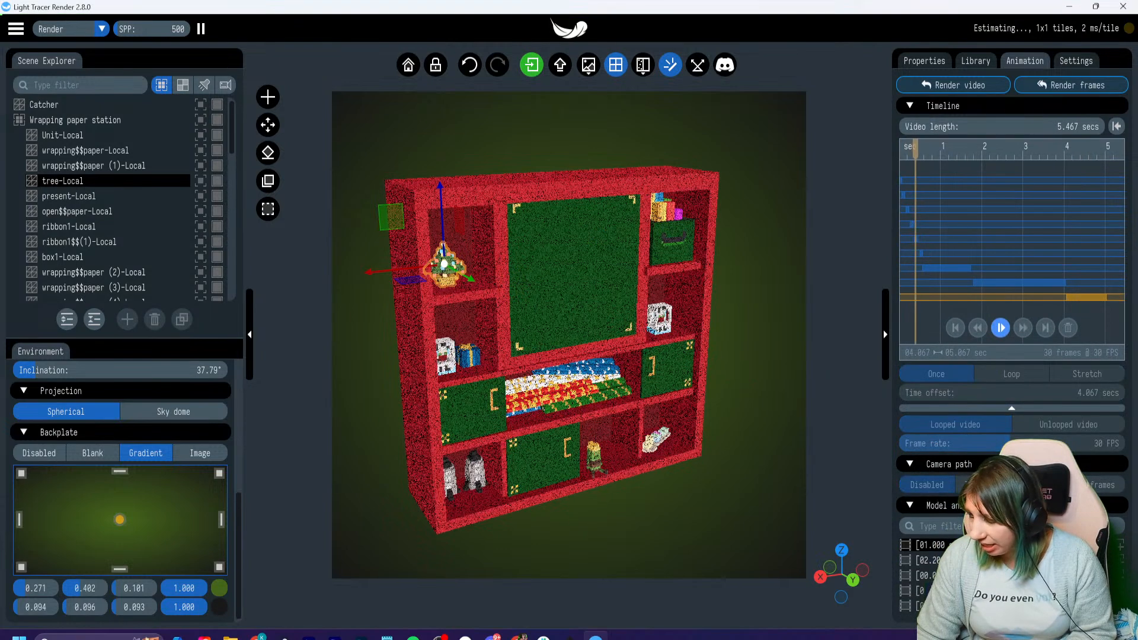
pyautogui.click(1000, 327)
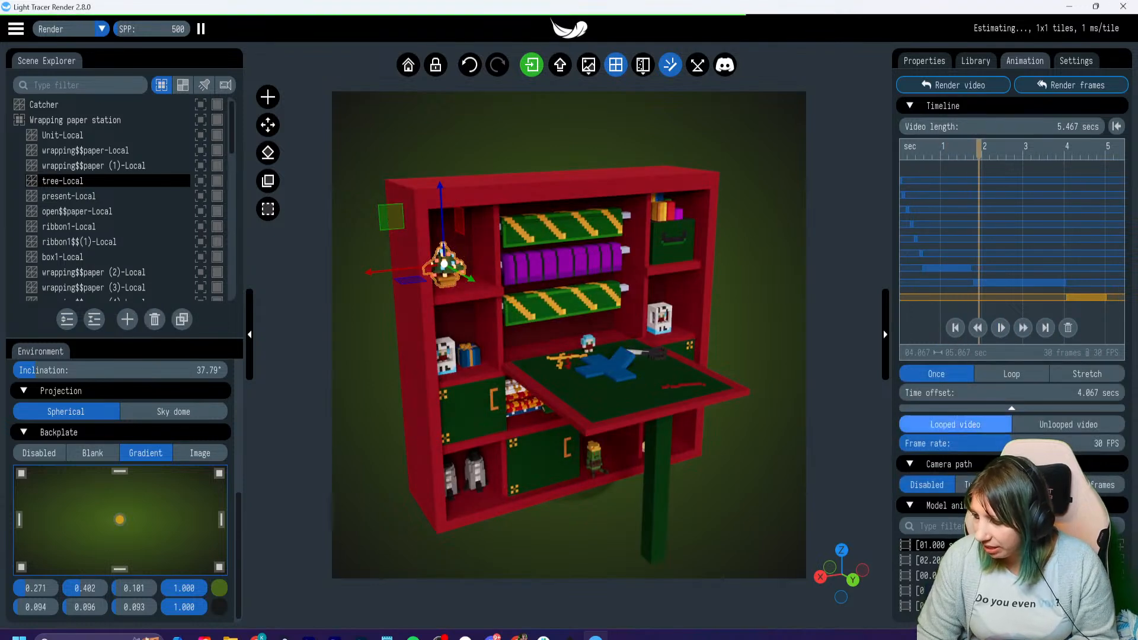
# - Enlarge the shelf unit in the render frame, set the frame rate to 25 FPS and scrub through the table-opening animation
pyautogui.scroll(1, 562, 465)
pyautogui.scroll(1, 561, 466)
pyautogui.moveTo(979, 150); pyautogui.dragTo(954, 149)
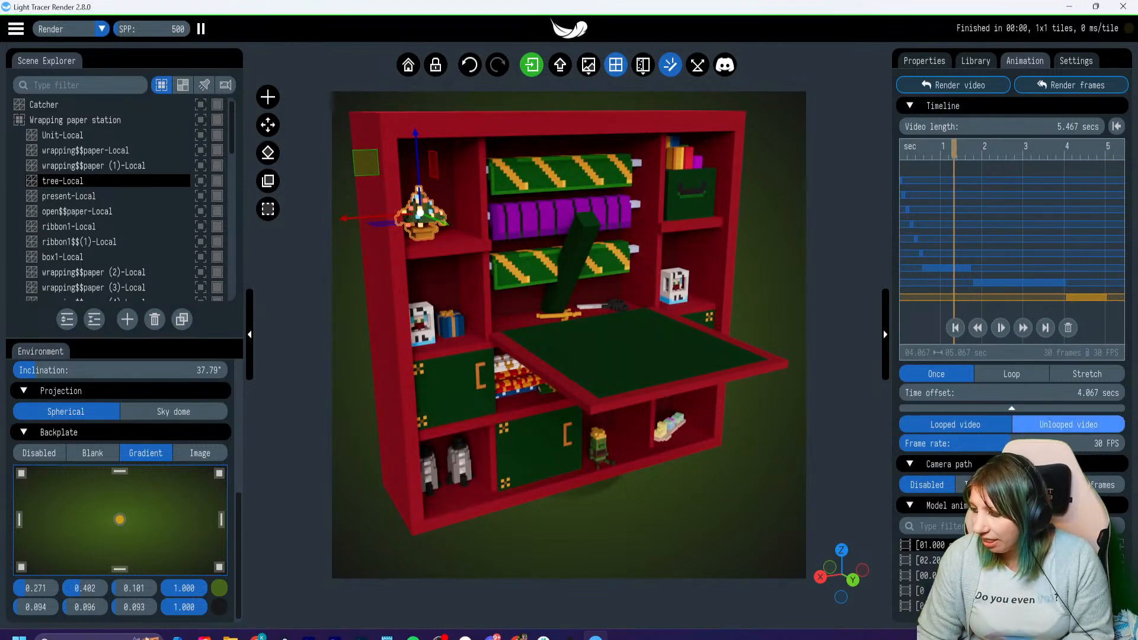
pyautogui.moveTo(1010, 443); pyautogui.dragTo(990, 443)
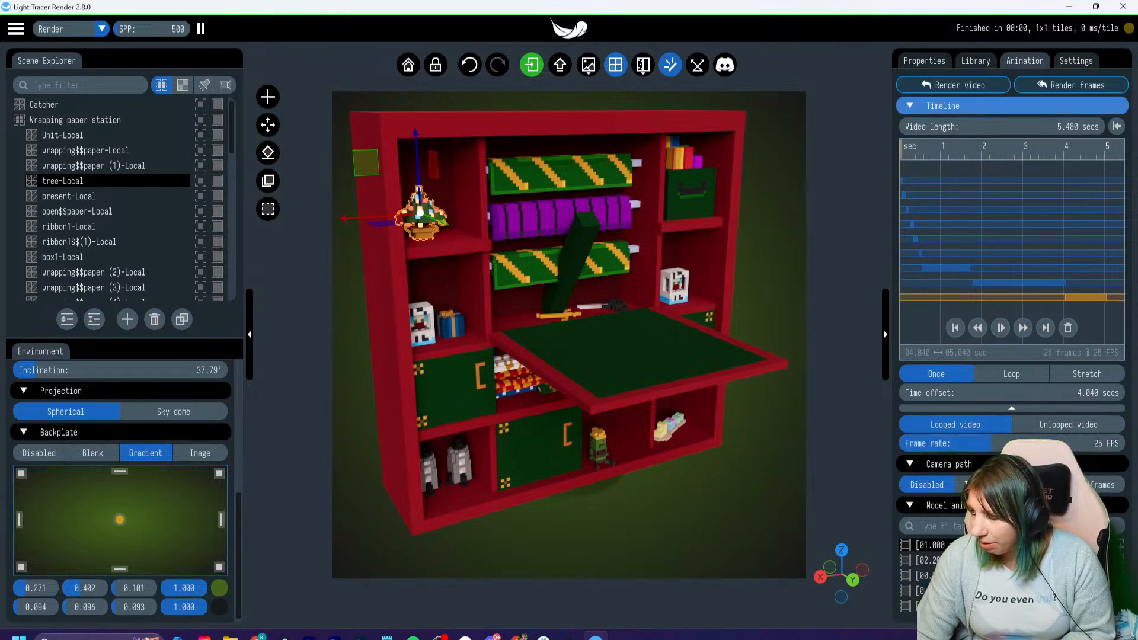
pyautogui.click(901, 149)
pyautogui.moveTo(901, 149); pyautogui.dragTo(951, 150)
# - Set the frame rate to 20 FPS and play the animation from the start until the blue box stands on the table
pyautogui.moveTo(990, 443); pyautogui.dragTo(972, 443)
pyautogui.click(901, 149)
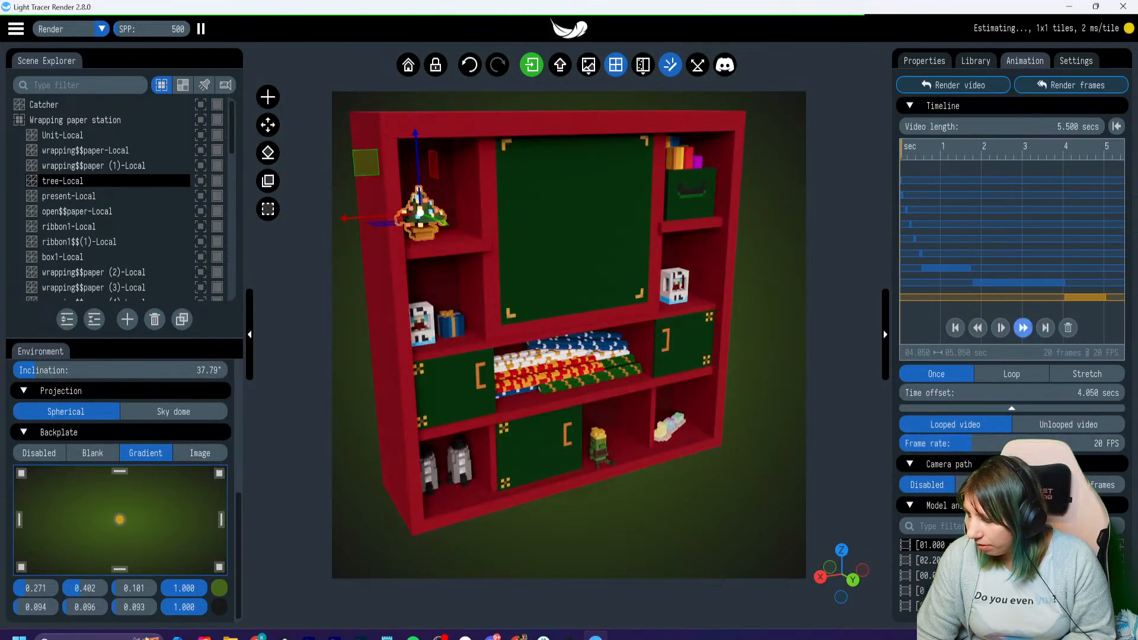
pyautogui.click(1001, 328)
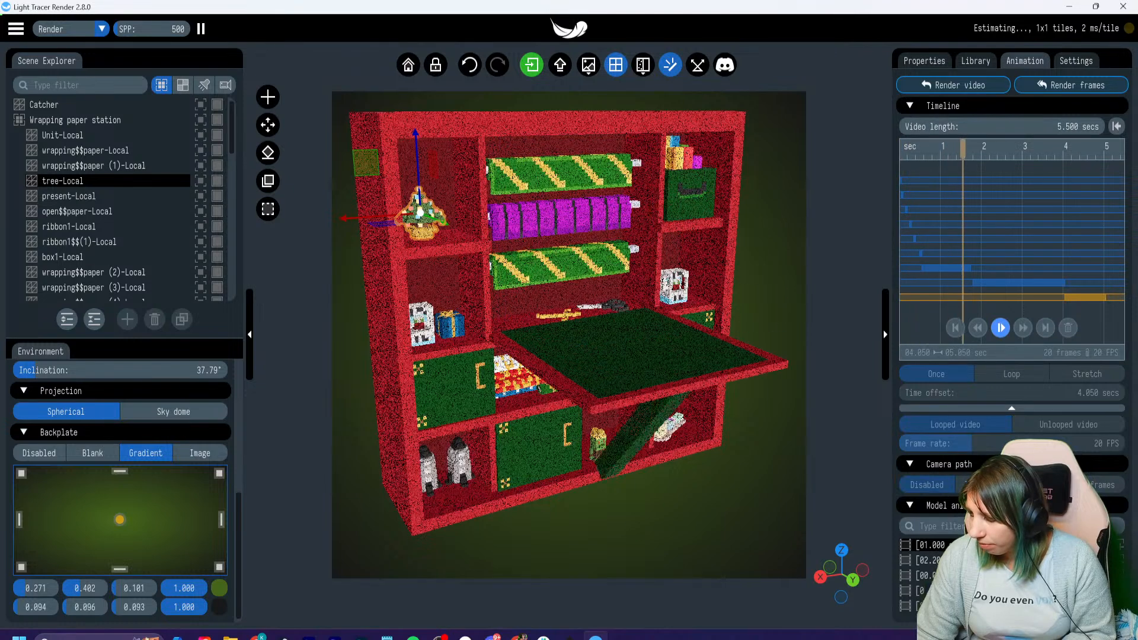
pyautogui.click(1000, 328)
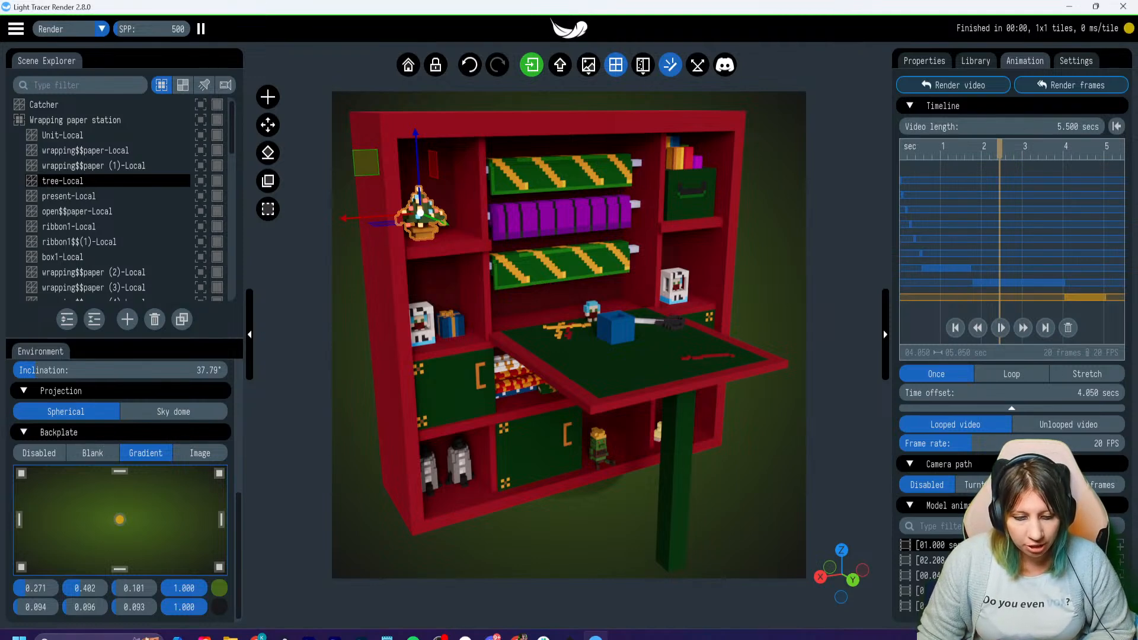
# - Set the environment light's power scale to 0.666 and its inclination to 76.57°
pyautogui.scroll(5, 119, 474)
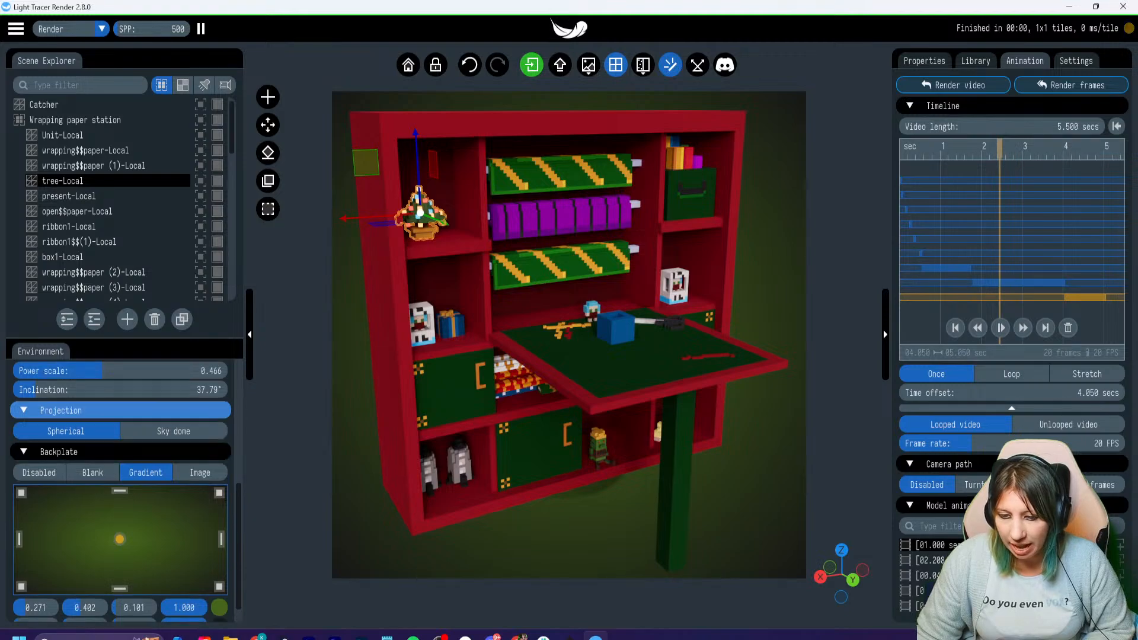
pyautogui.moveTo(146, 455); pyautogui.dragTo(111, 488)
pyautogui.moveTo(33, 506); pyautogui.dragTo(58, 507)
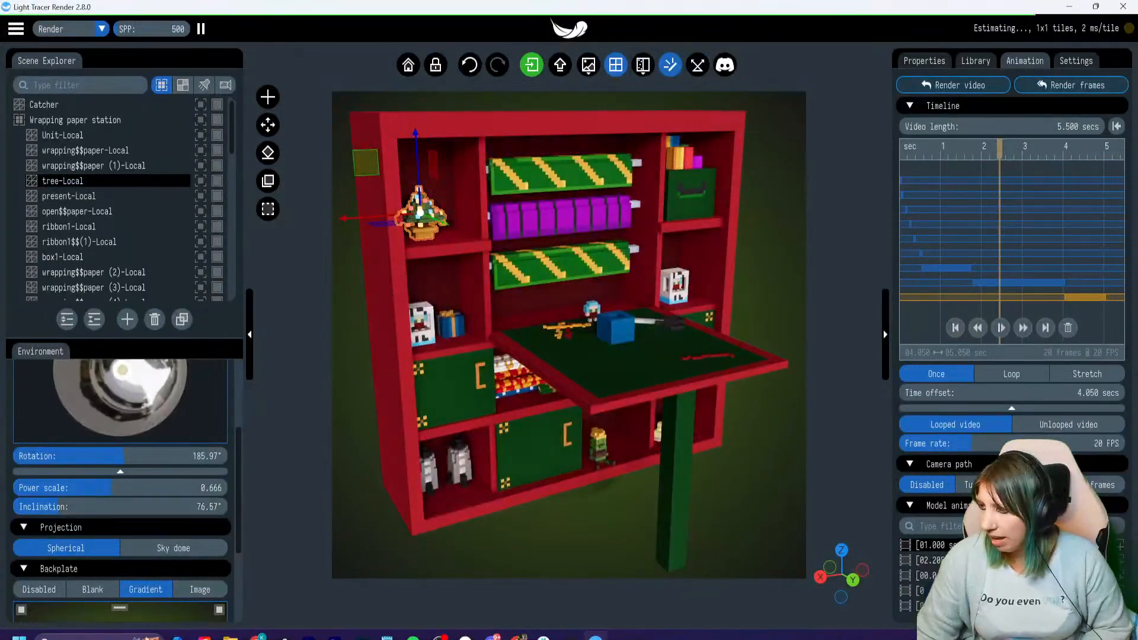
# - Examine the light shapes and the material collections available in the library
pyautogui.click(926, 61)
pyautogui.click(975, 61)
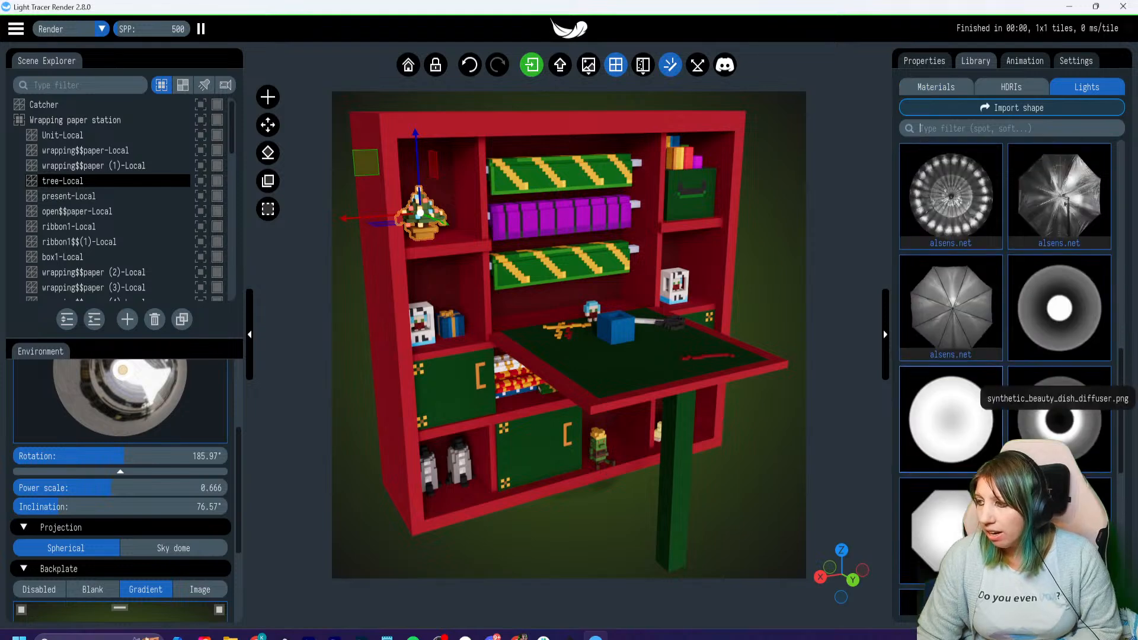
pyautogui.scroll(-2, 1044, 356)
pyautogui.scroll(-5, 1007, 267)
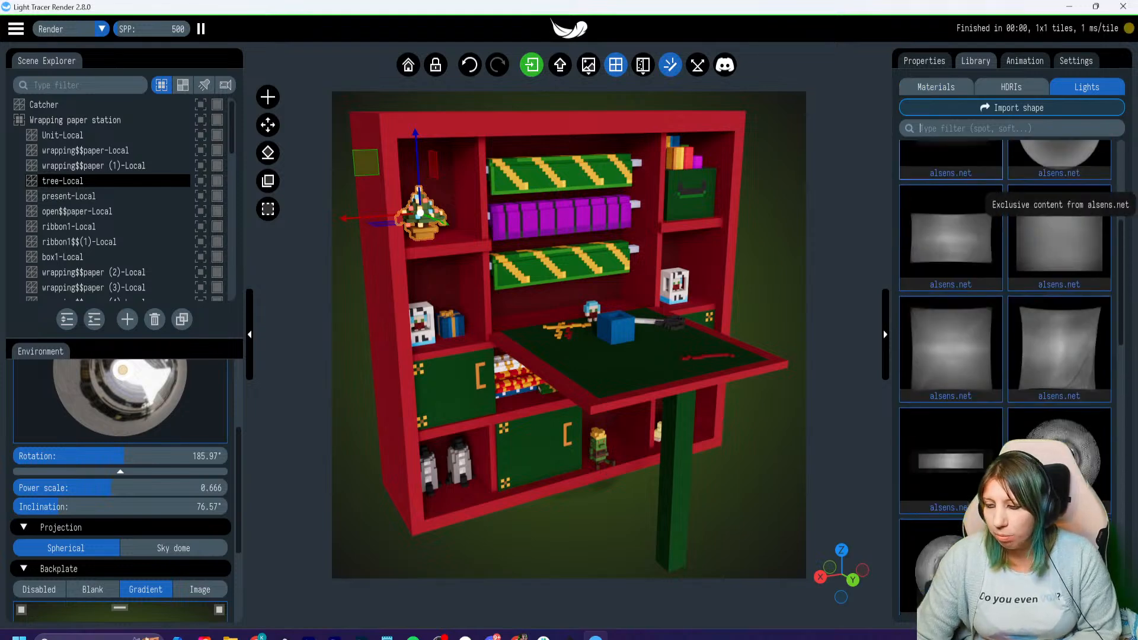
pyautogui.click(935, 88)
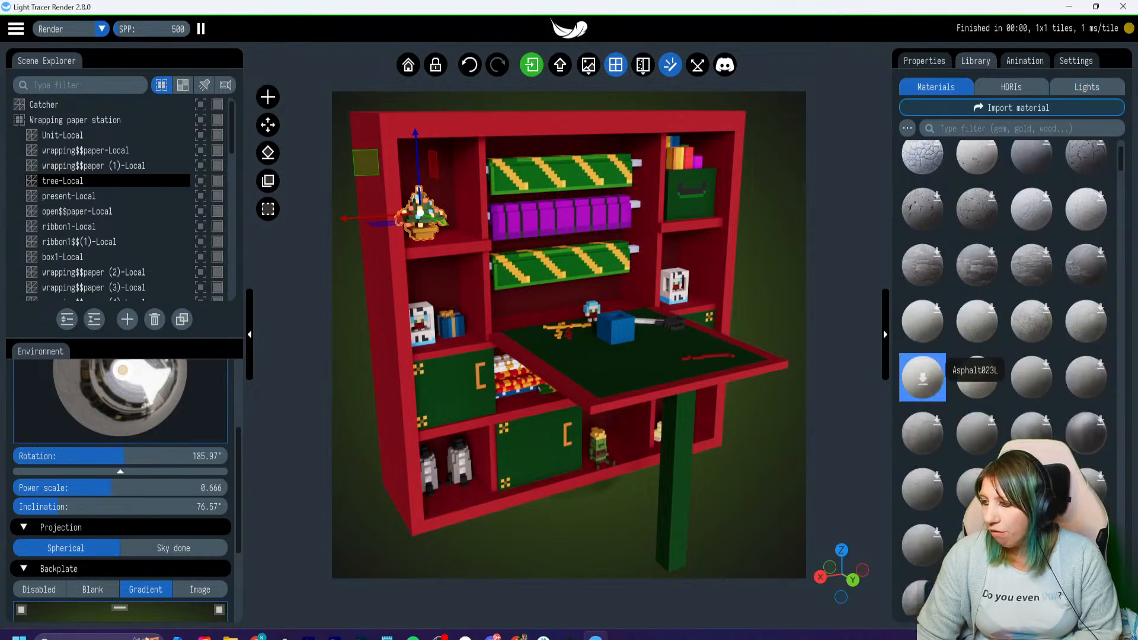
pyautogui.scroll(-3, 975, 349)
pyautogui.scroll(-3, 976, 350)
pyautogui.scroll(3, 948, 350)
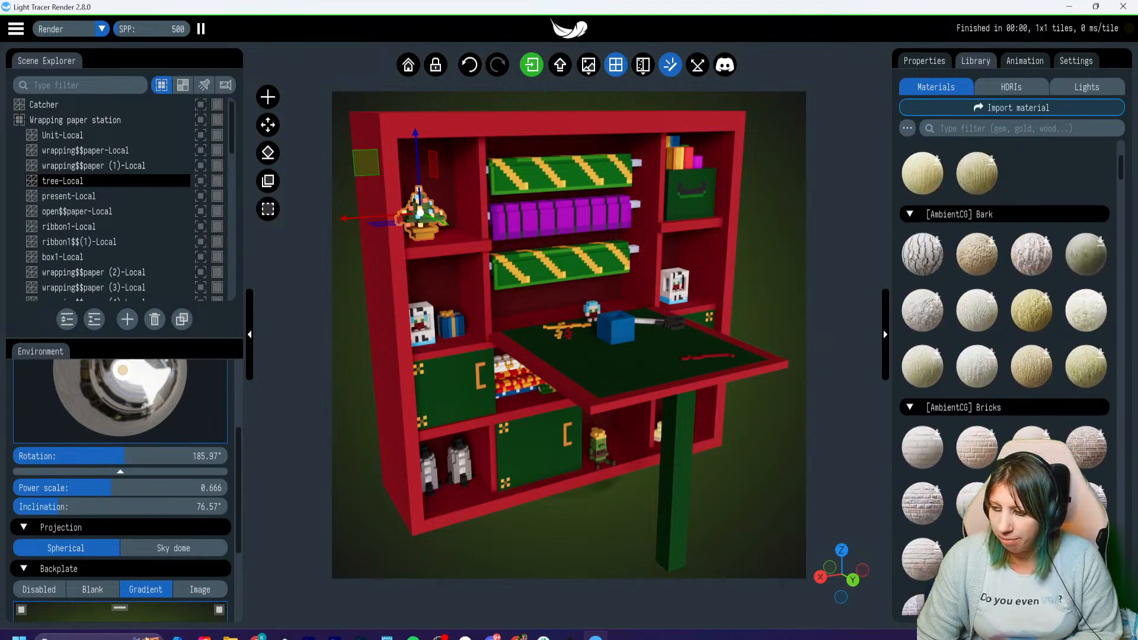
pyautogui.scroll(3, 949, 350)
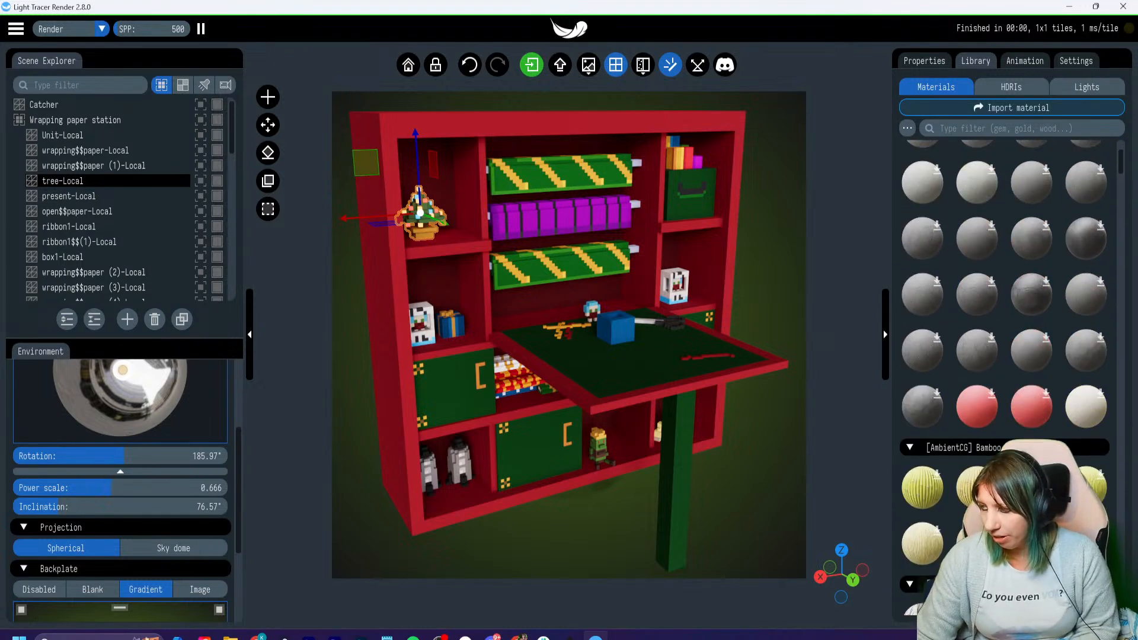
pyautogui.scroll(5, 1004, 332)
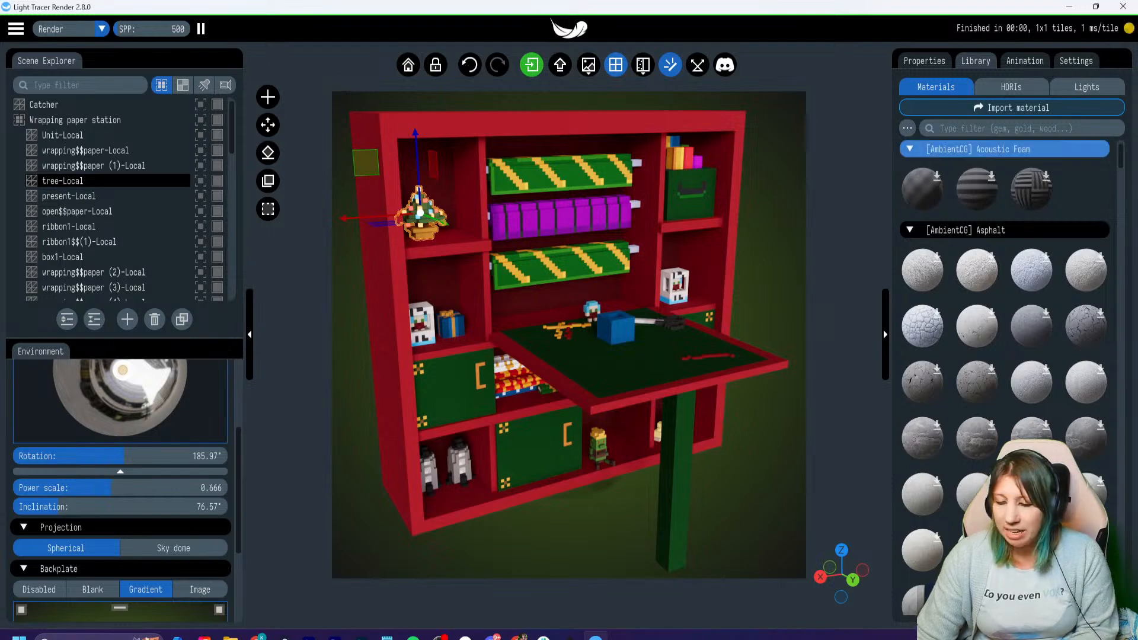
# - Return to the animation settings and pan the camera so the opened shelf unit sits slightly further left in the render frame
pyautogui.click(1024, 61)
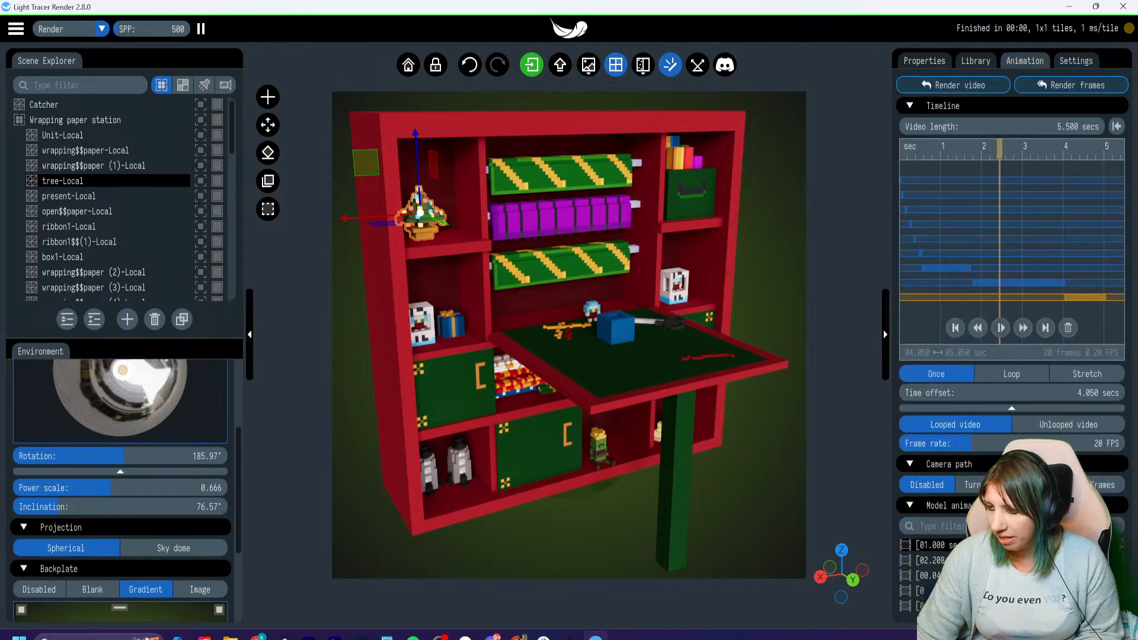
pyautogui.moveTo(617, 332); pyautogui.dragTo(609, 330, button='right')
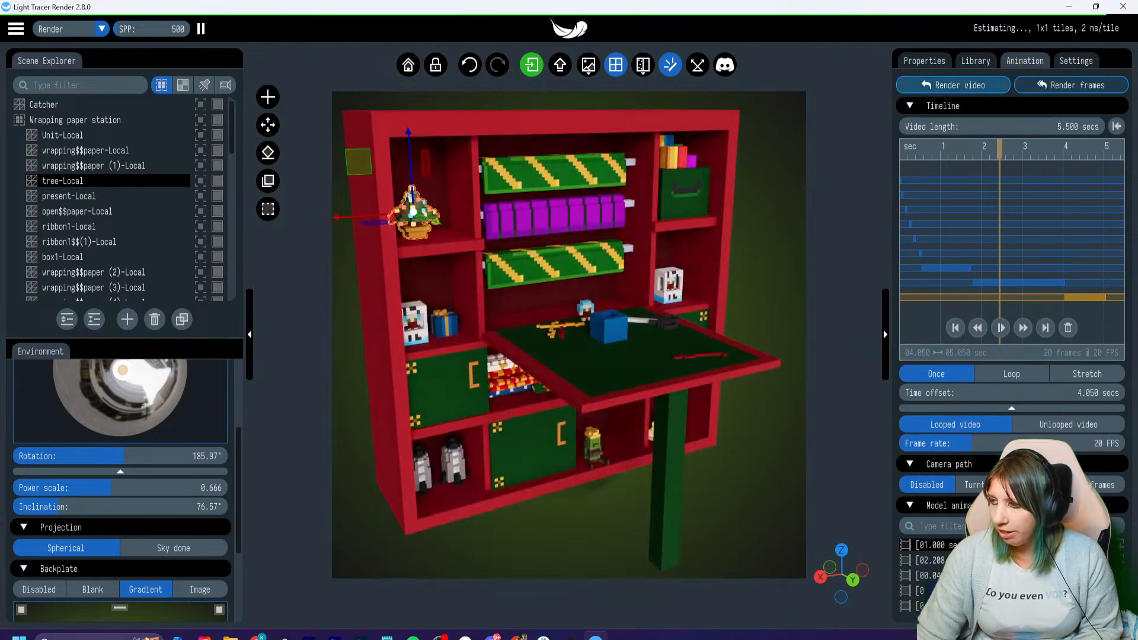
# - Rewind the animation timeline to its start so the shelf unit's table is folded up
pyautogui.click(960, 87)
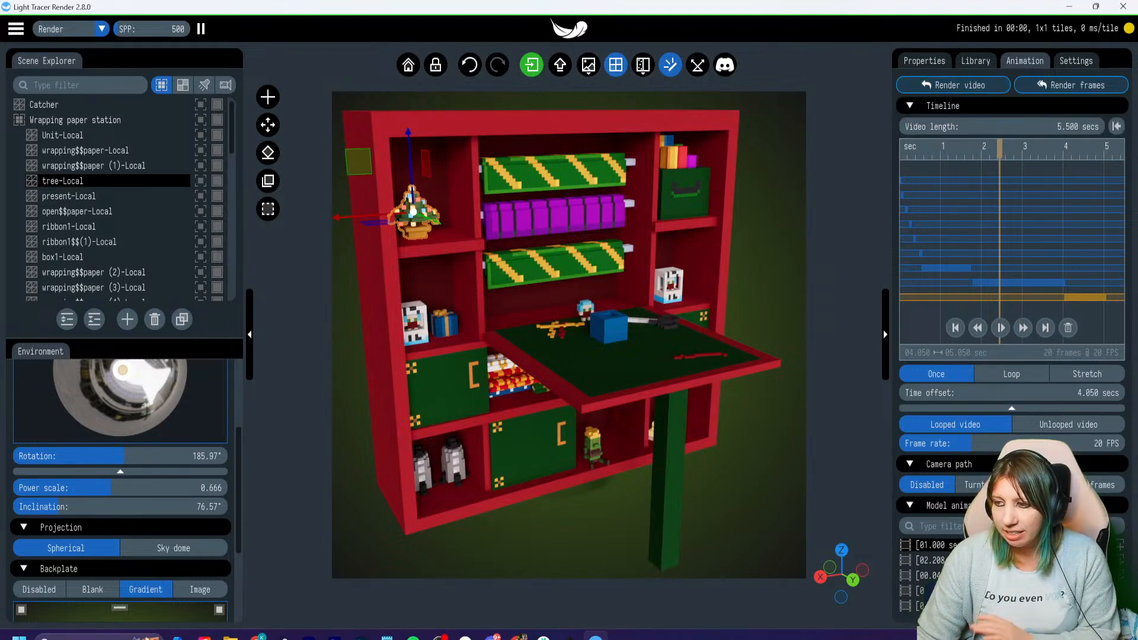
pyautogui.moveTo(1000, 150); pyautogui.dragTo(901, 150)
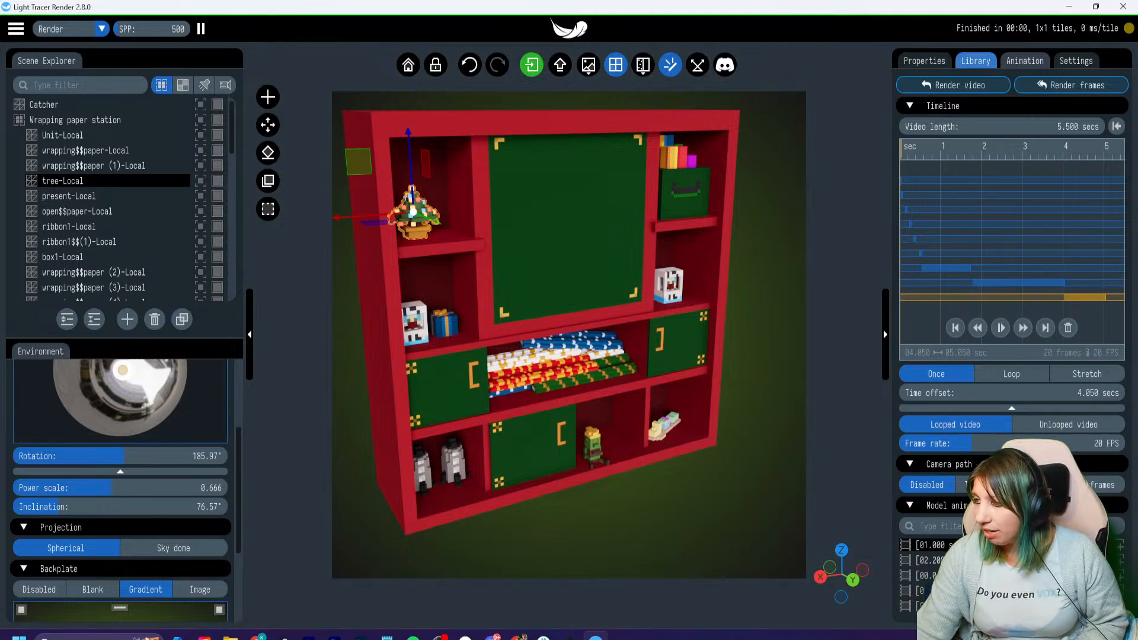
# - Add the picture panda duck.png from the GLTF RENDERS voxedit folder as the render's watermark and deselect the tree
pyautogui.click(975, 61)
pyautogui.click(1076, 60)
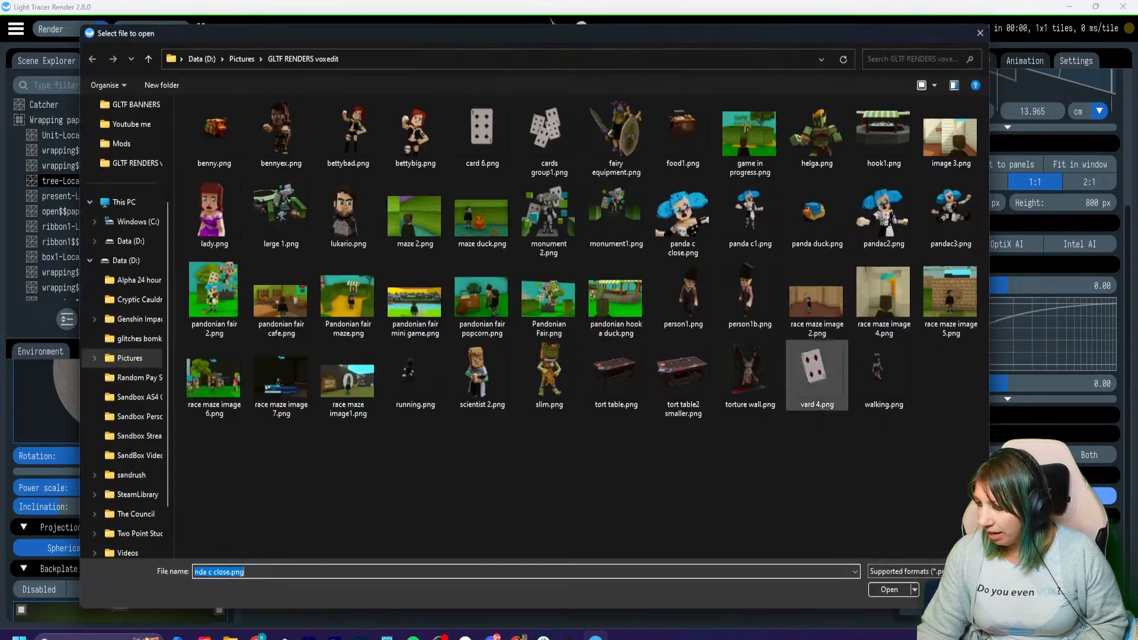
pyautogui.click(683, 218)
pyautogui.click(817, 218)
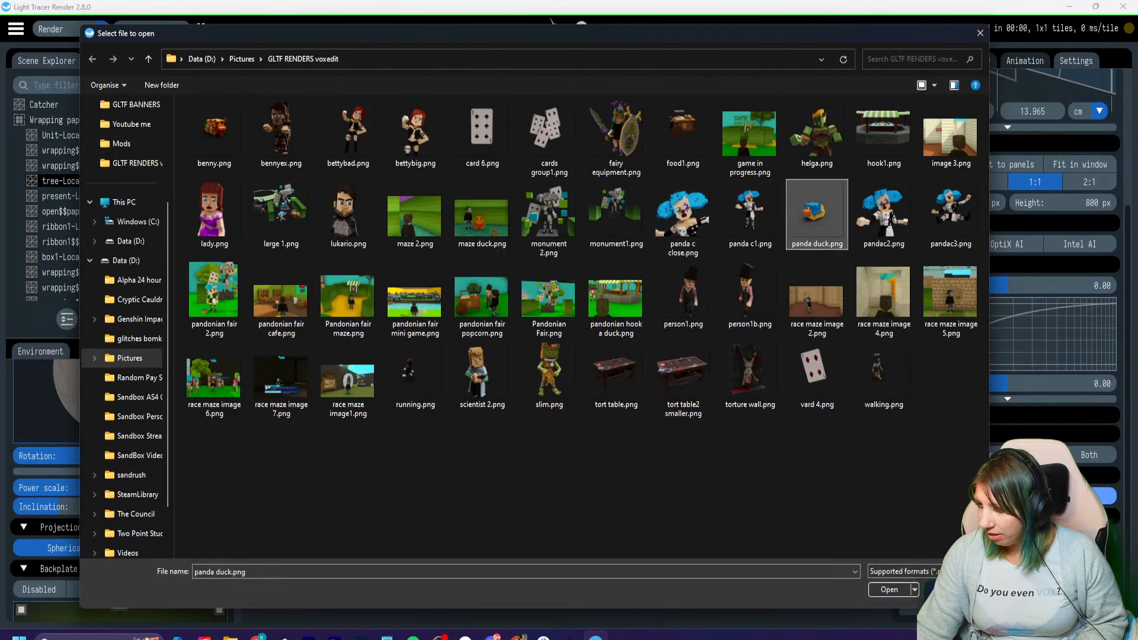
pyautogui.click(889, 590)
pyautogui.moveTo(711, 504)
pyautogui.mouseDown()
pyautogui.moveTo(764, 510)
pyautogui.moveTo(696, 501)
pyautogui.mouseUp()
pyautogui.click(696, 501)
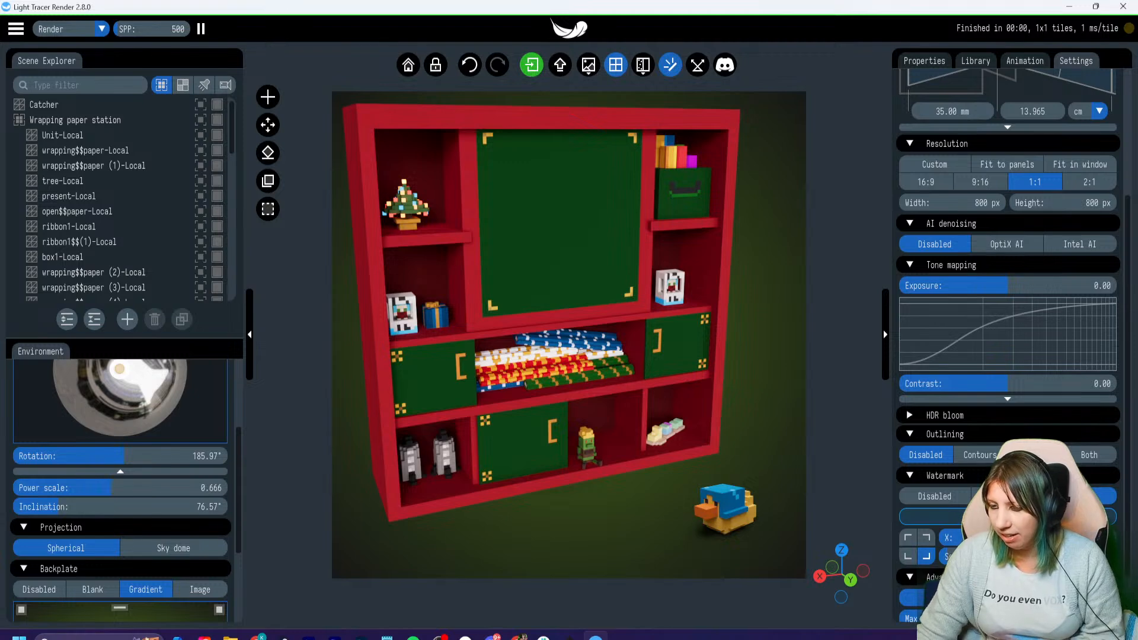
# - Scrub the animation to about 3.5 seconds, where the wrapped present stands on the folded-out table
pyautogui.click(1025, 61)
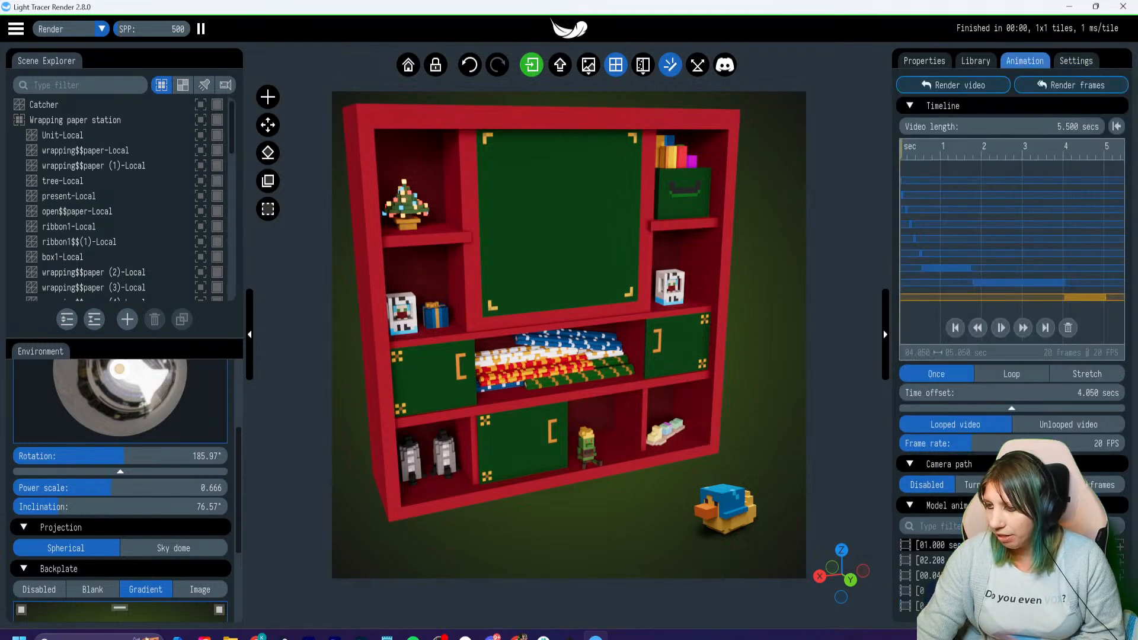
pyautogui.moveTo(901, 149); pyautogui.dragTo(1046, 149)
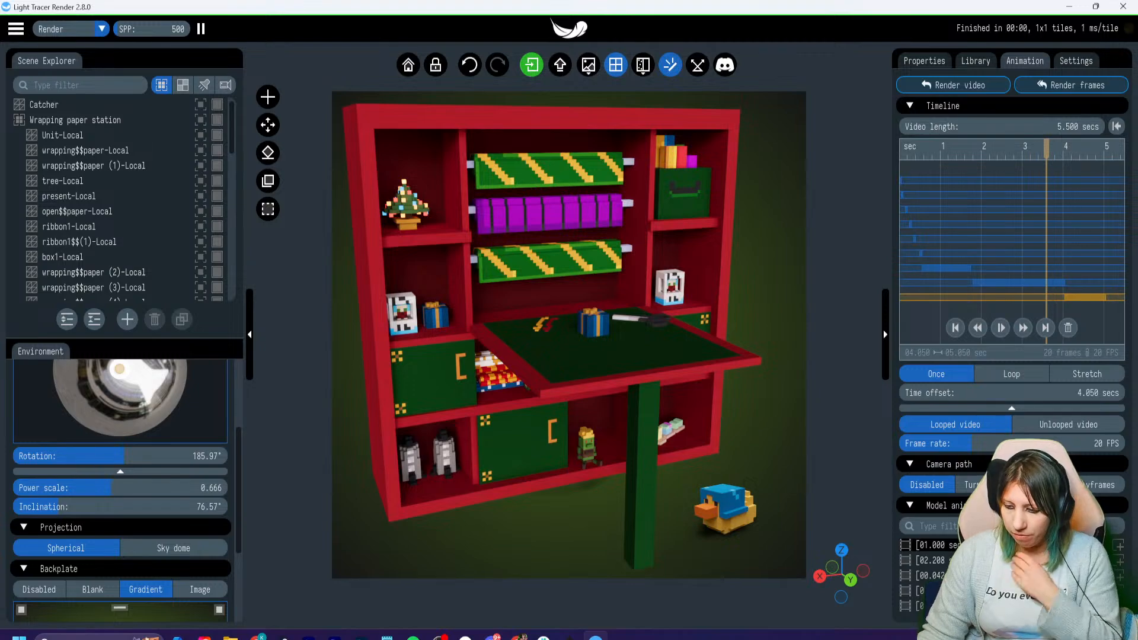
# - Switch to VoxEdit and close Wrapping paper station.vxr with its changes saved, returning to the welcome screen
pyautogui.click(569, 636)
pyautogui.moveTo(430, 332)
pyautogui.mouseDown(button='right')
pyautogui.moveTo(504, 332)
pyautogui.moveTo(430, 332)
pyautogui.mouseUp(button='right')
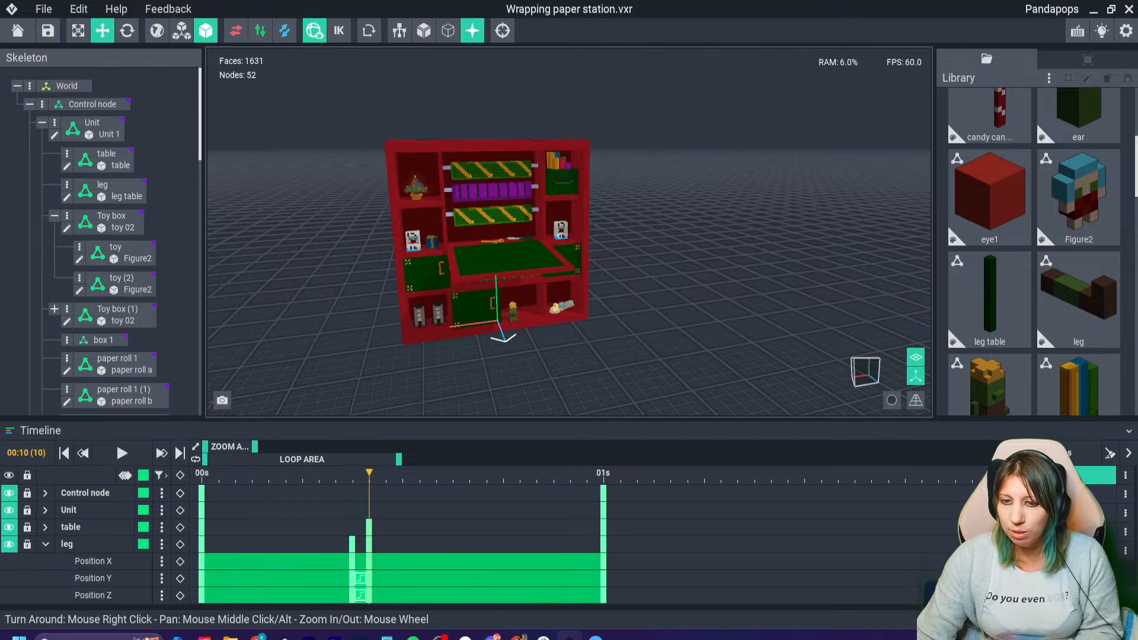
pyautogui.click(17, 31)
pyautogui.click(445, 234)
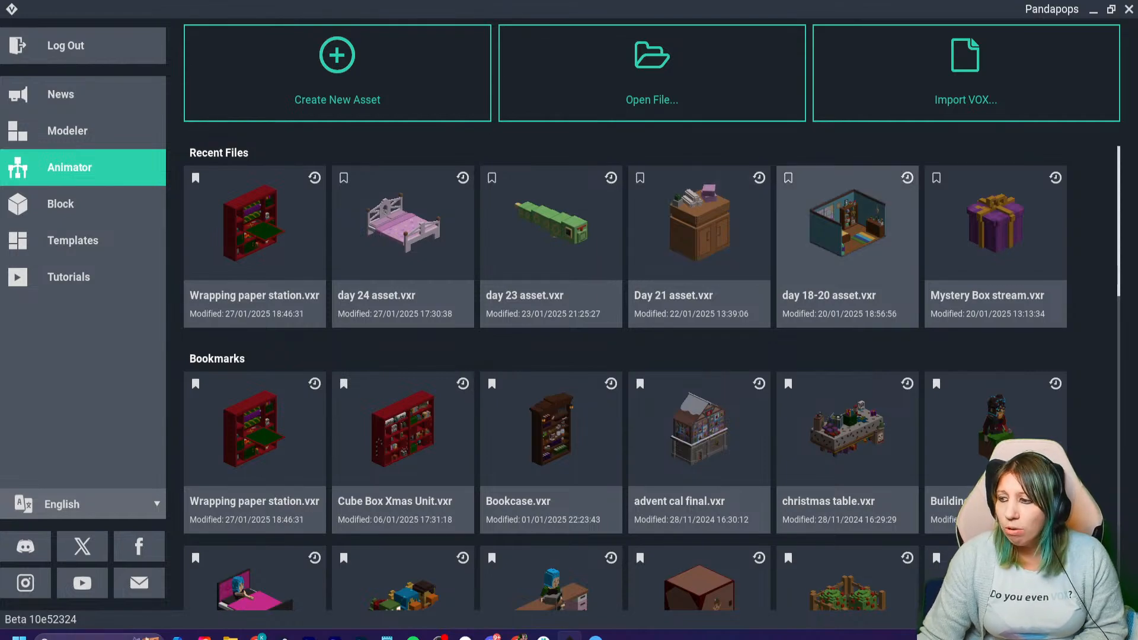
# - Open the recent file day 18-20 asset.vxr and examine the bedroom from several angles, including its bookcase and chest of drawers
pyautogui.click(848, 231)
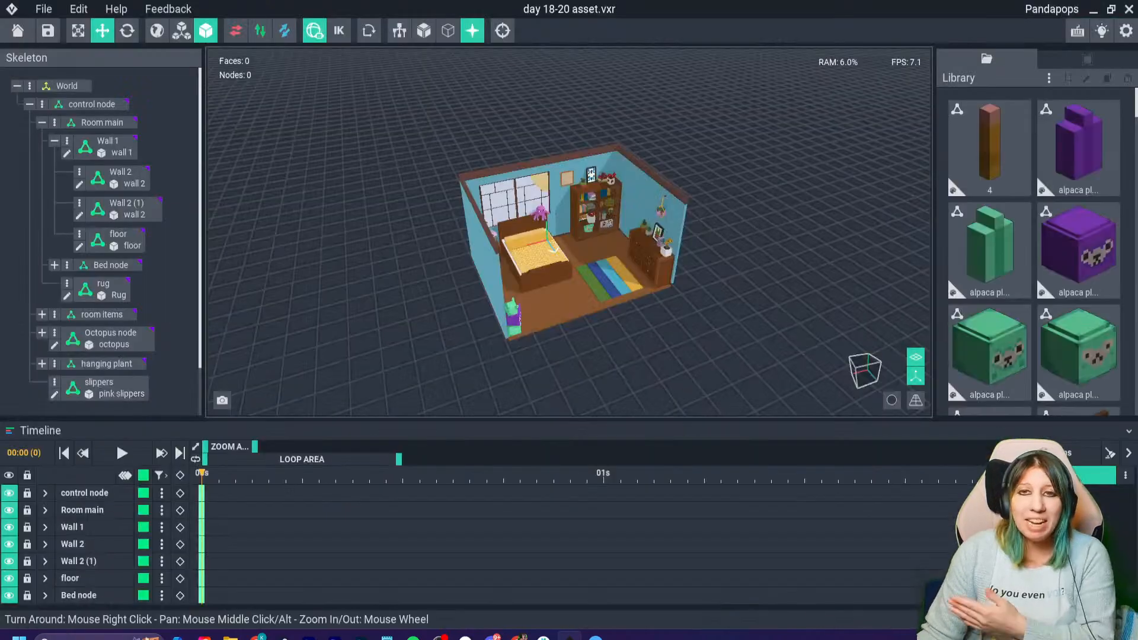
pyautogui.moveTo(641, 267); pyautogui.dragTo(542, 339, button='right')
pyautogui.scroll(5, 545, 335)
pyautogui.moveTo(503, 320); pyautogui.dragTo(557, 344, button='middle')
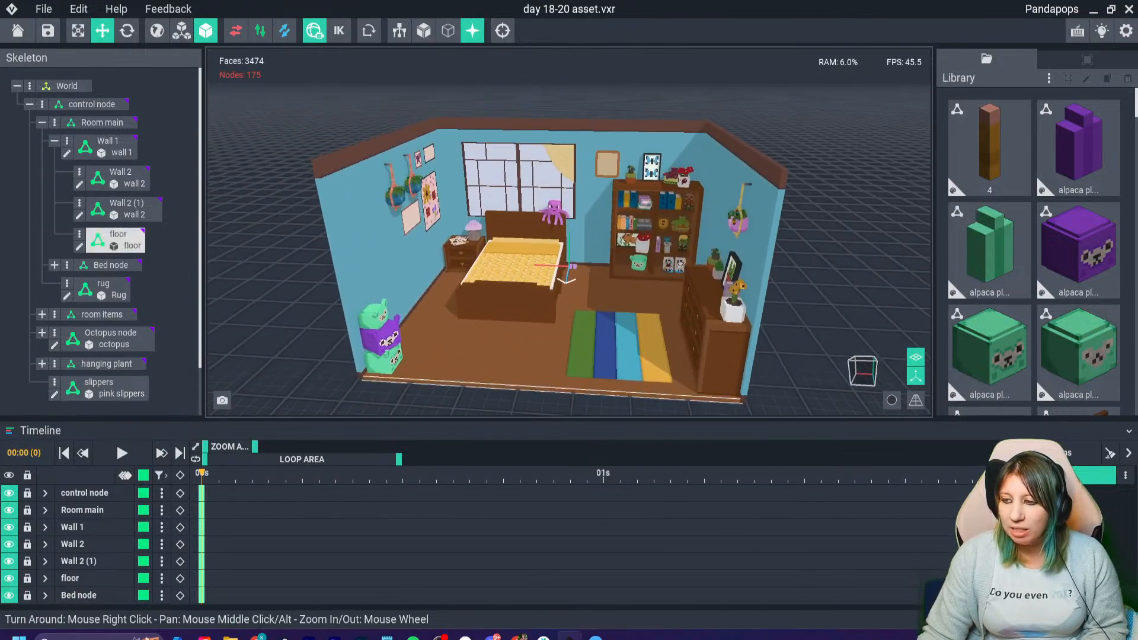
pyautogui.scroll(2, 555, 344)
pyautogui.scroll(2, 569, 344)
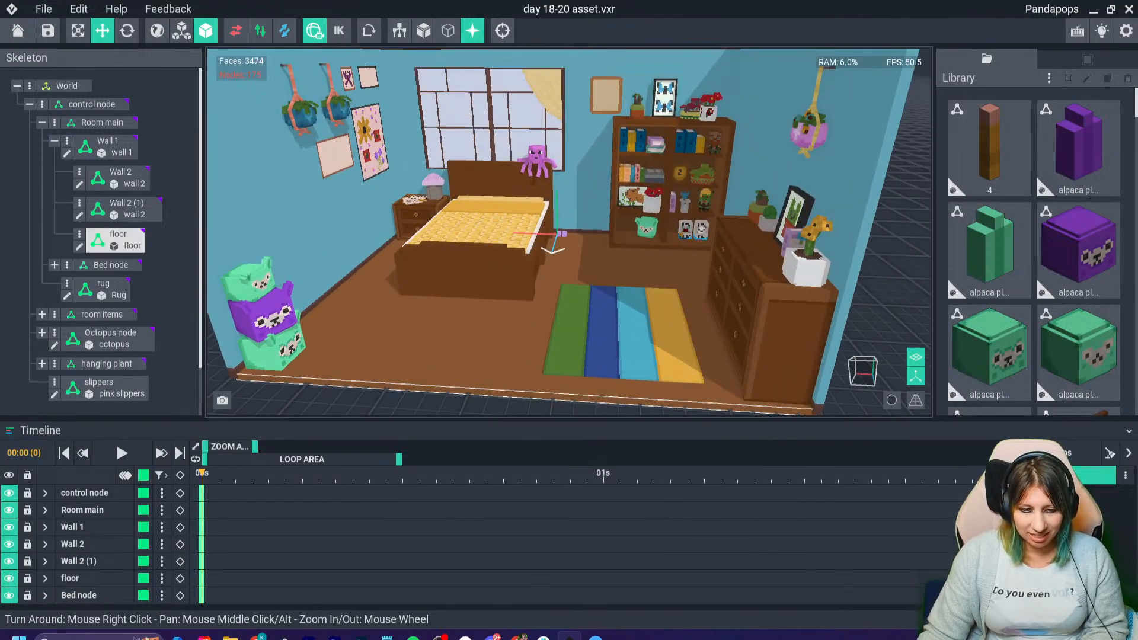
pyautogui.moveTo(526, 330); pyautogui.dragTo(610, 347, button='right')
pyautogui.moveTo(525, 330); pyautogui.dragTo(415, 423, button='middle')
pyautogui.scroll(3, 469, 208)
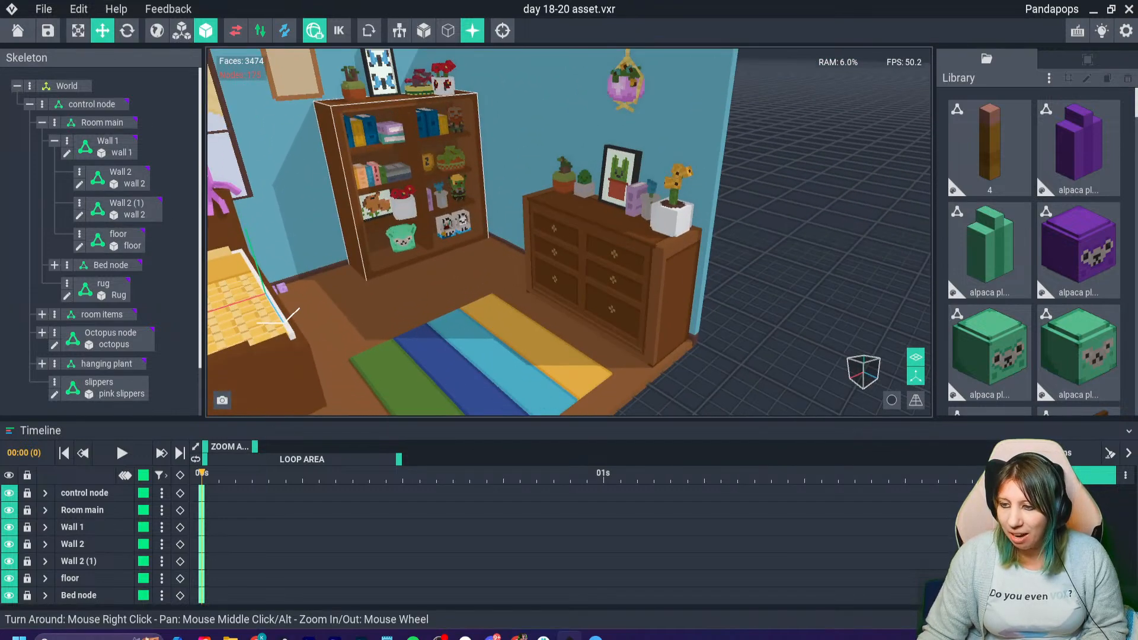
pyautogui.scroll(-2, 480, 237)
pyautogui.moveTo(504, 237); pyautogui.dragTo(438, 244, button='right')
pyautogui.moveTo(468, 237); pyautogui.dragTo(652, 257, button='middle')
pyautogui.scroll(-3, 652, 258)
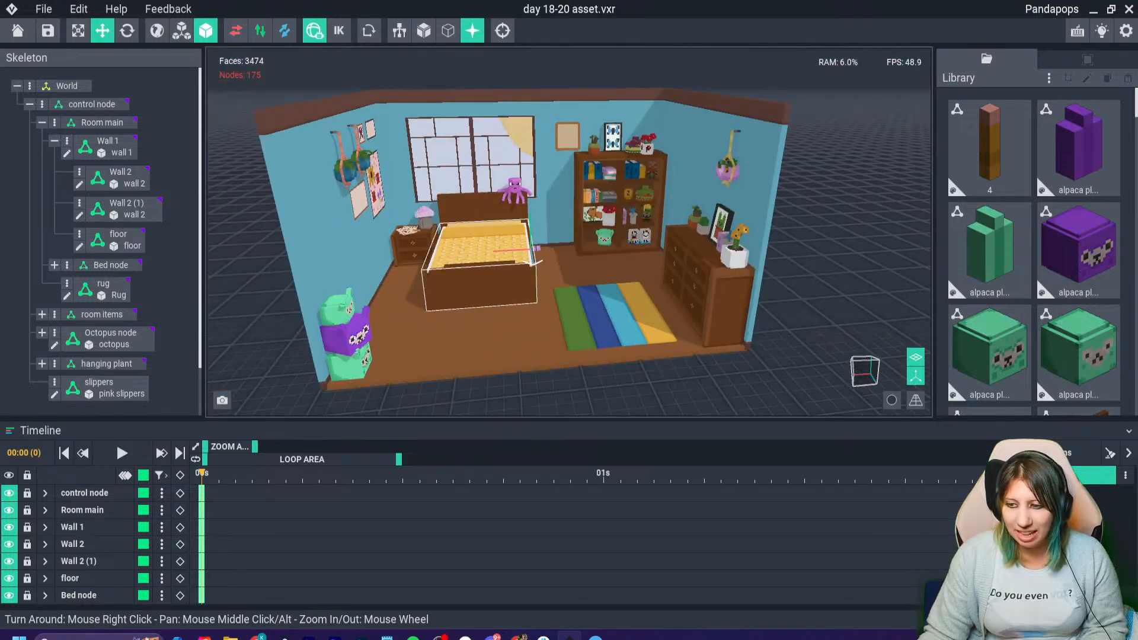
pyautogui.moveTo(490, 281); pyautogui.dragTo(451, 285, button='right')
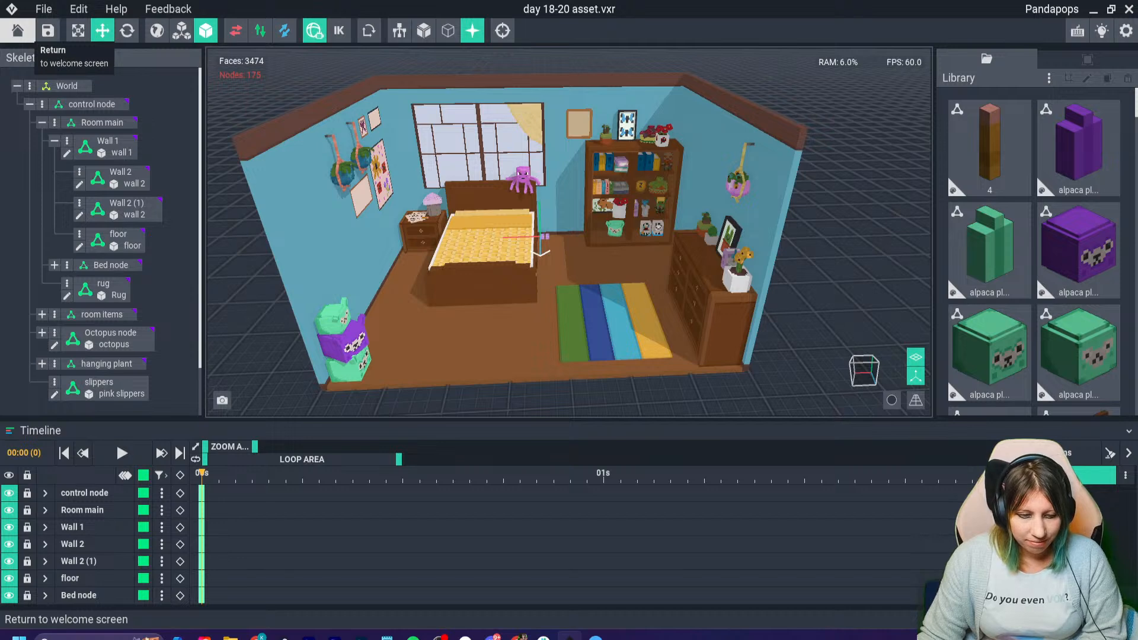
# - Close day 18-20 asset.vxr with its changes saved and return to the welcome screen
pyautogui.click(18, 31)
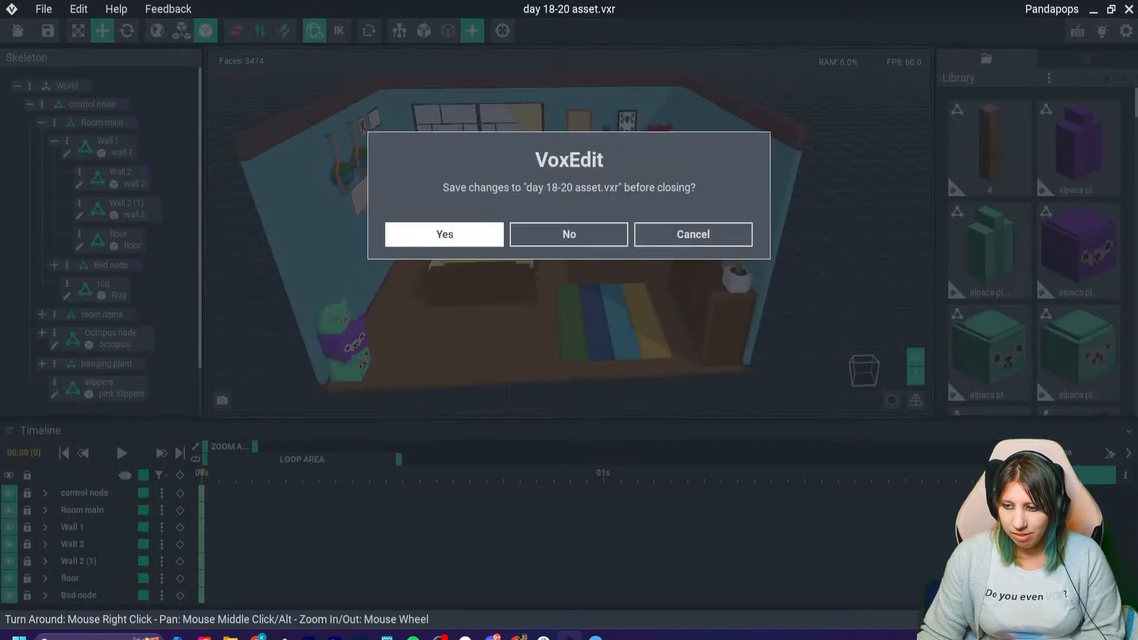
pyautogui.click(444, 234)
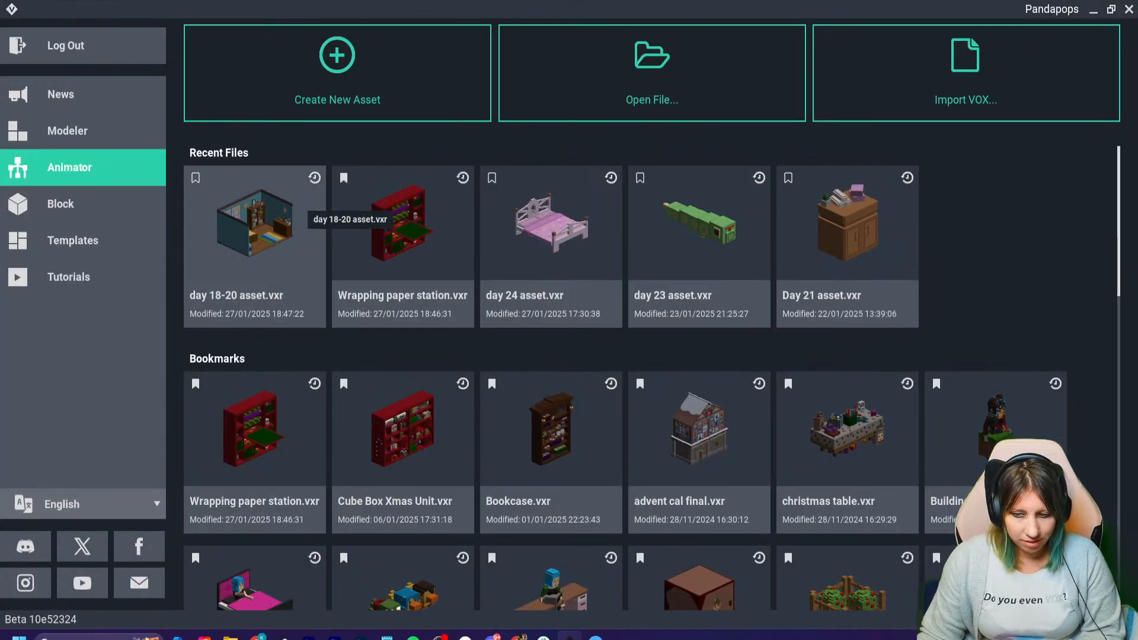